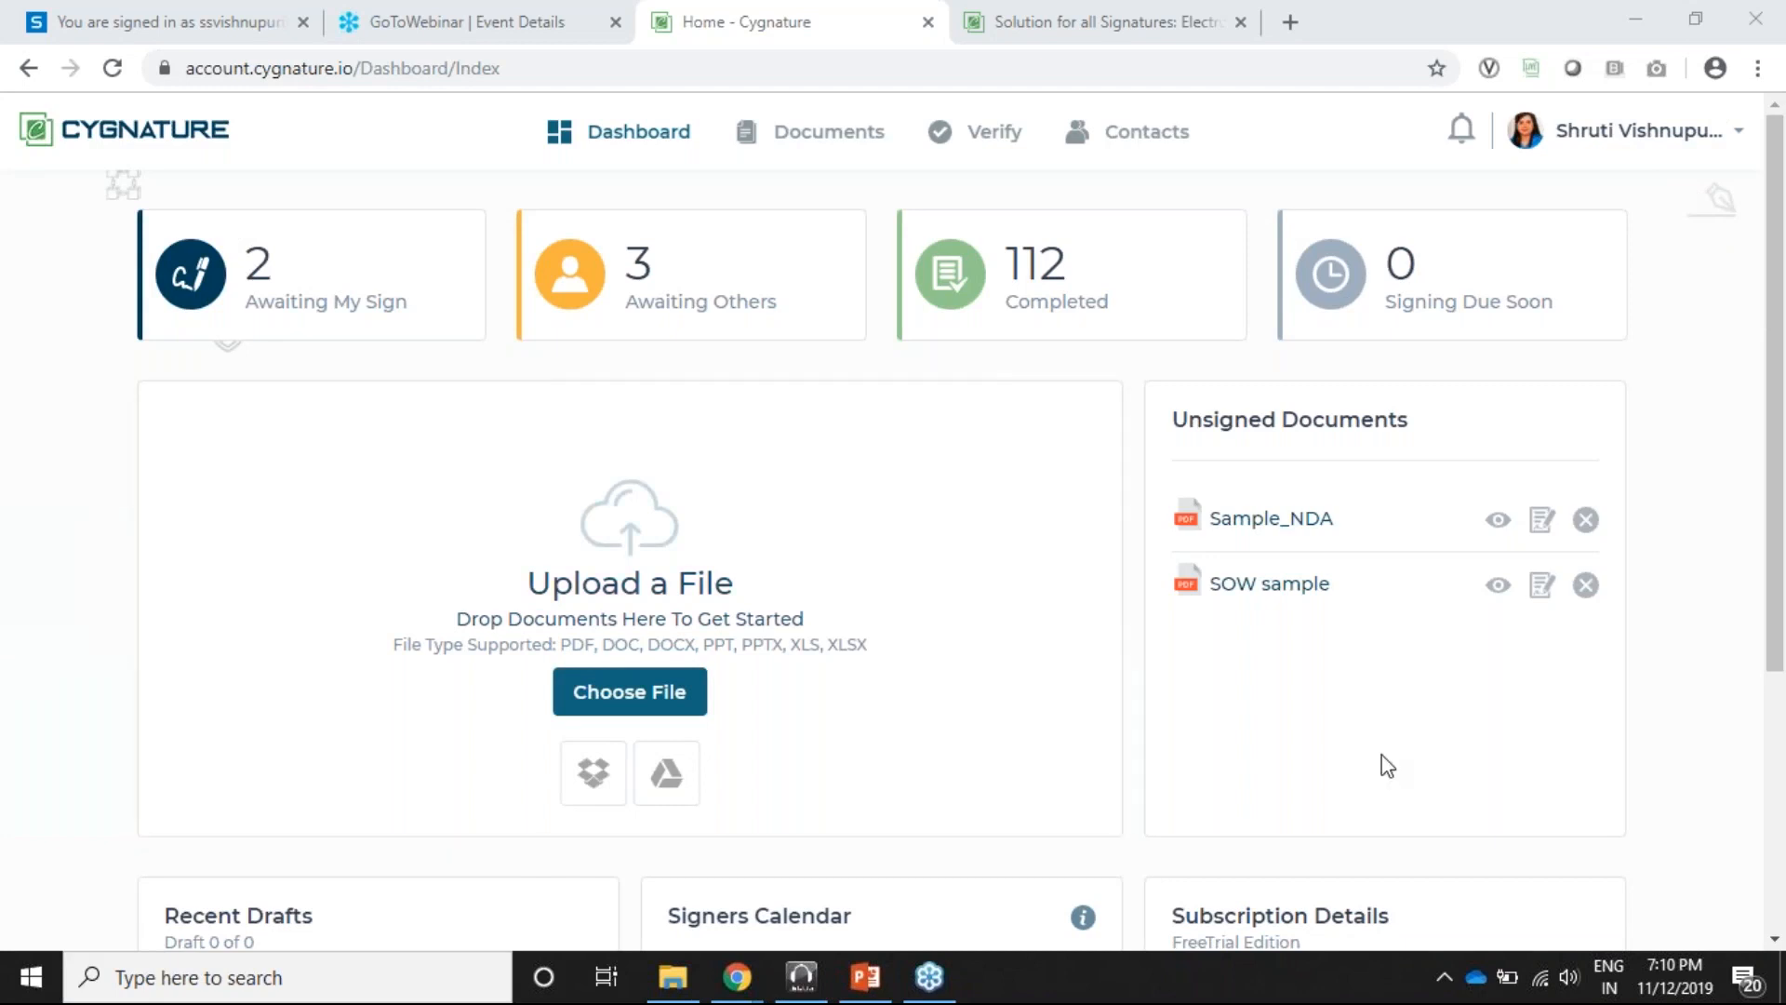
Upload the PDF Offer Letter_YL_1 from the Offer letter folder inside Webinar Files
click(596, 705)
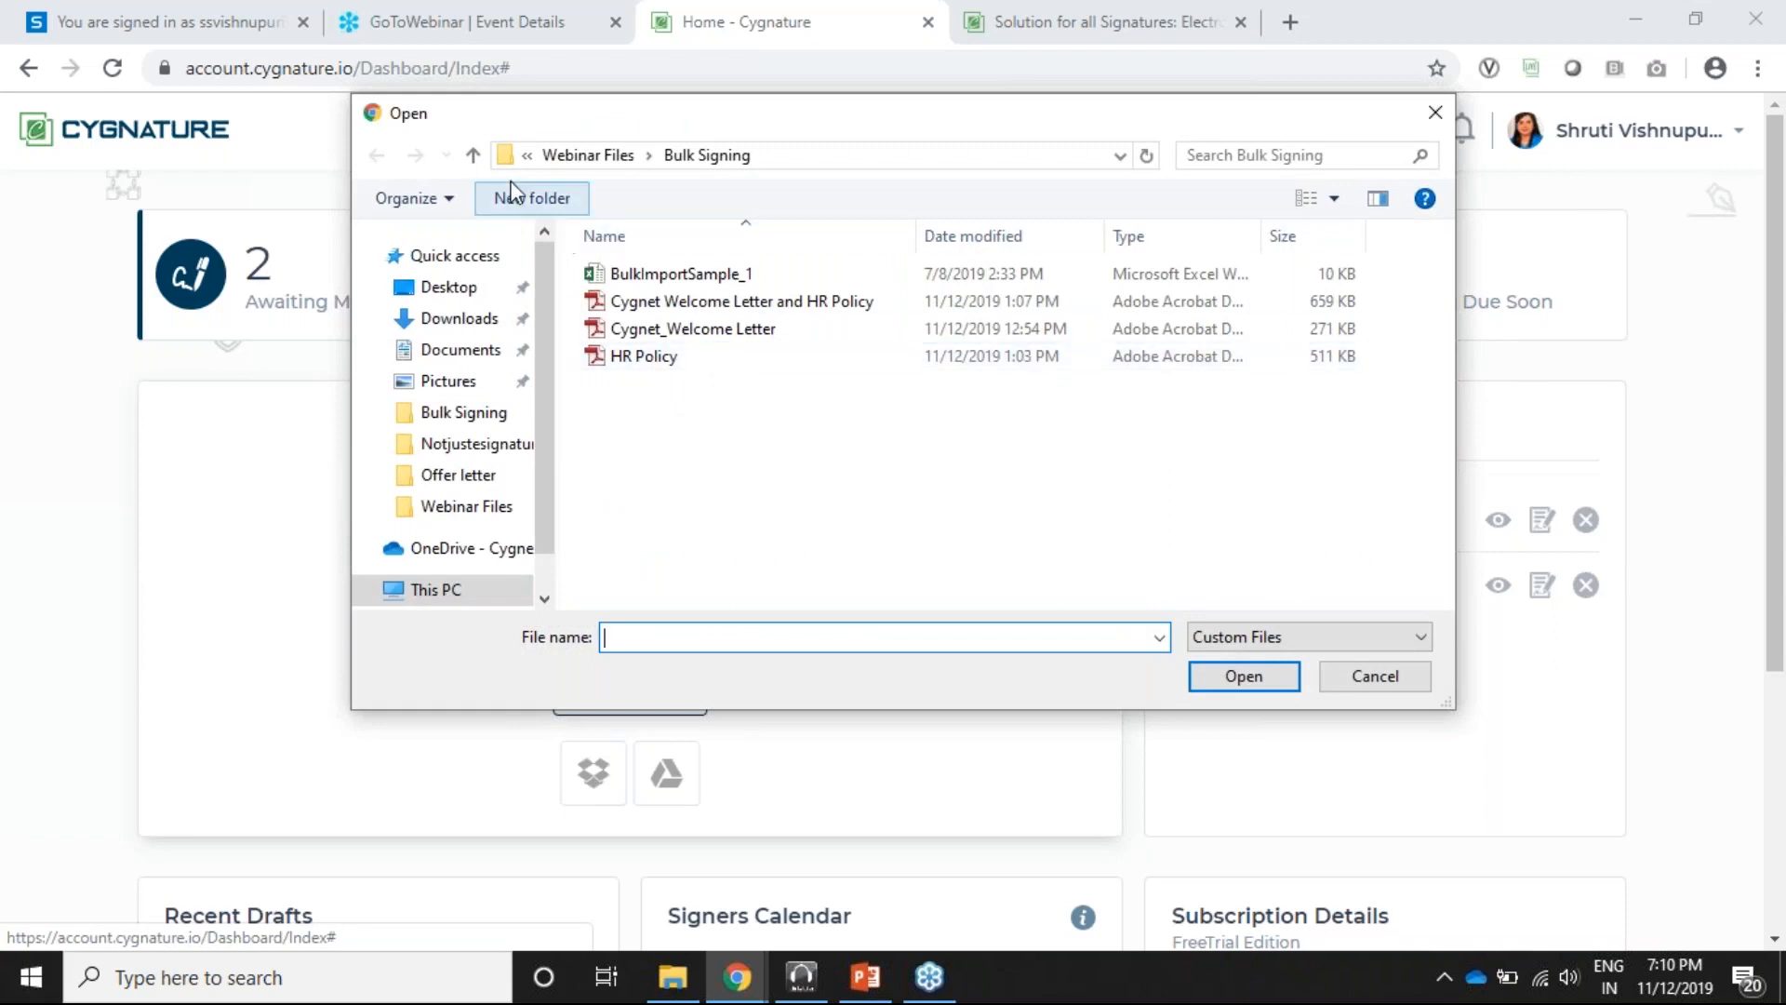
click(473, 155)
double_click(665, 300)
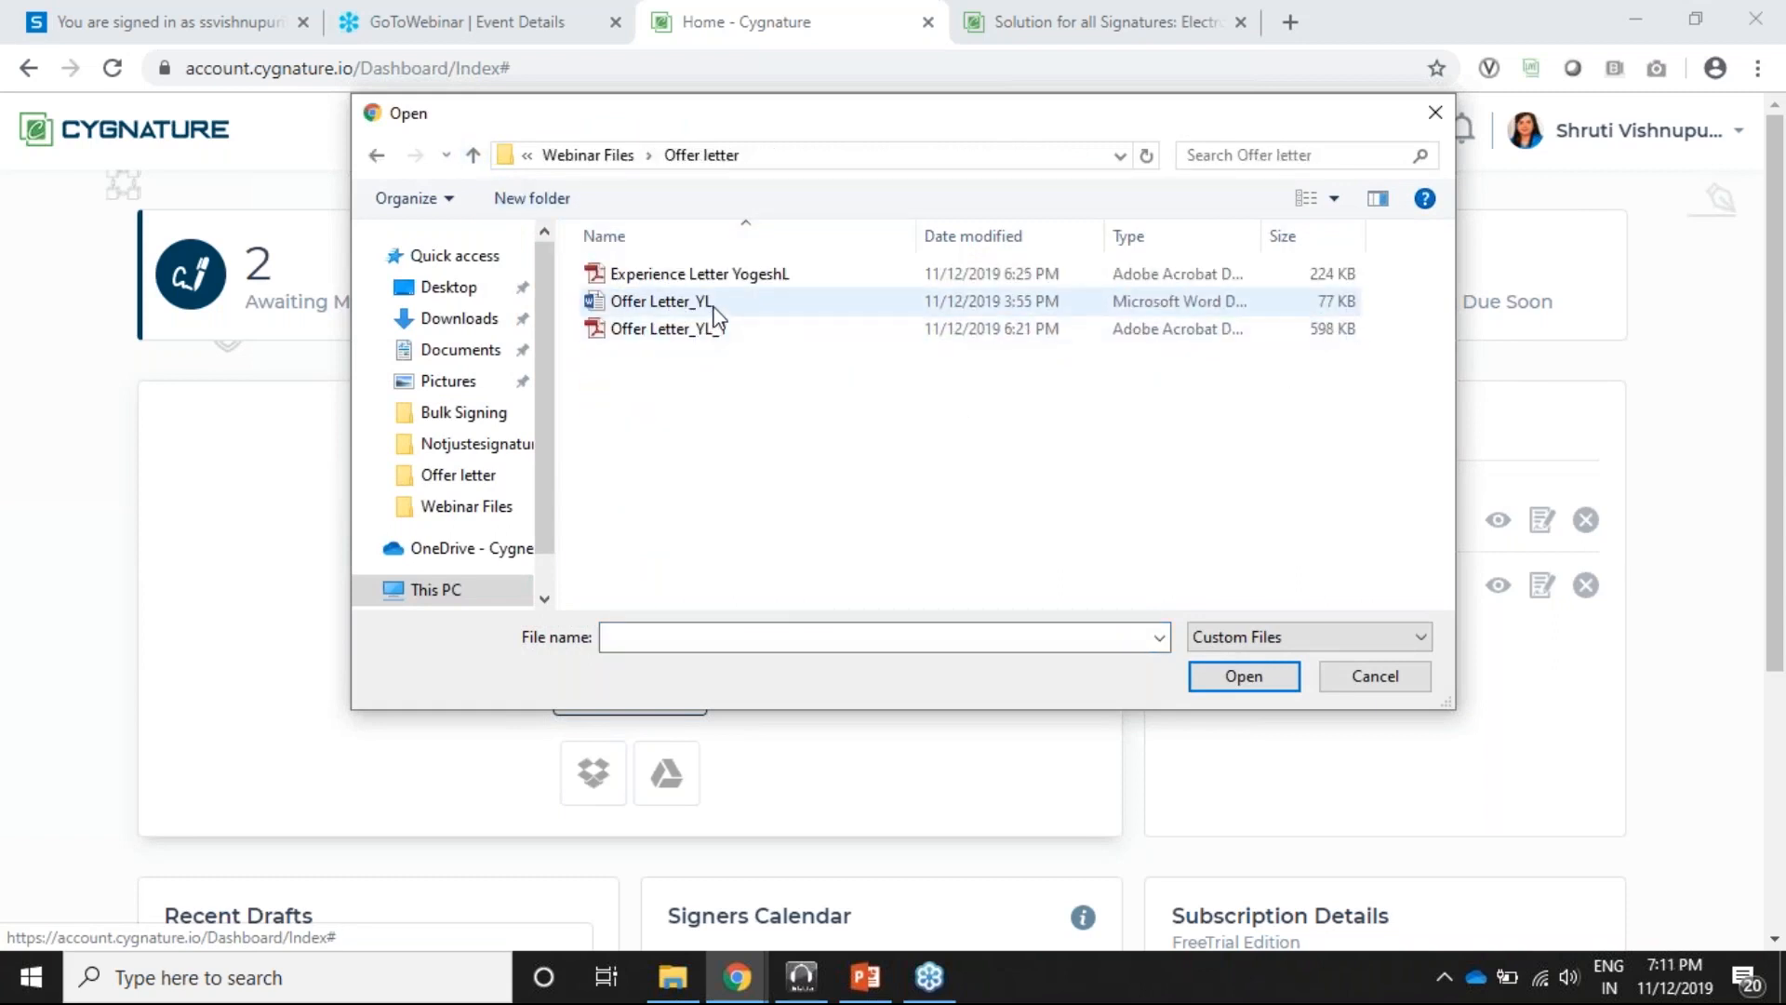
click(713, 335)
click(1221, 683)
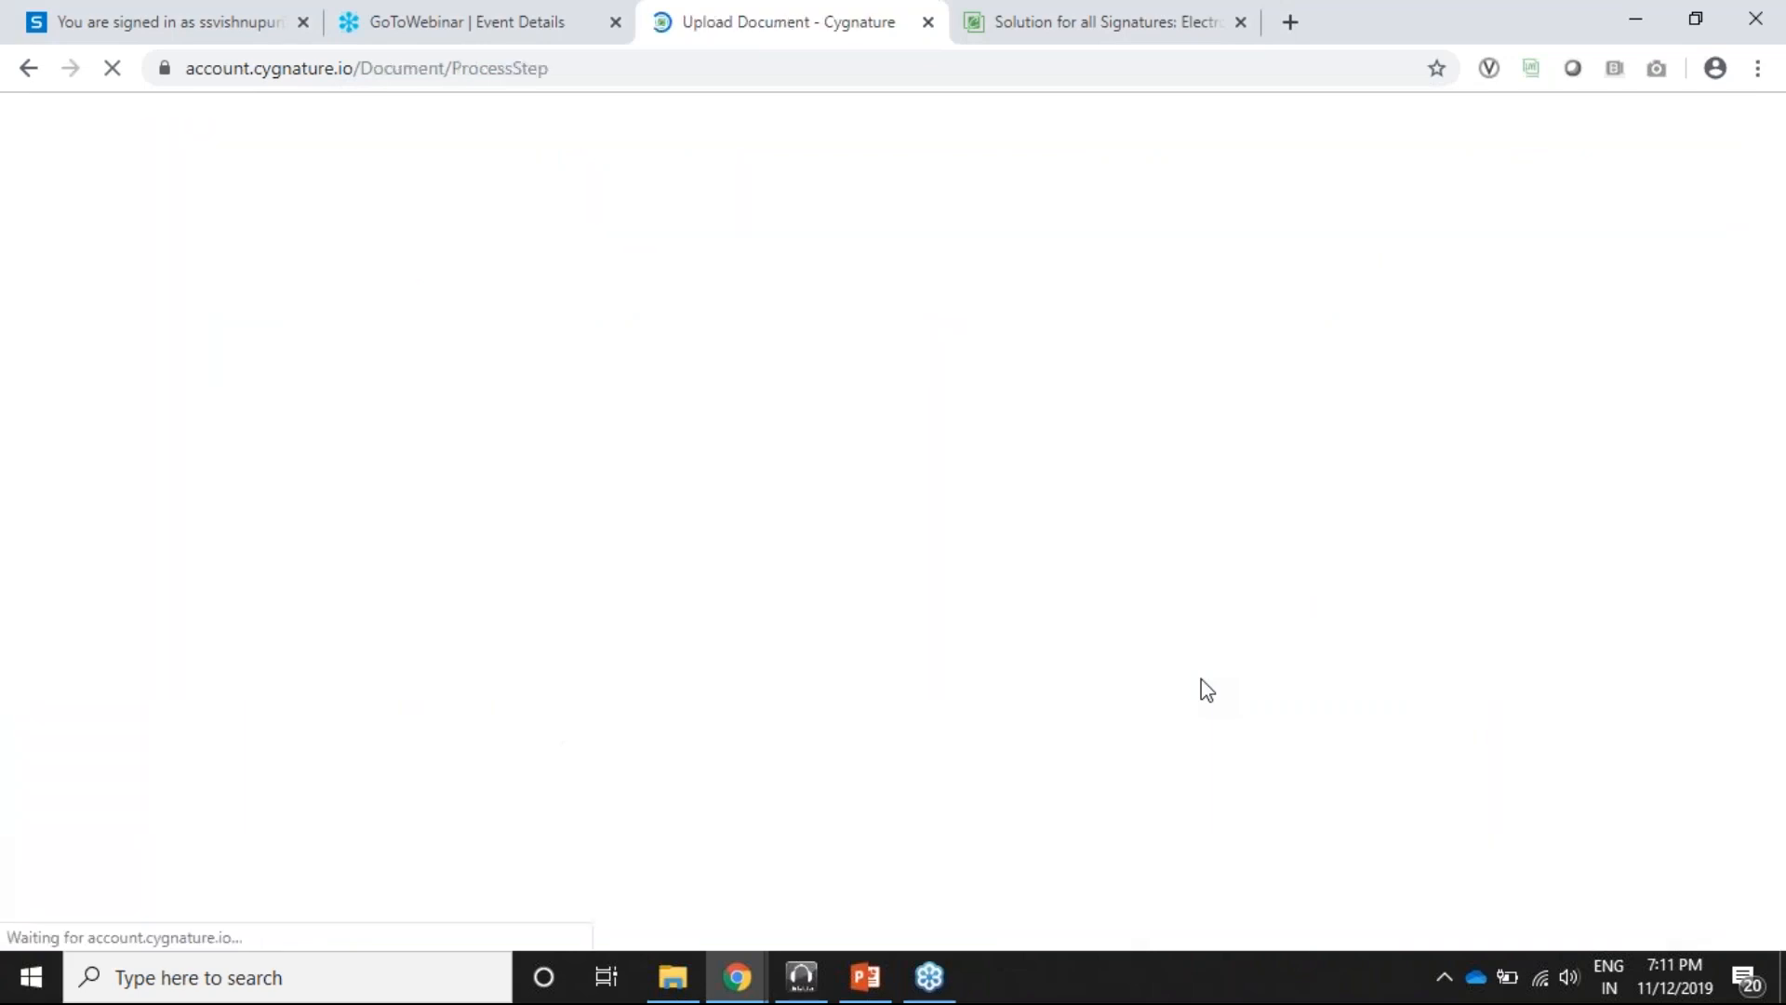
Set the document category to Employee On boarding and the description to "Please sign the offer letter."
click(846, 459)
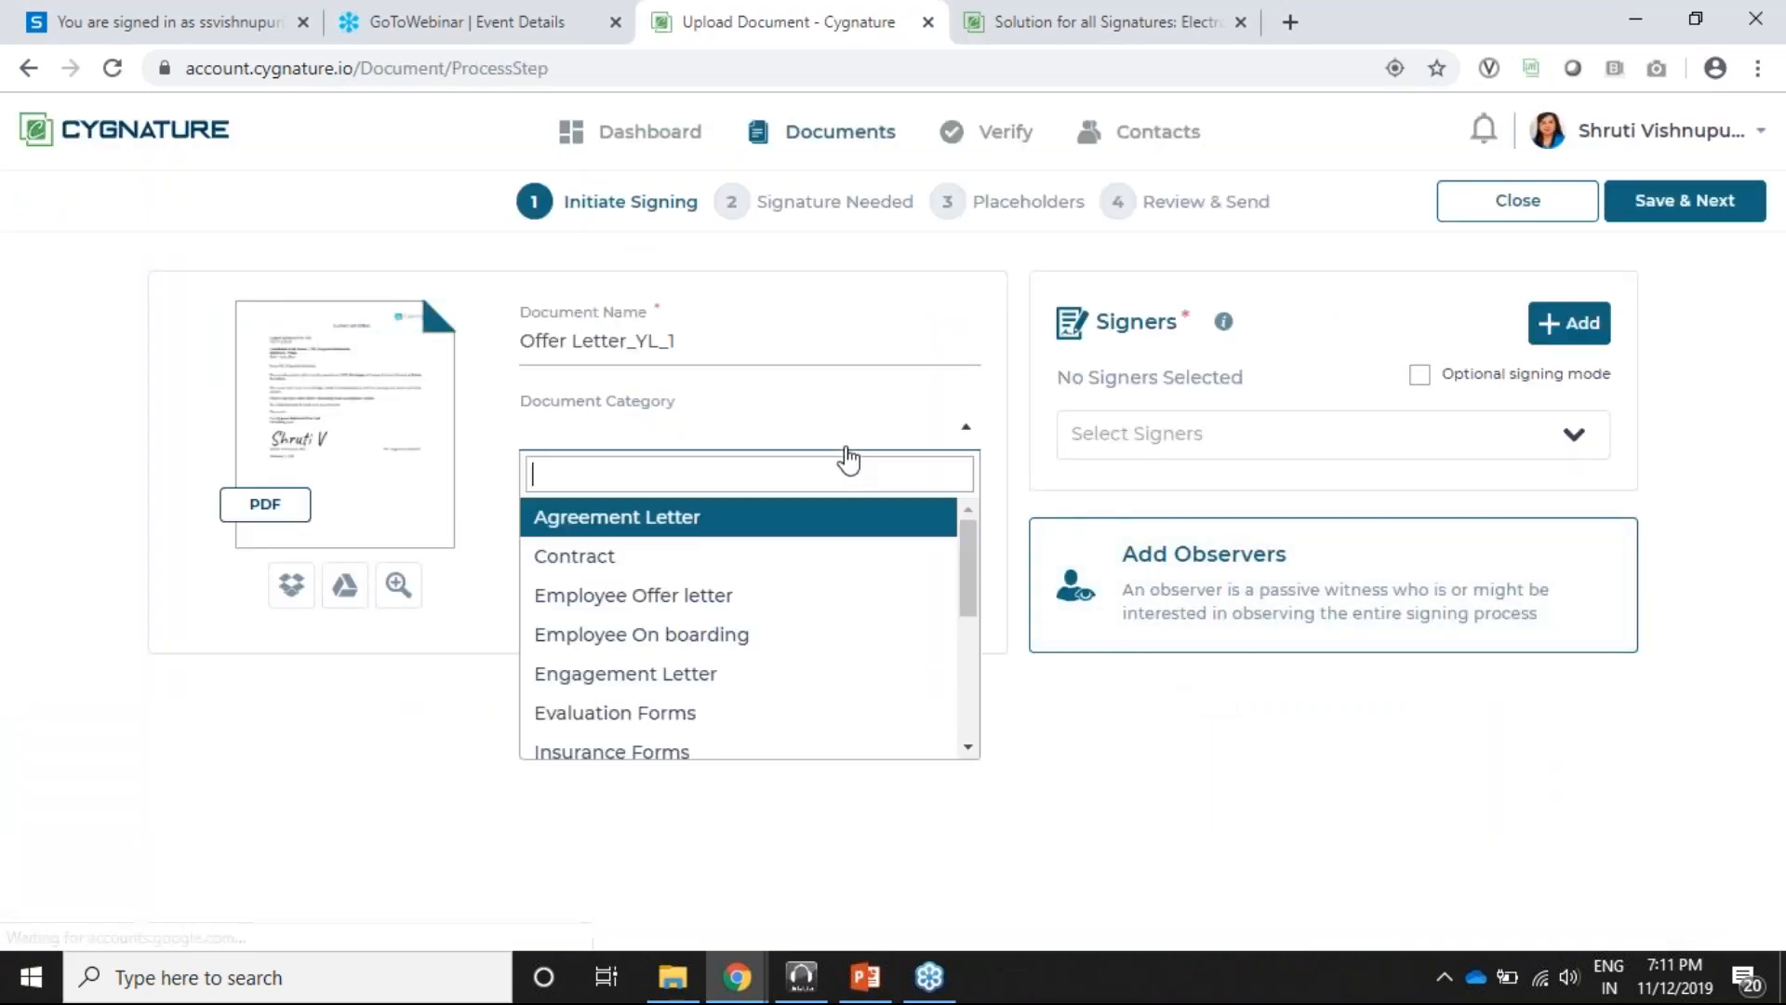
click(817, 640)
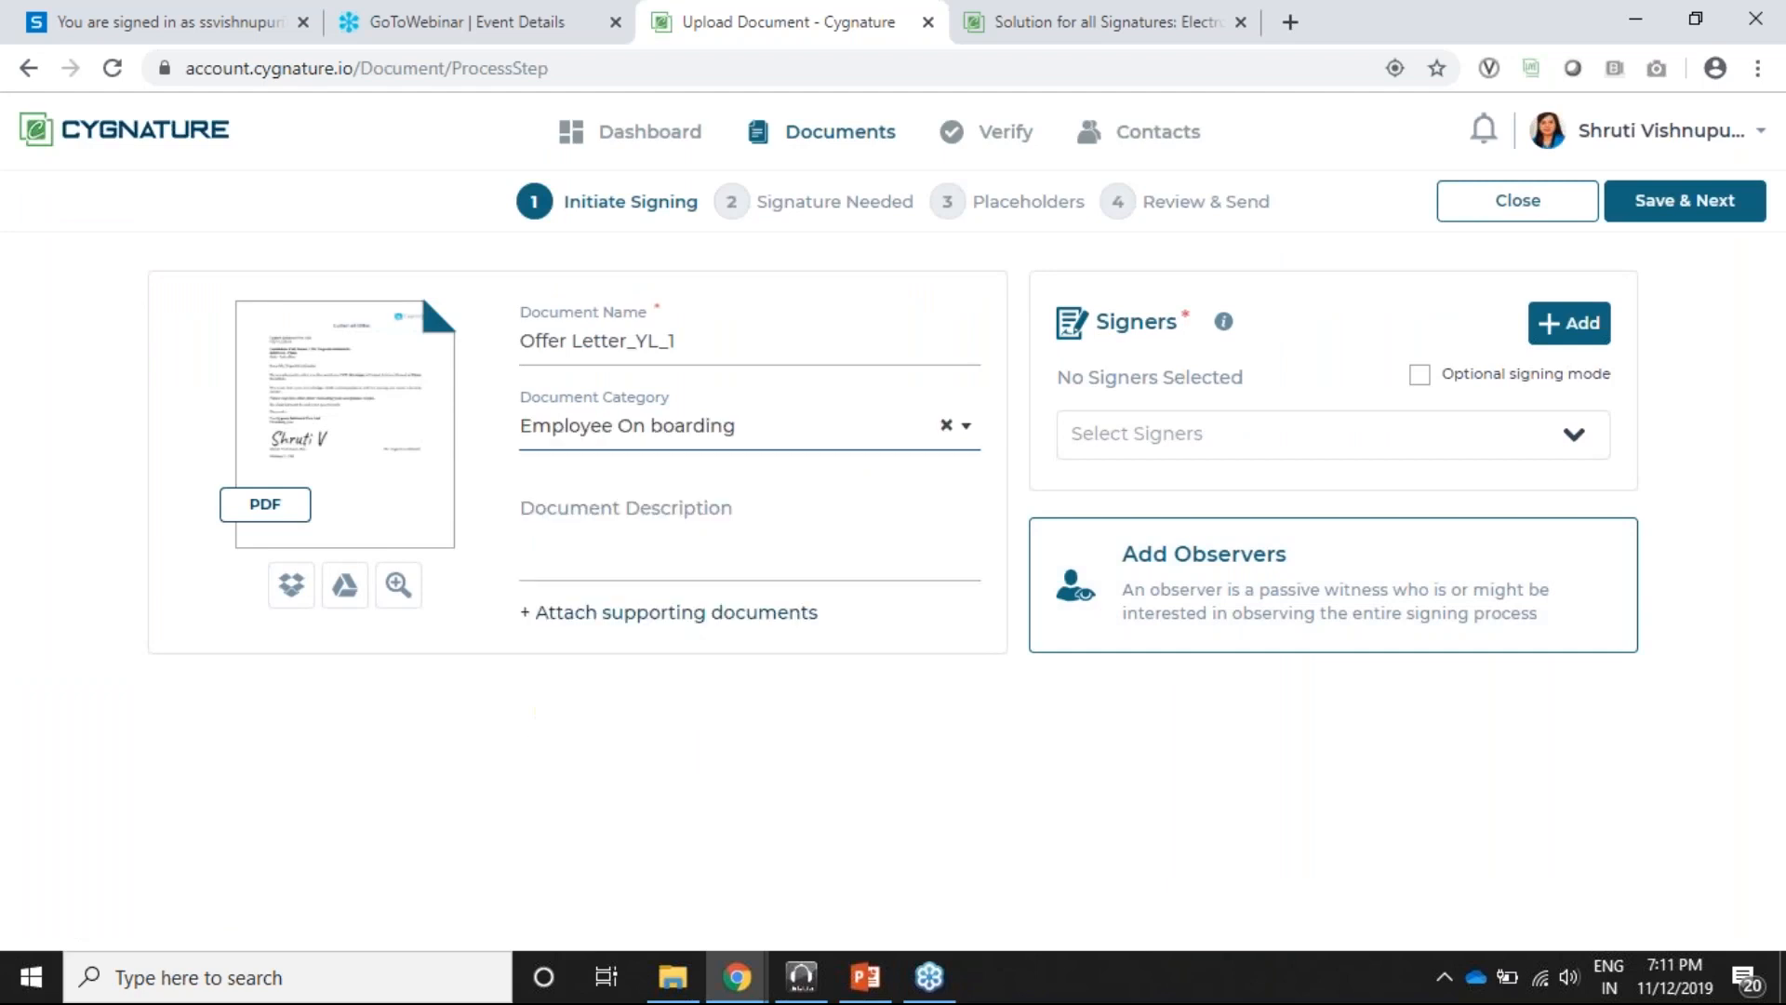
click(650, 571)
text(Please sign the offer)
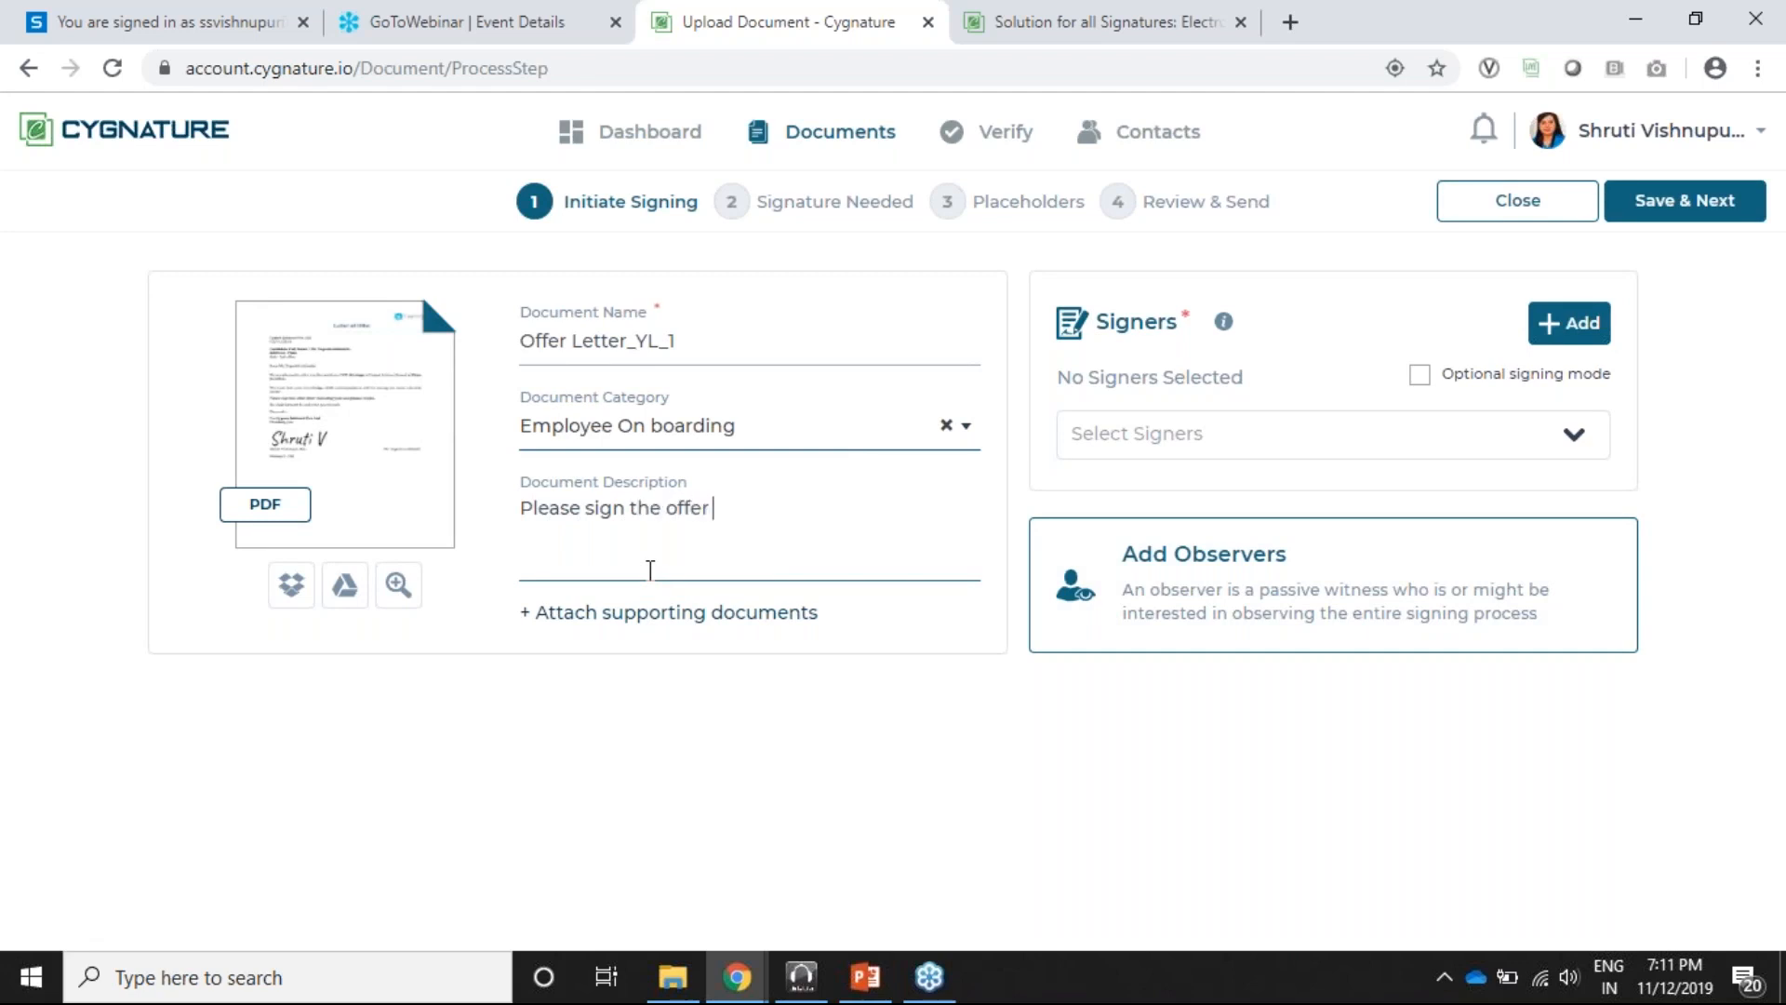
text( letter.)
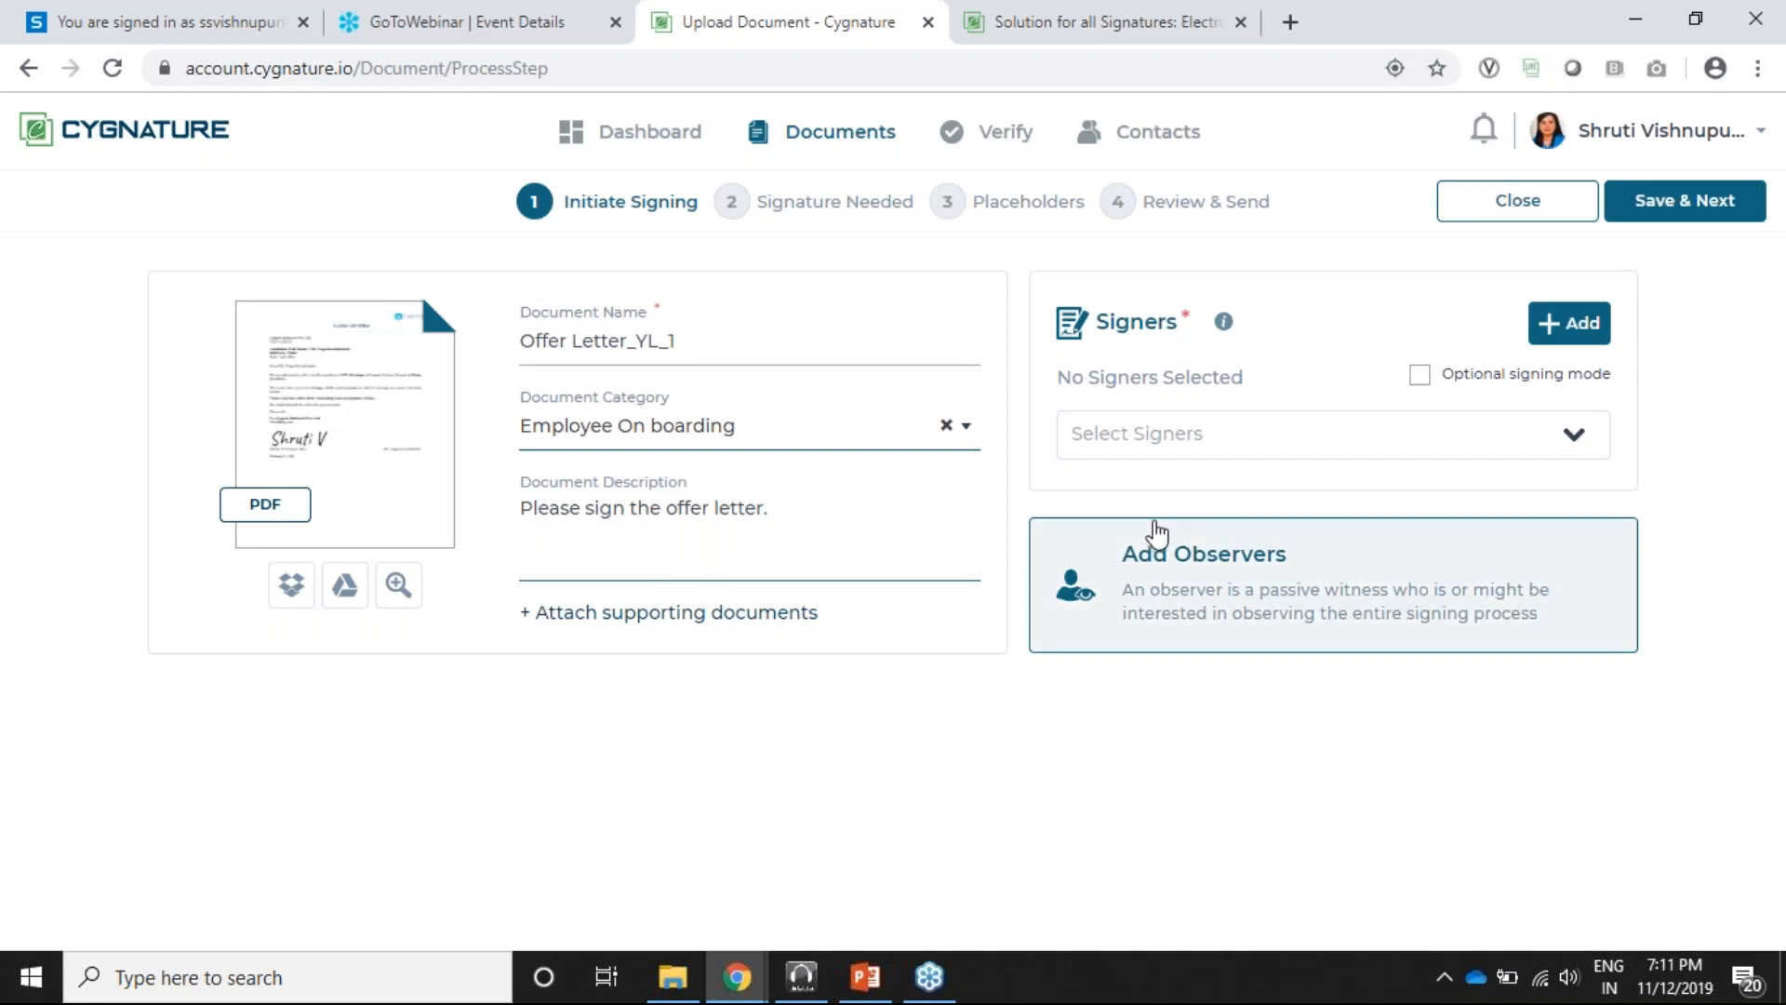
Select the contact with initials YL as the document's signer and save this stage
click(1188, 431)
scroll(1256, 619, down, 2)
scroll(1256, 619, down, 5)
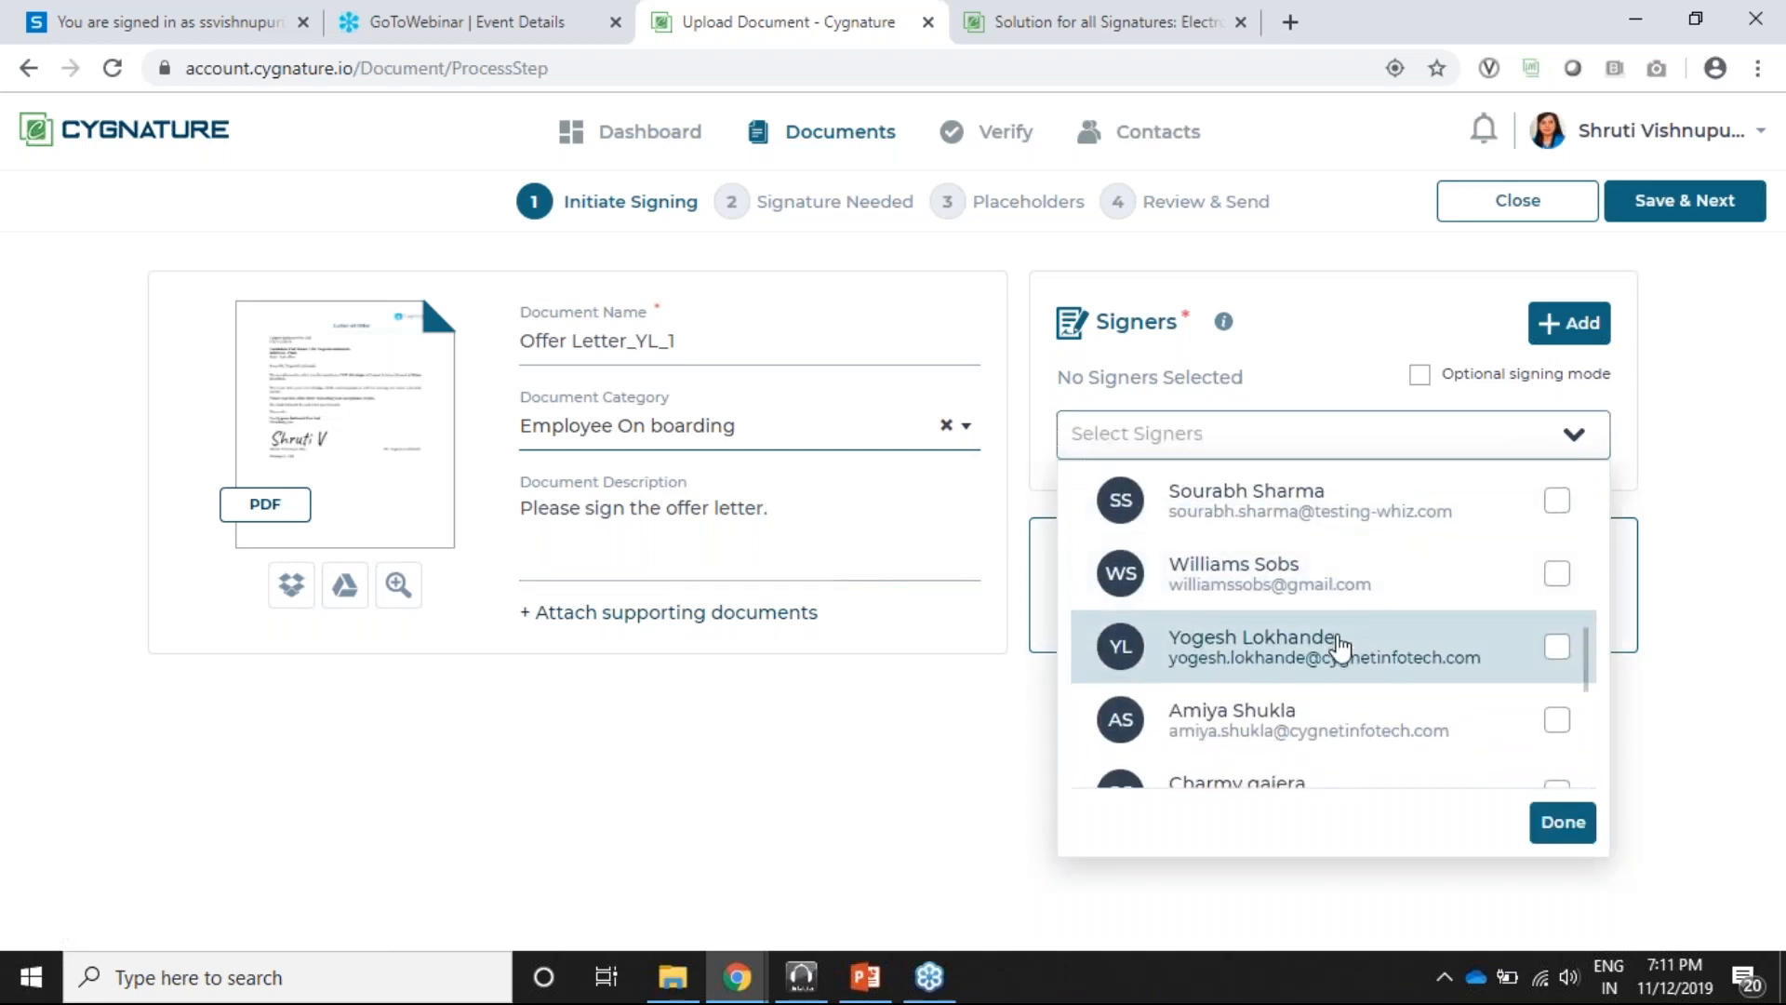
click(1340, 645)
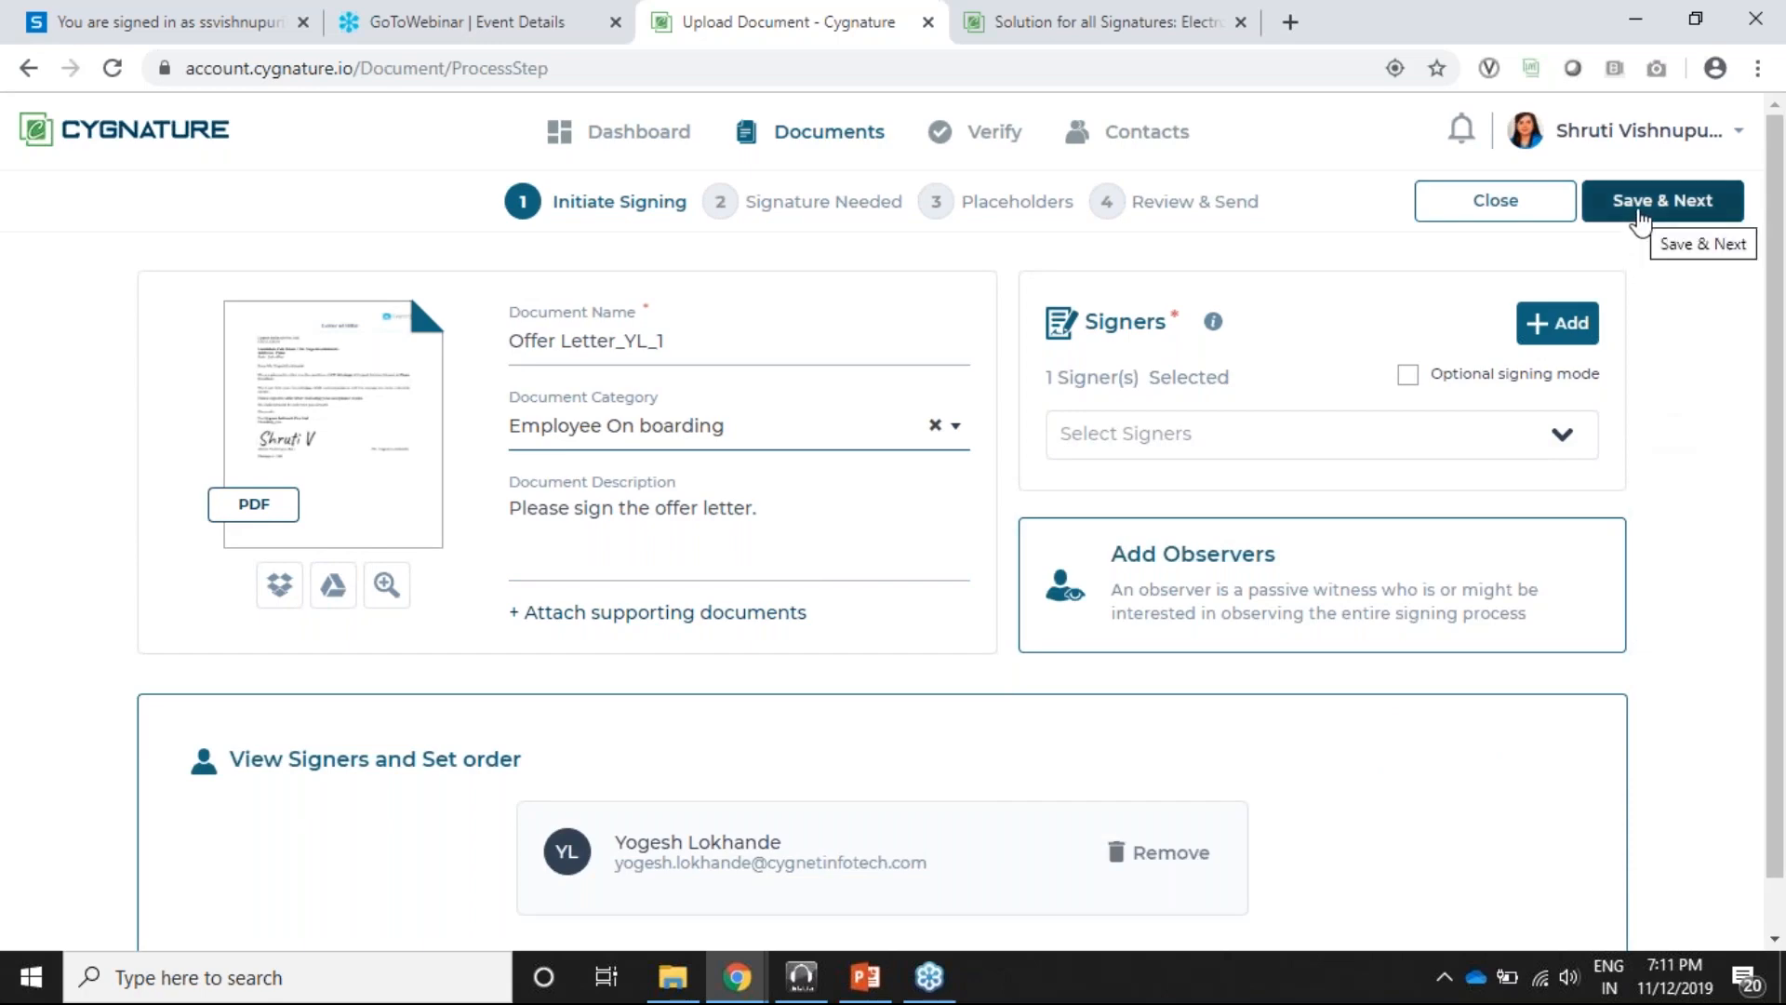
click(1635, 216)
Choose Aadhaar ESign under National ID as the required signature type and continue to the placeholders
scroll(1139, 689, down, 5)
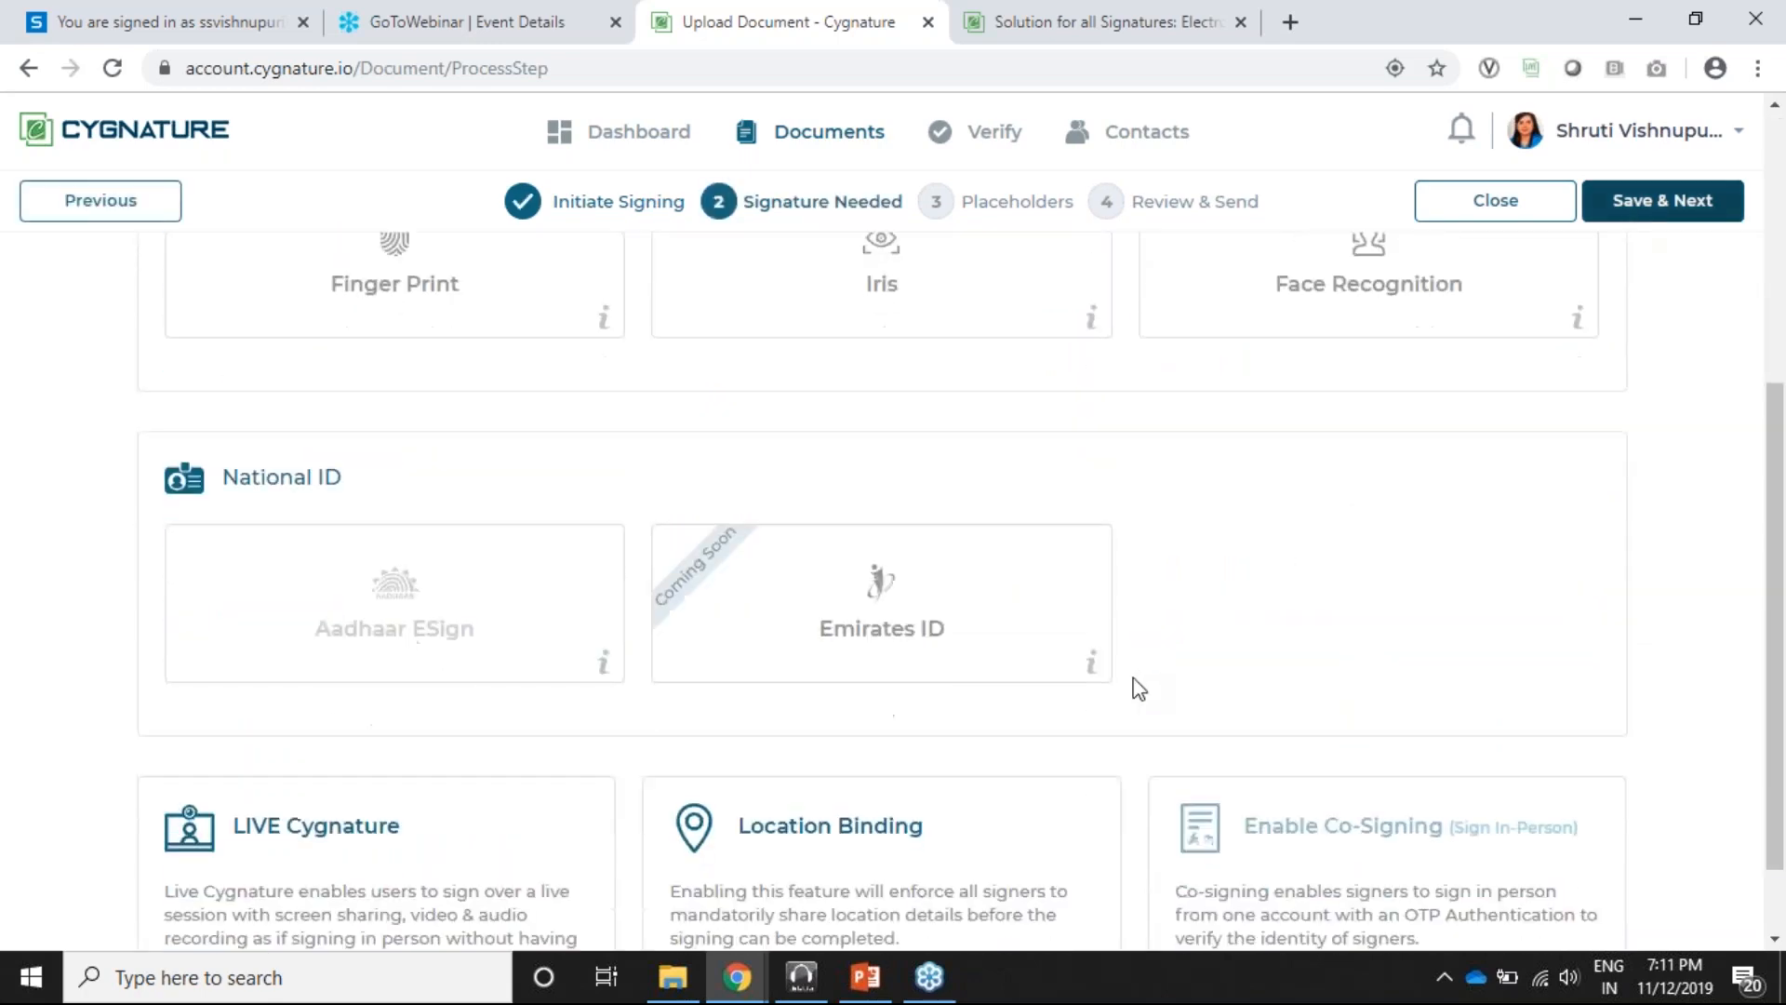
scroll(929, 531, up, 6)
click(511, 528)
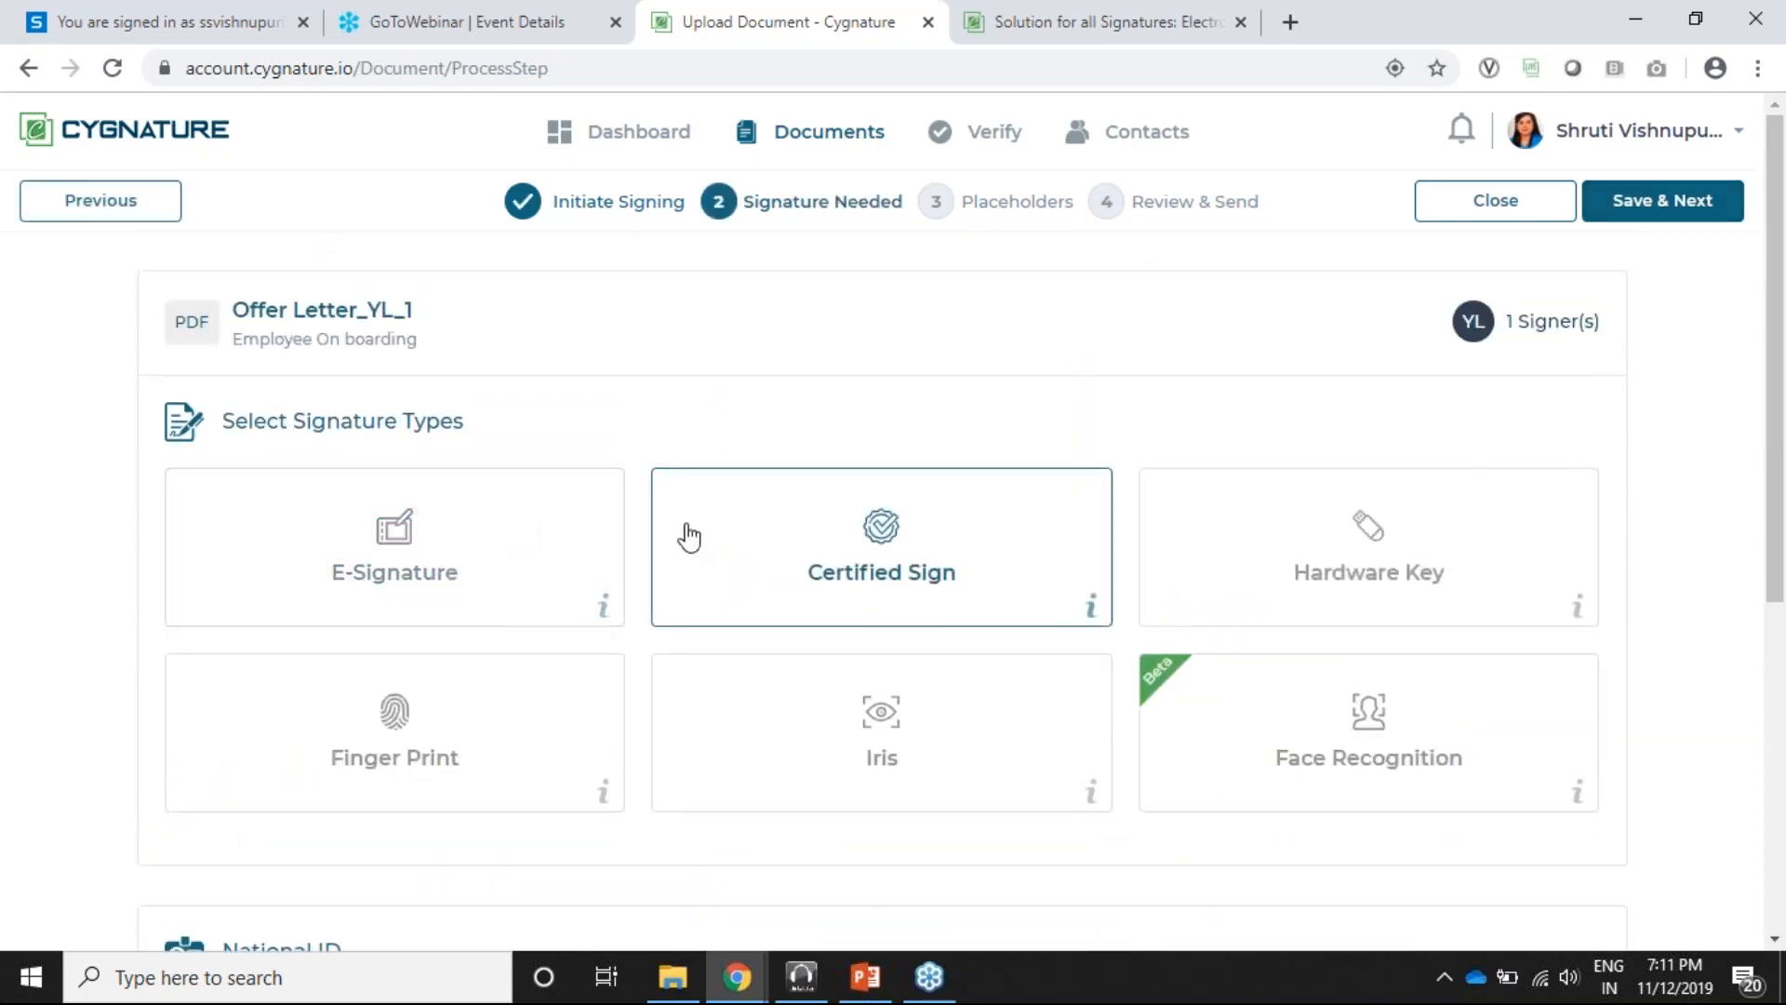
scroll(685, 534, down, 5)
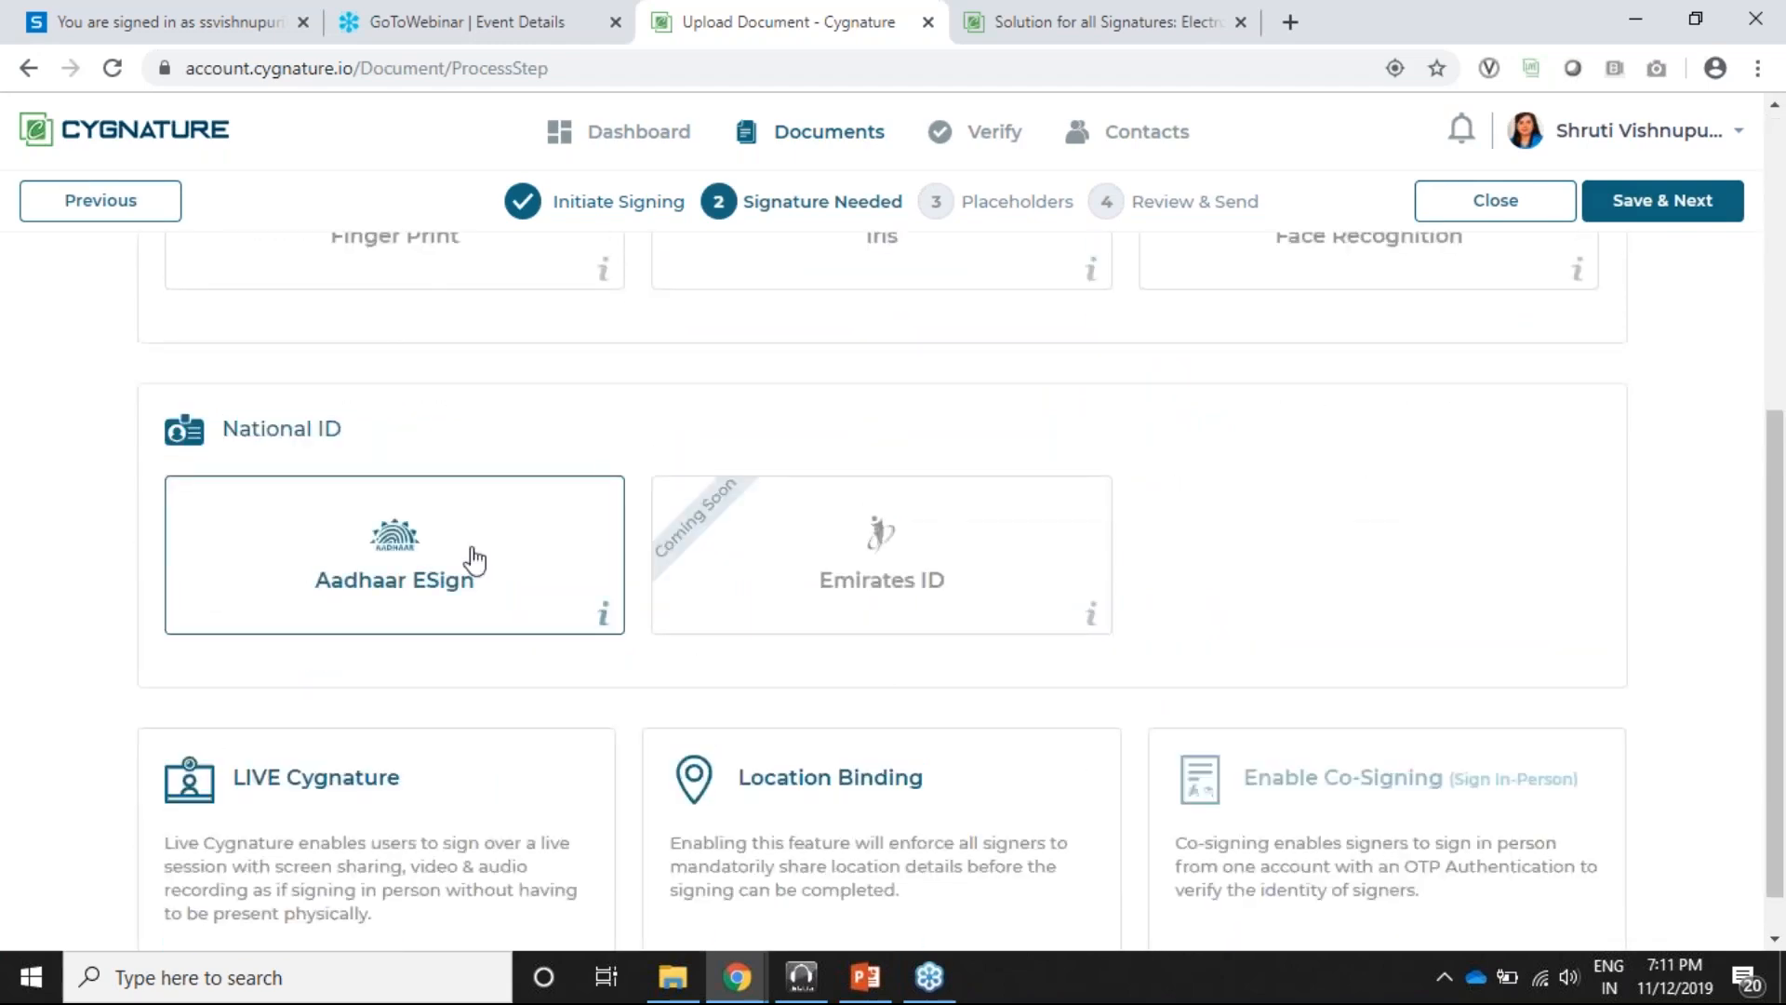
click(472, 550)
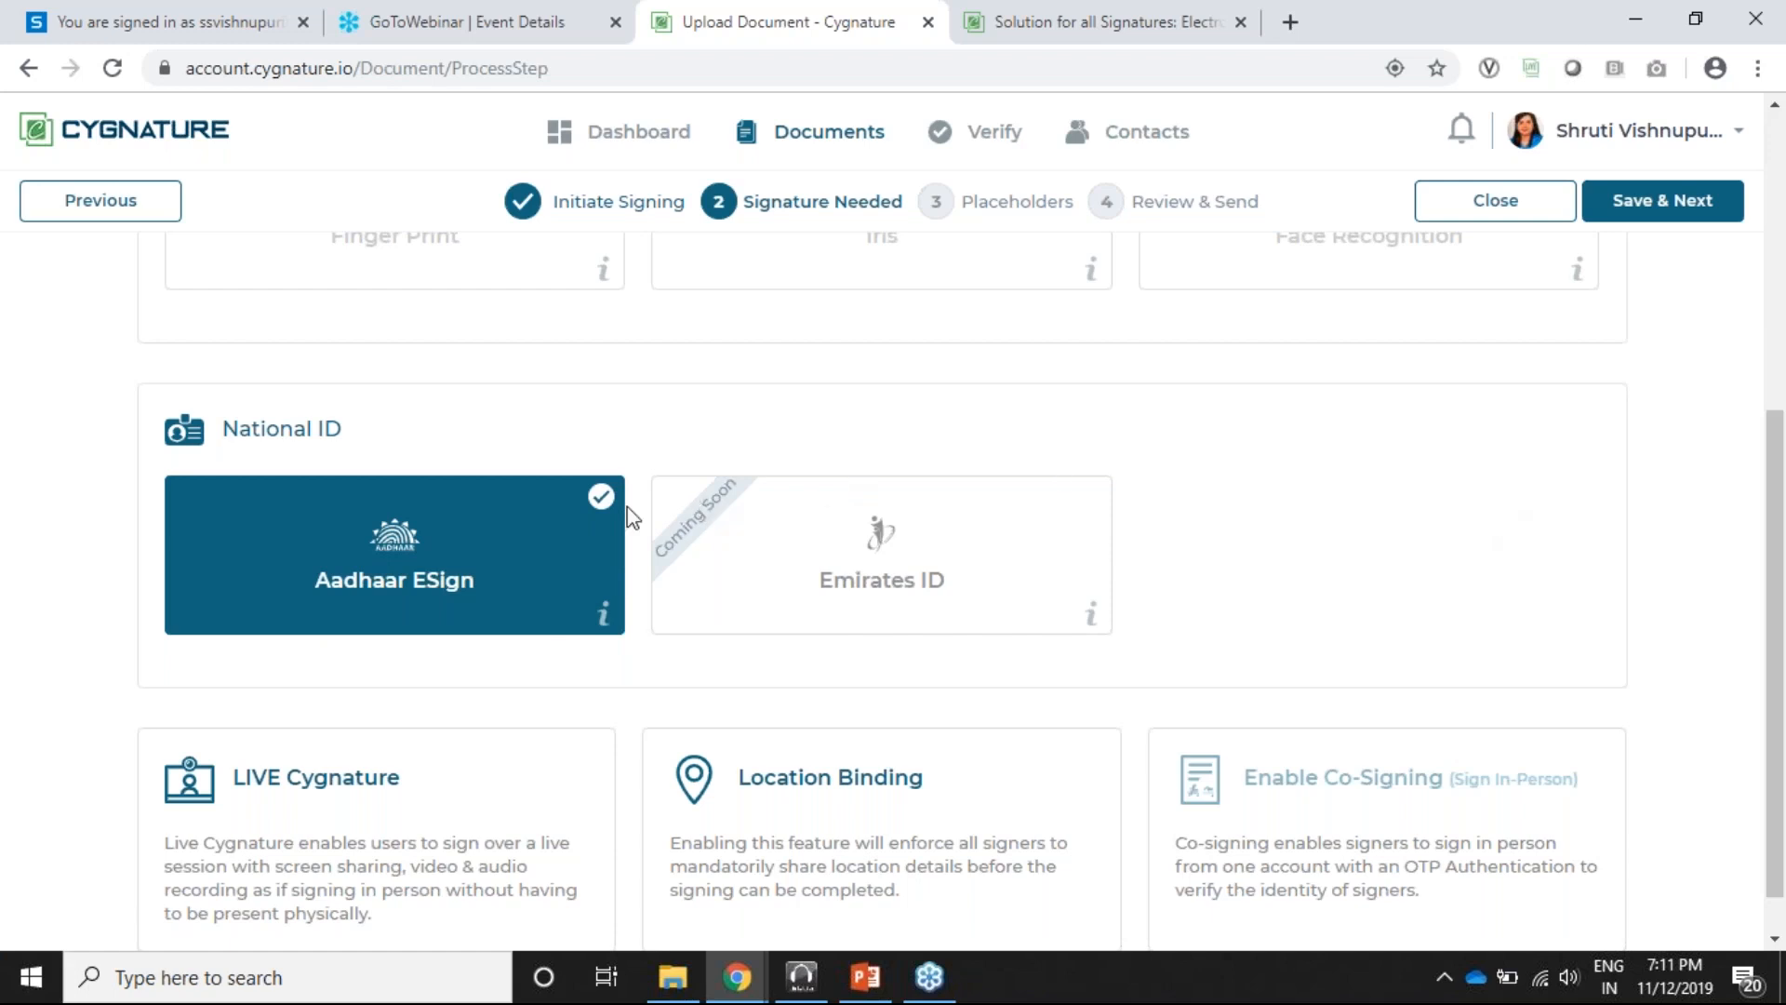
click(1663, 201)
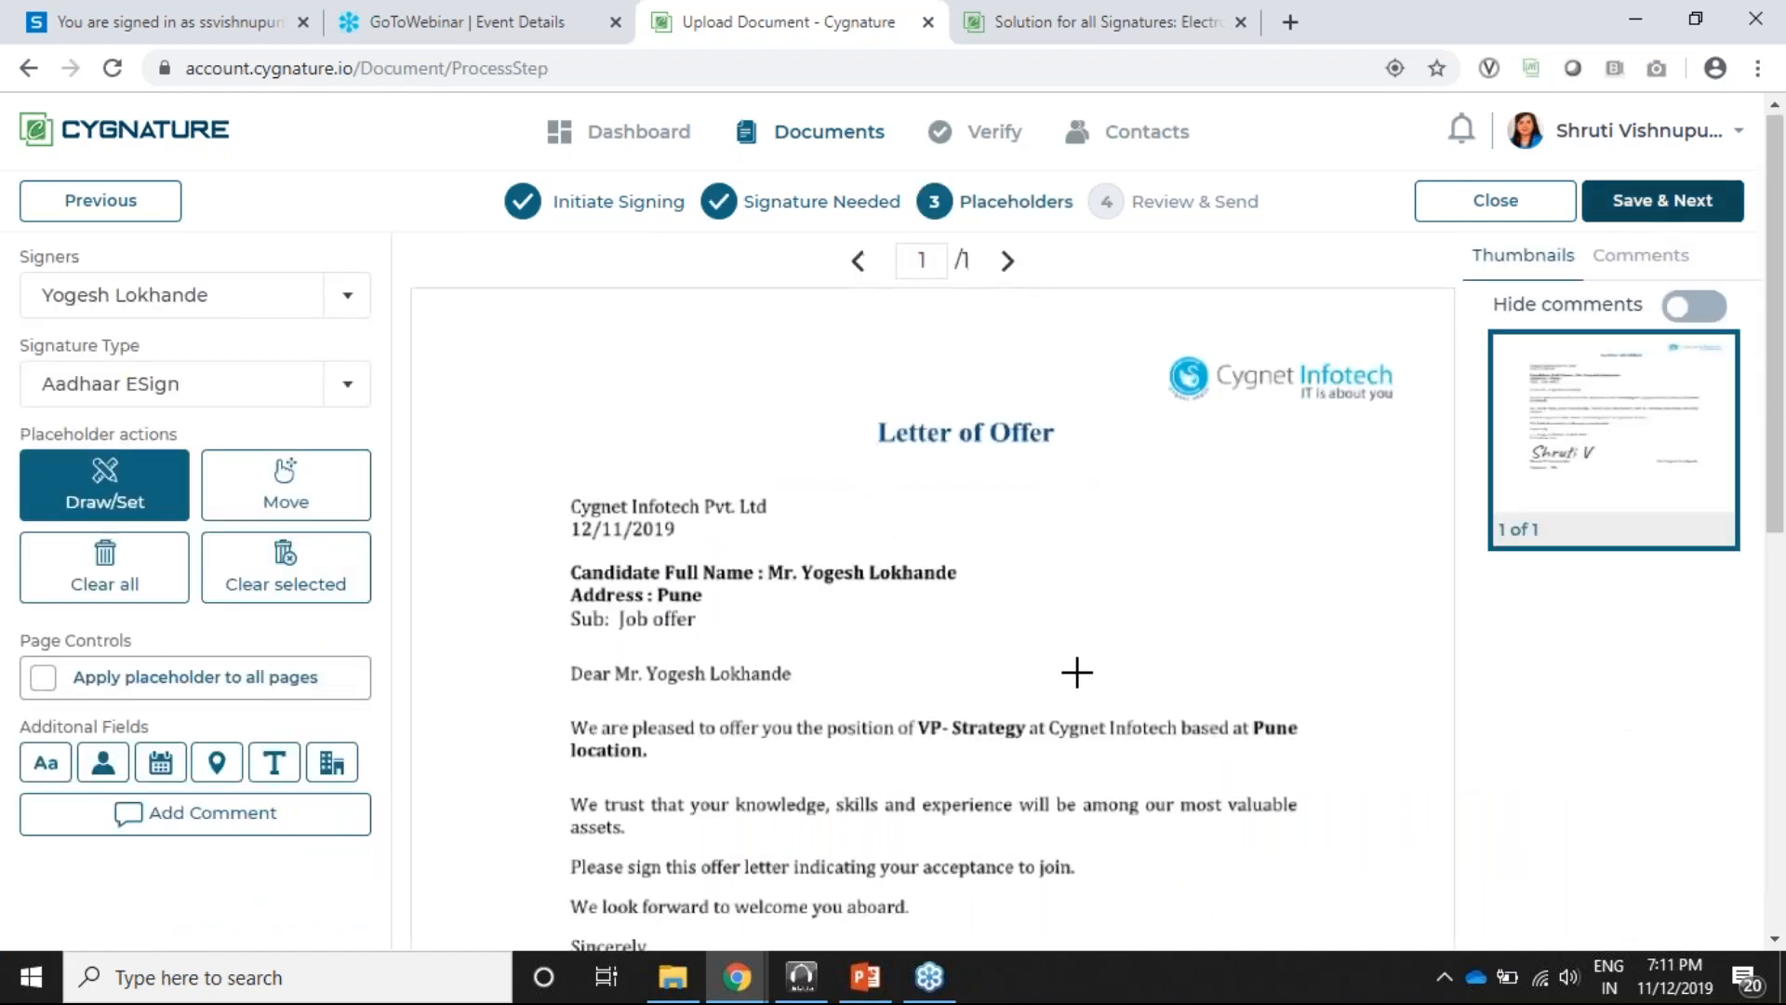
Draw the signer's Aadhaar ESign placeholder just above the candidate's name at the letter's end and save it
scroll(1076, 672, down, 4)
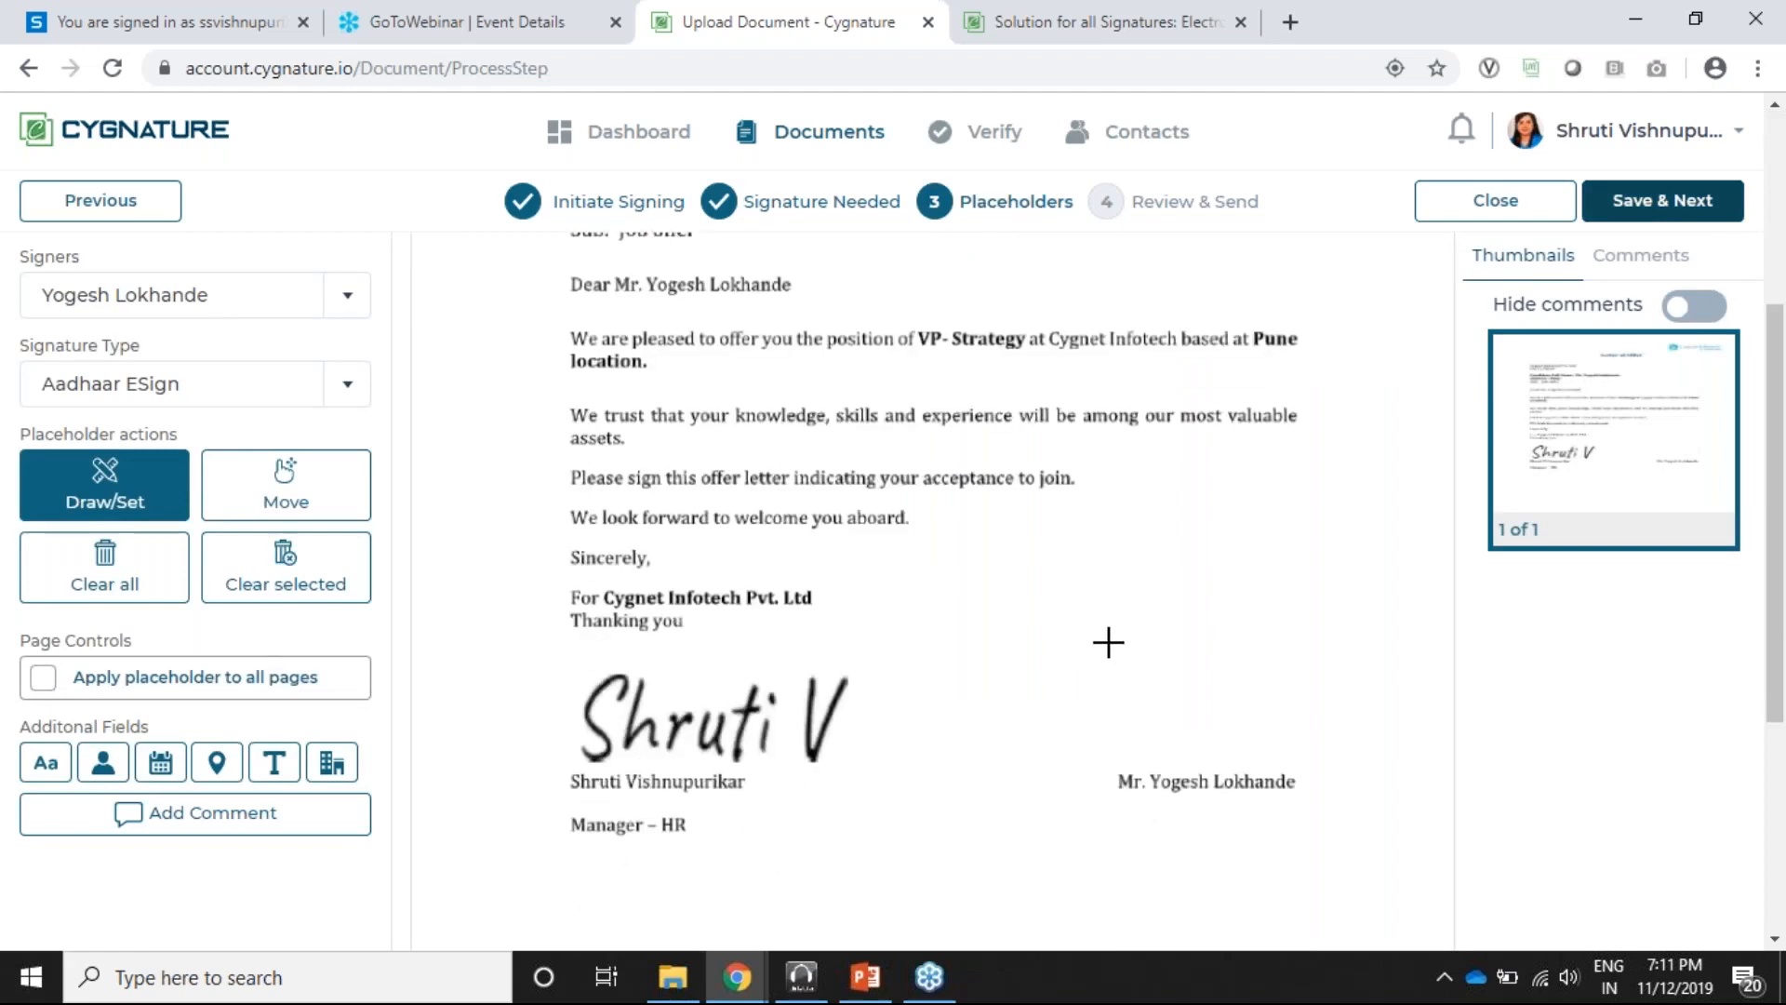
mouse_move(1108, 642)
mouse_down()
mouse_move(1168, 684)
mouse_move(1419, 765)
mouse_up()
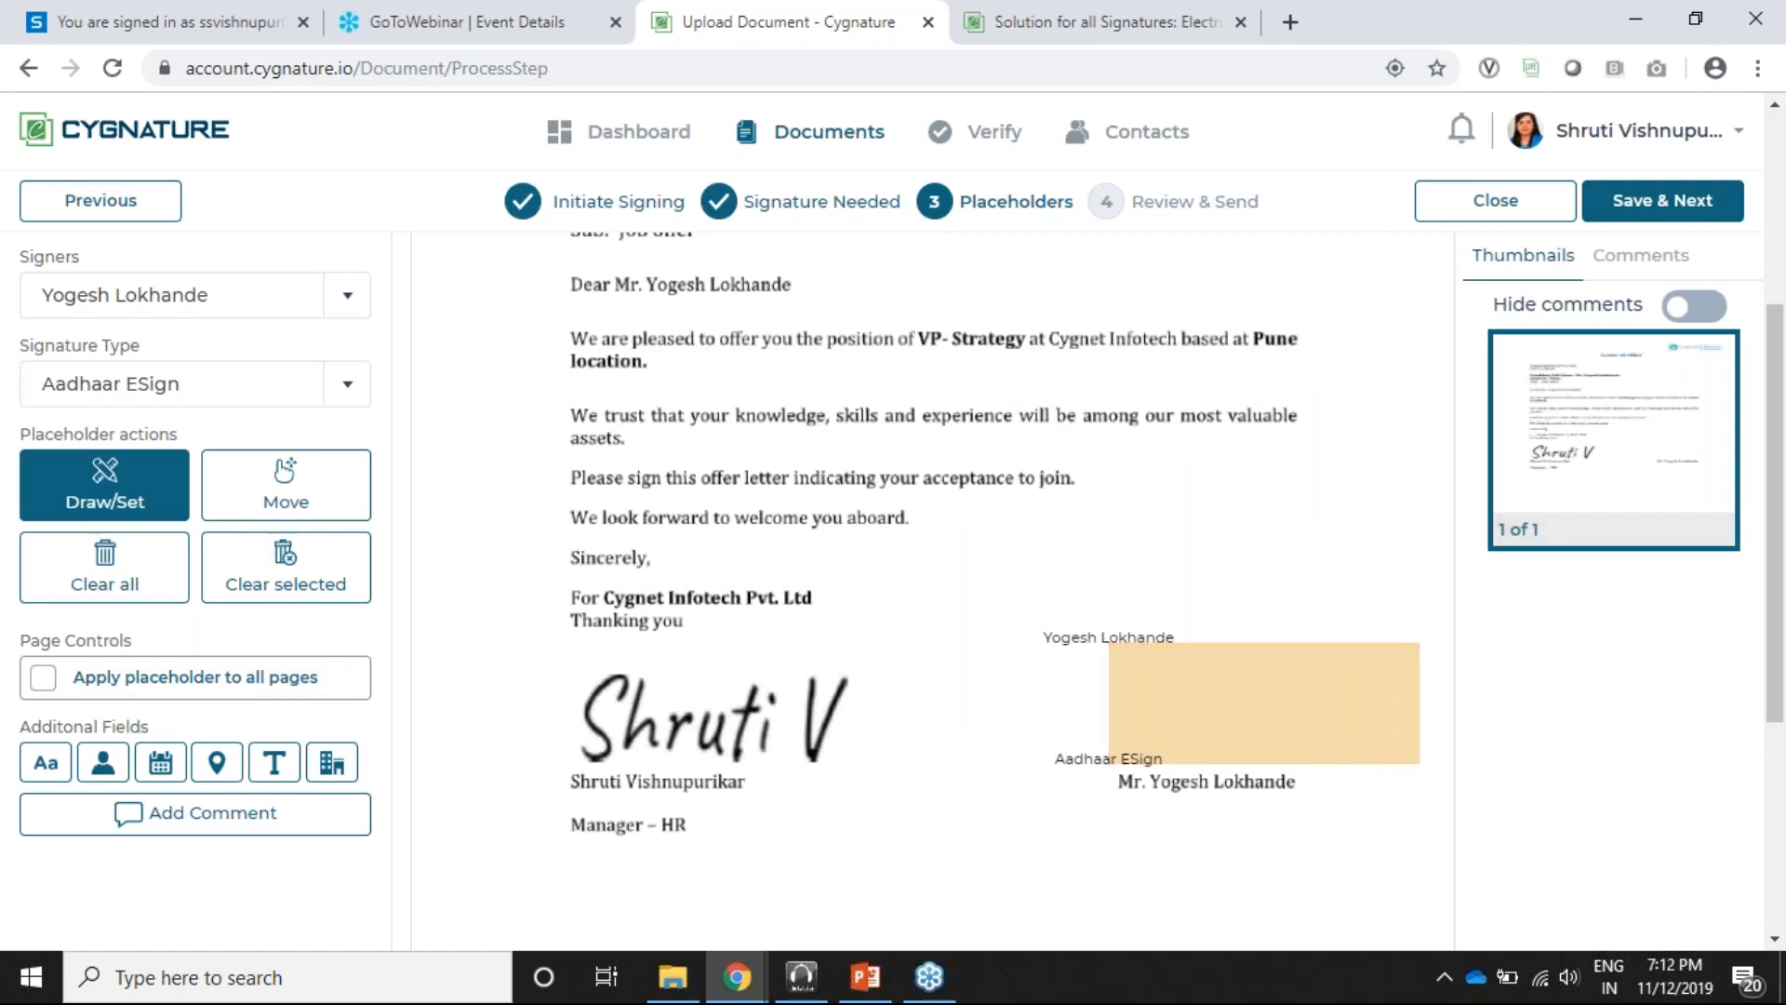
click(1660, 204)
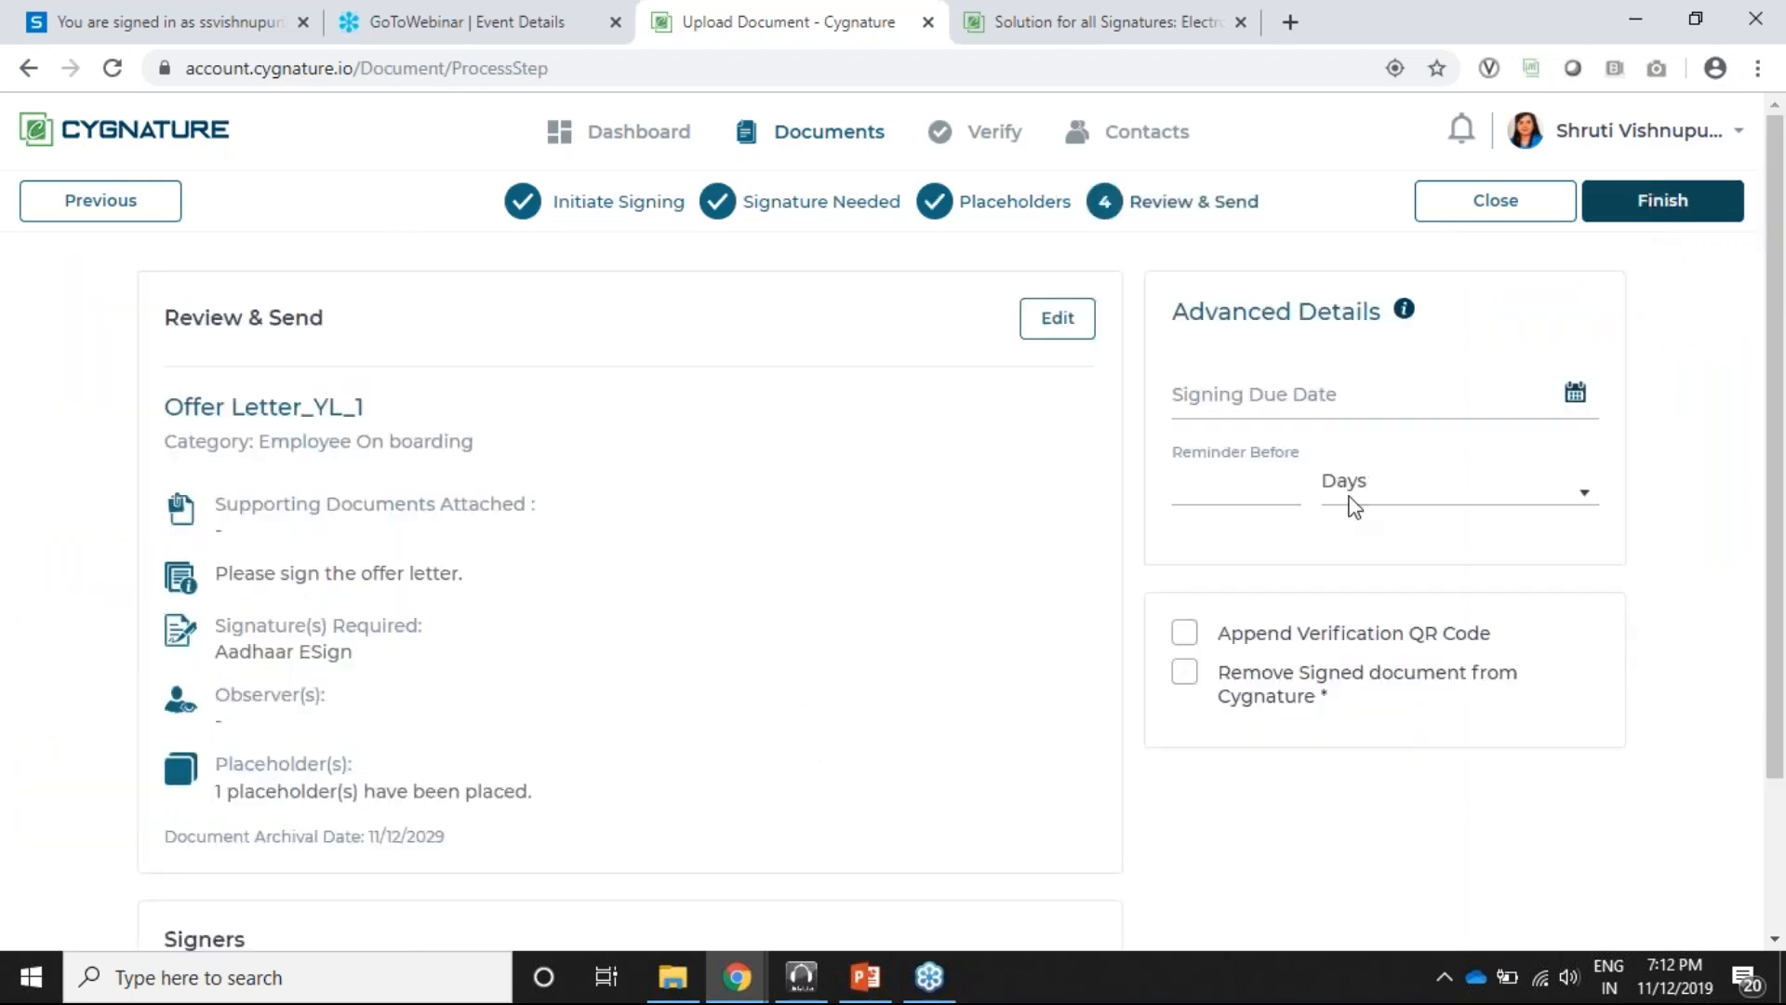
Return from the review to the Initiate Signing stage and add the contact with initials NM as an observer
scroll(940, 630, down, 2)
scroll(934, 620, down, 1)
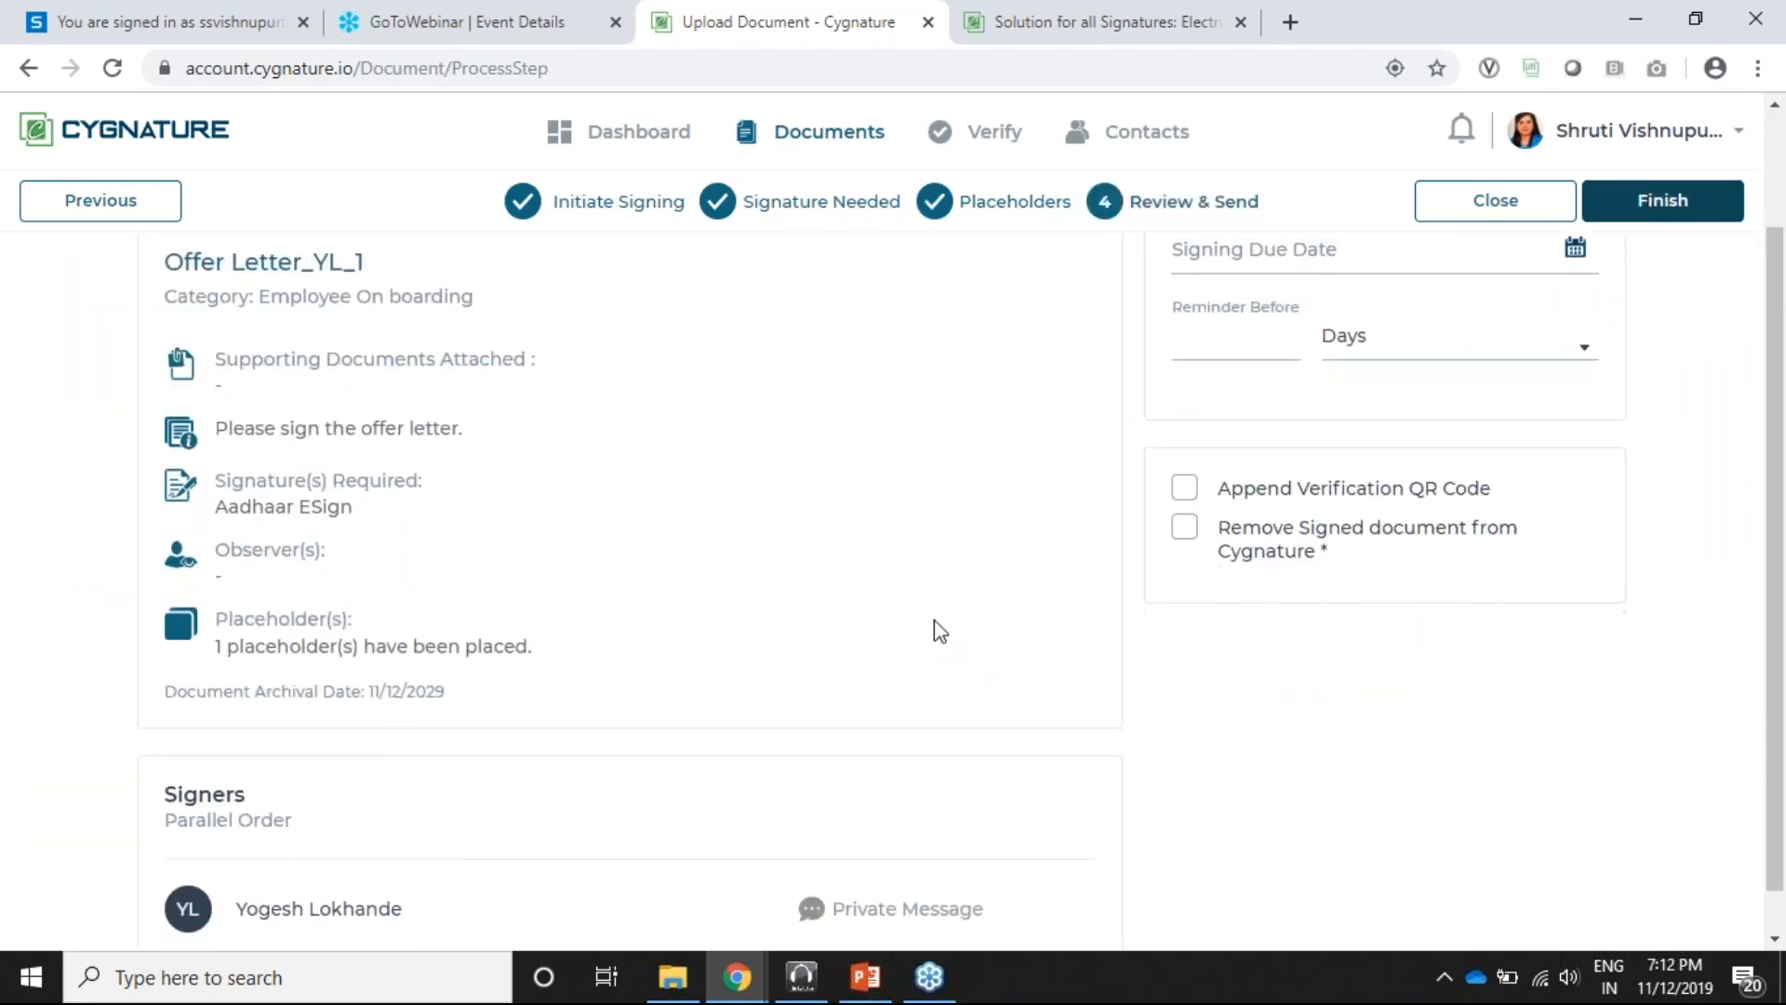
scroll(934, 620, up, 2)
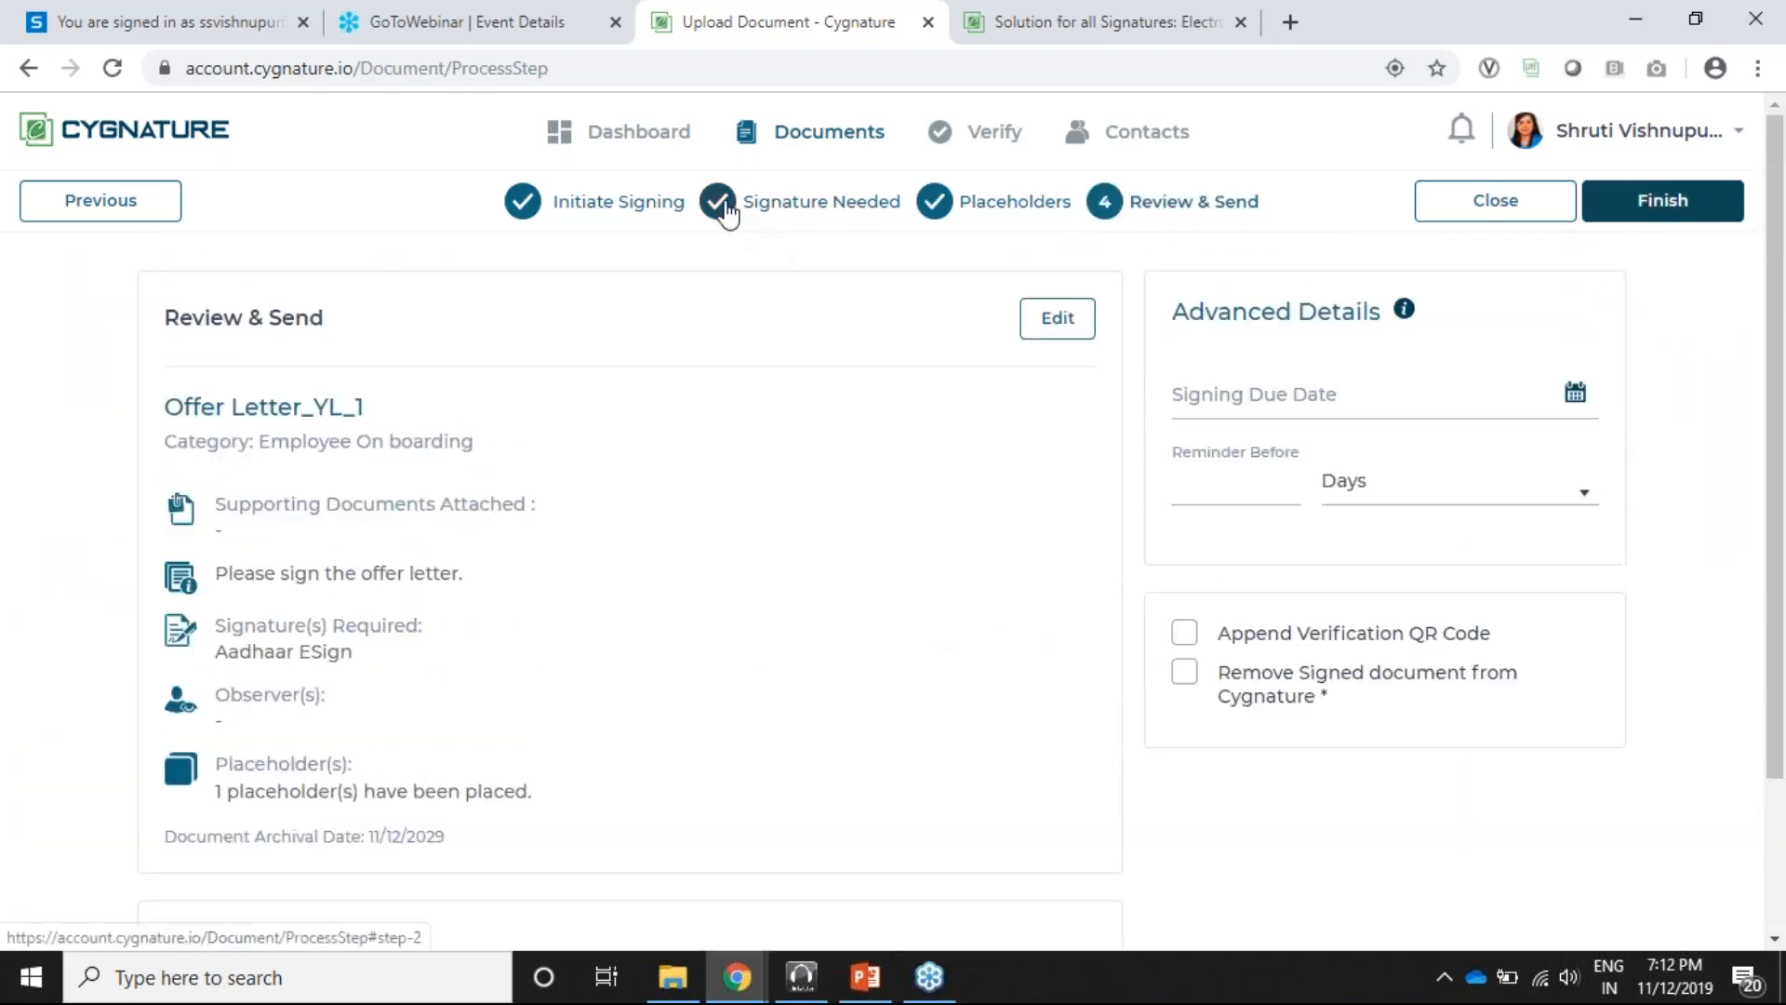
click(554, 206)
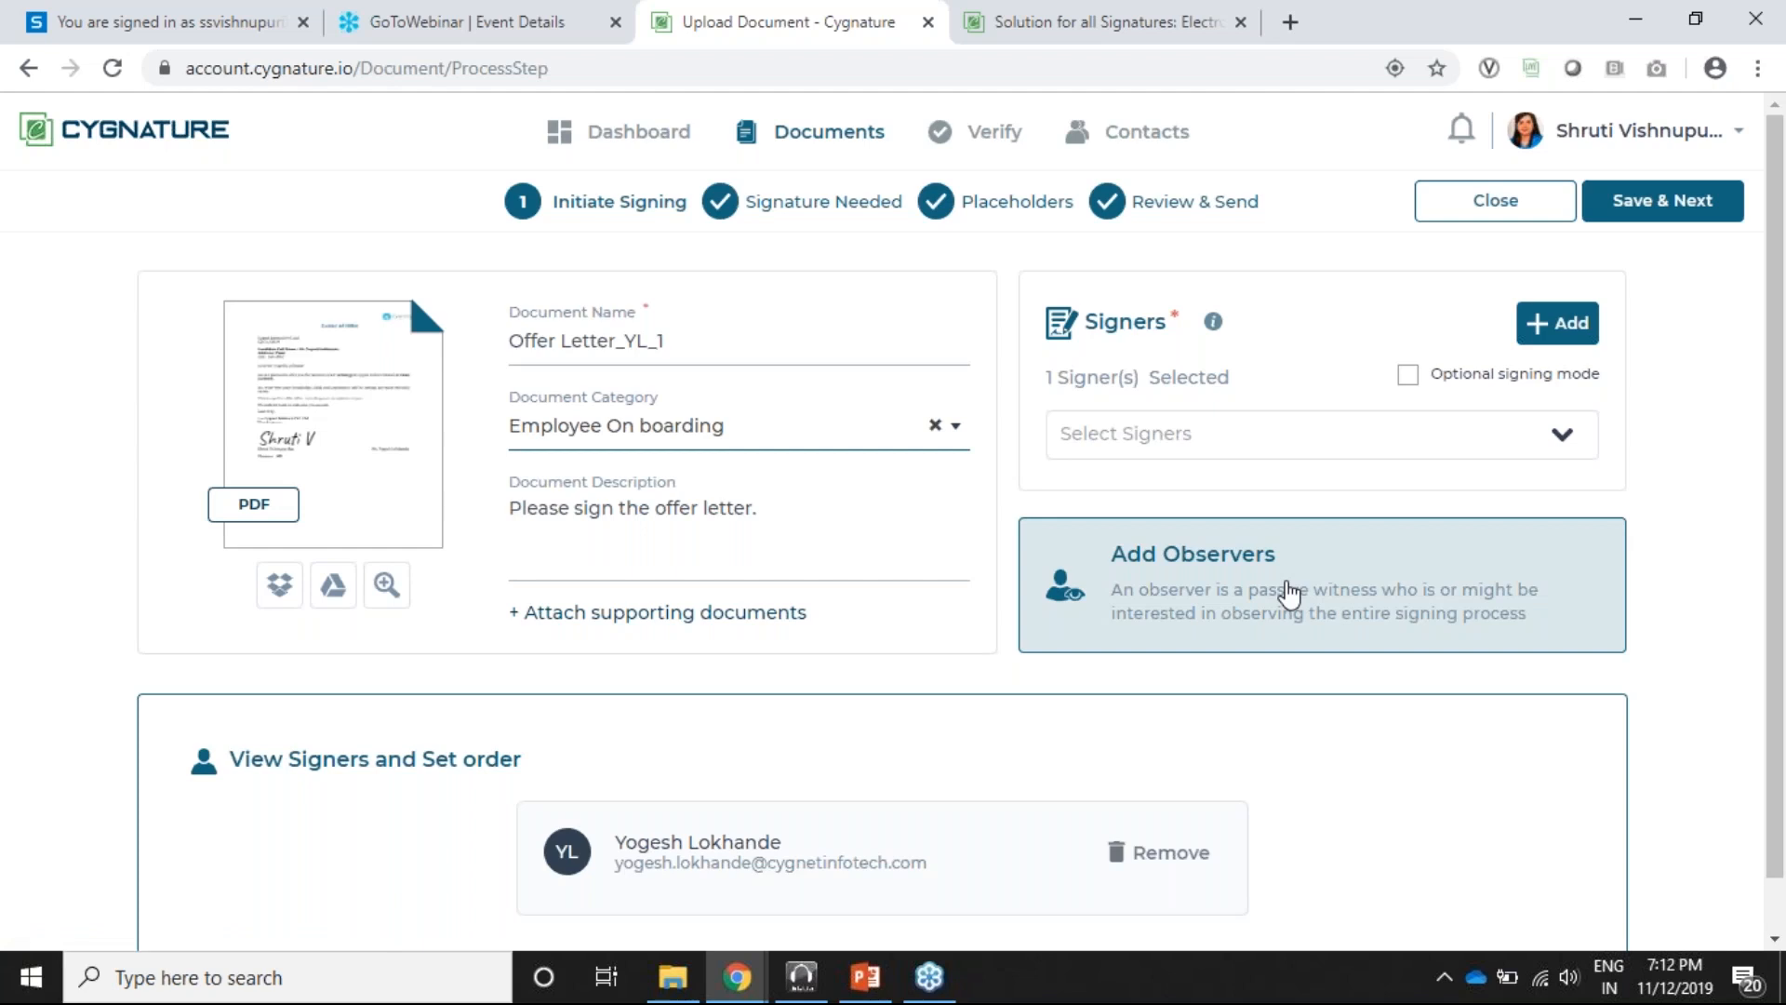
click(1289, 593)
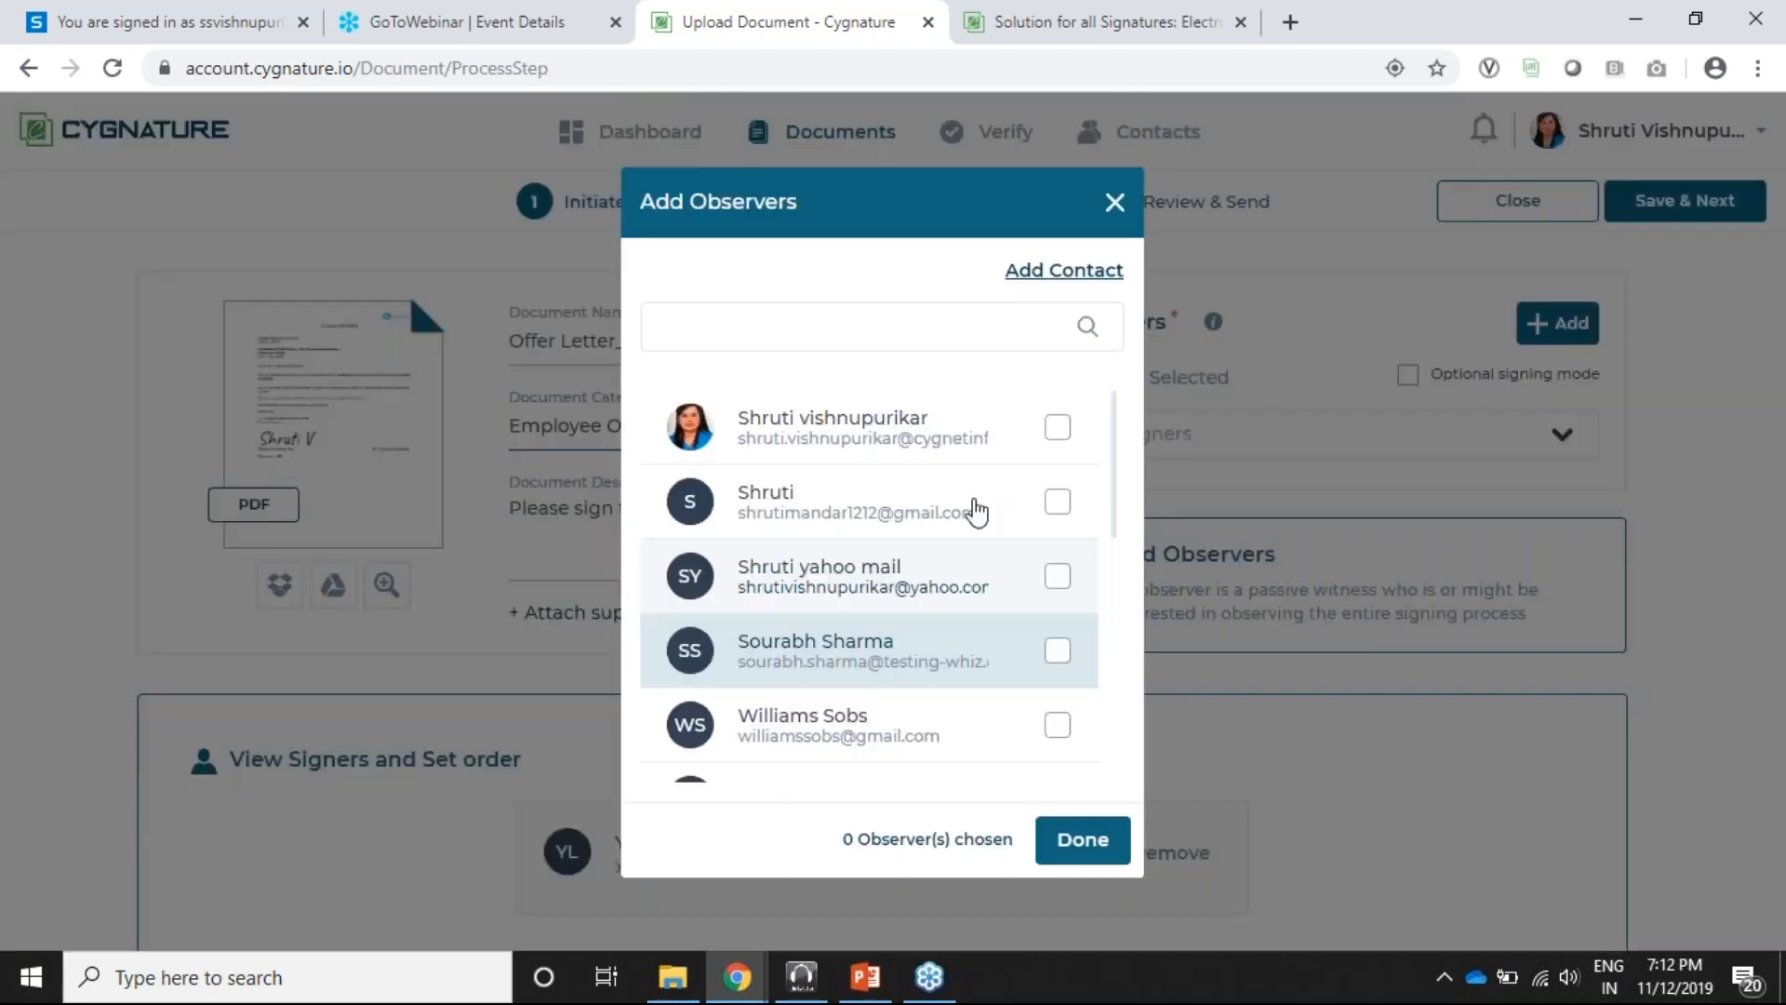
scroll(924, 633, down, 3)
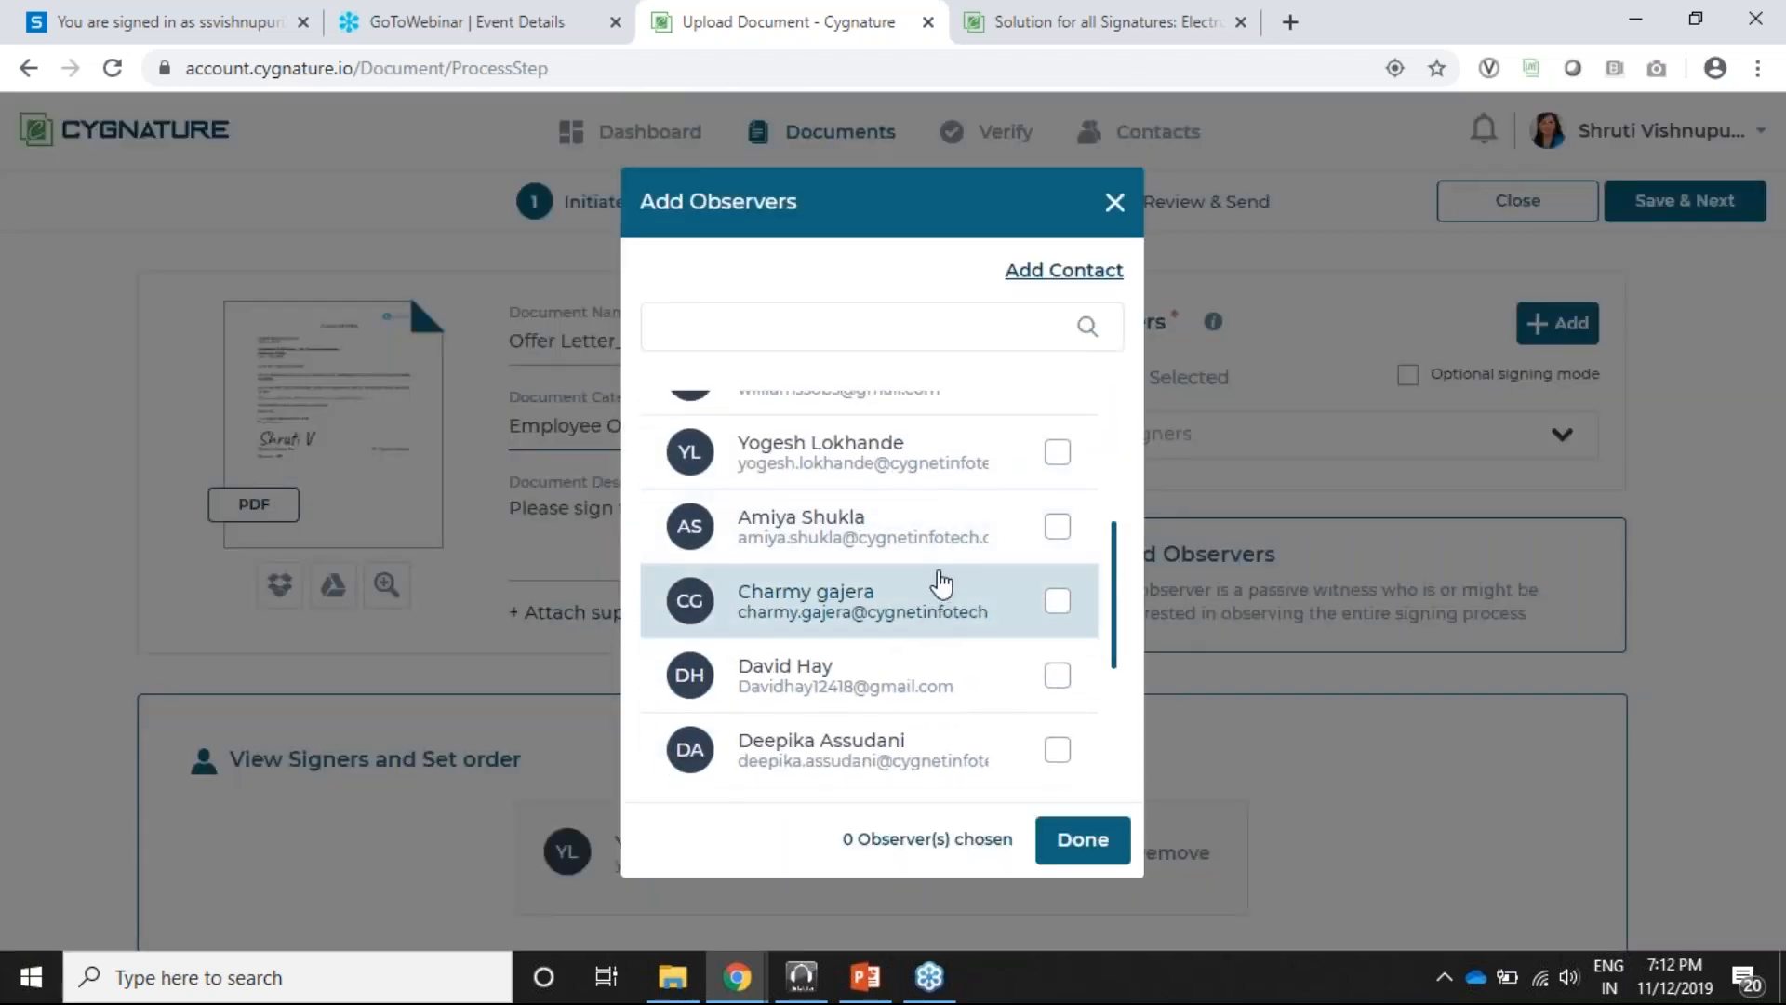
scroll(944, 507, down, 4)
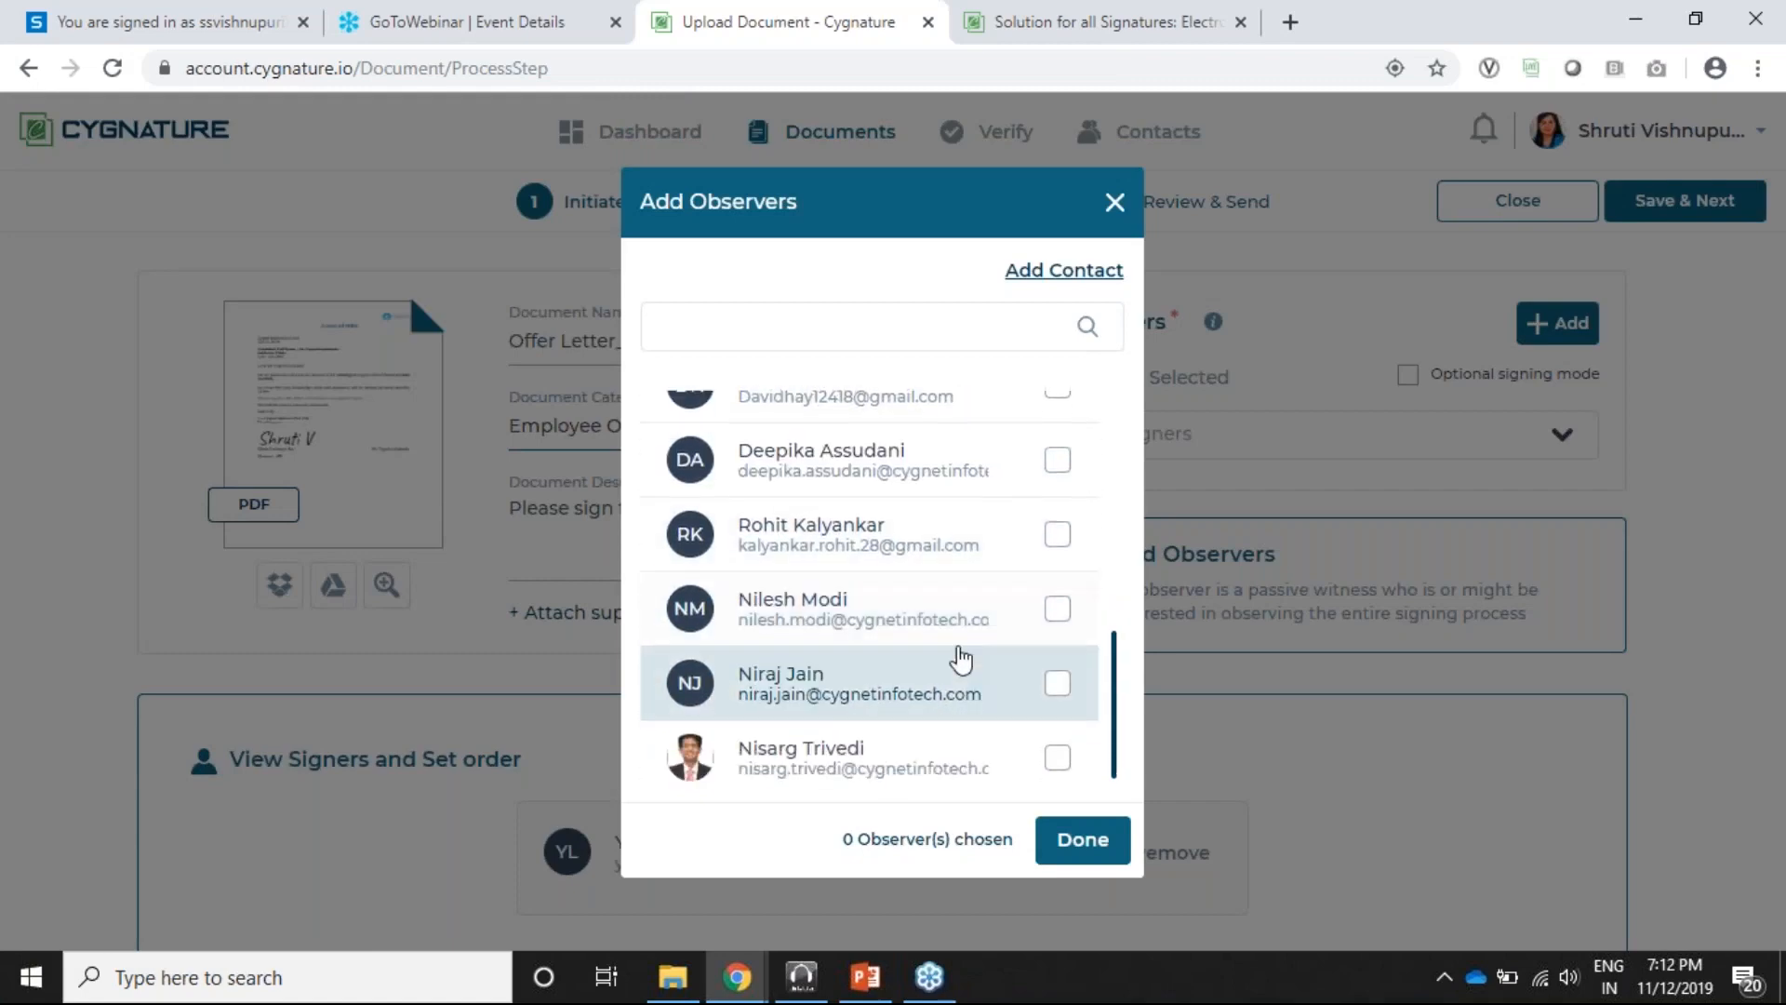
click(1058, 597)
click(1094, 846)
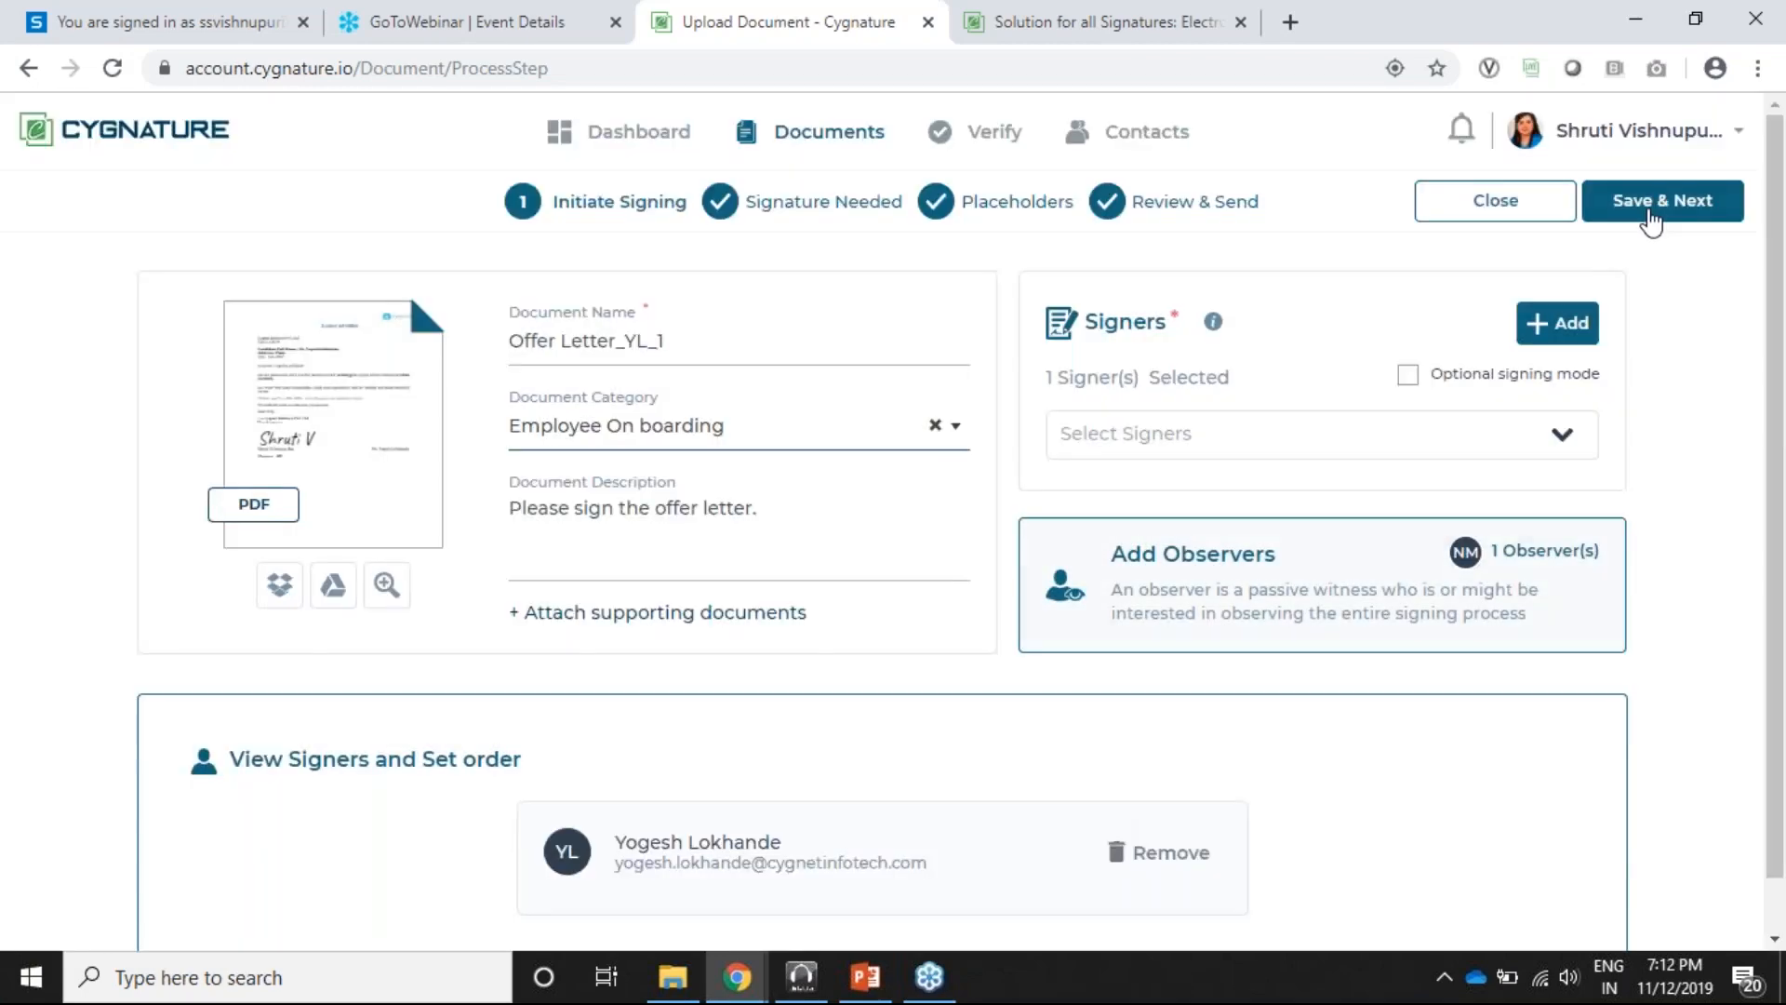
Continue through the signature type and placeholder stages to the review, and finish sending the offer letter for signing
click(1651, 201)
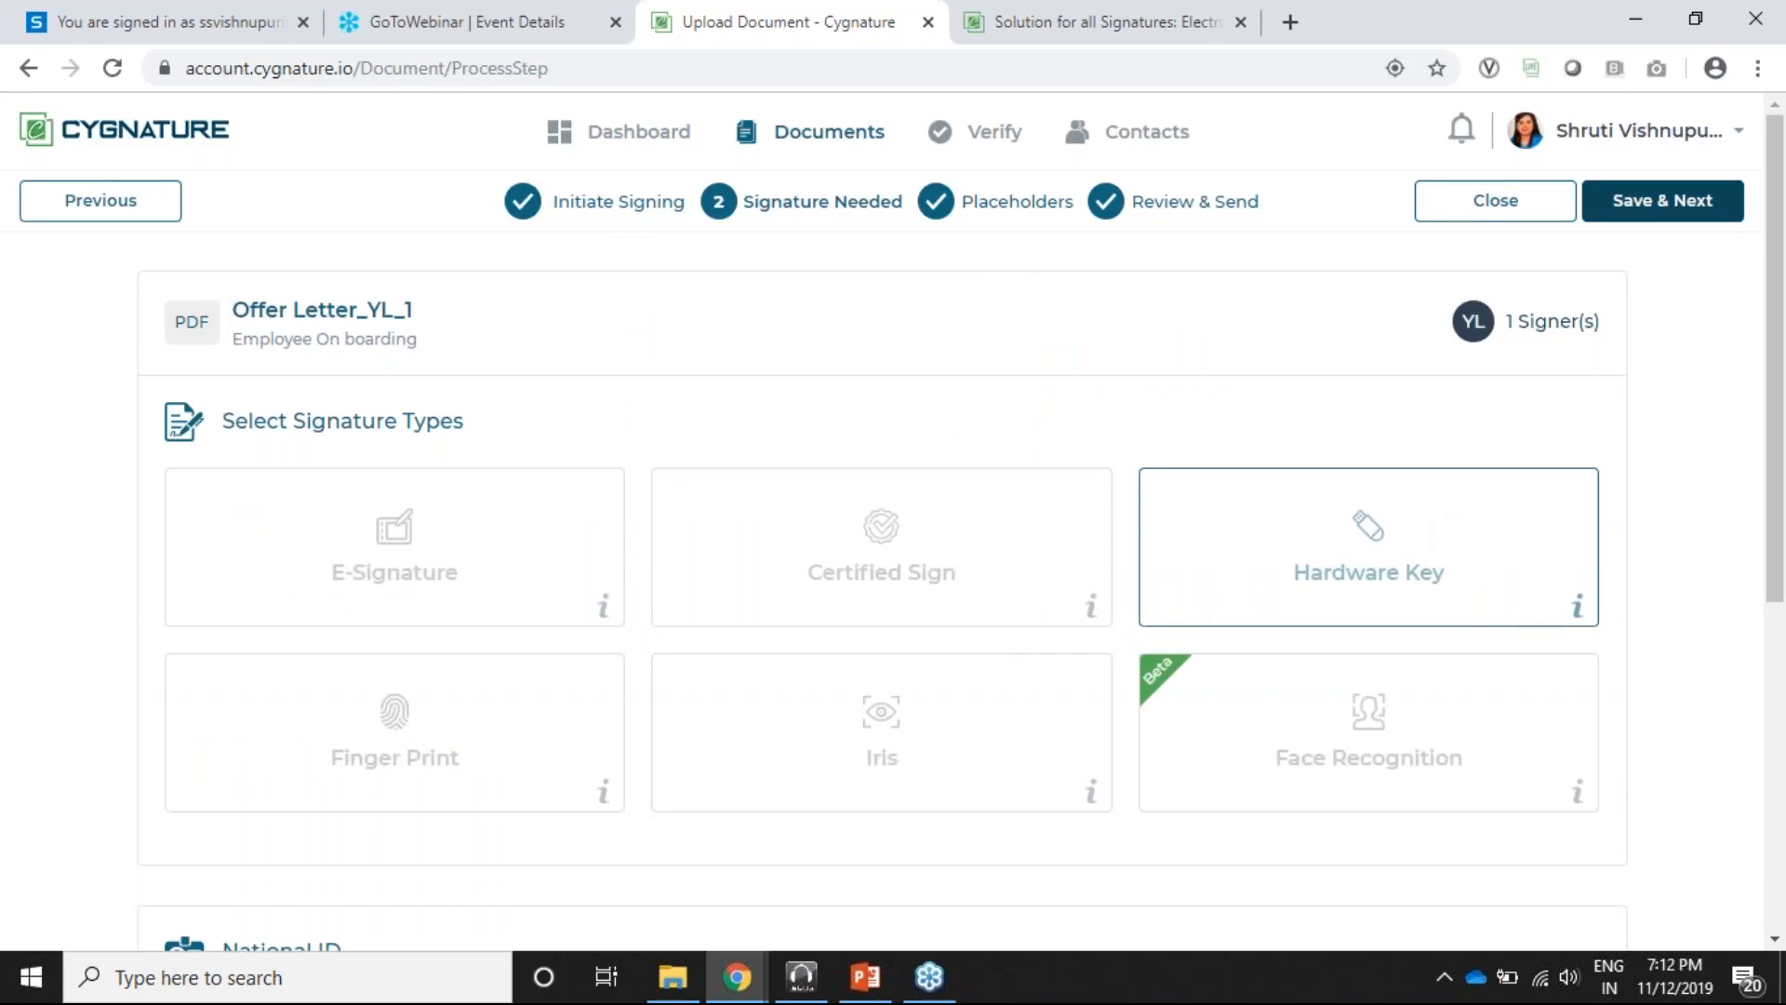
scroll(998, 603, down, 1)
scroll(998, 603, down, 4)
click(1639, 201)
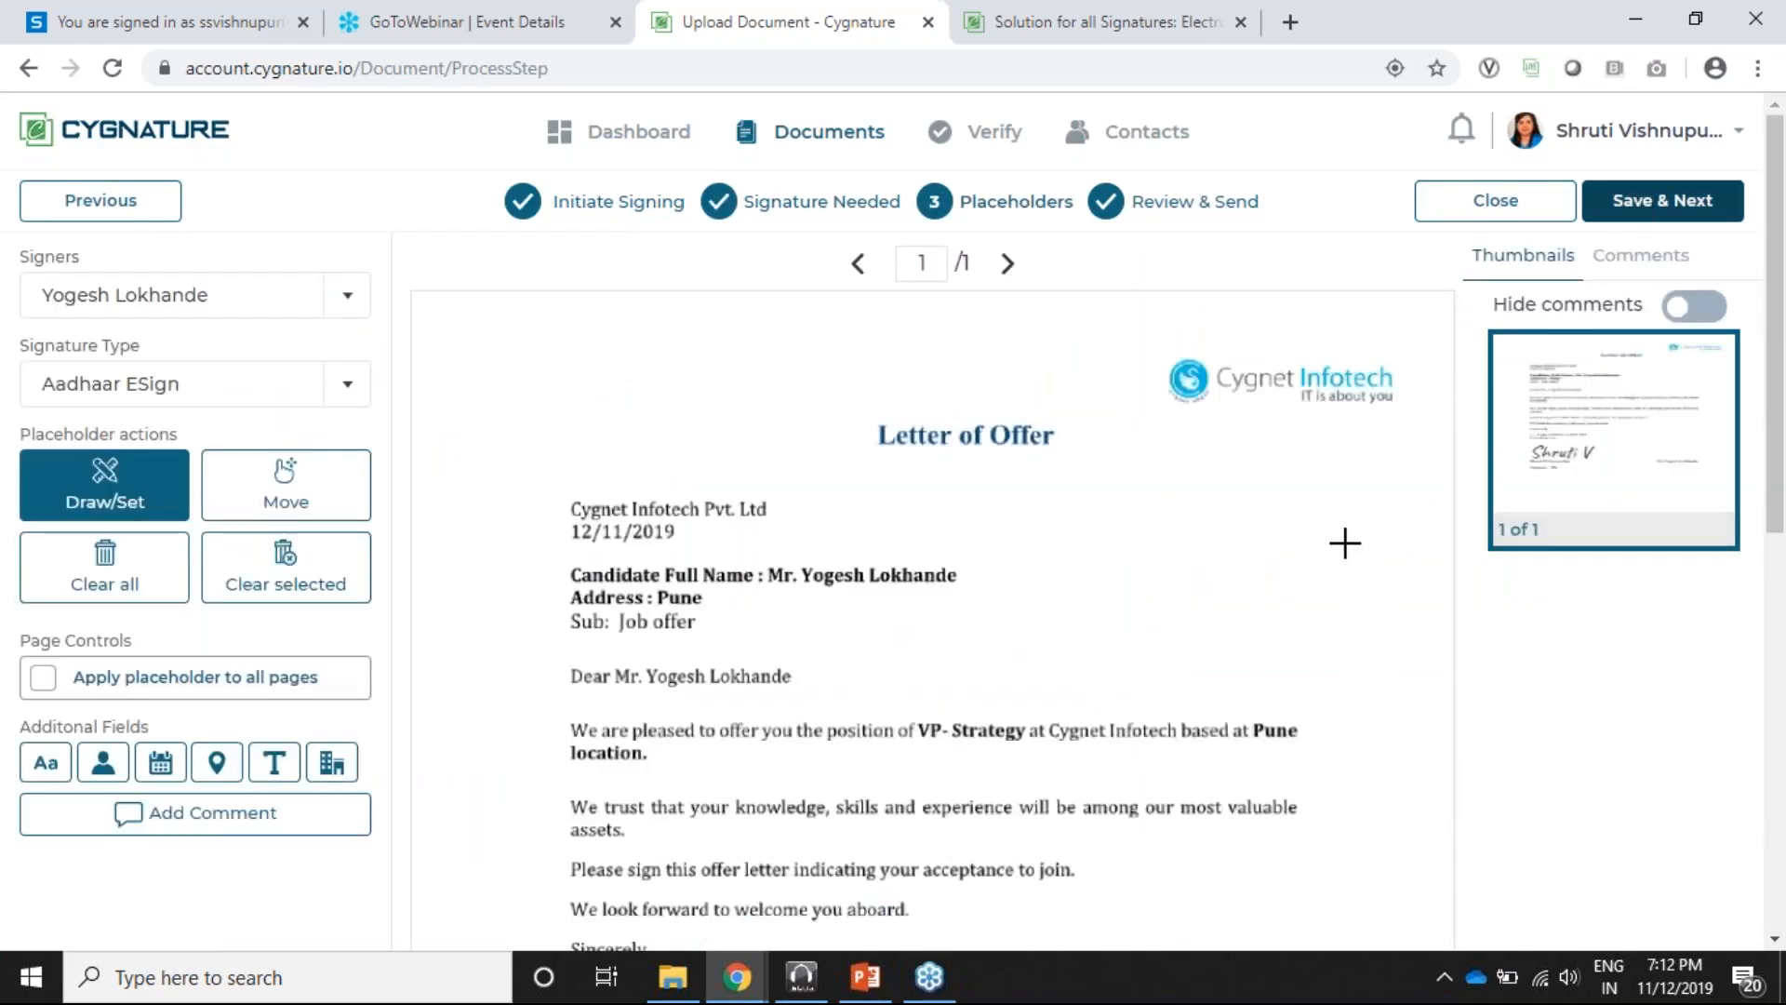
scroll(1344, 539, down, 4)
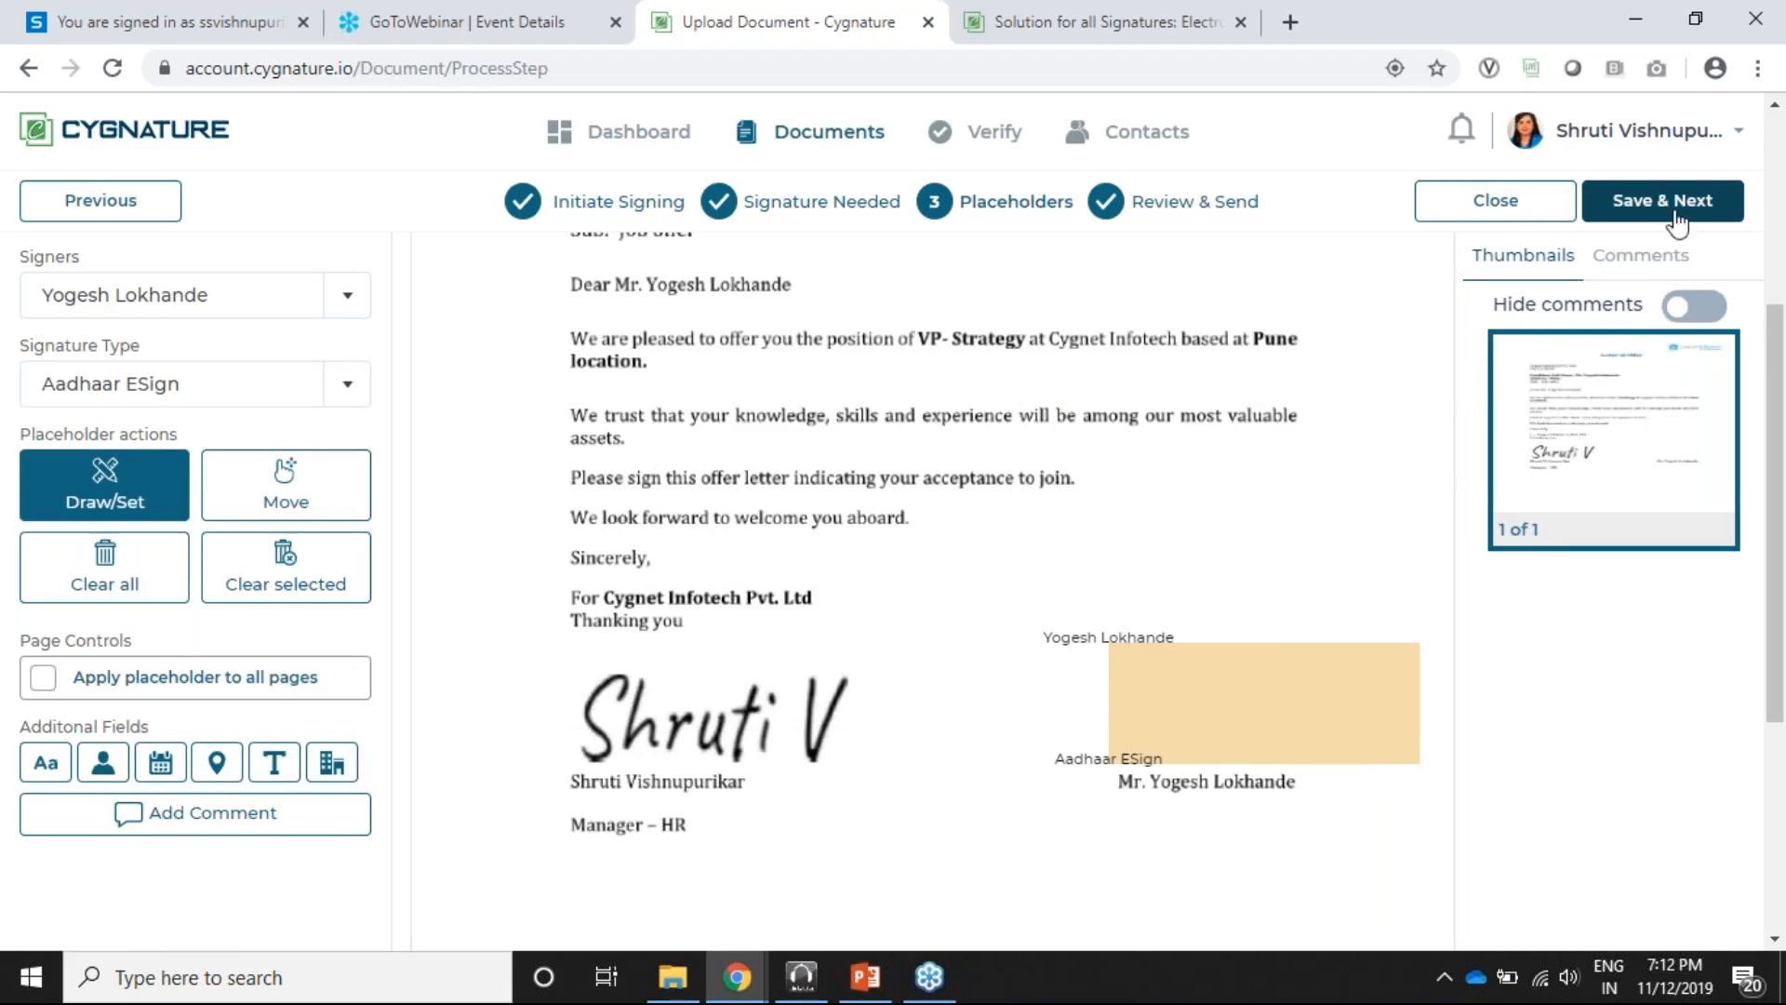
click(1666, 219)
scroll(940, 568, down, 3)
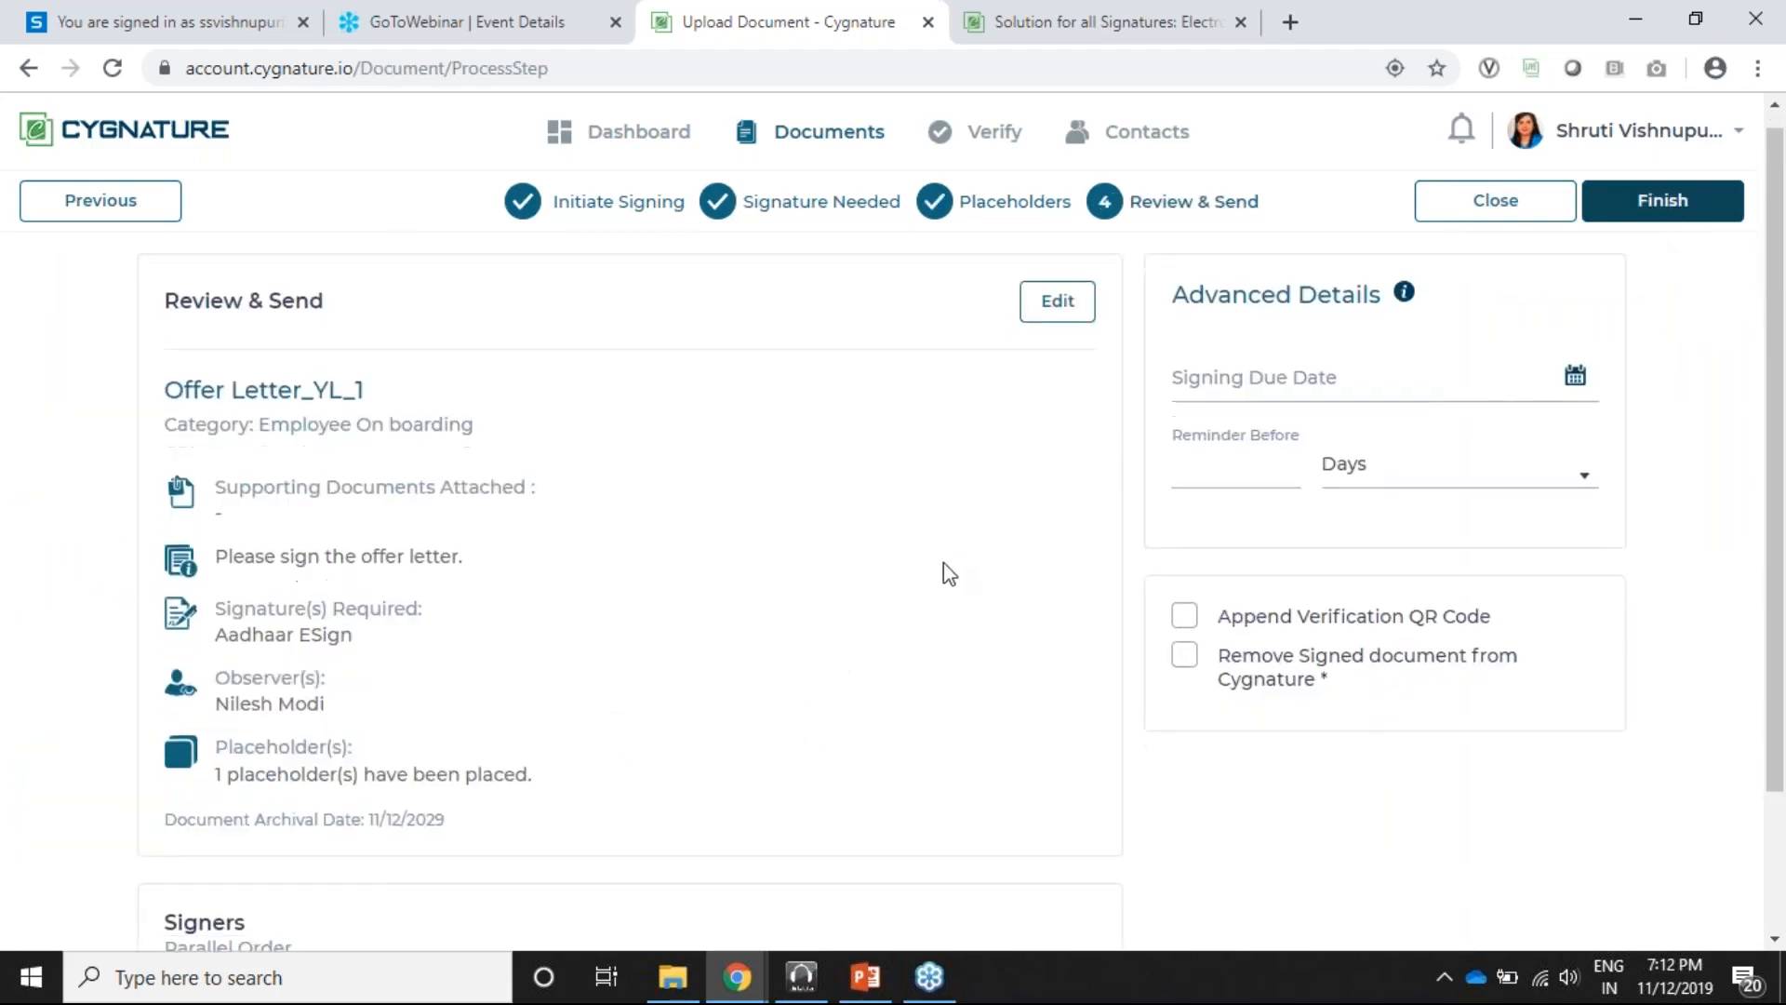
click(1663, 201)
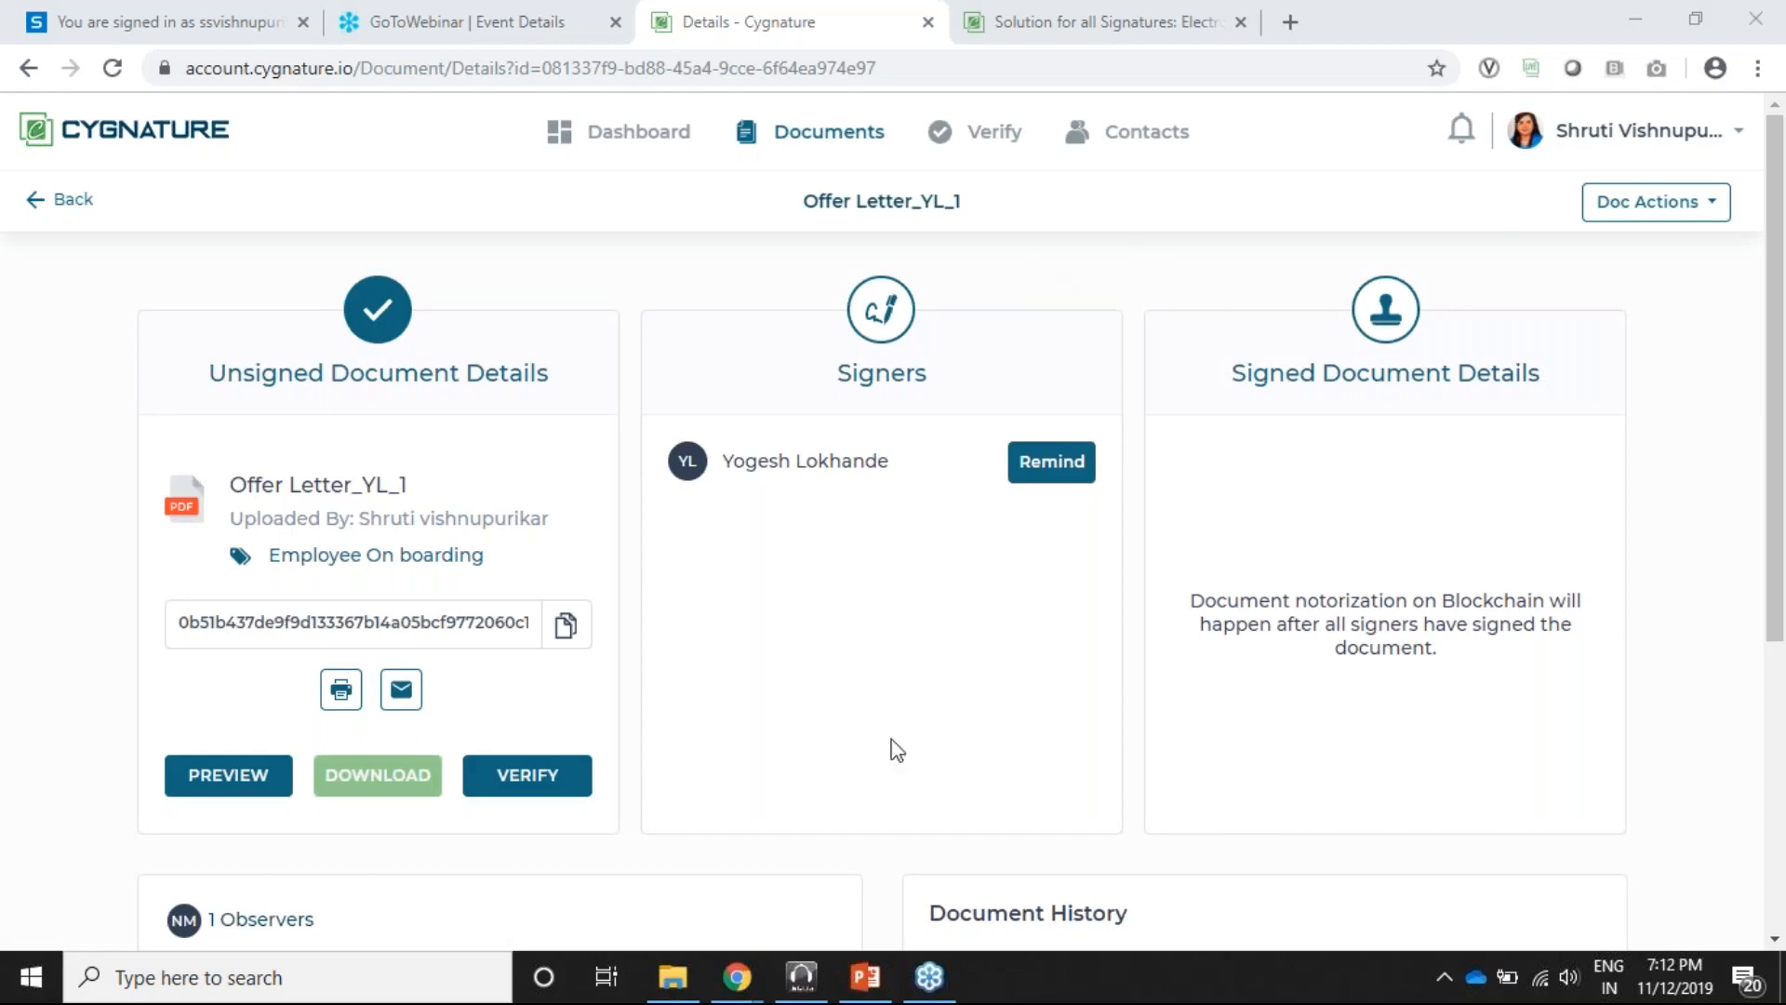
Log out of the sender's account and enter the signer's e-mail address on the login form
click(1695, 142)
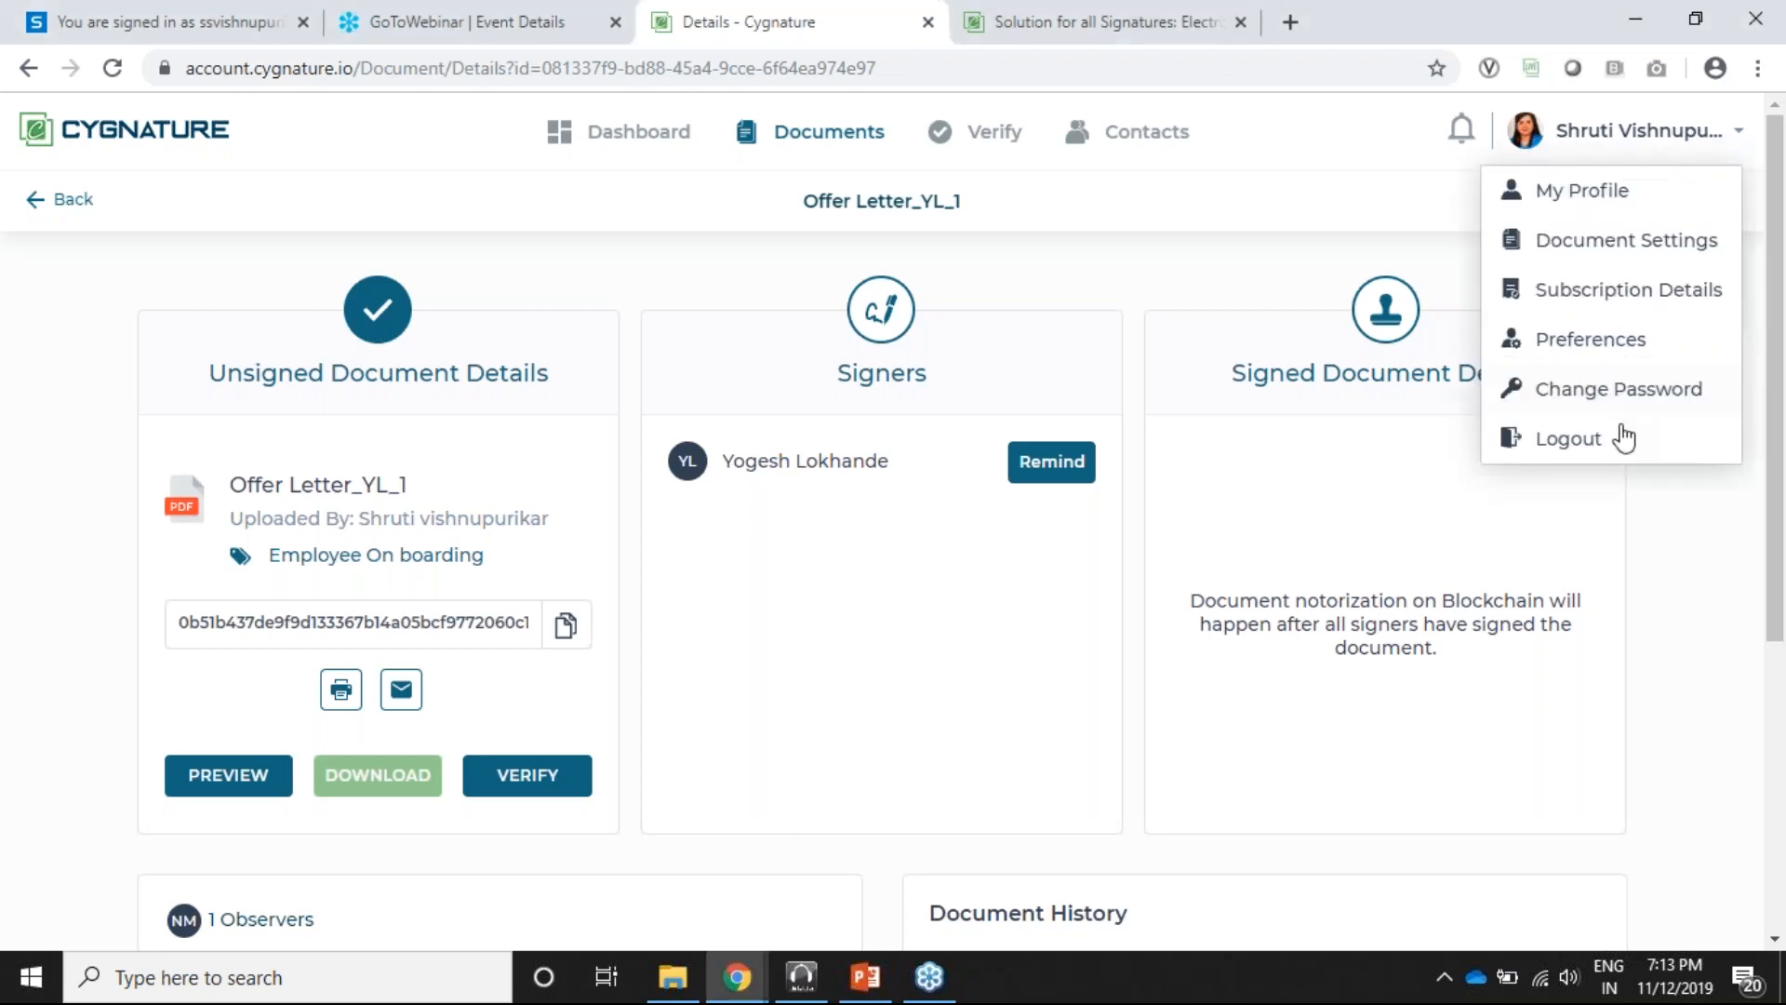
click(1612, 445)
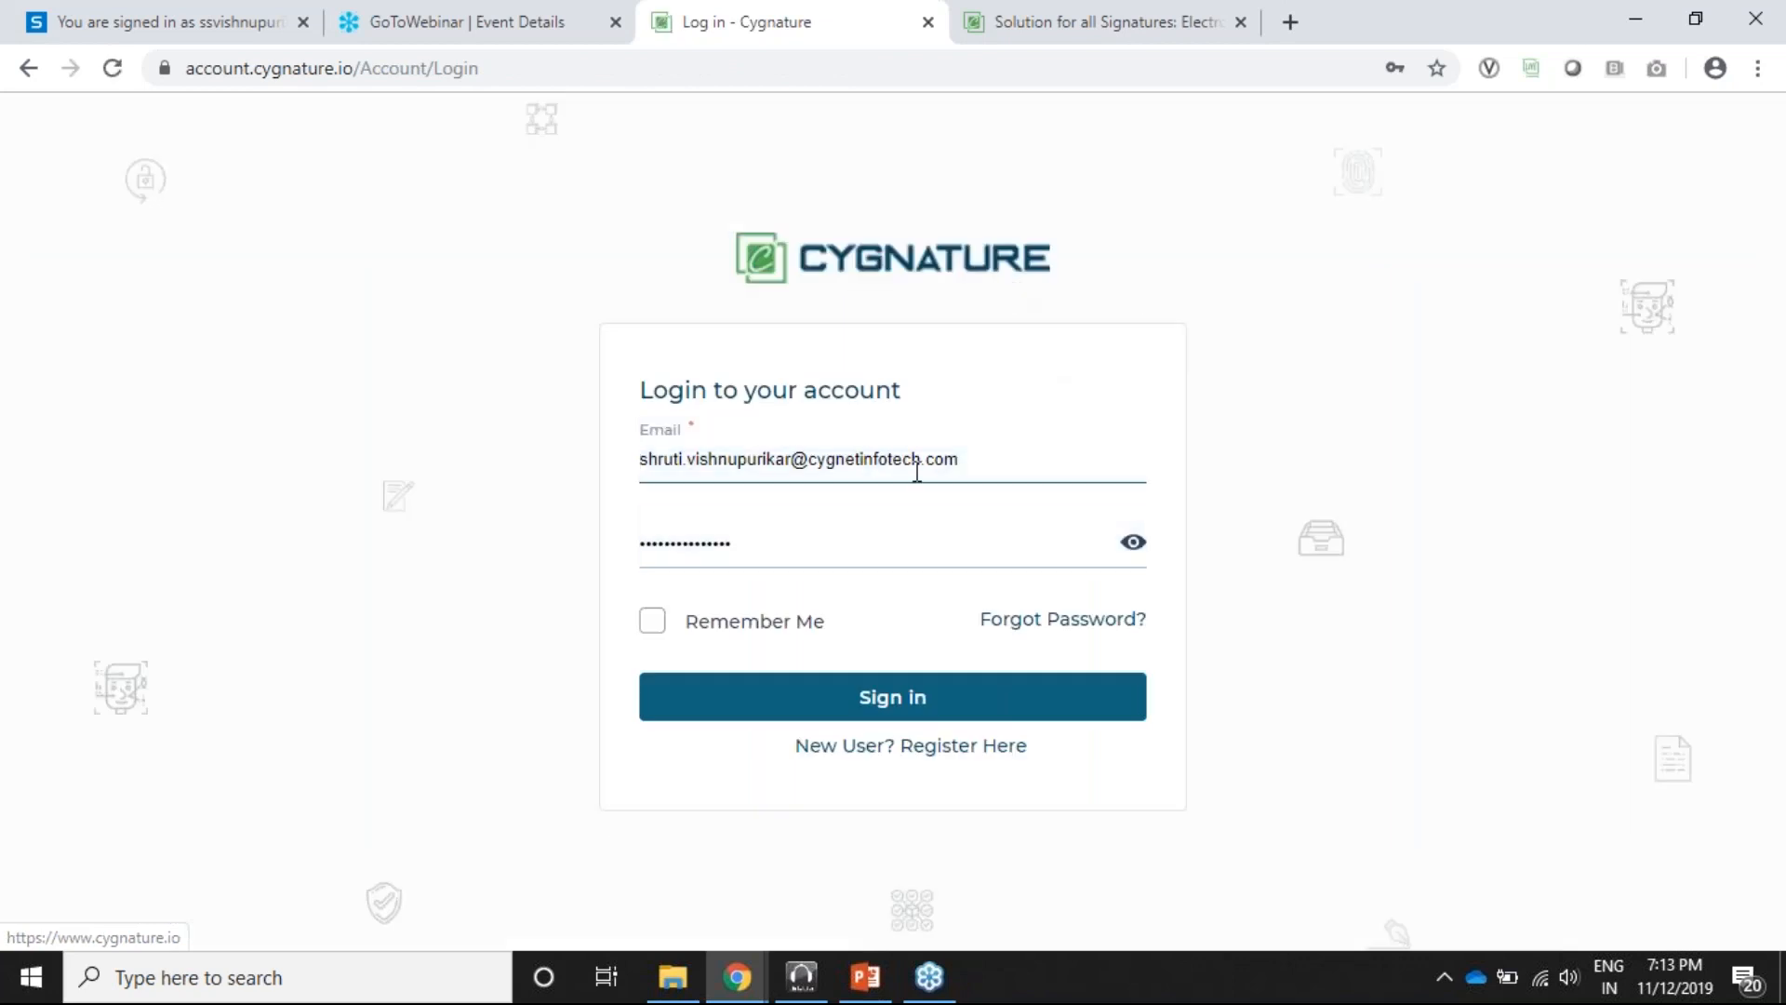
drag(977, 470, 499, 481)
drag(1075, 458, 438, 478)
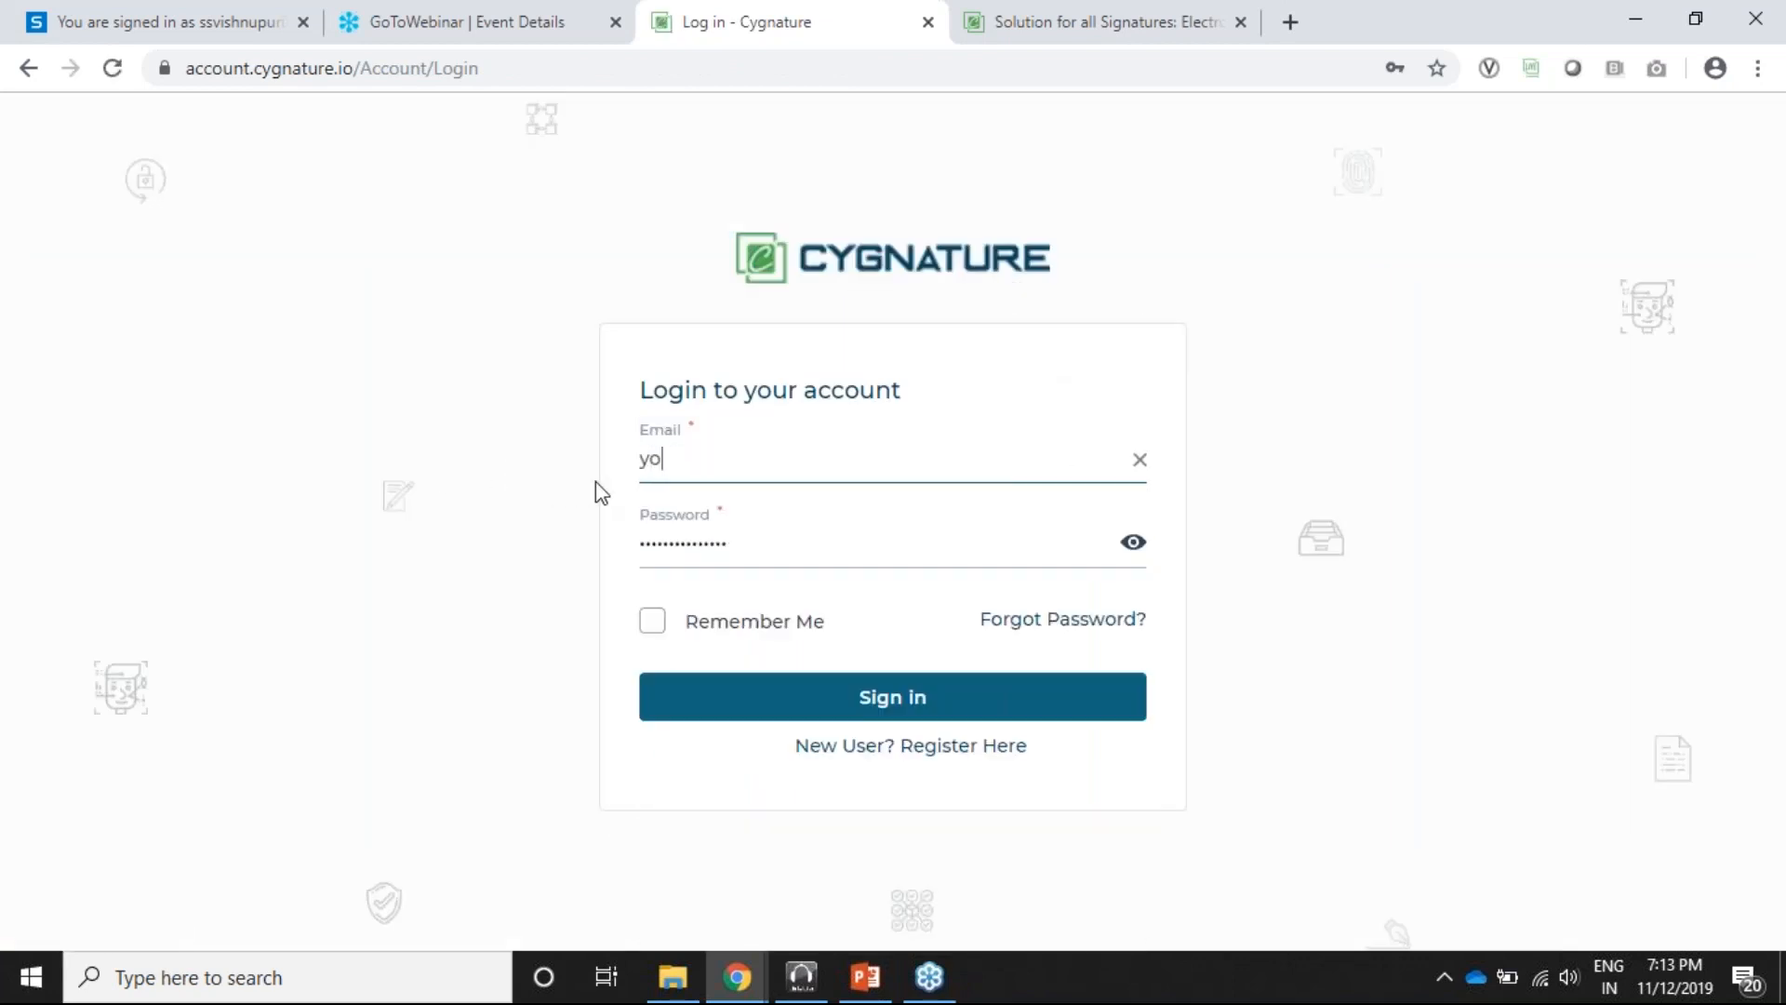
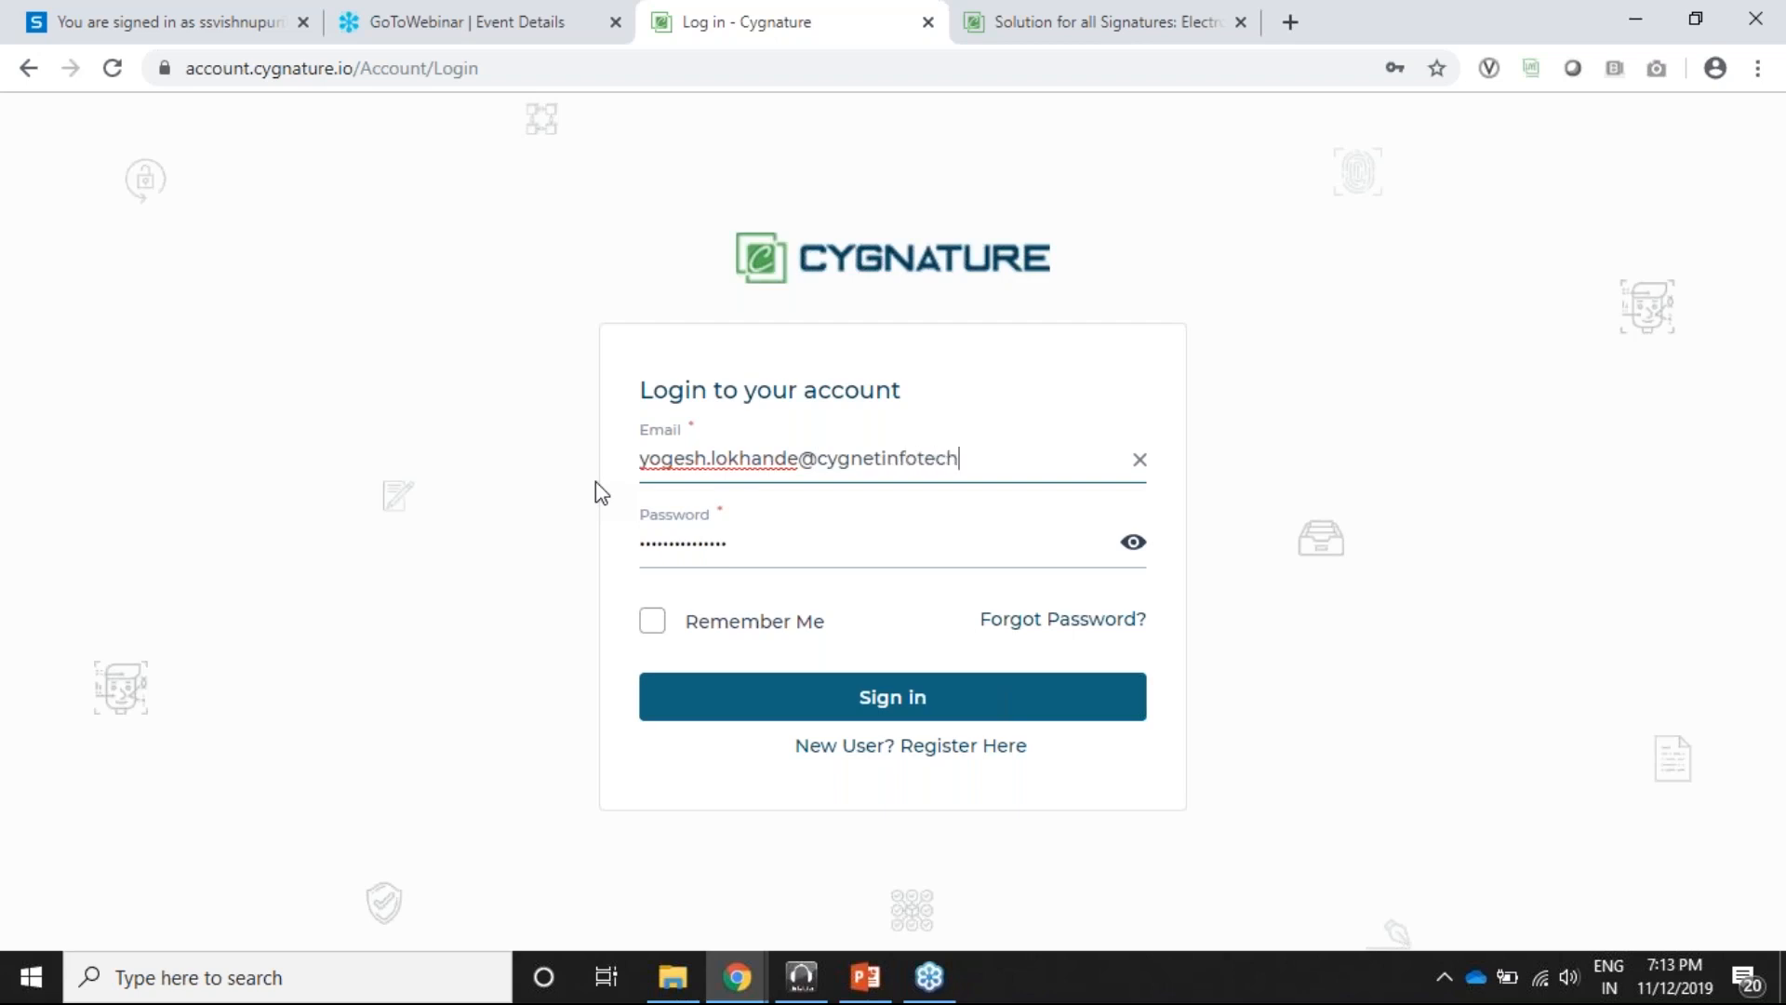
Replace the prefilled password with the signer's account password and sign in
double_click(814, 546)
key(BackSpace)
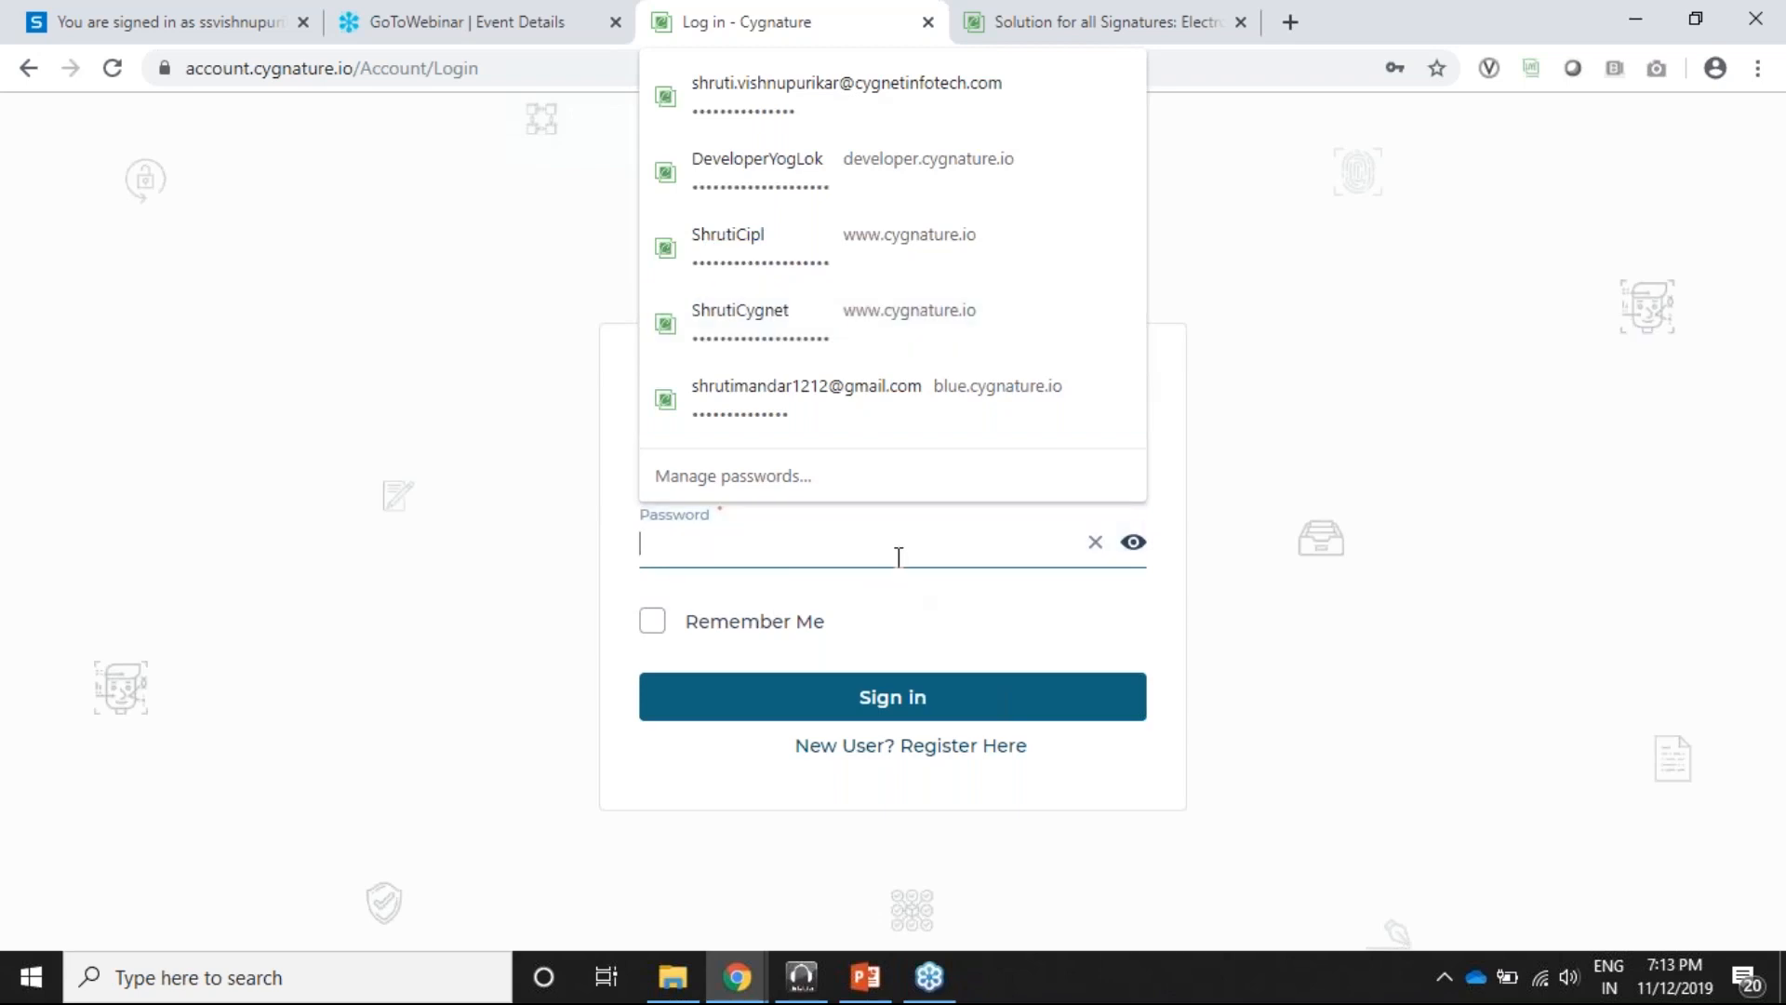
text(•)
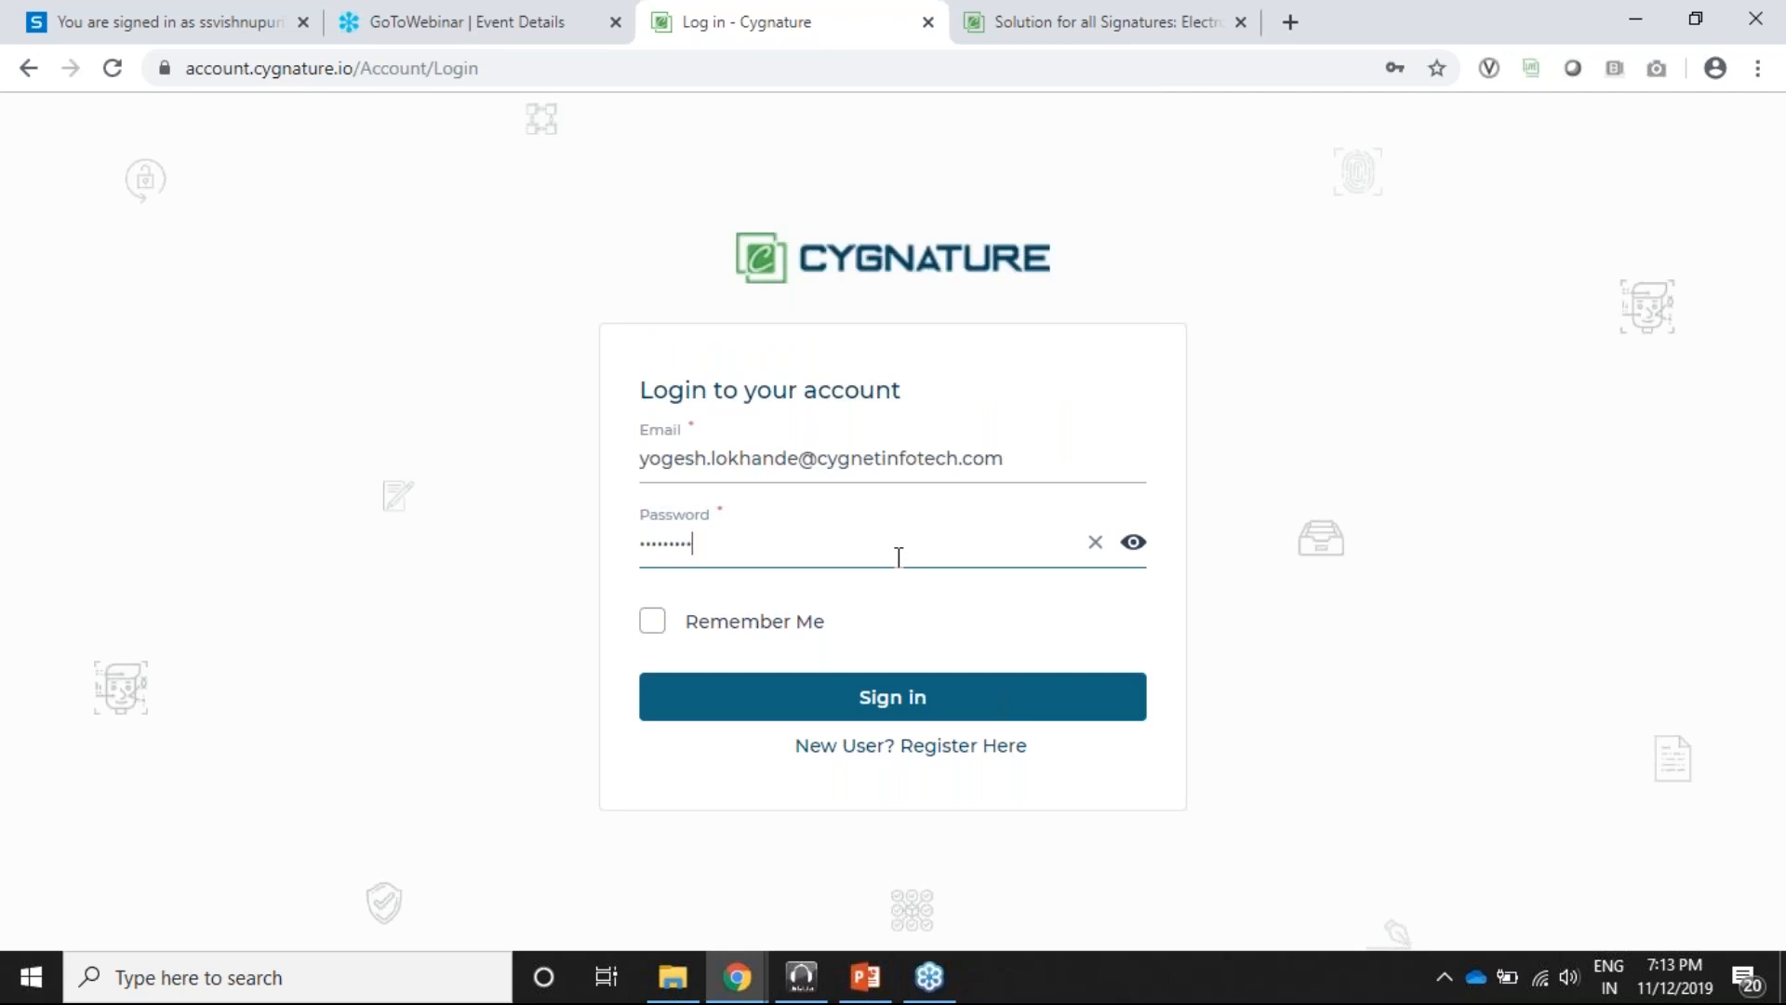
click(885, 712)
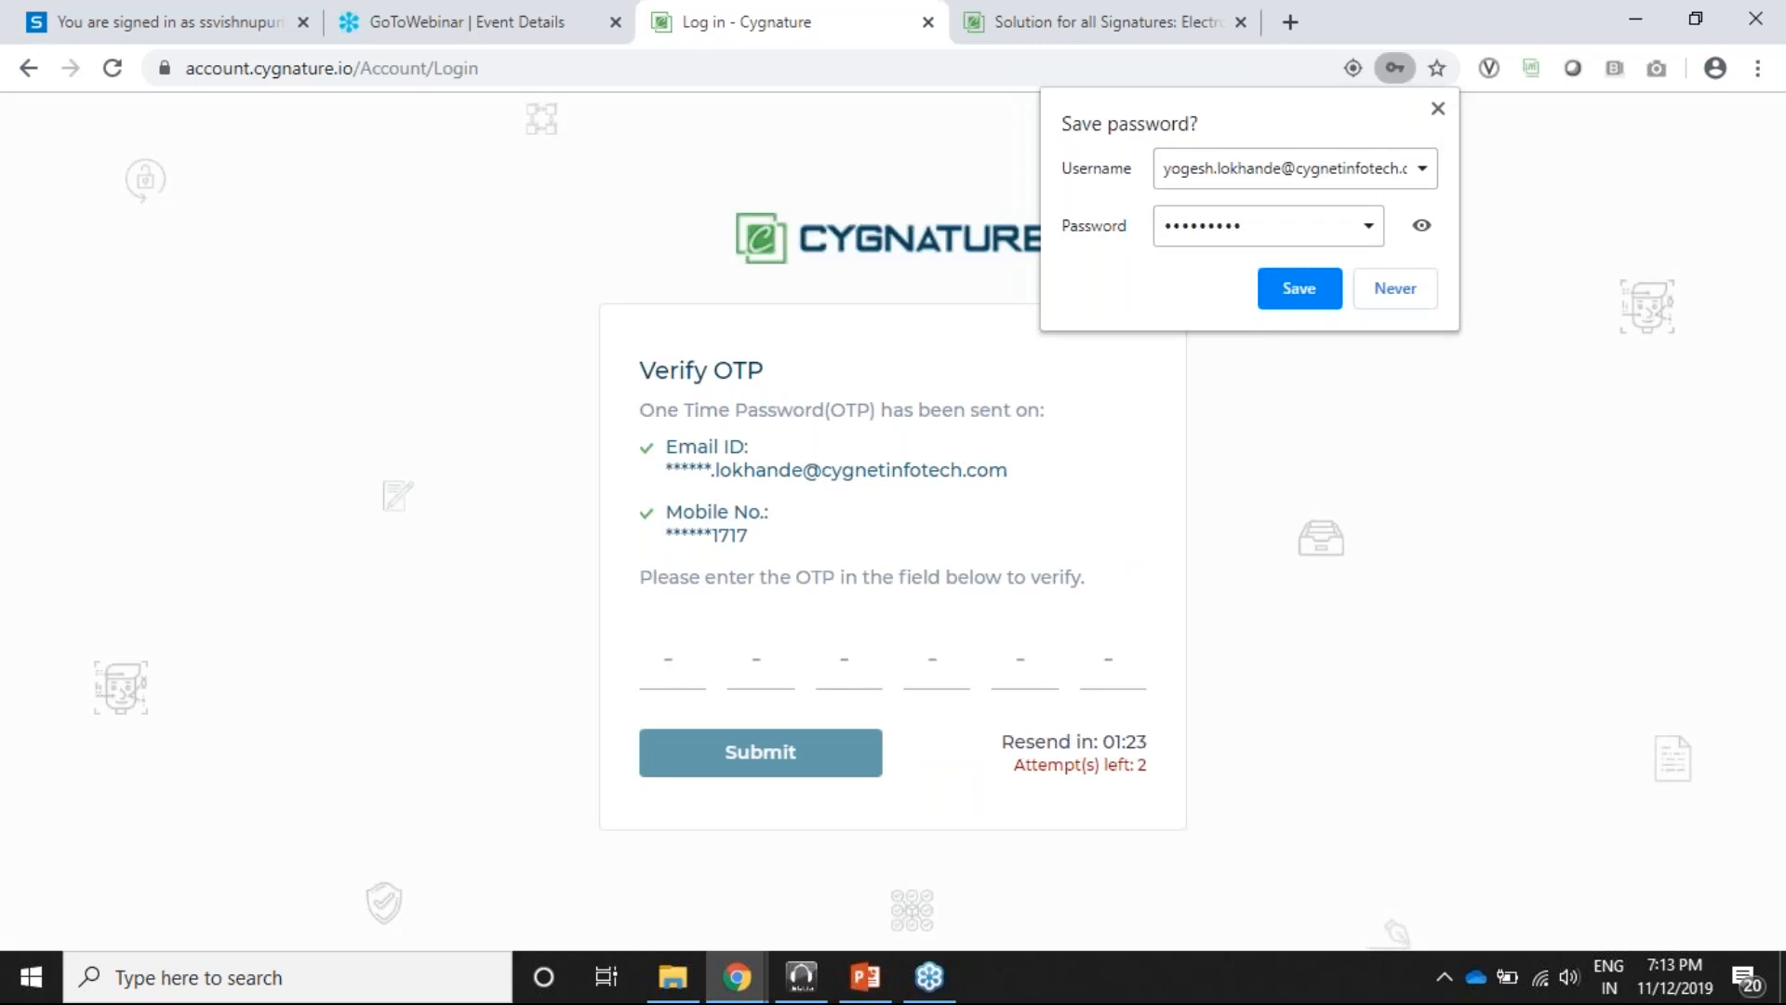
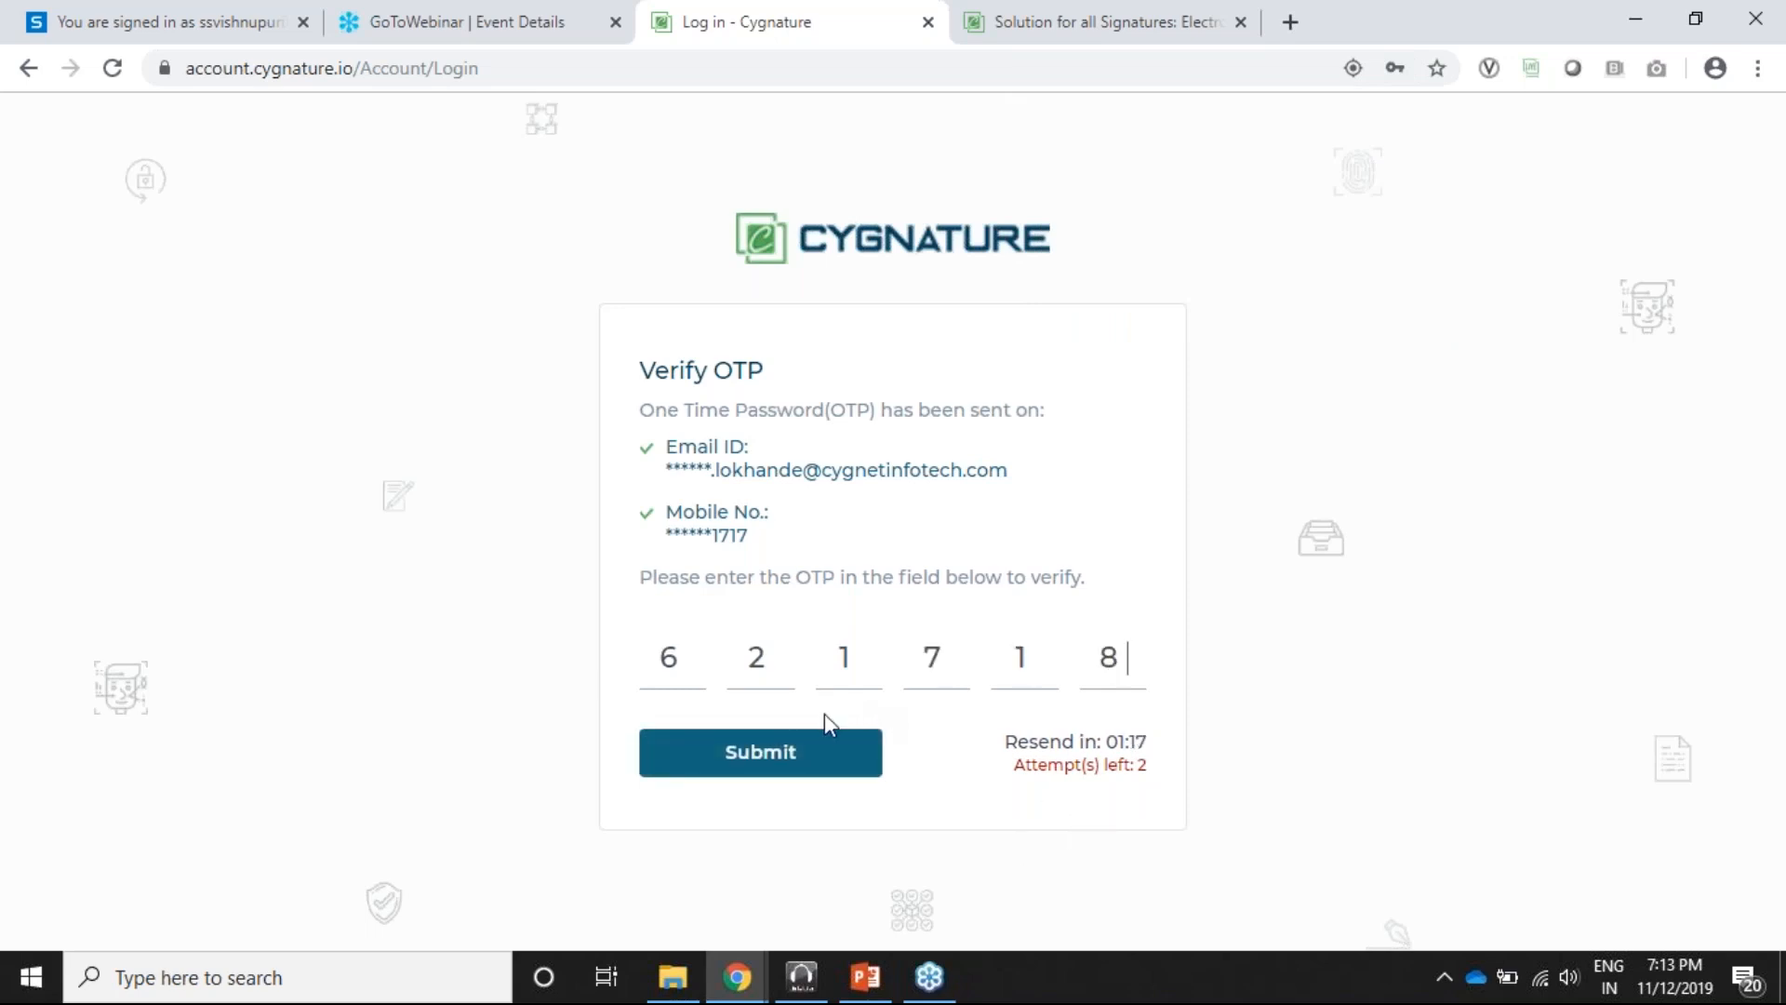
Try to verify the signer's login with a one-time password, and clear the partly re-entered code
click(797, 742)
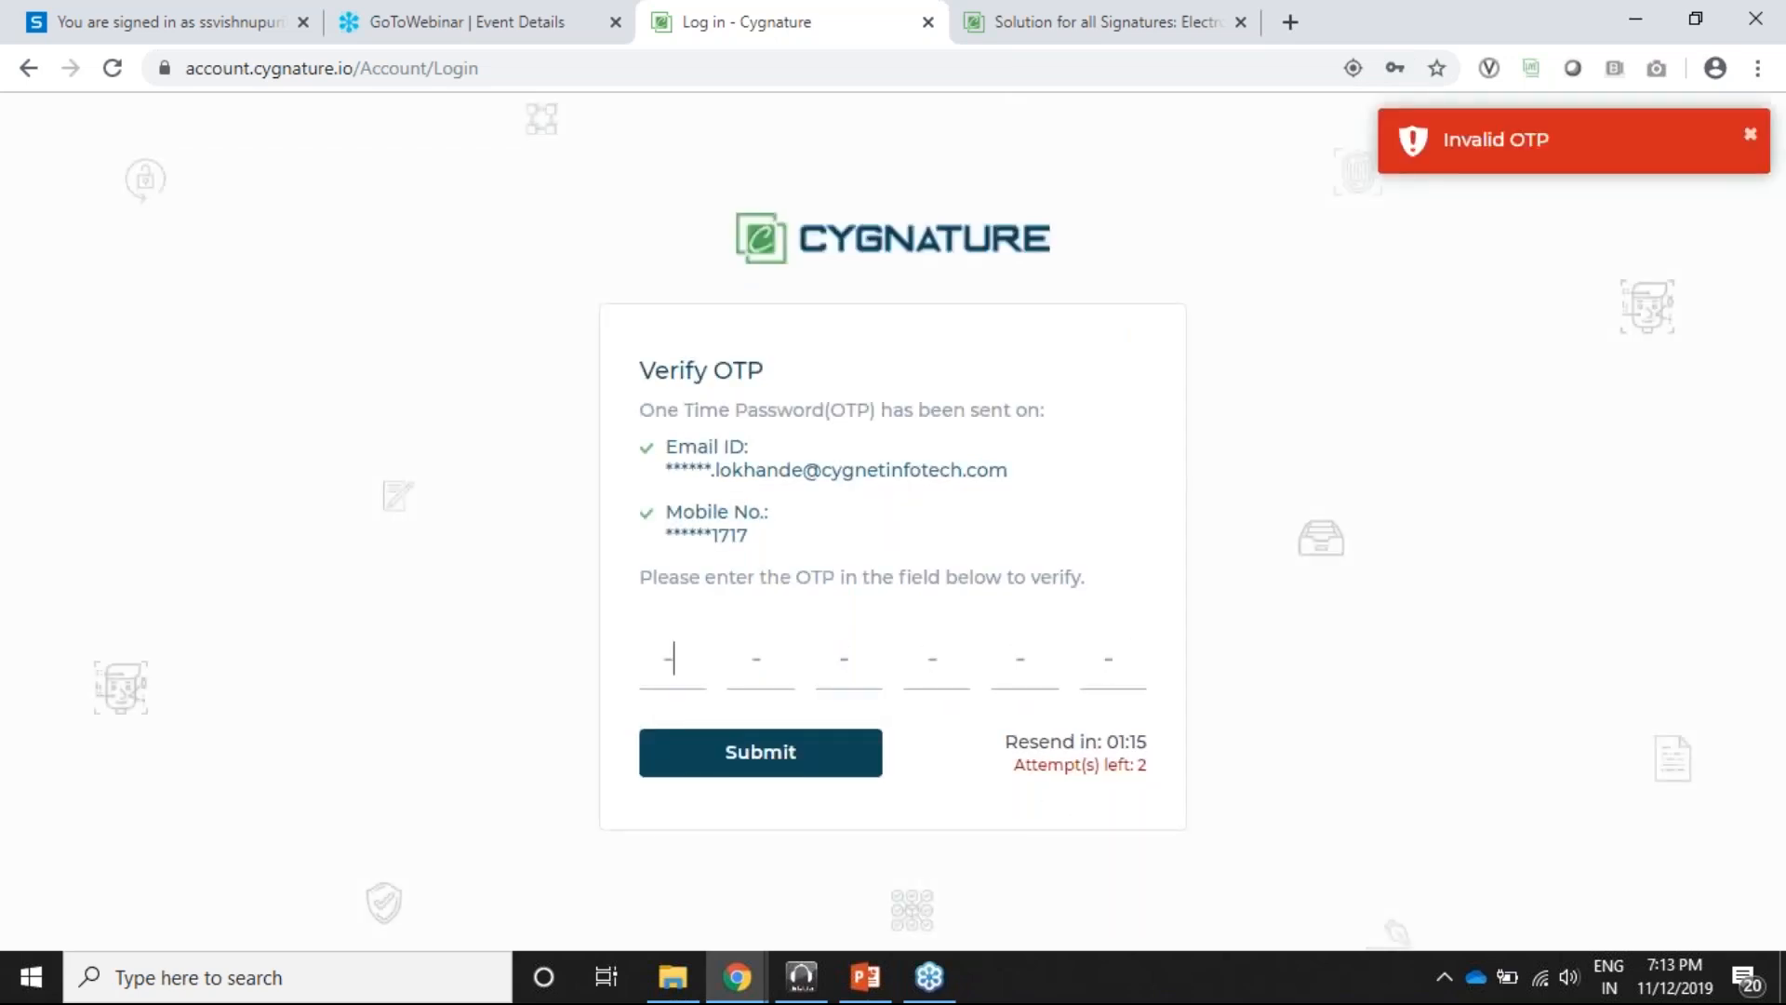
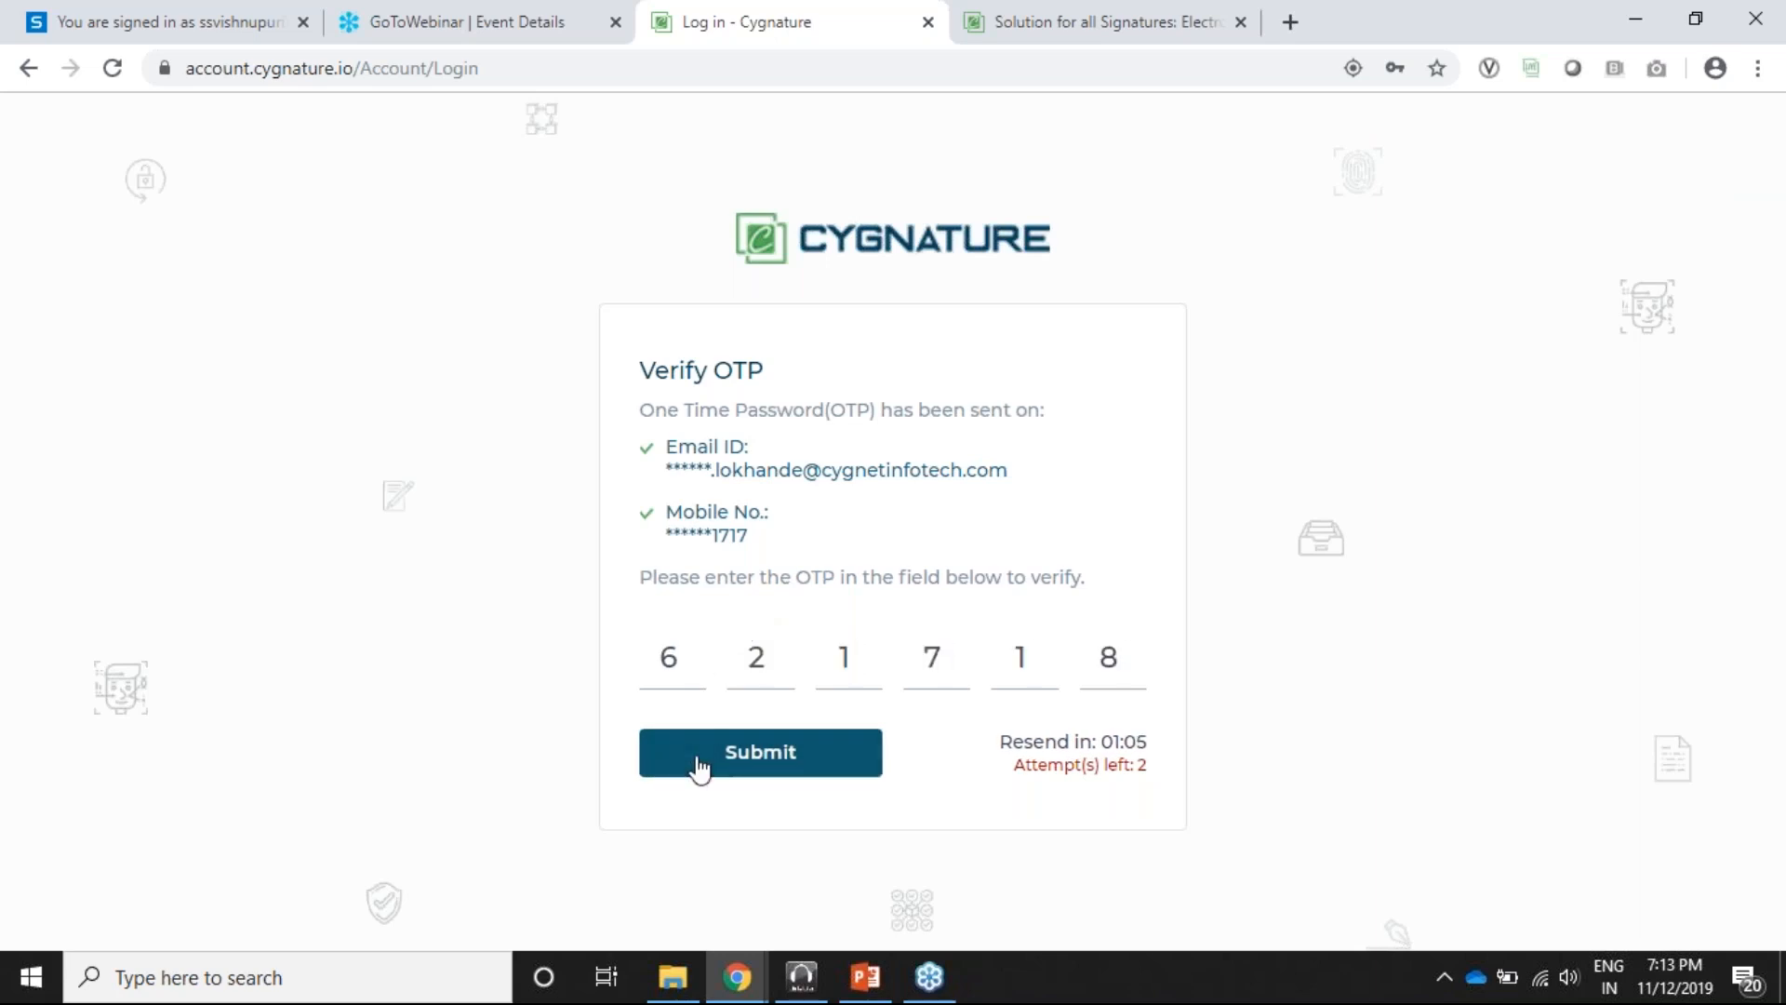
click(700, 769)
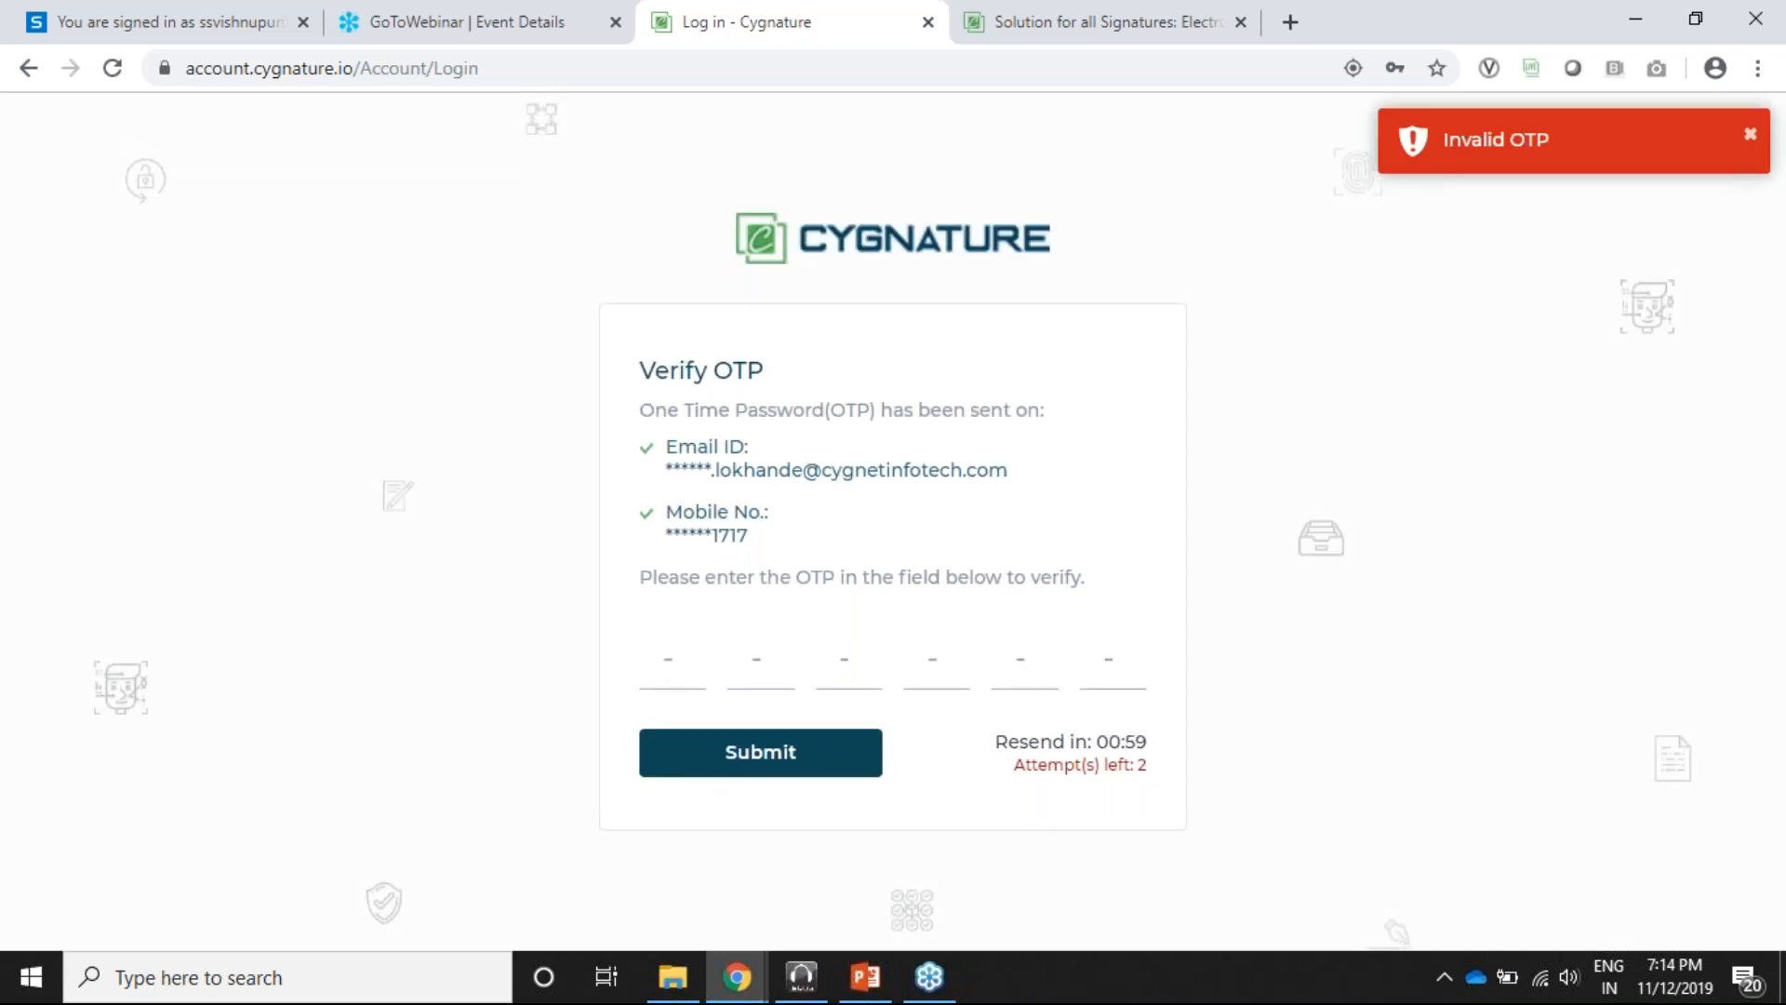
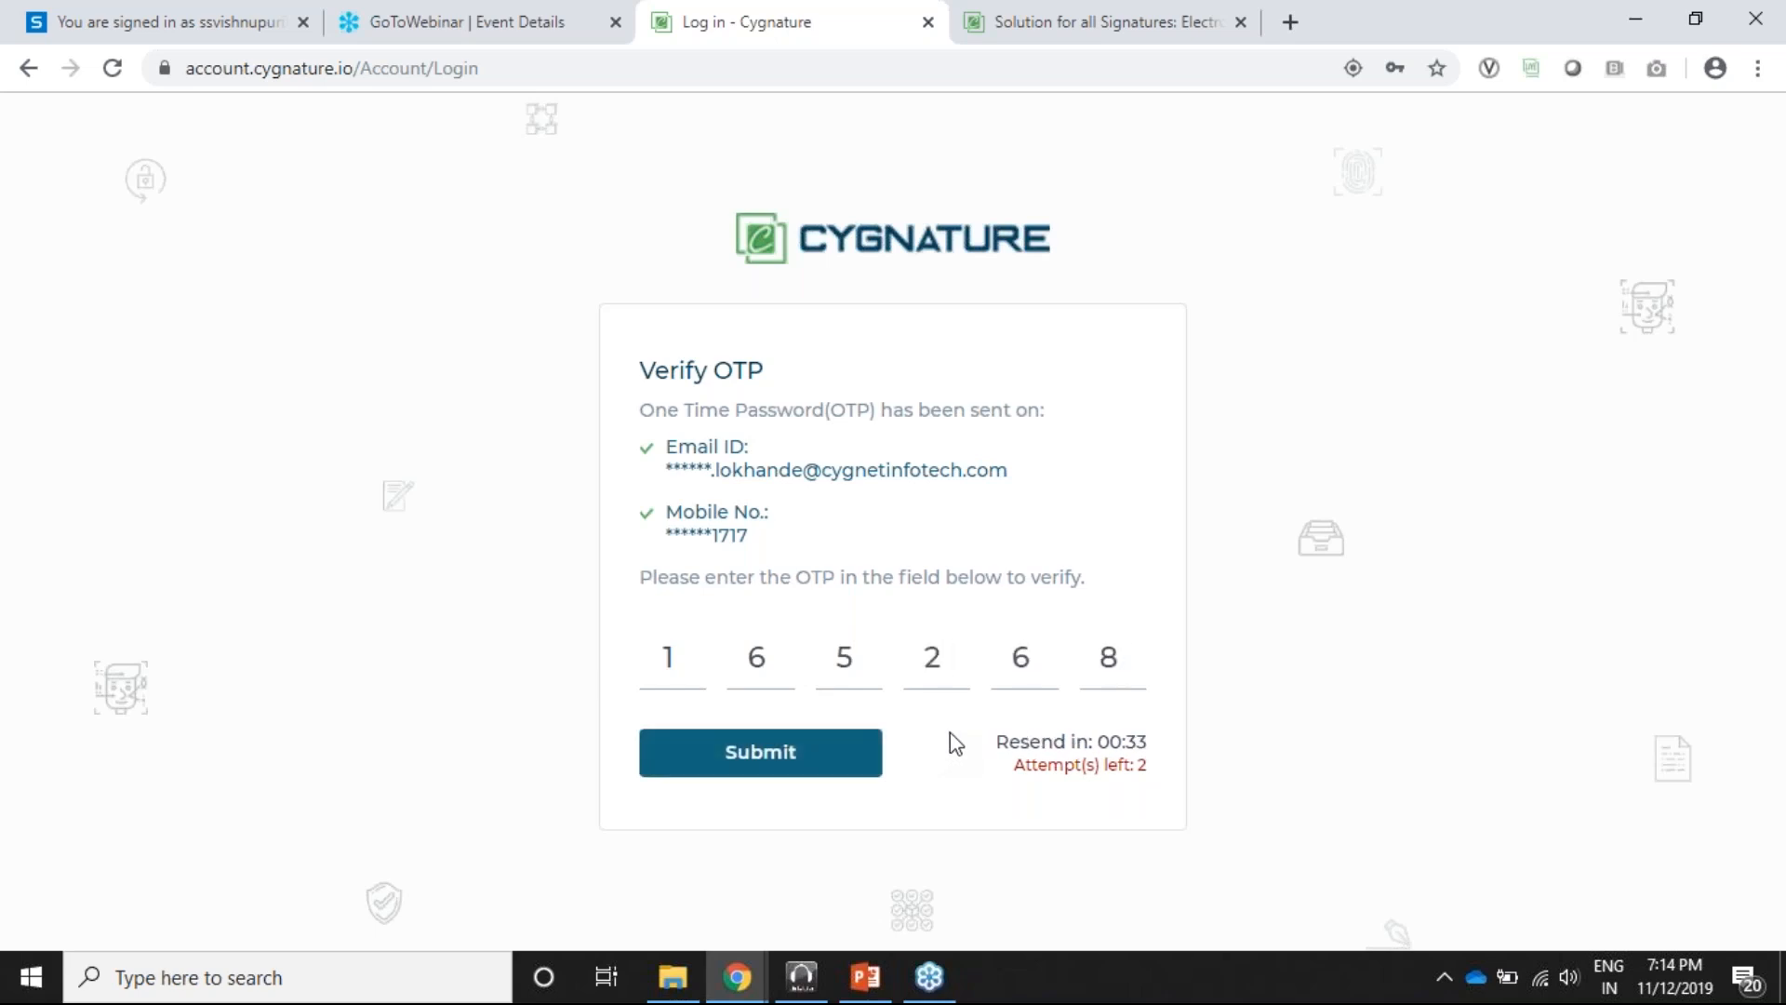
Enter the six-digit one-time password for the signer's login and submit it
click(757, 745)
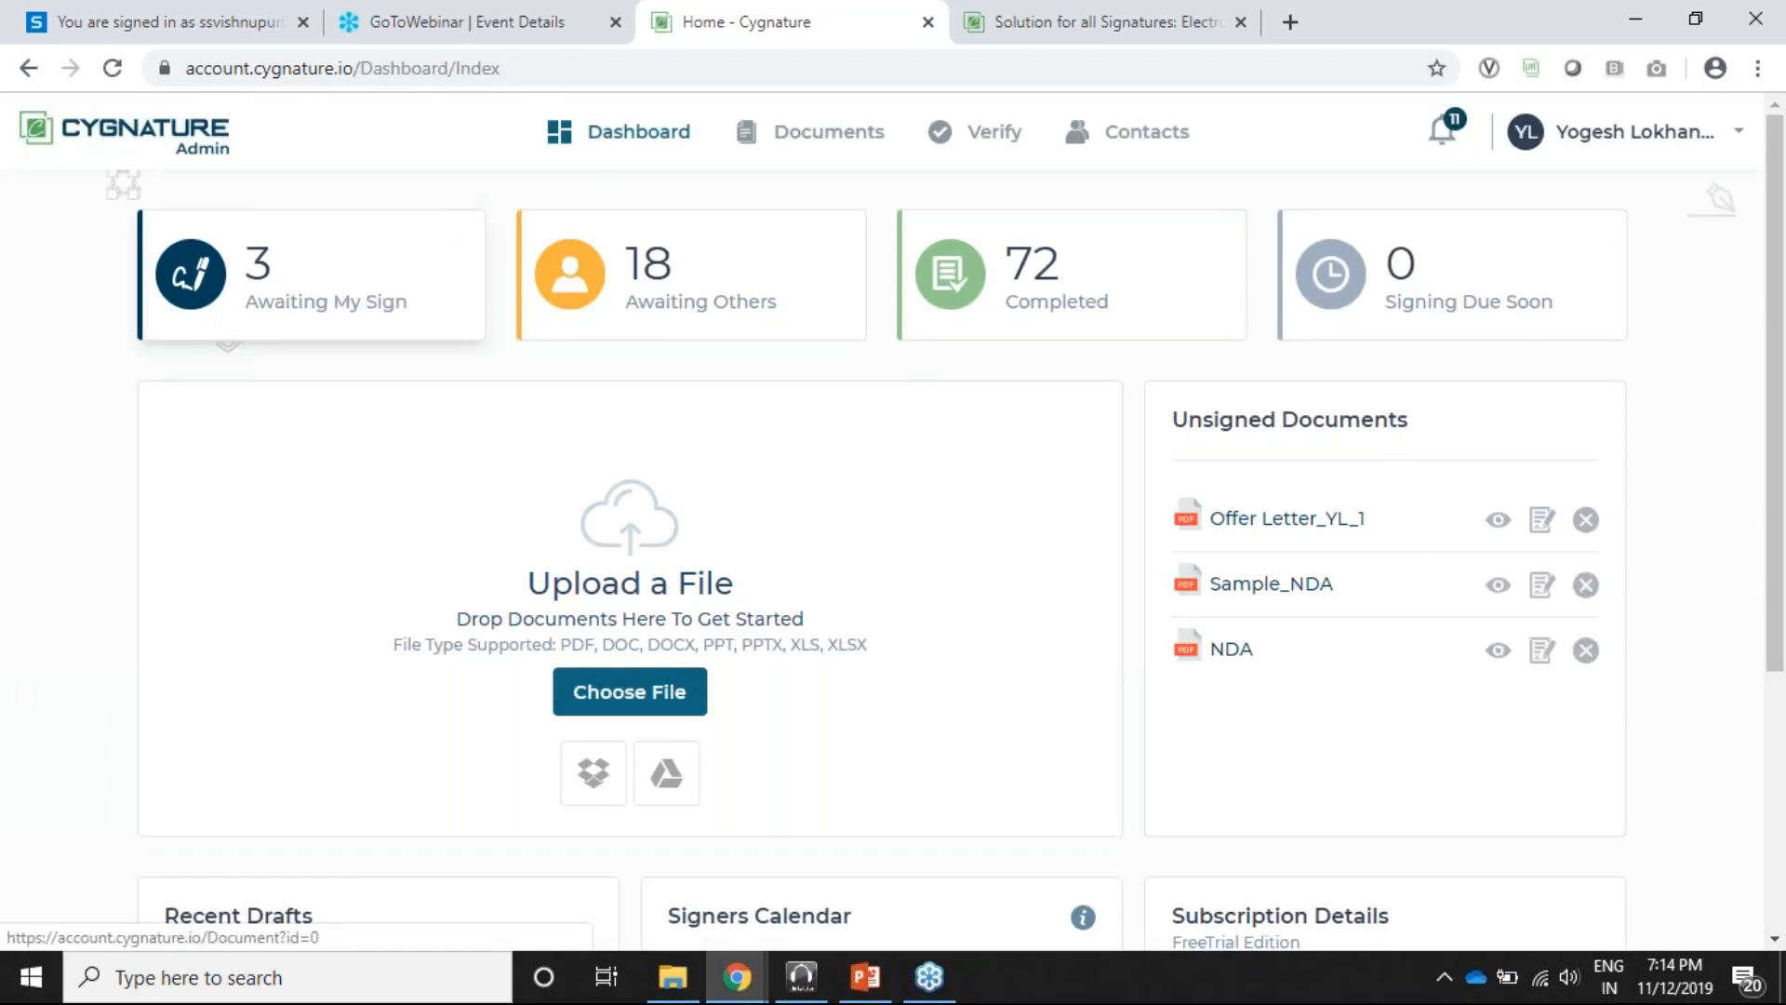
Open Offer Letter_YL_1 from the documents awaiting the signer's signature and start signing it
click(299, 298)
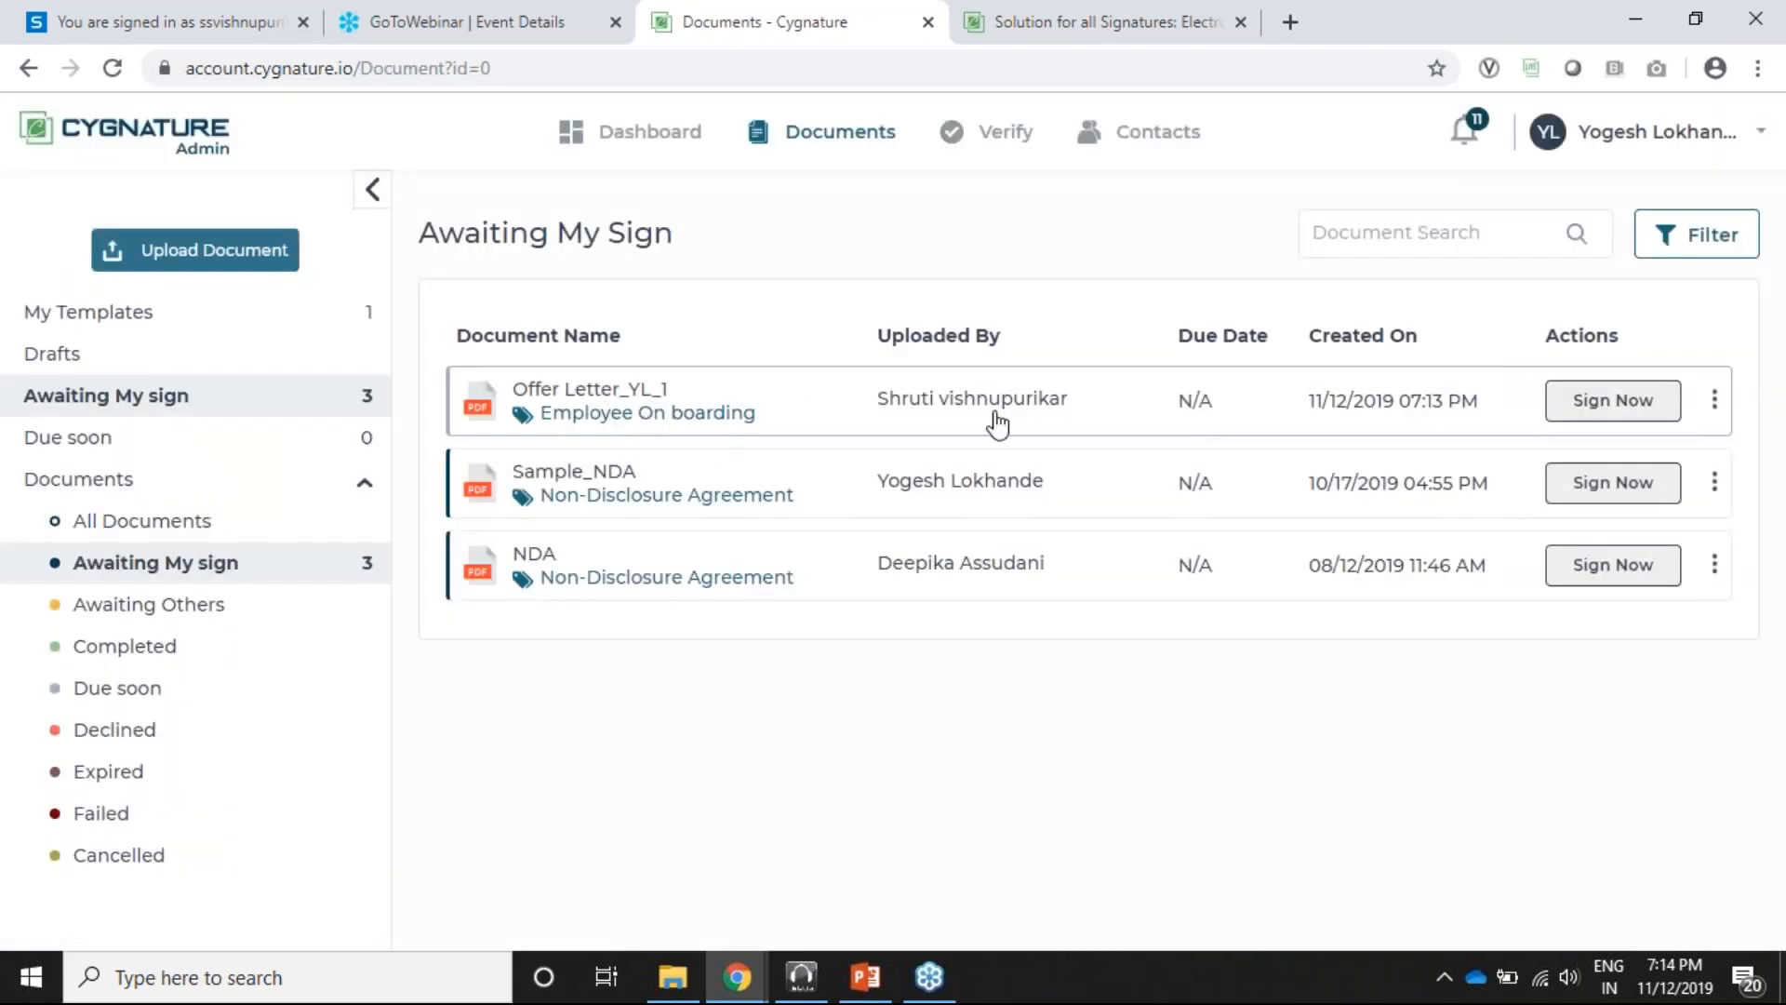
click(642, 407)
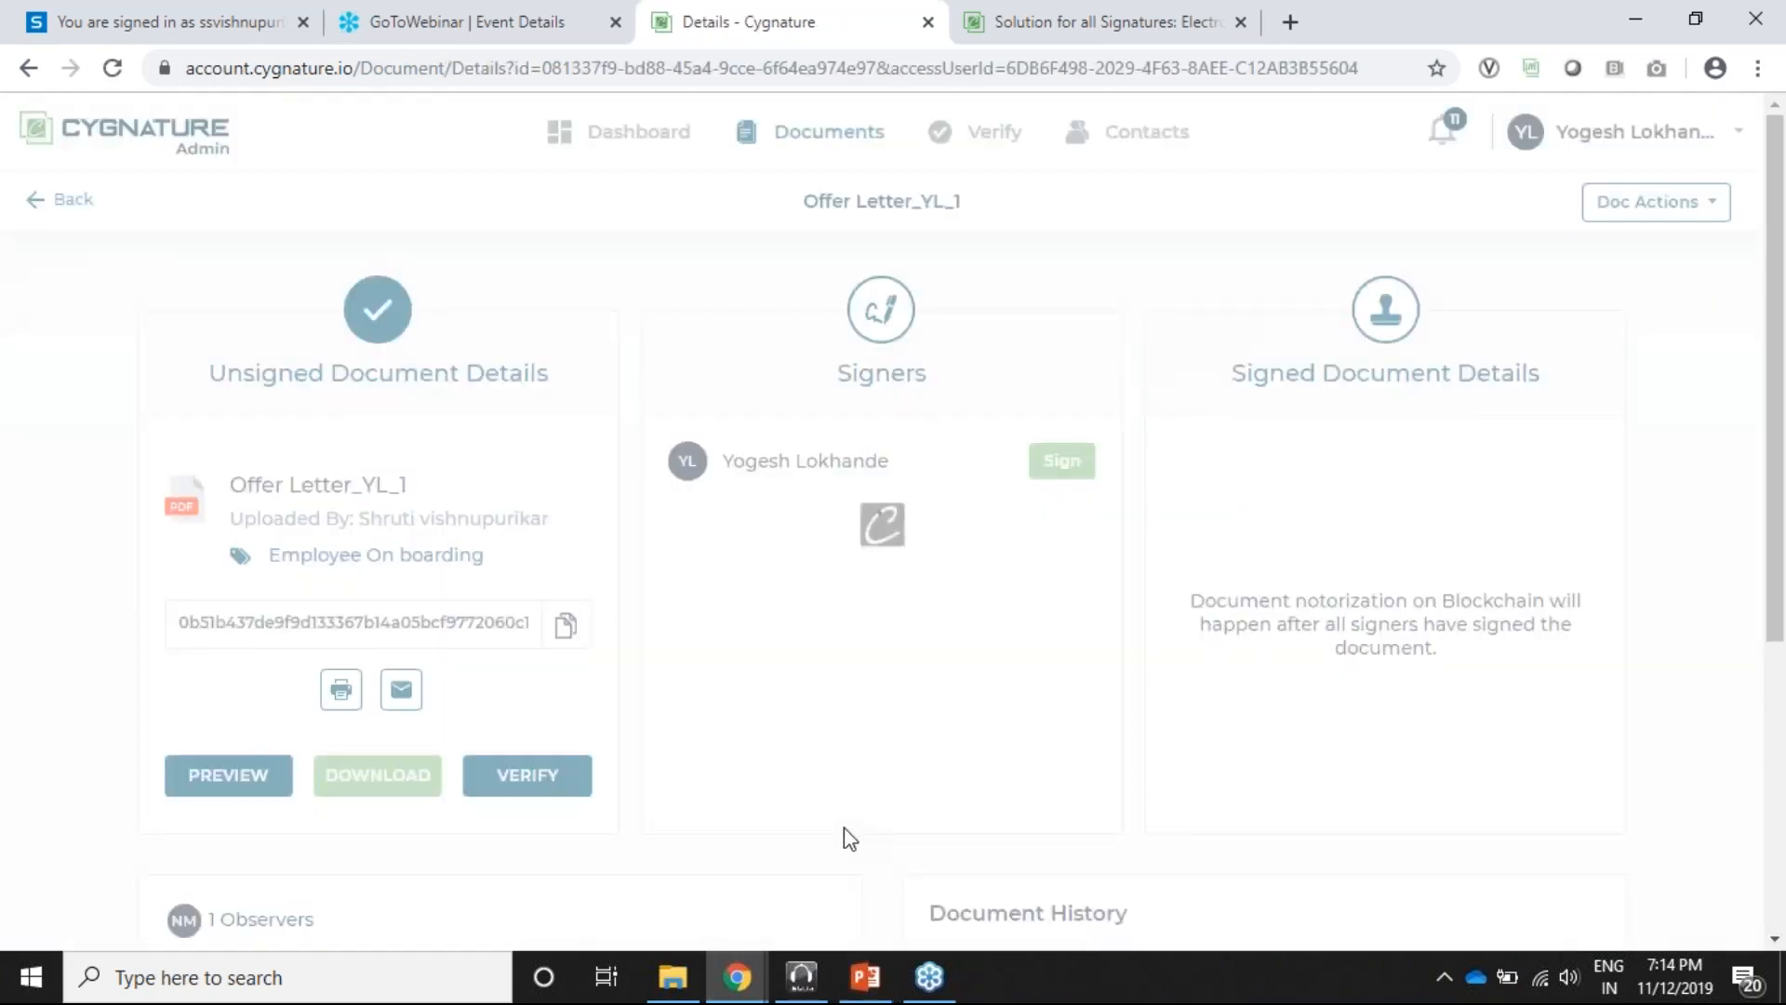
click(1061, 461)
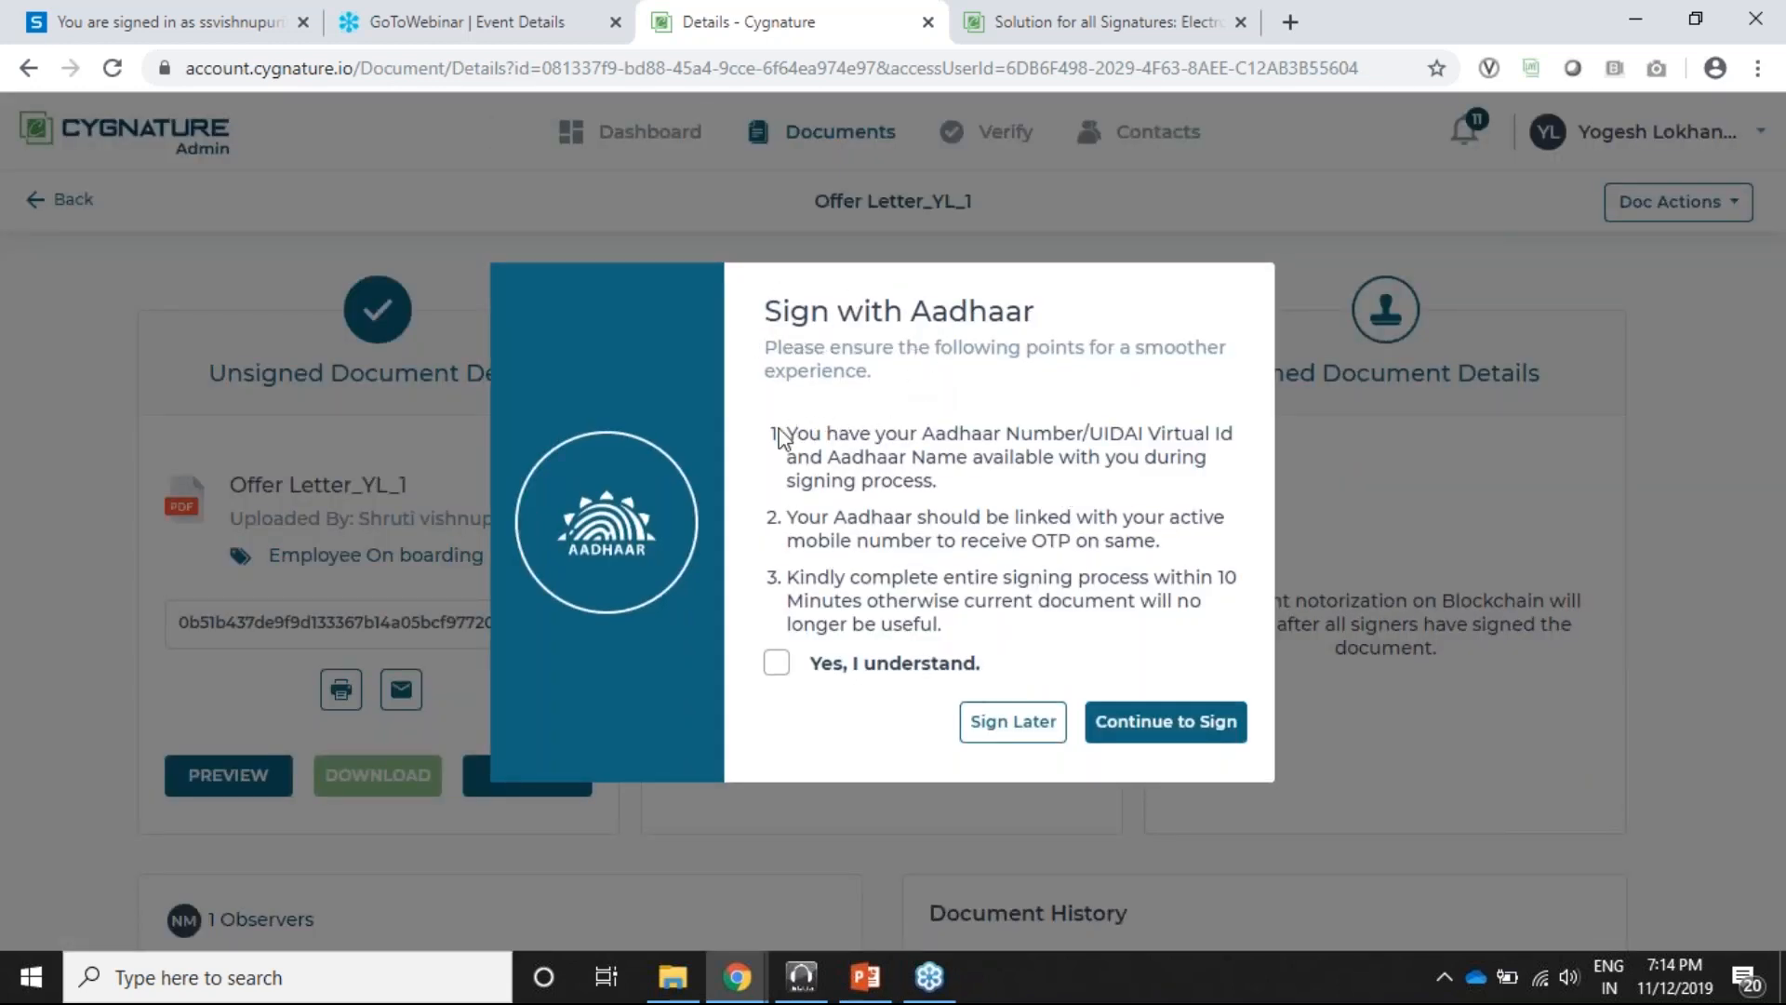
Accept the Sign with Aadhaar conditions as understood and continue to signing
drag(785, 434, 965, 493)
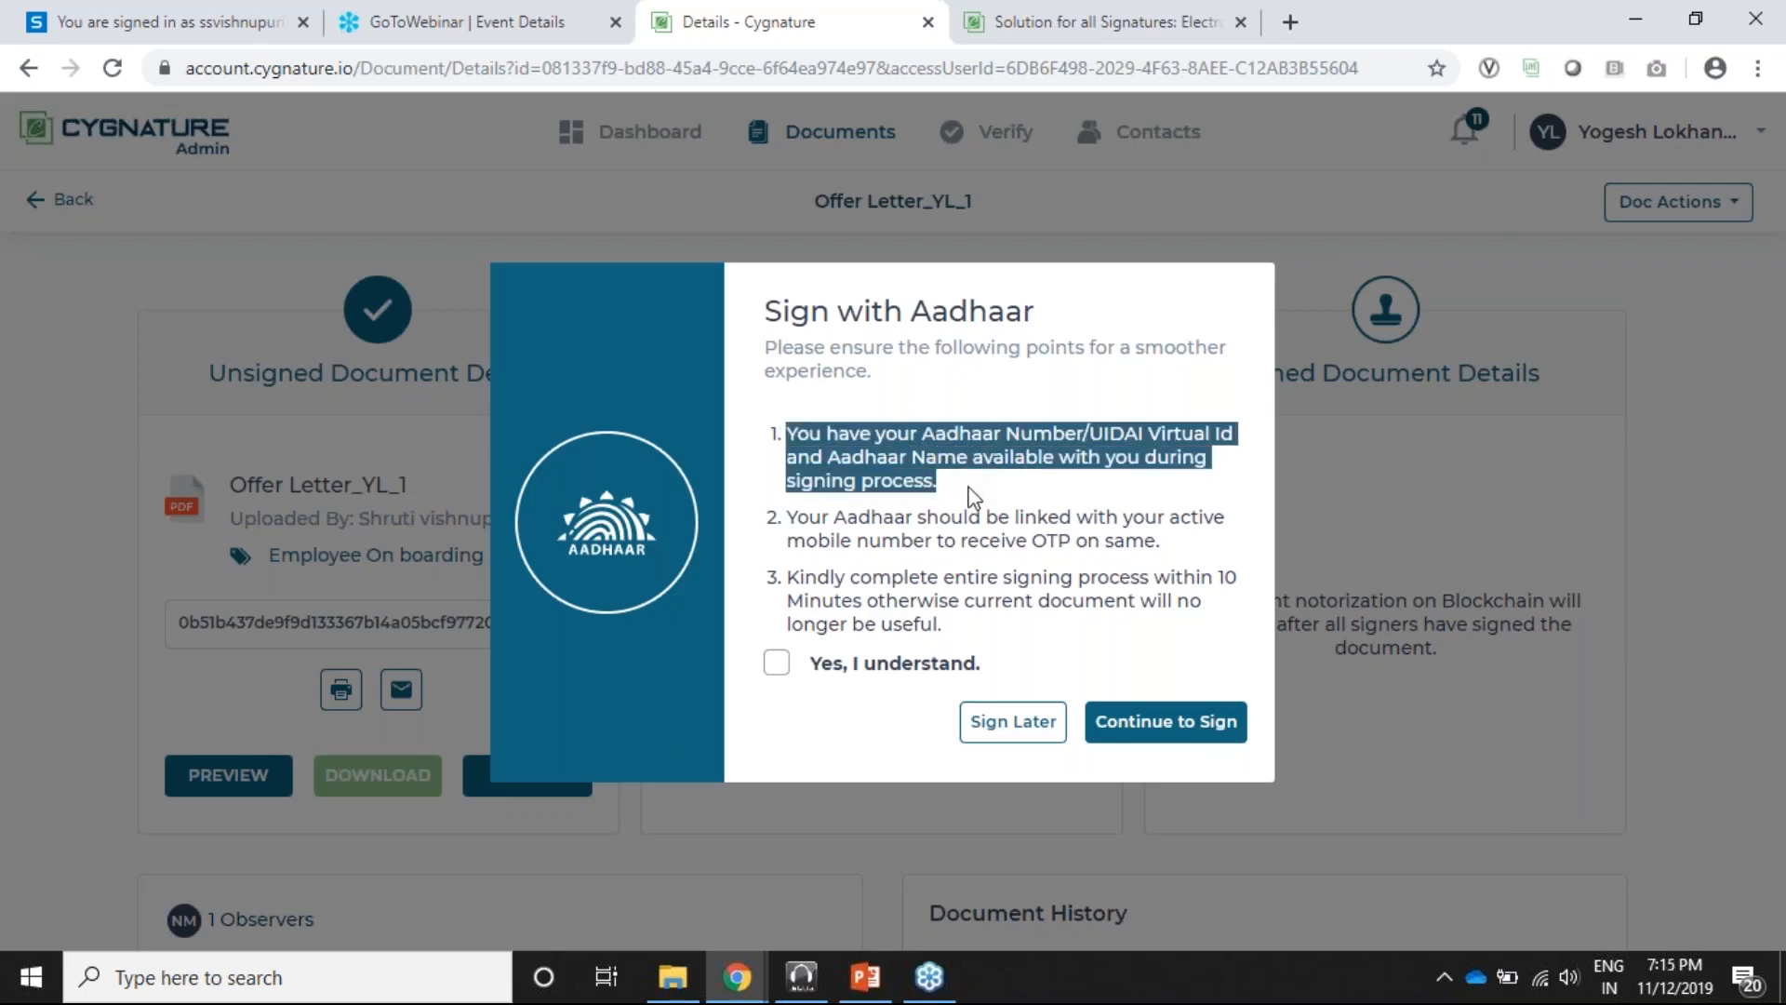
click(775, 664)
click(1185, 732)
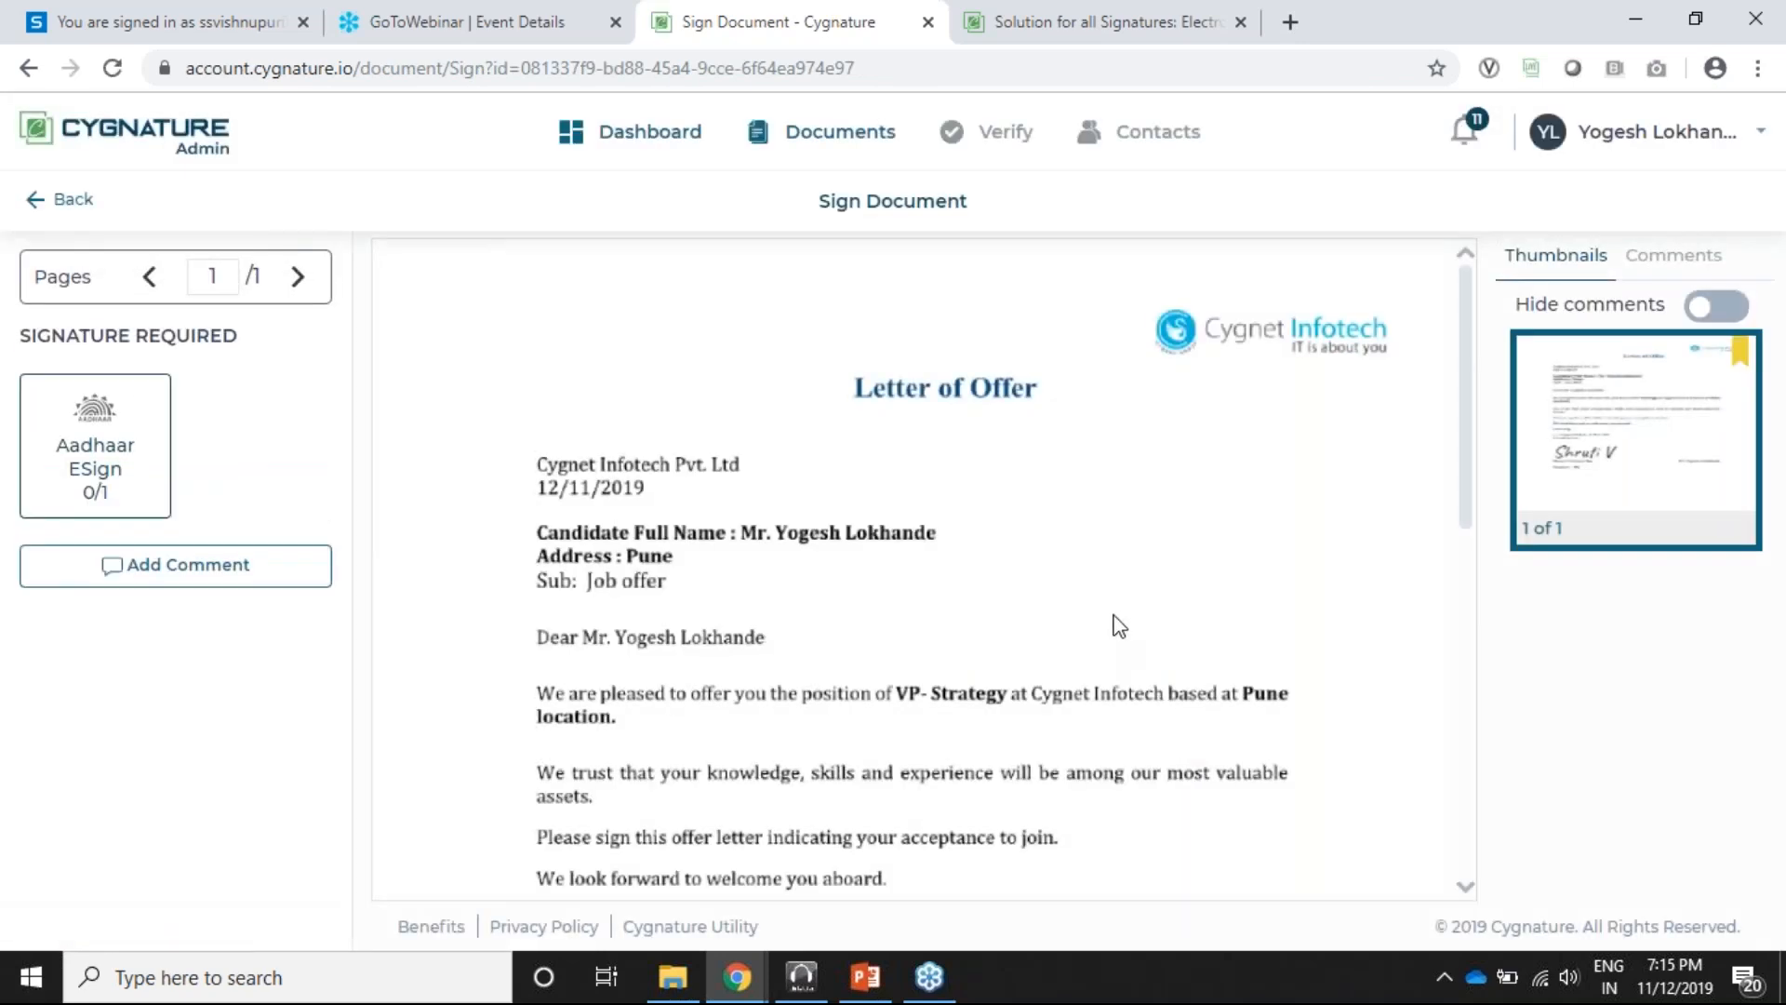
Start signing at the Aadhaar ESign placeholder, agree to Aadhaar authentication, and proceed to sign
scroll(850, 577, up, 4)
scroll(1047, 525, down, 7)
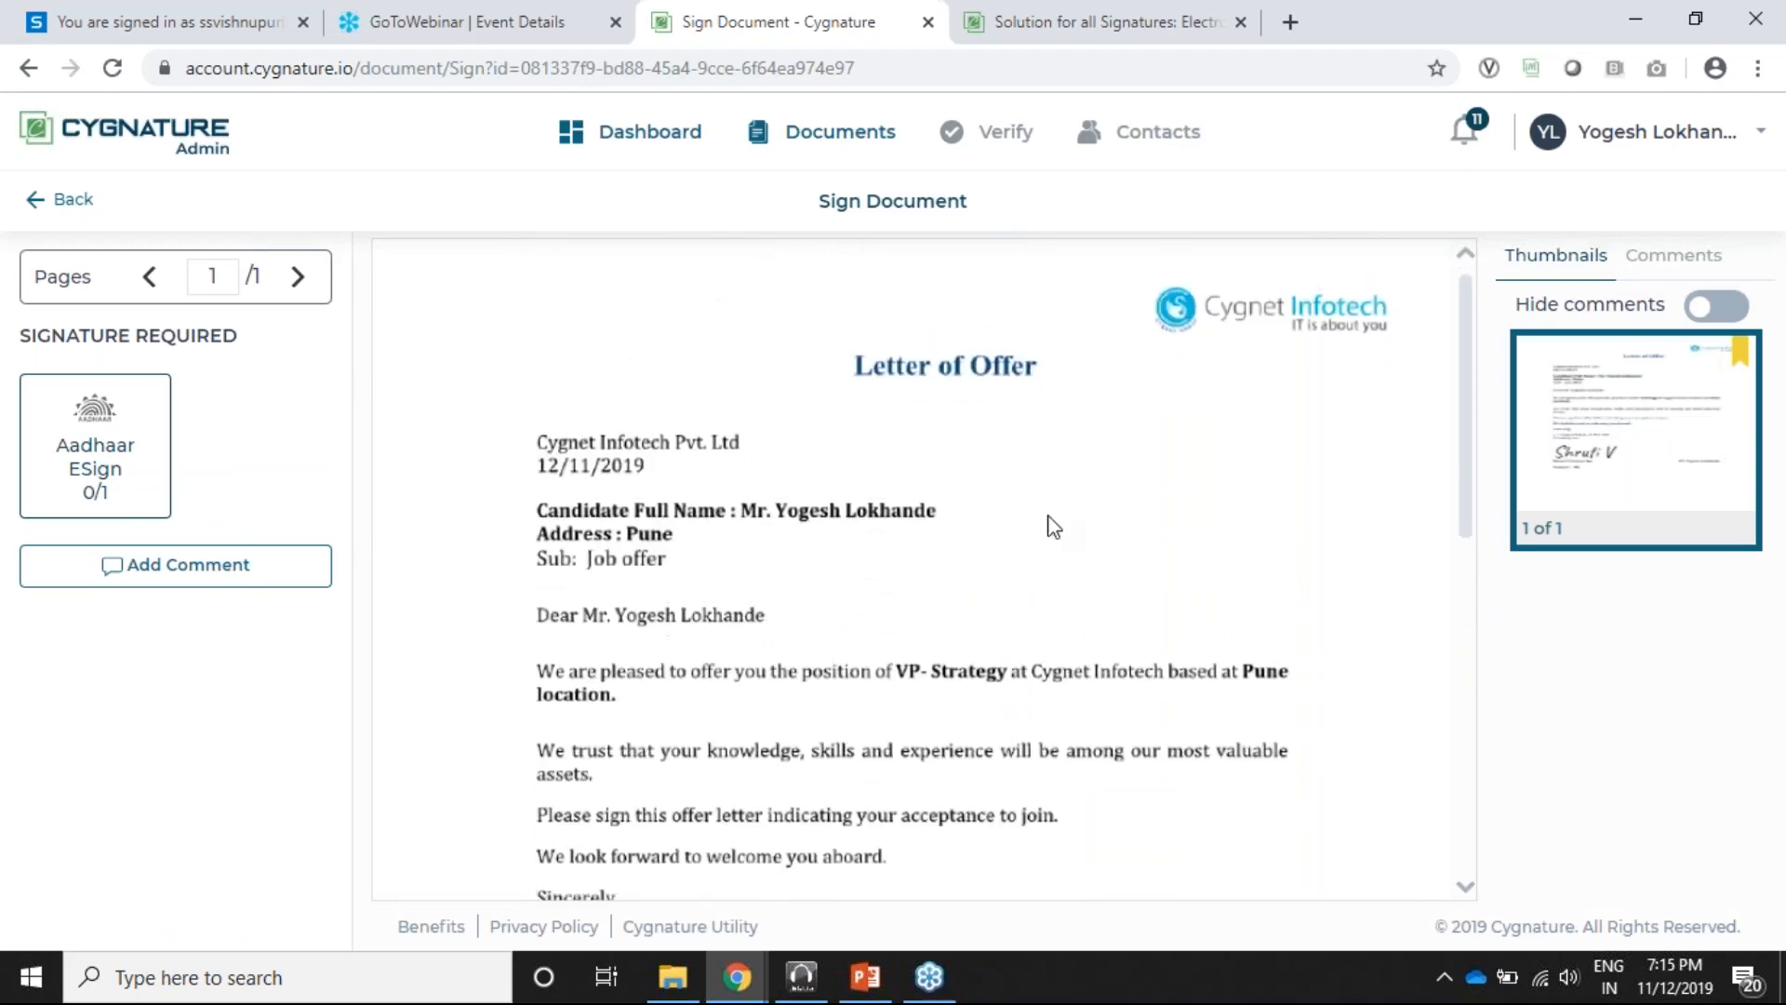
click(1270, 329)
click(857, 581)
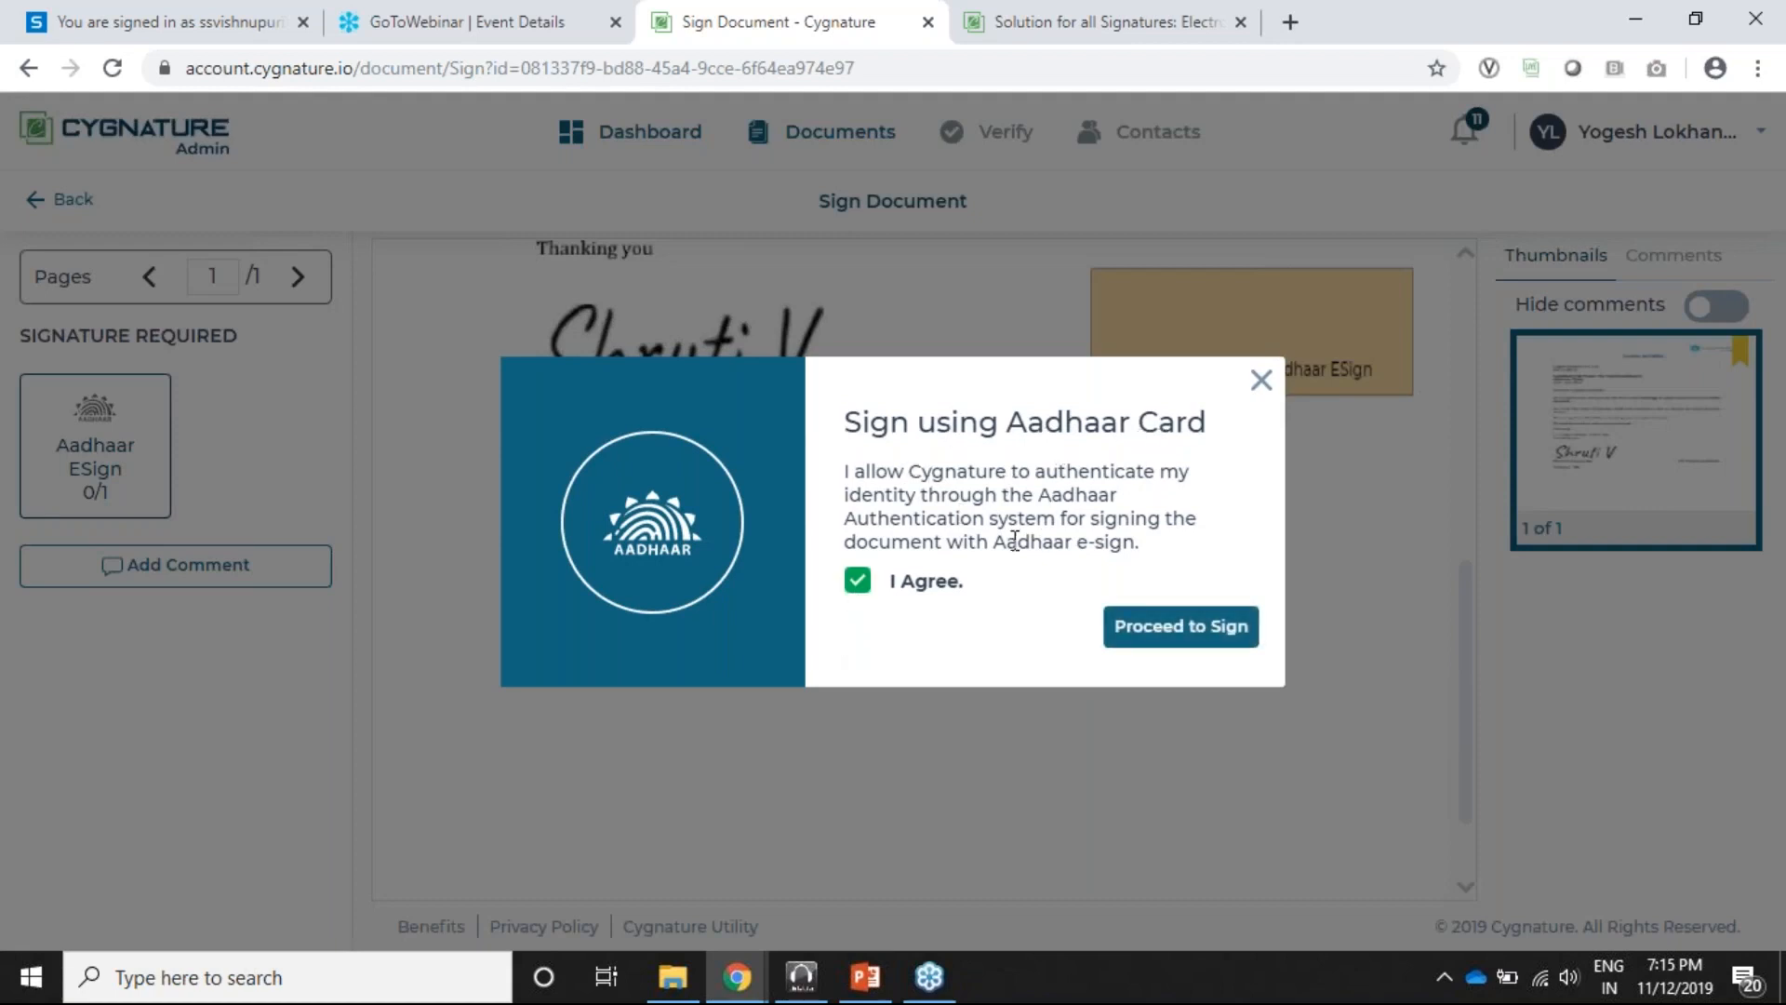
click(1158, 634)
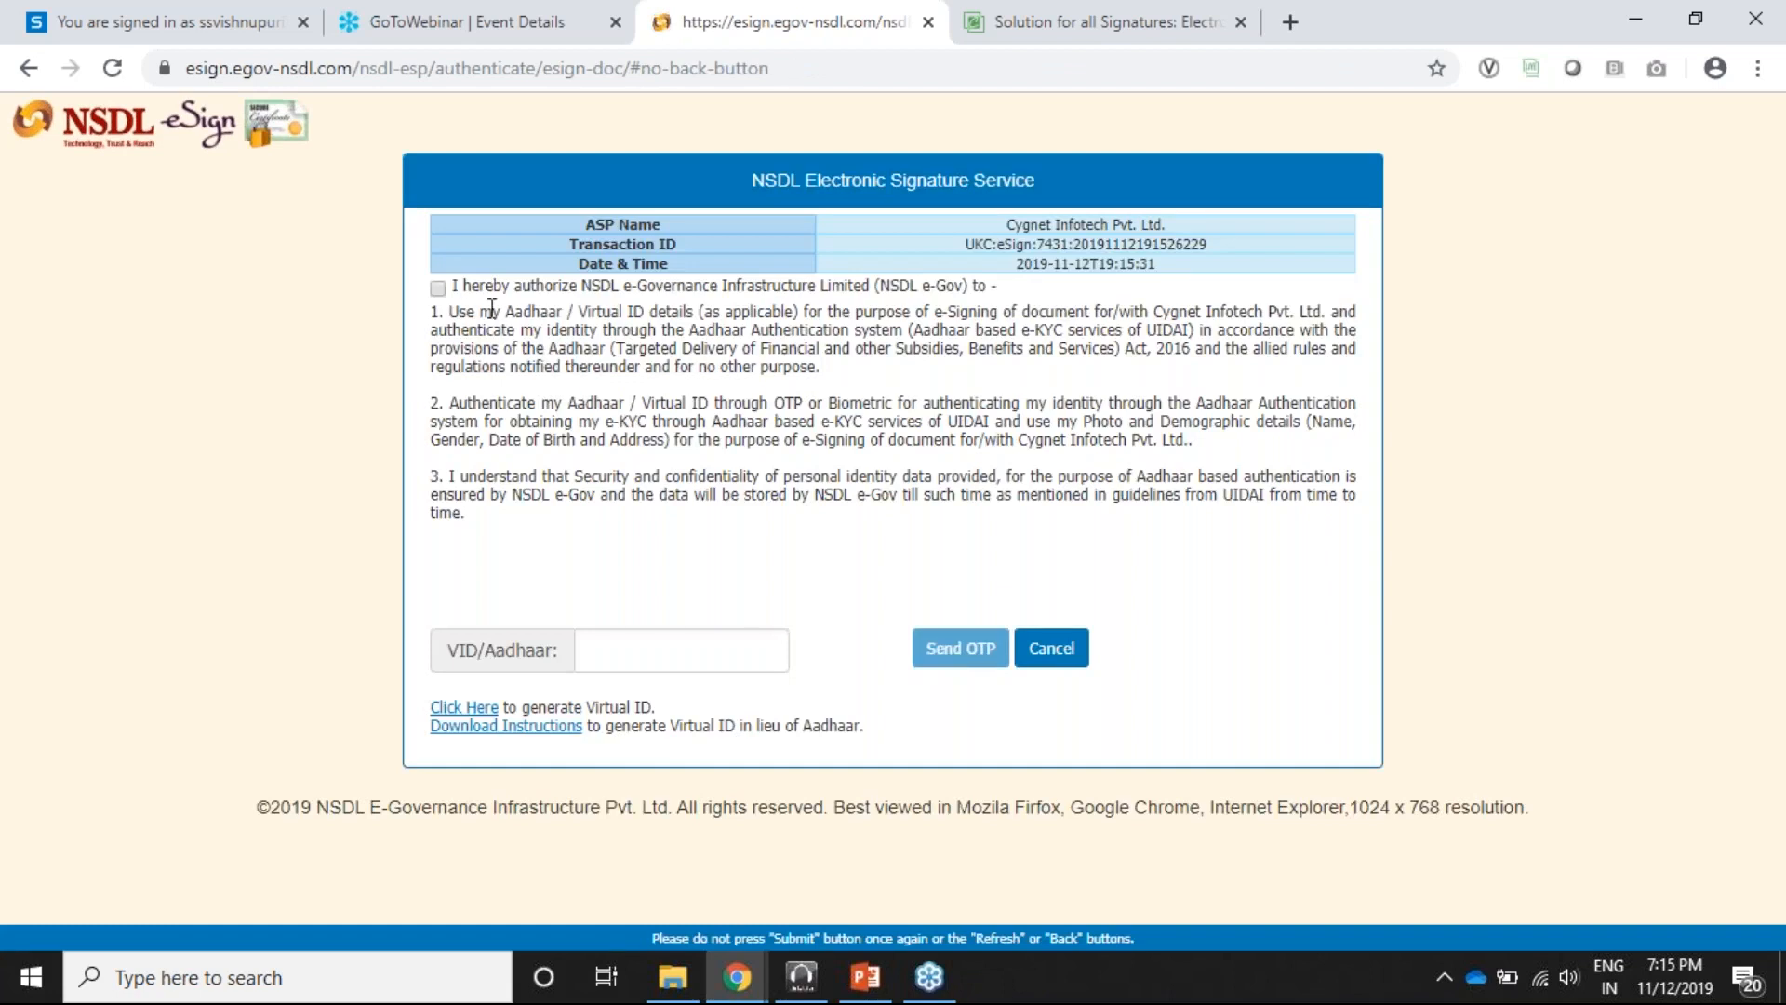
Authorize NSDL e-Gov to use the Aadhaar details, enter the signer's VID/Aadhaar number, and request an OTP
click(437, 288)
click(667, 645)
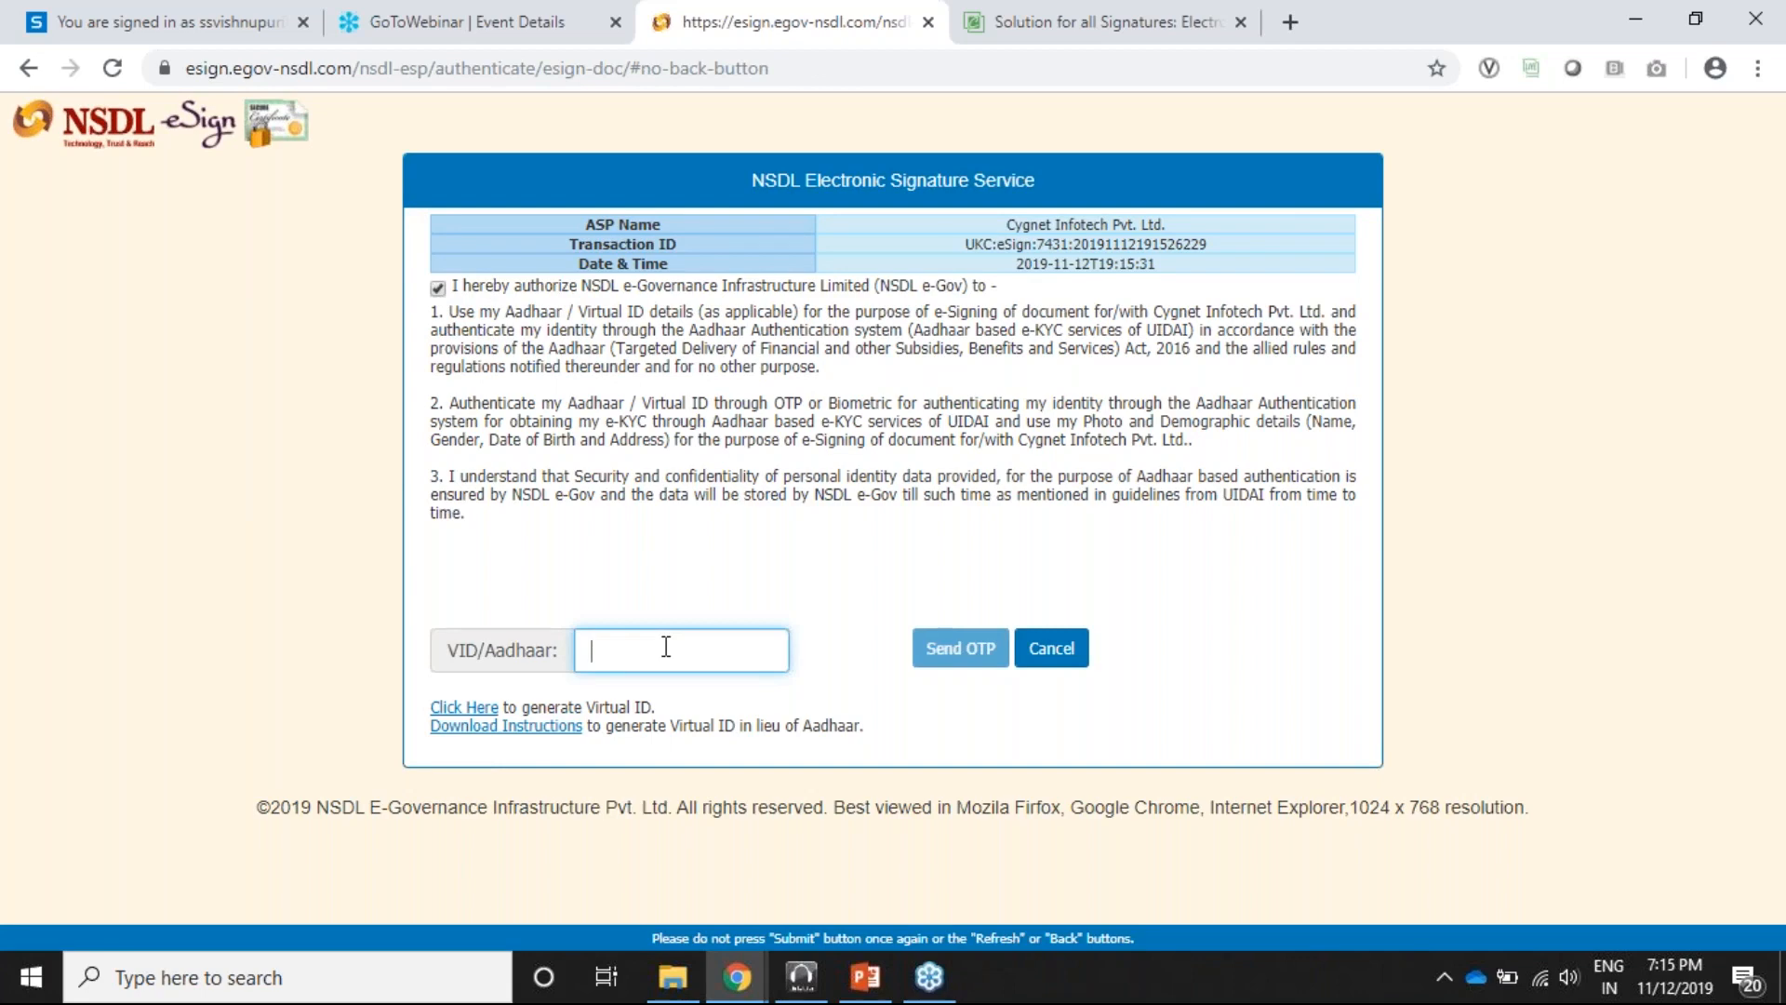
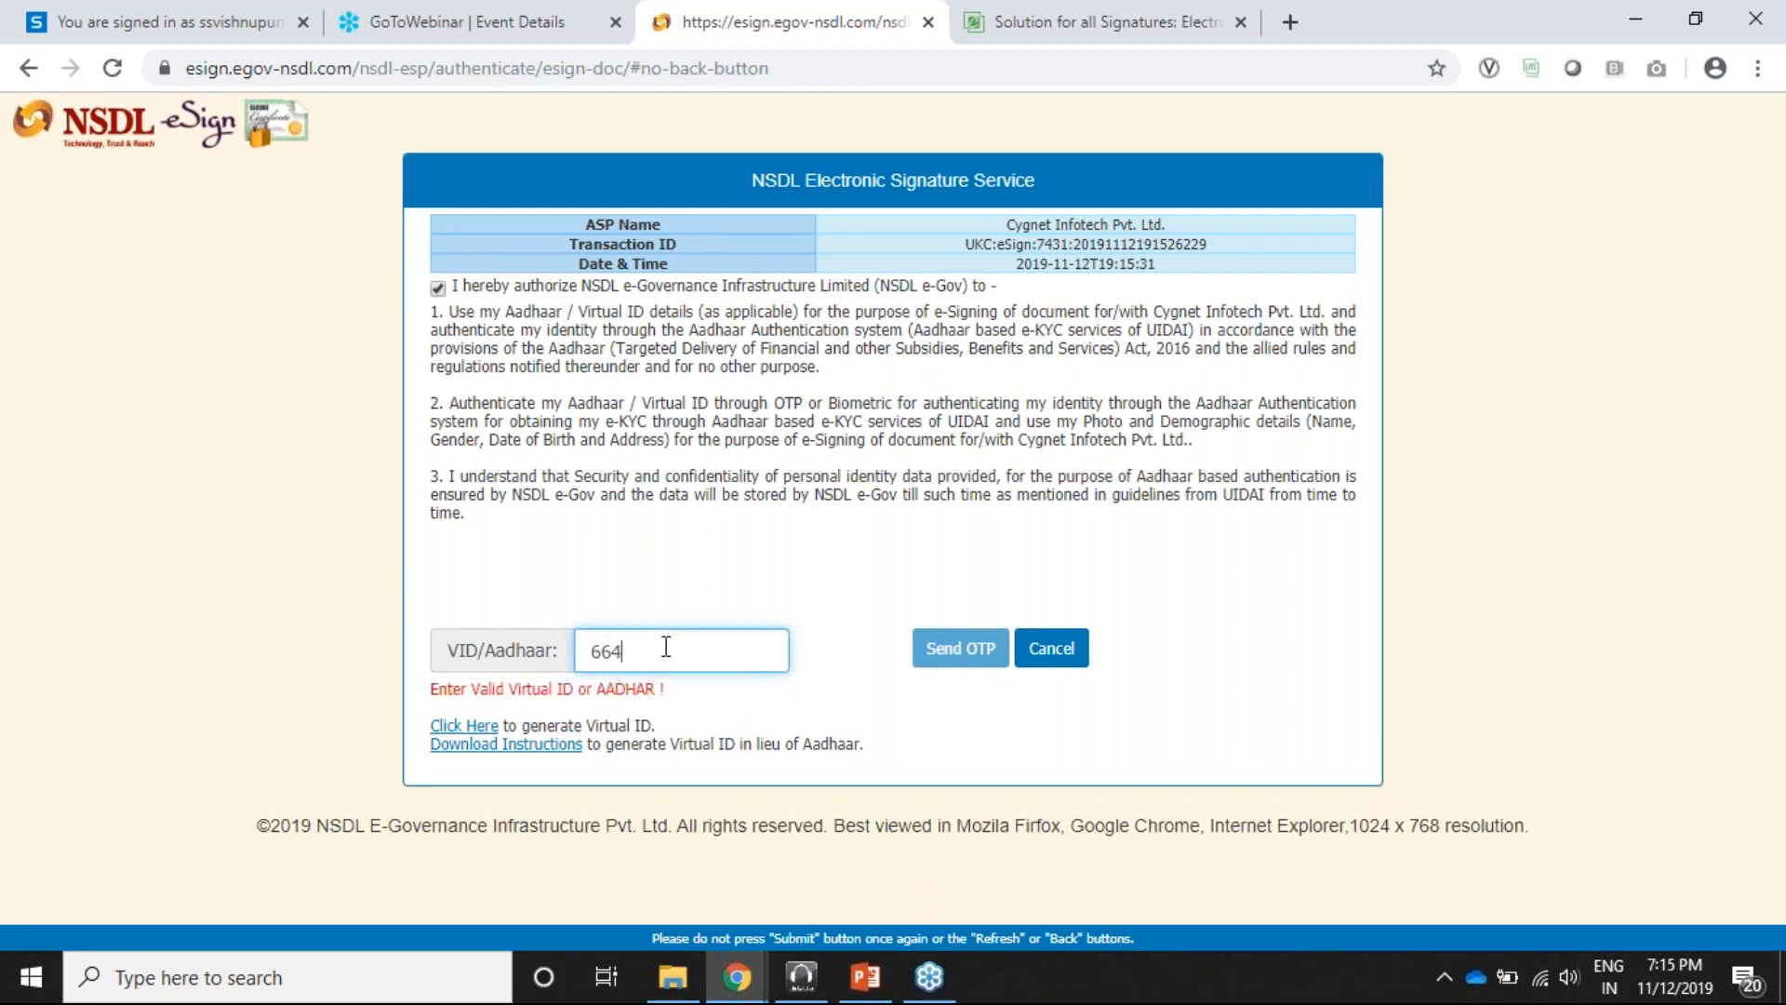
click(959, 664)
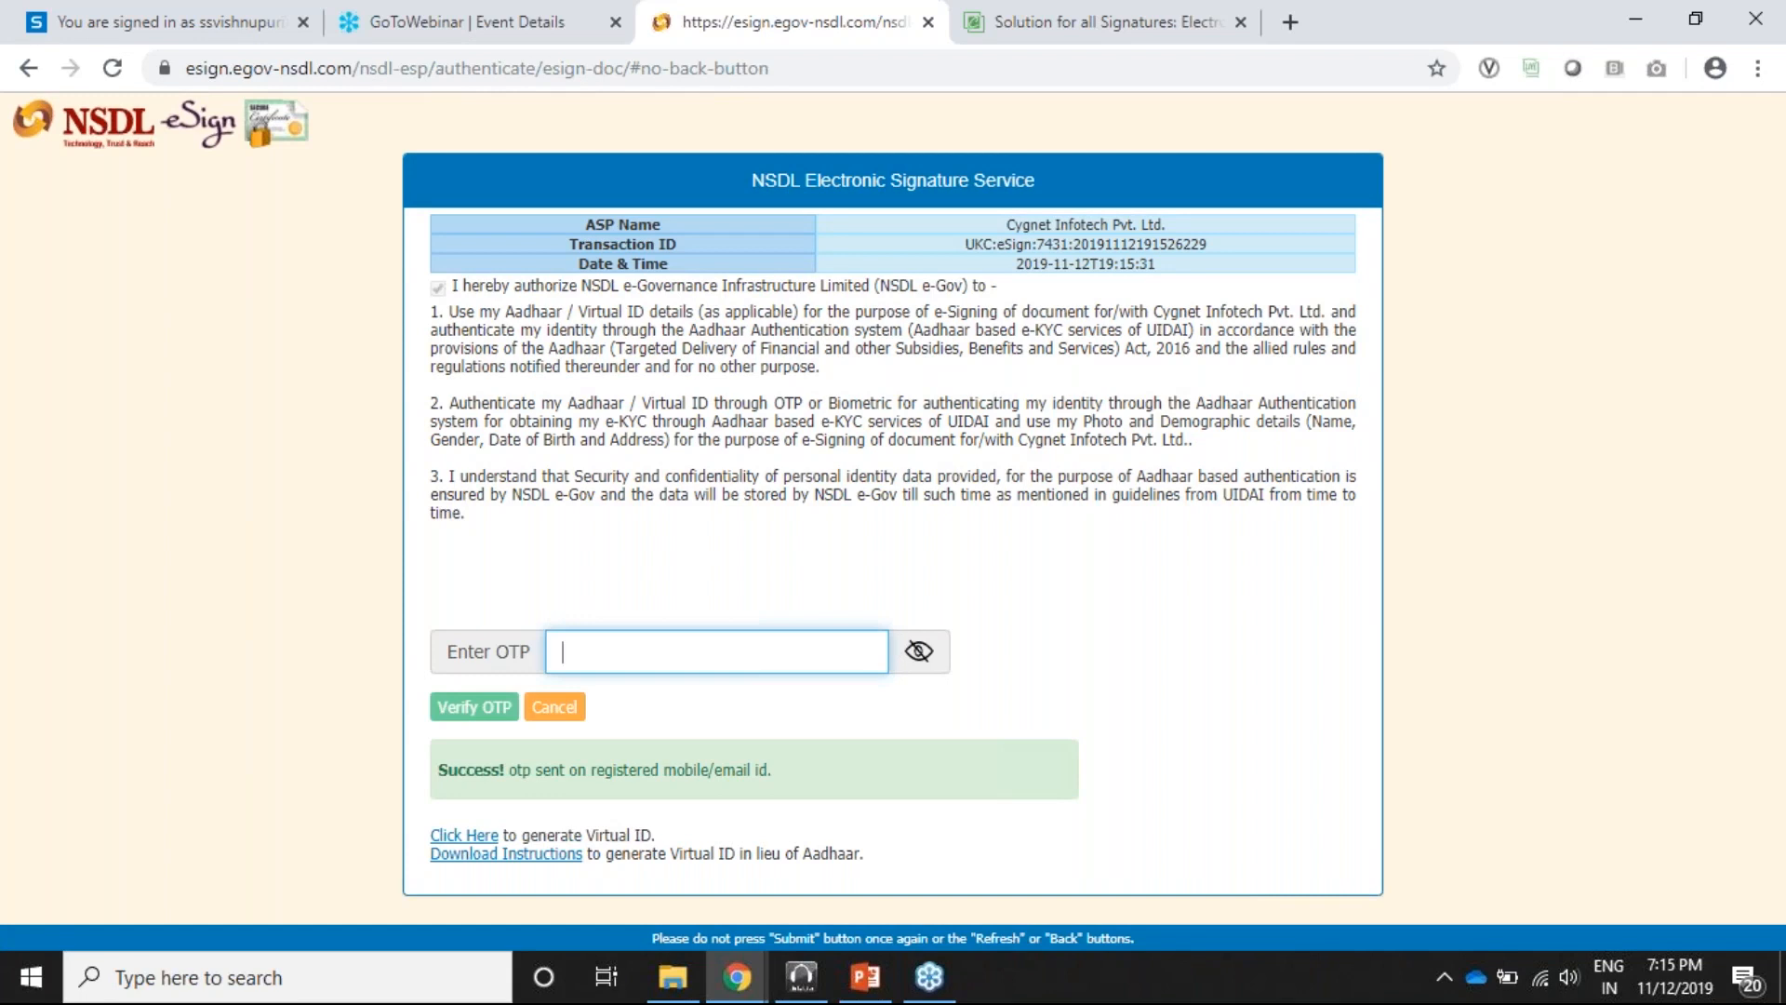
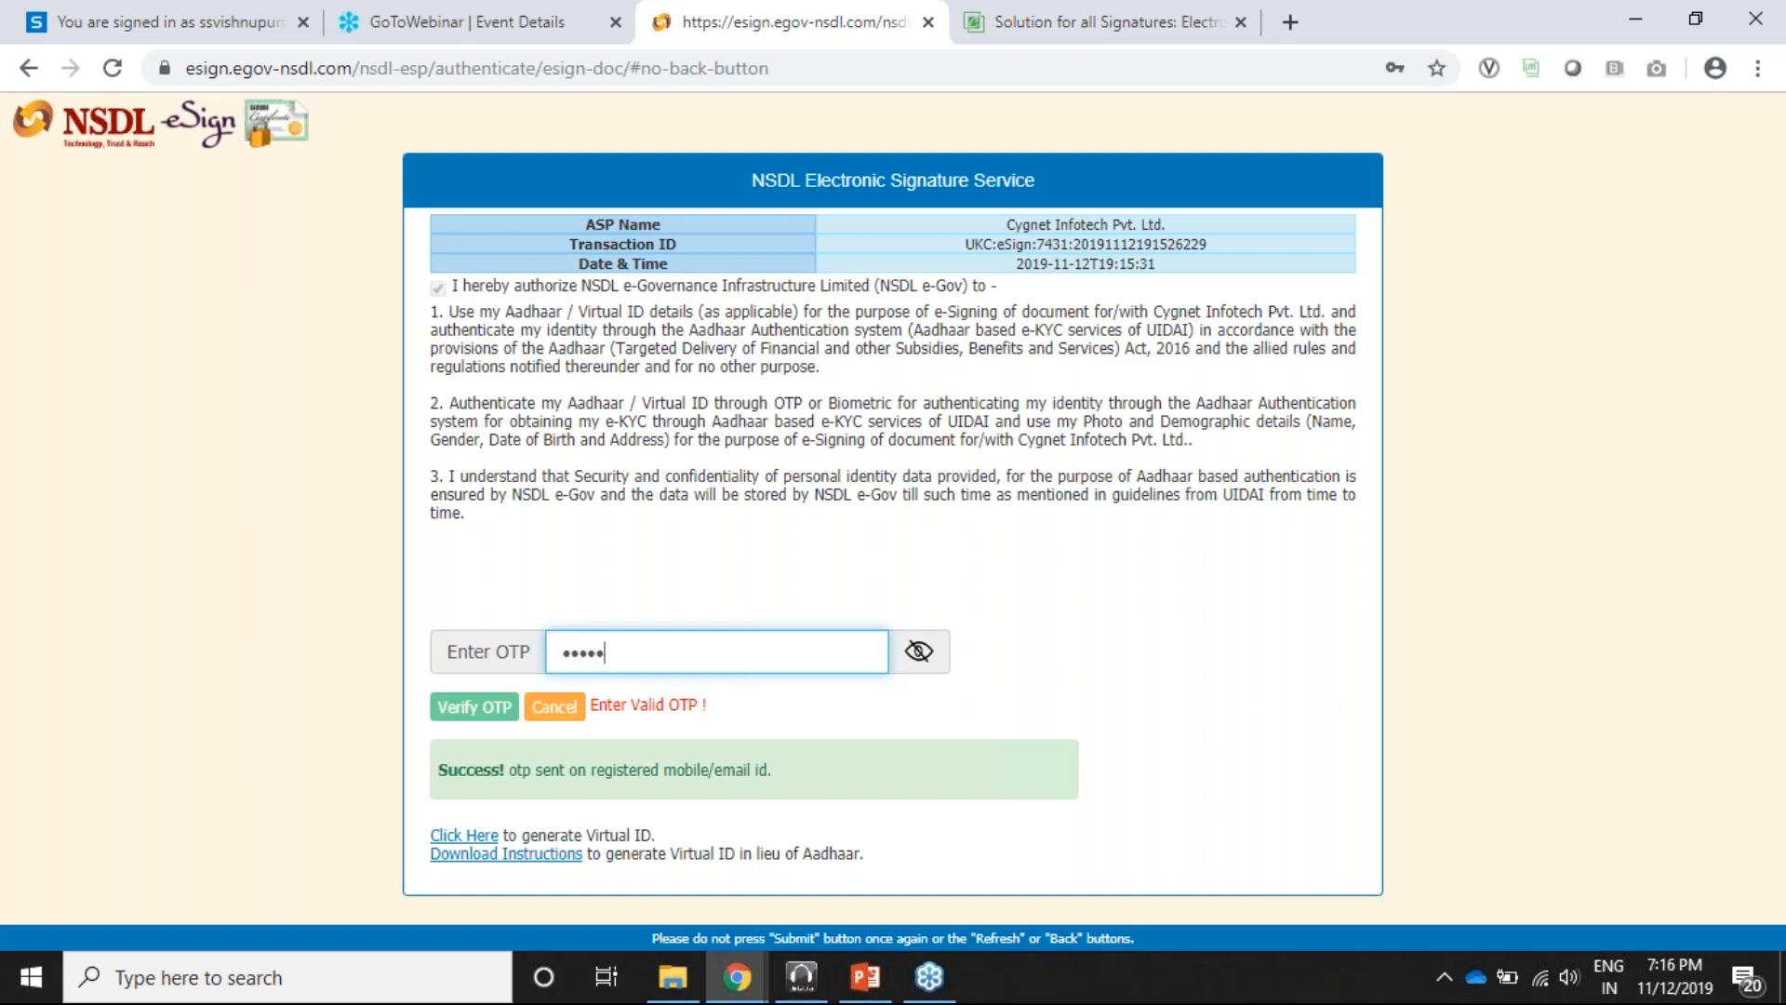
Verify the Aadhaar OTP and complete the signing process, declining to save the code as a browser password
click(470, 707)
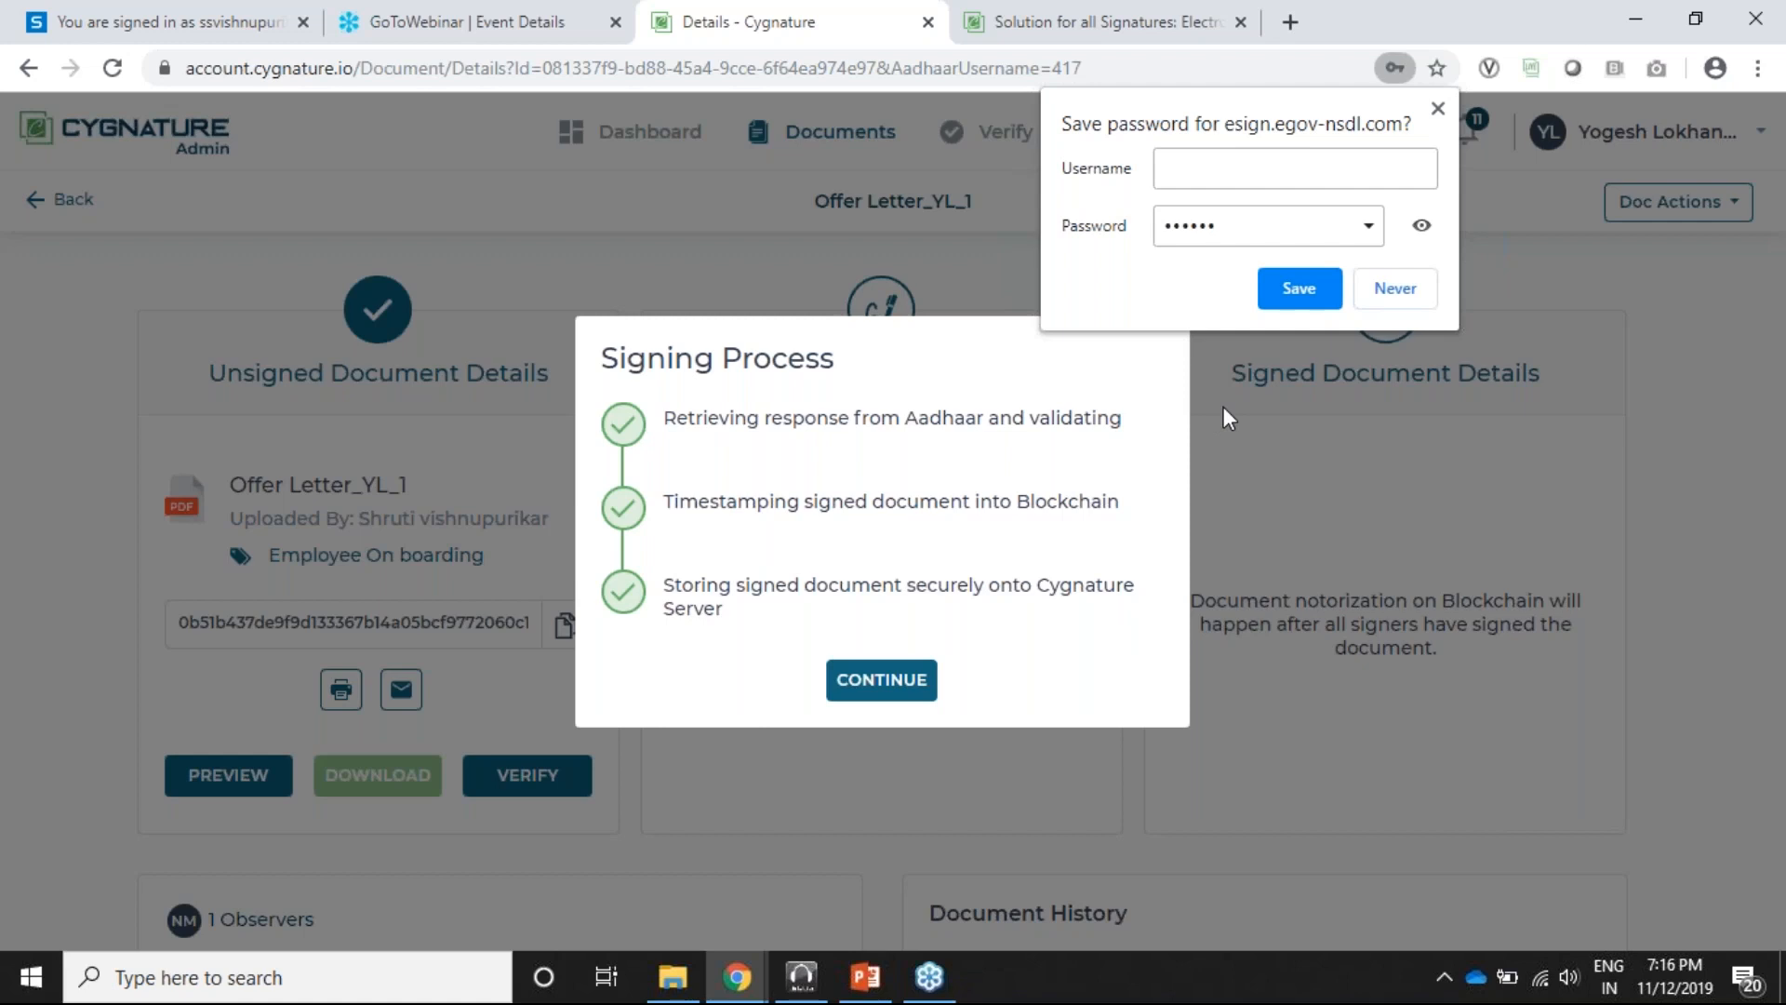
click(1394, 293)
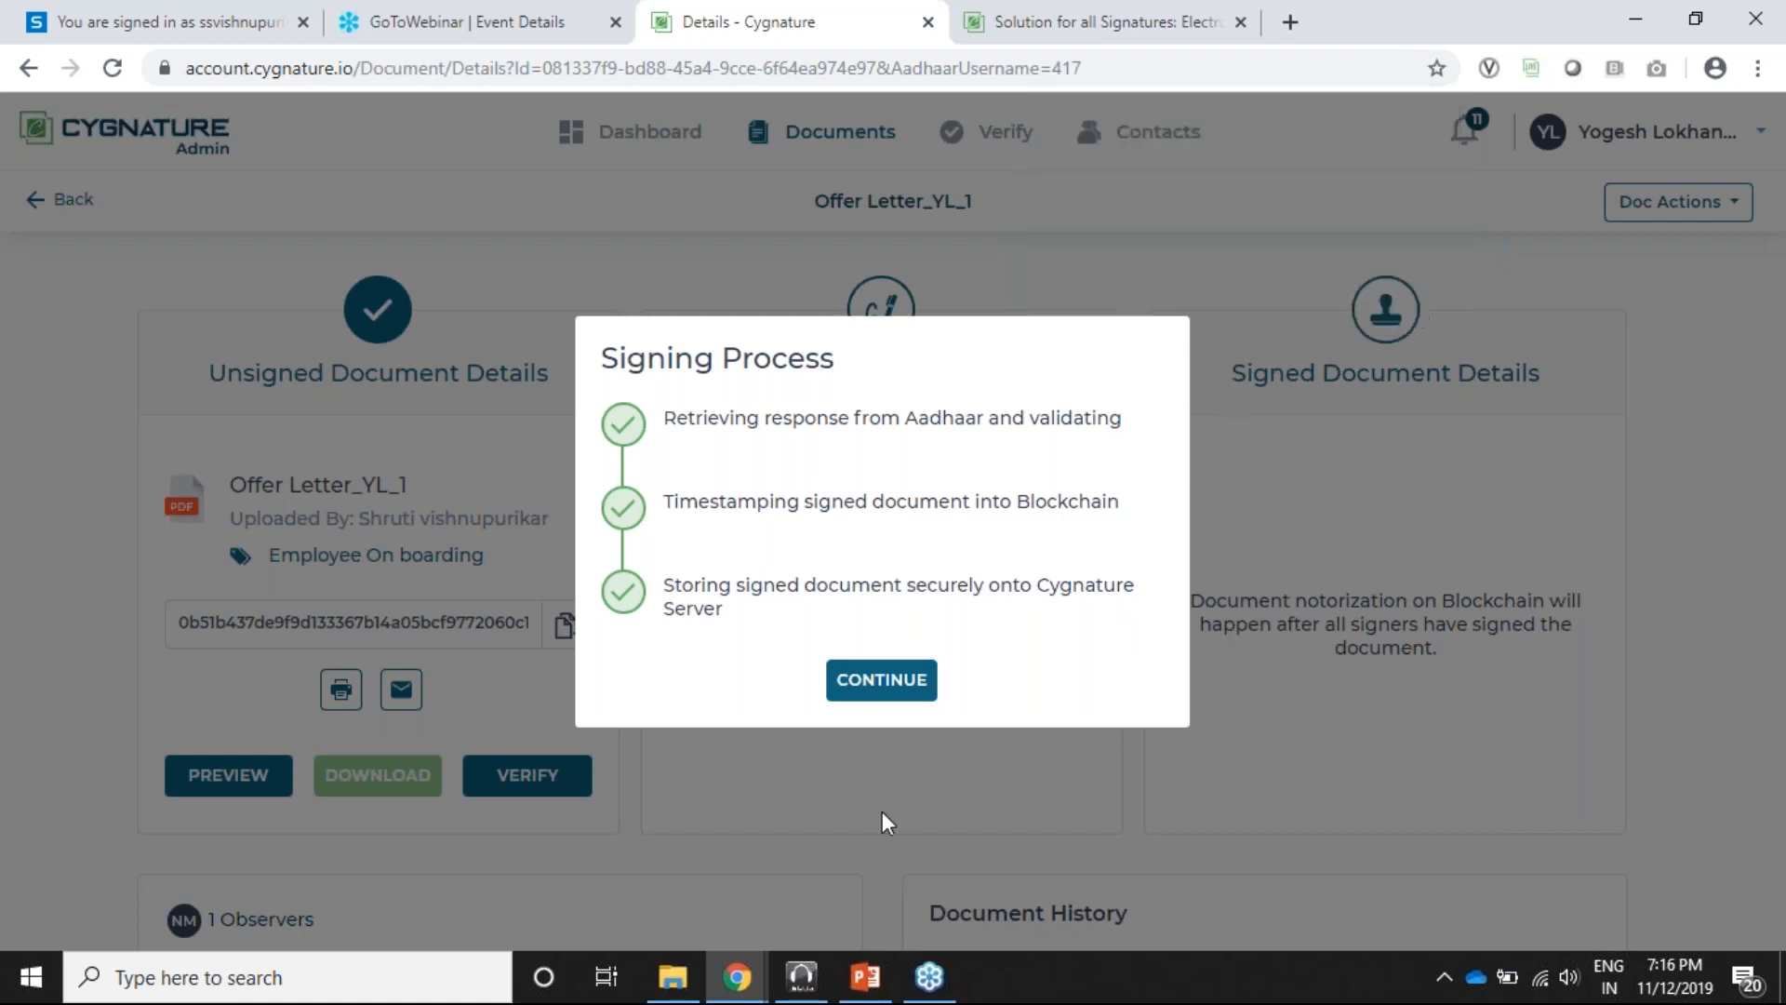
click(876, 679)
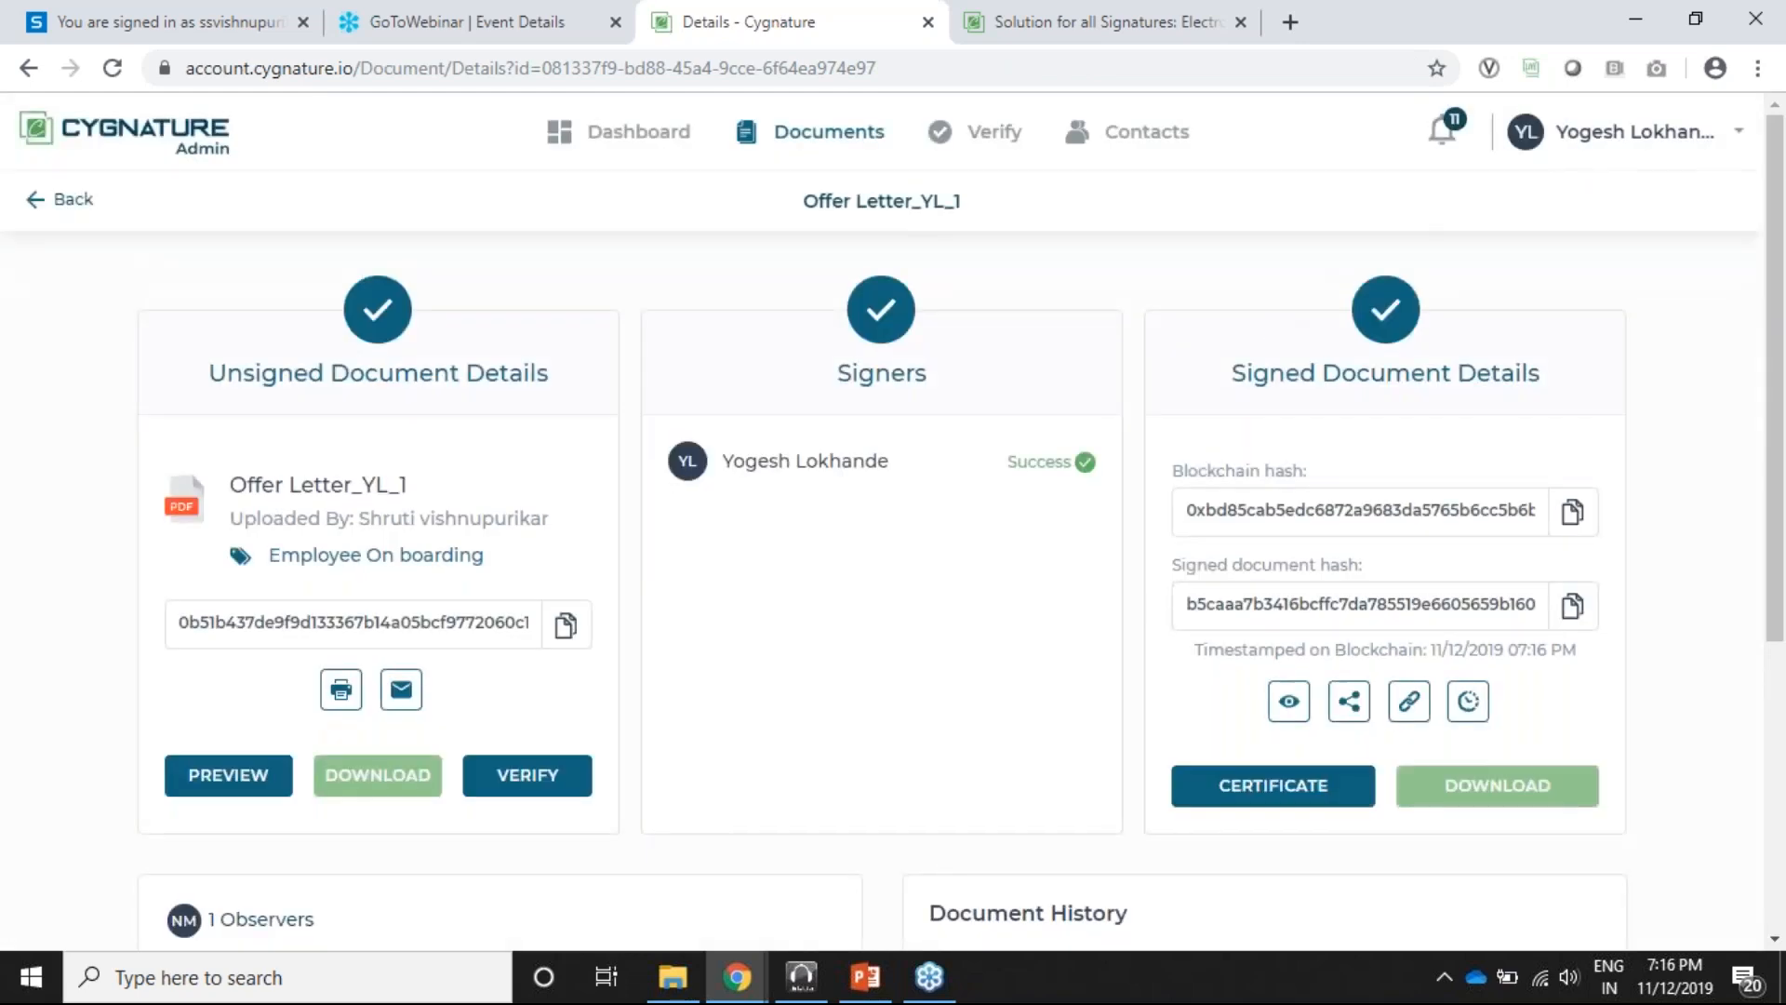
Download the signed Offer Letter_YL_1.Pdf and open it to examine the letter and its signatures
click(1477, 785)
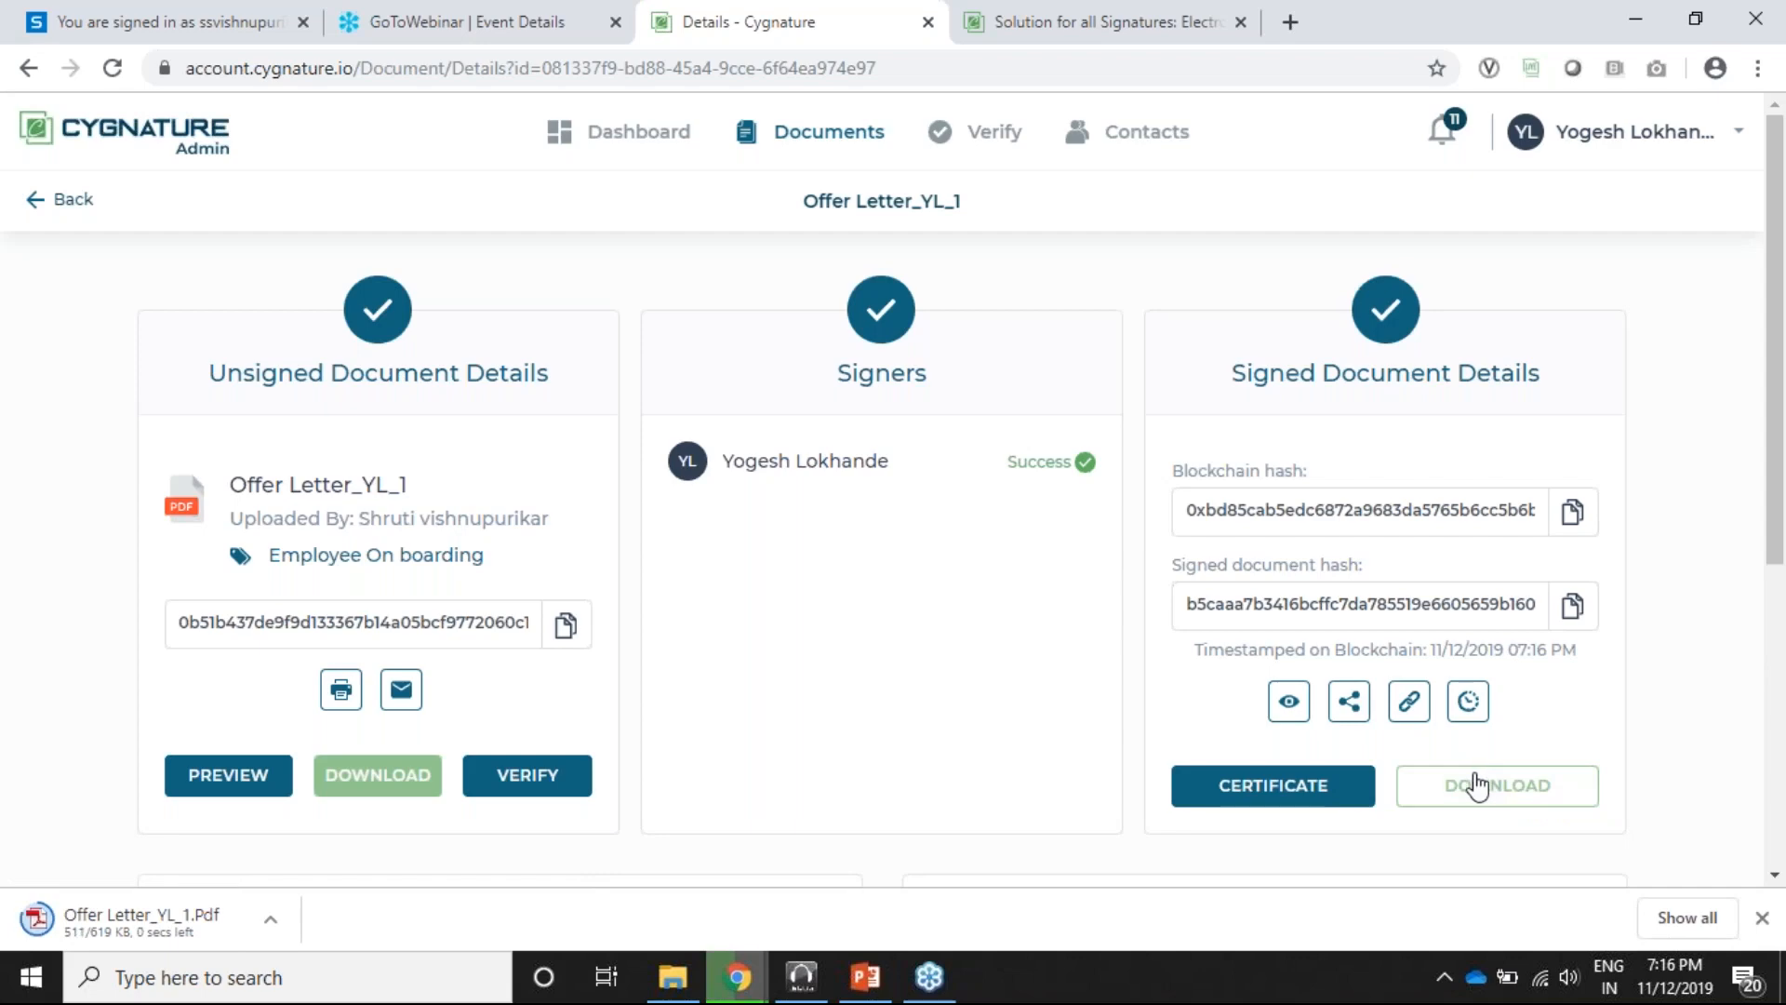
click(157, 933)
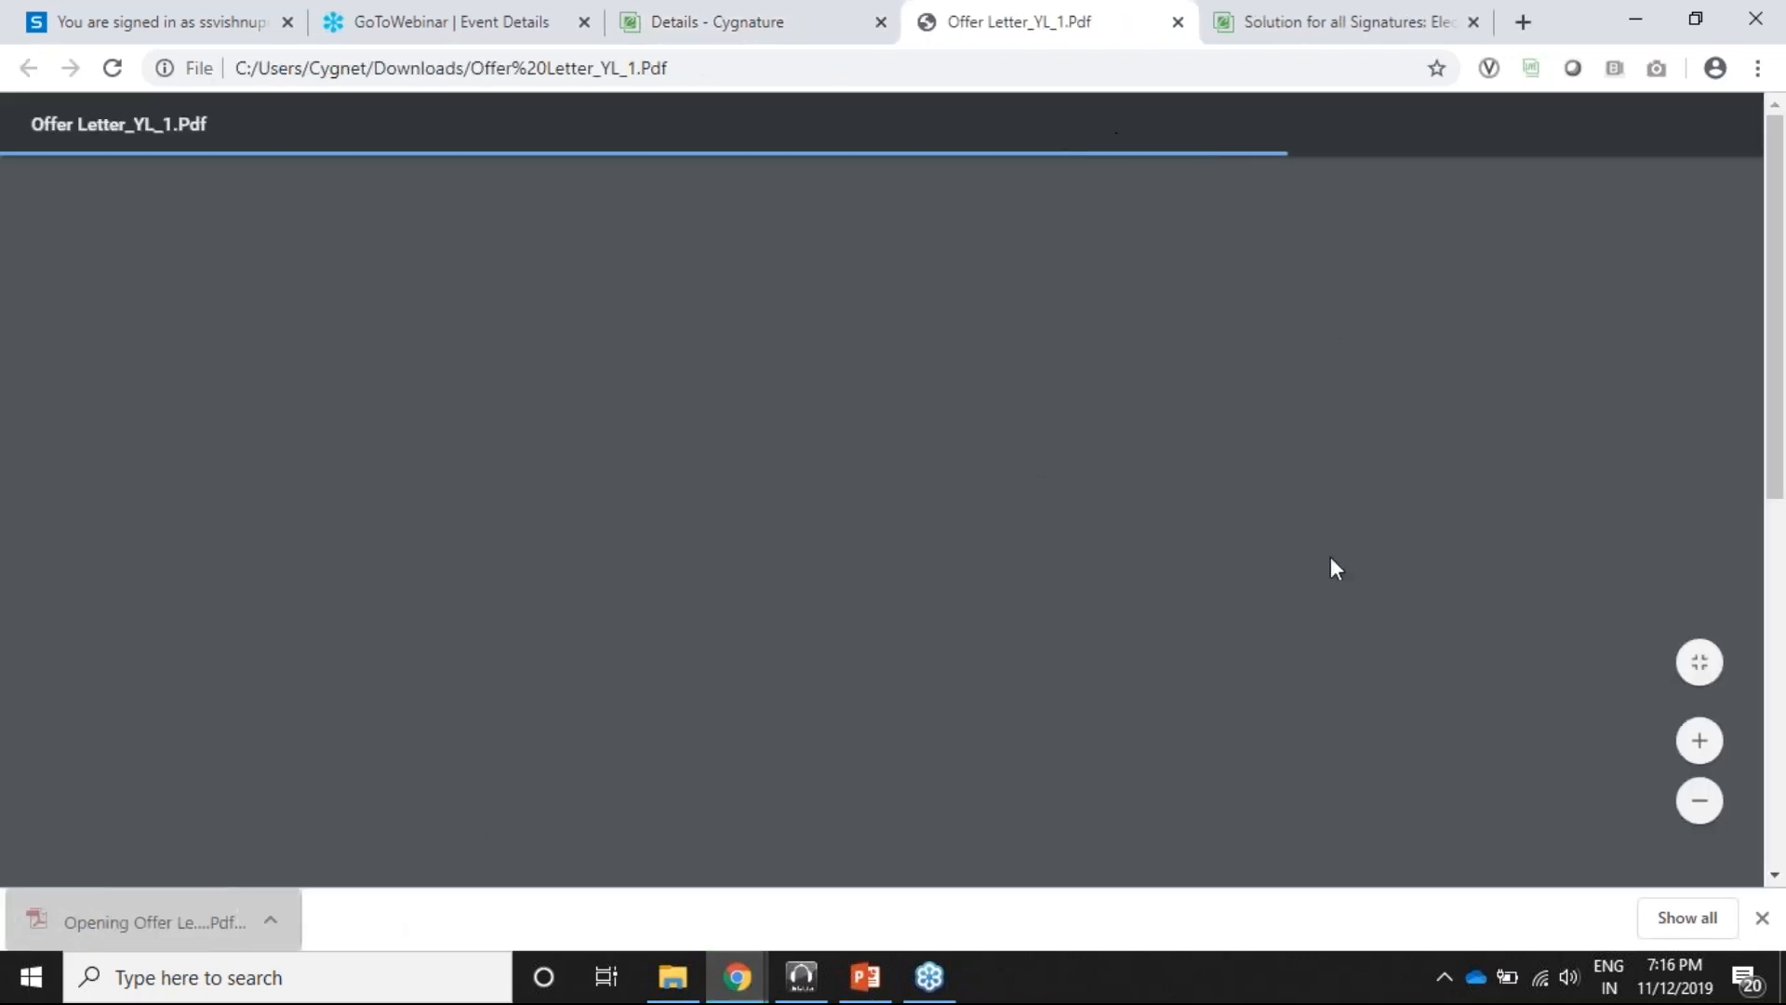
scroll(1024, 744, down, 3)
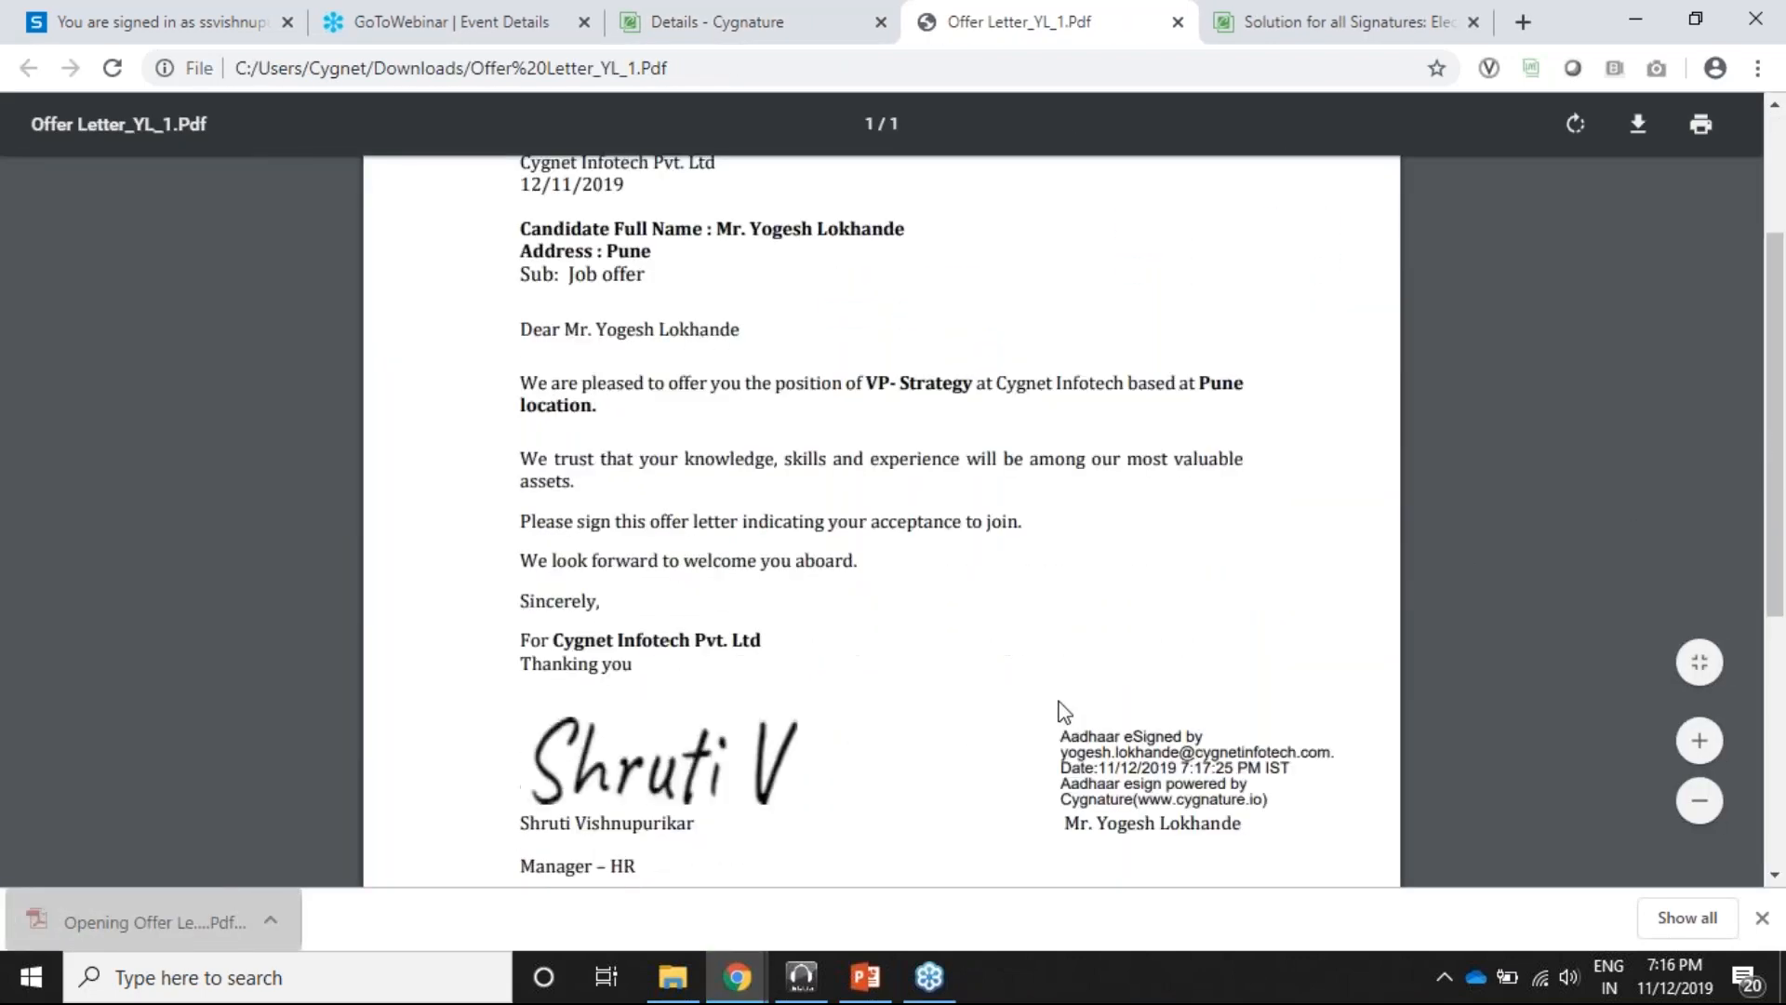
scroll(1063, 710, down, 5)
scroll(1069, 702, up, 2)
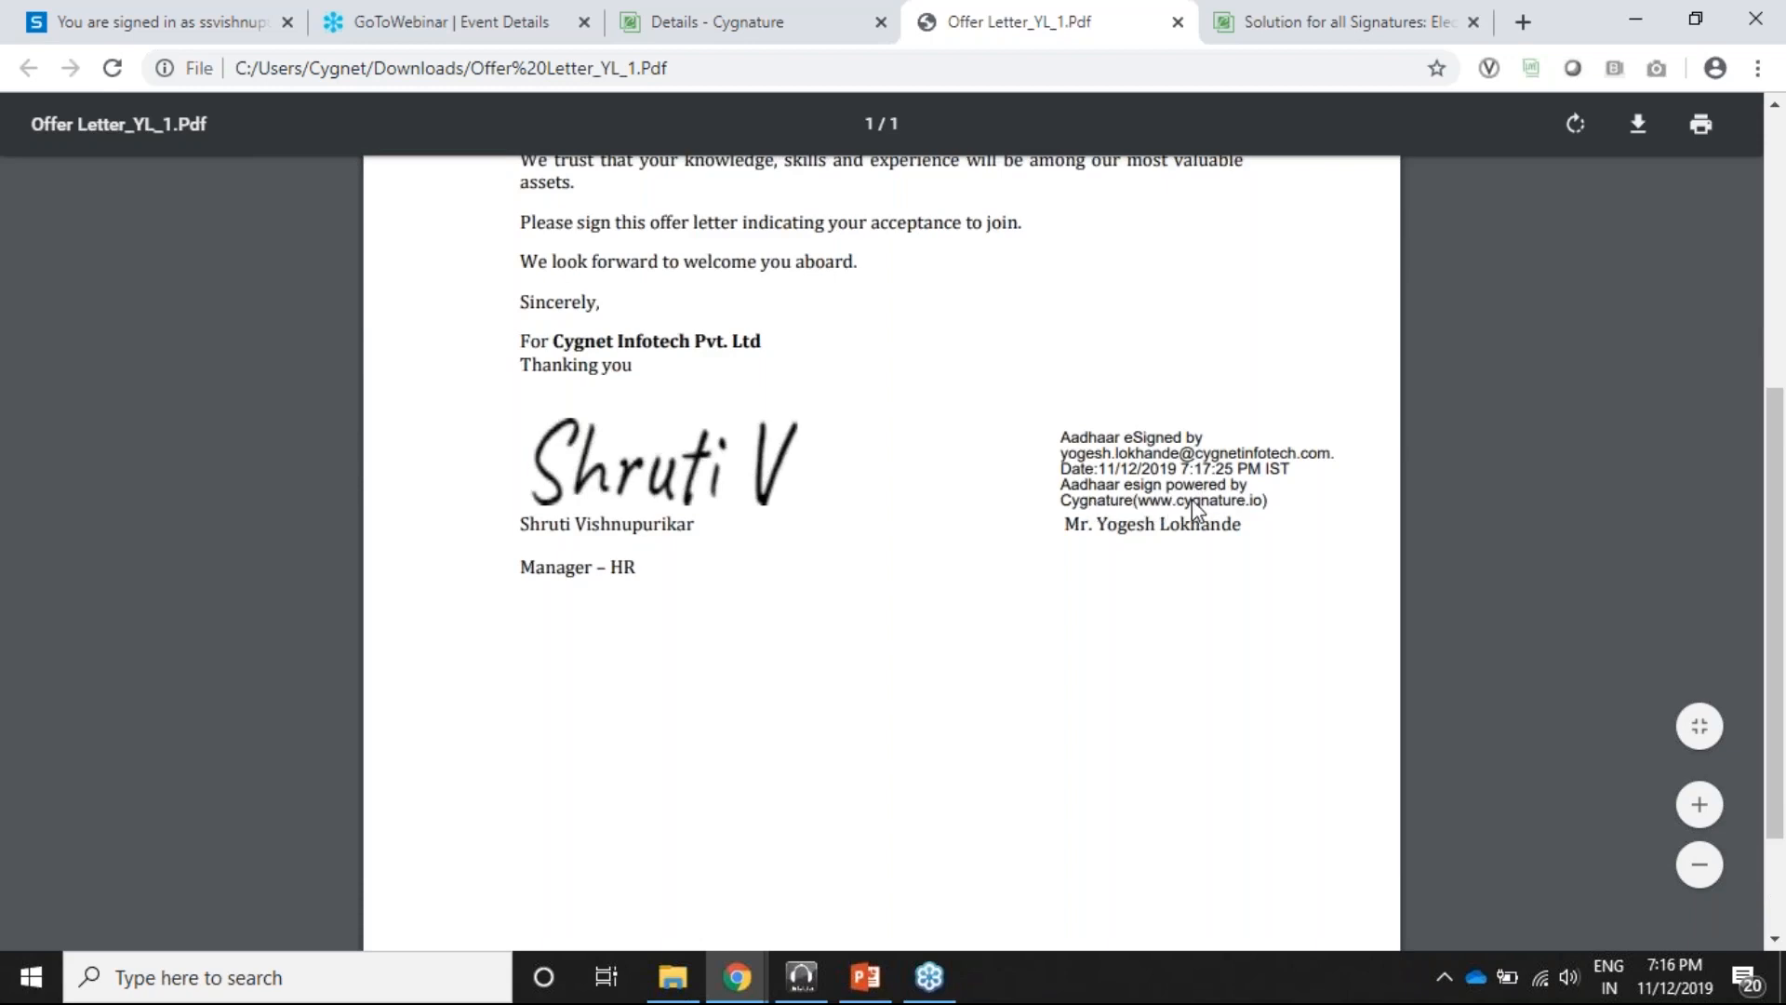
scroll(940, 571, up, 5)
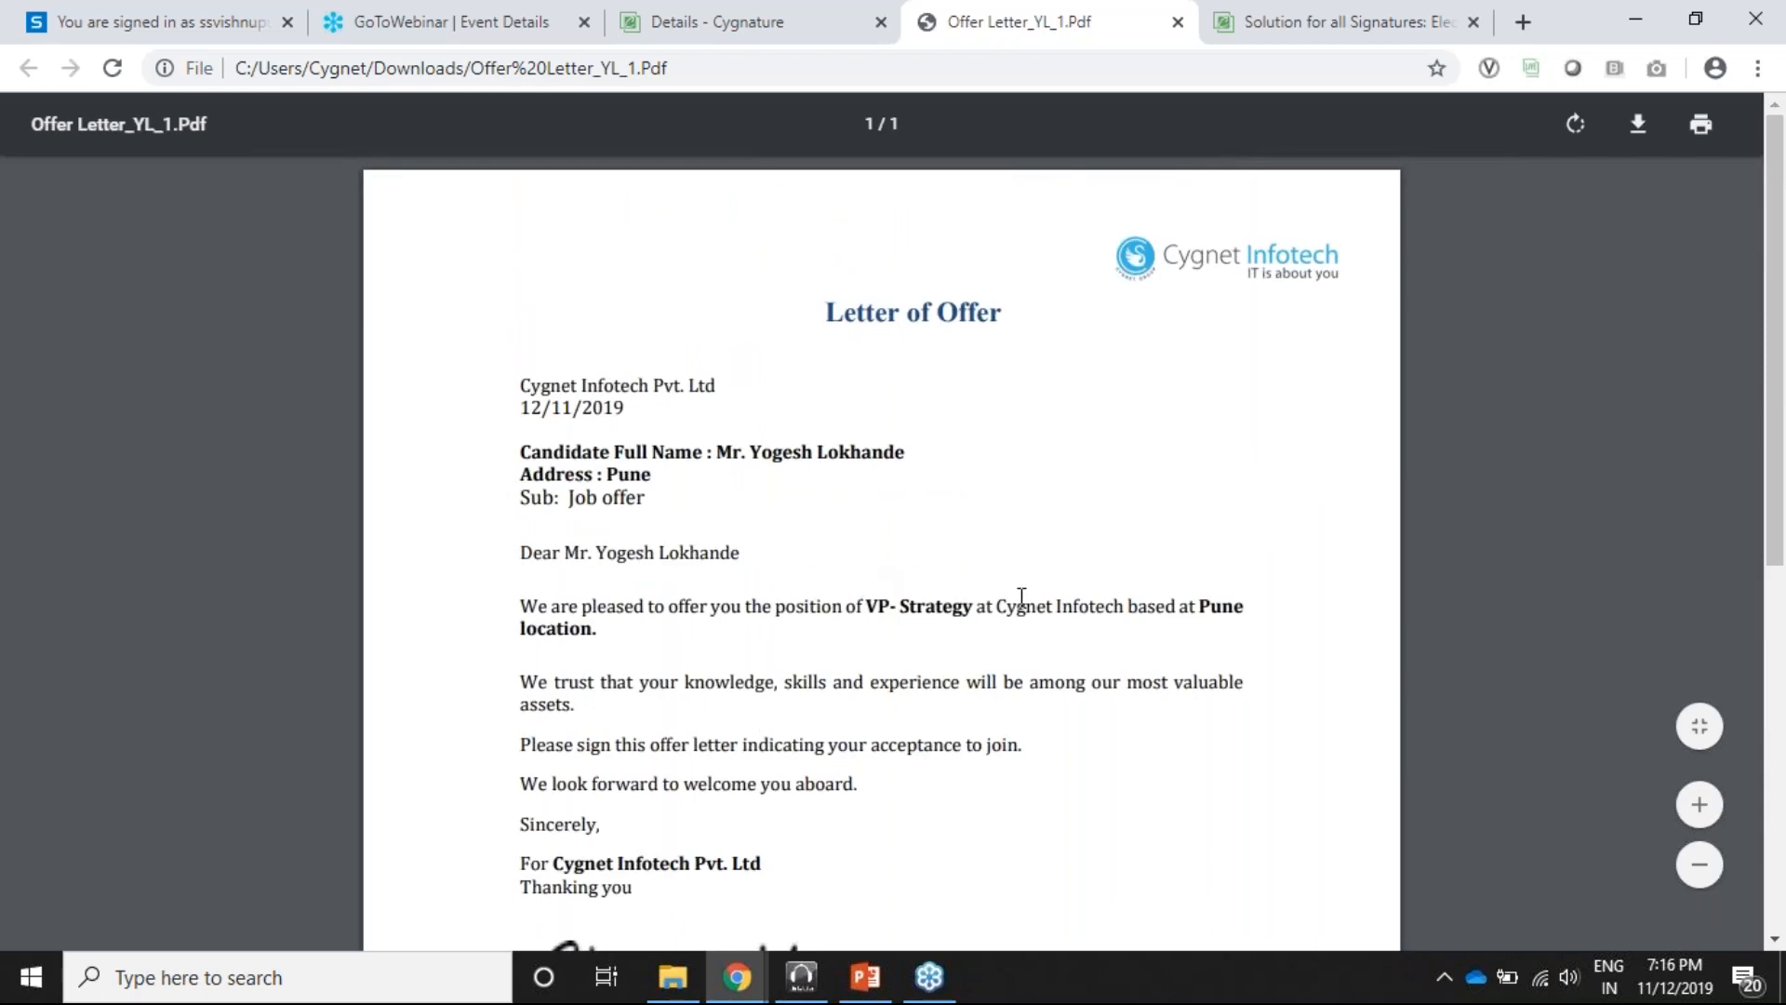
scroll(1223, 594, down, 4)
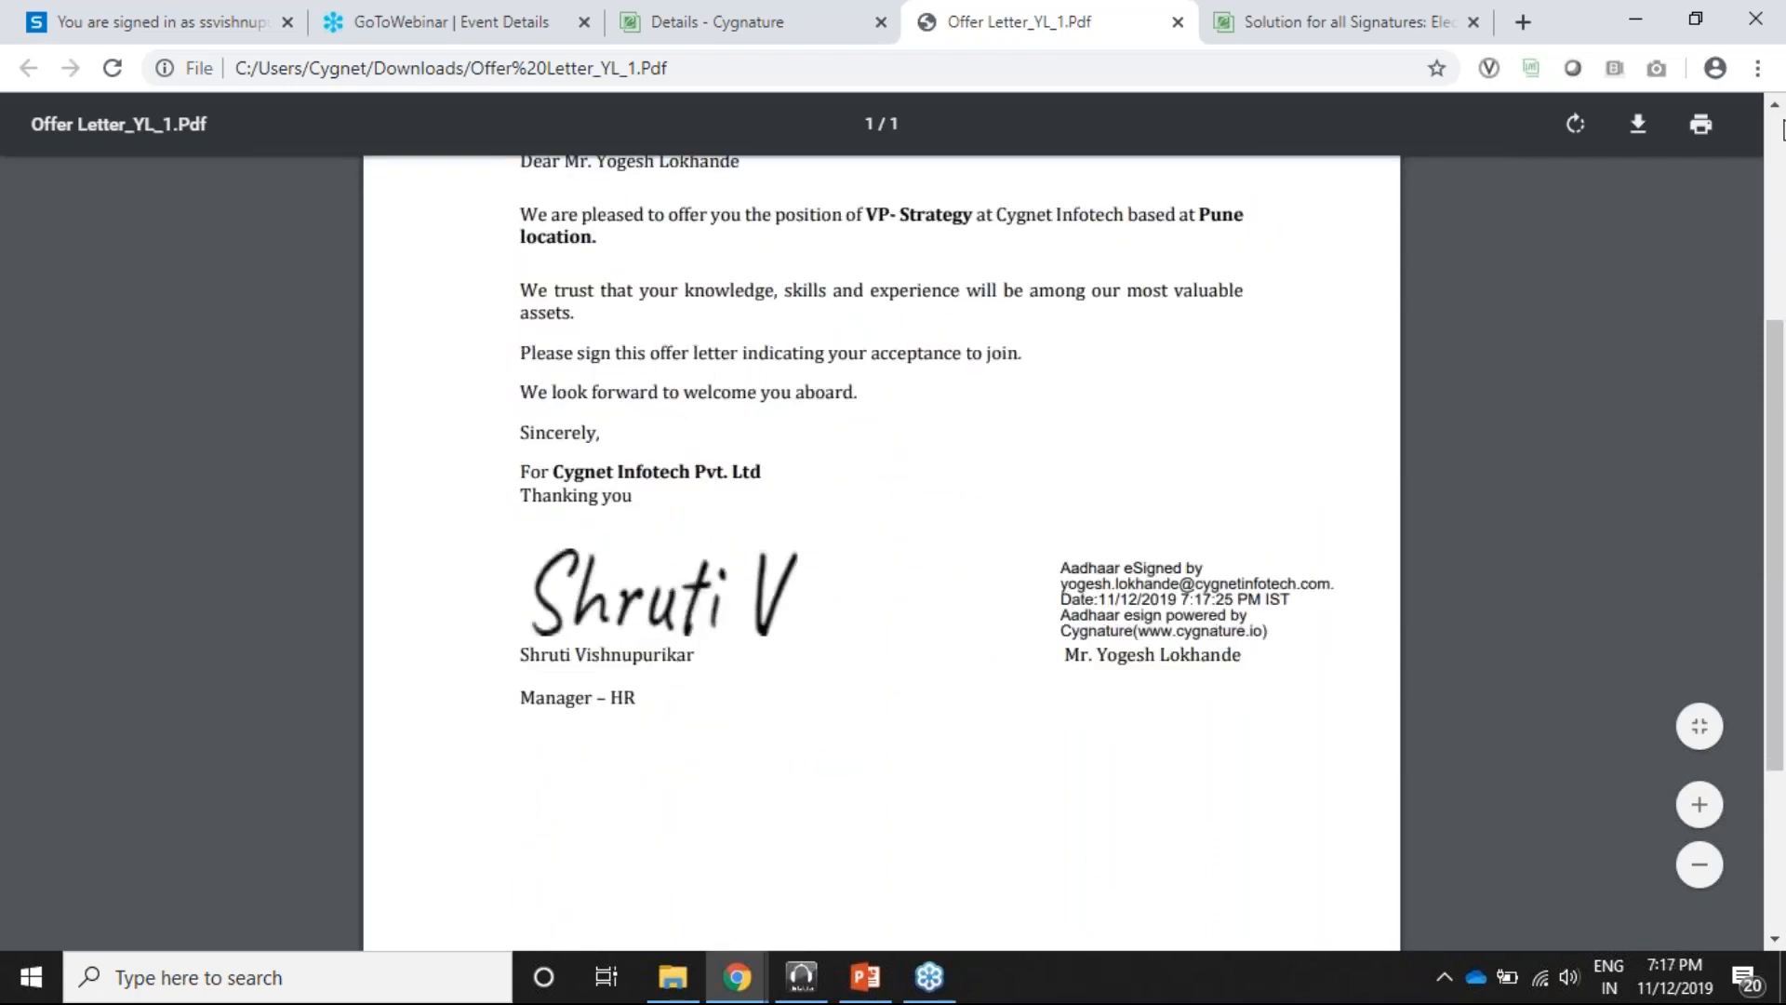
Switch to PowerPoint, start the slide show at slide 6 on onboarding documents, and reveal its manual process
click(877, 981)
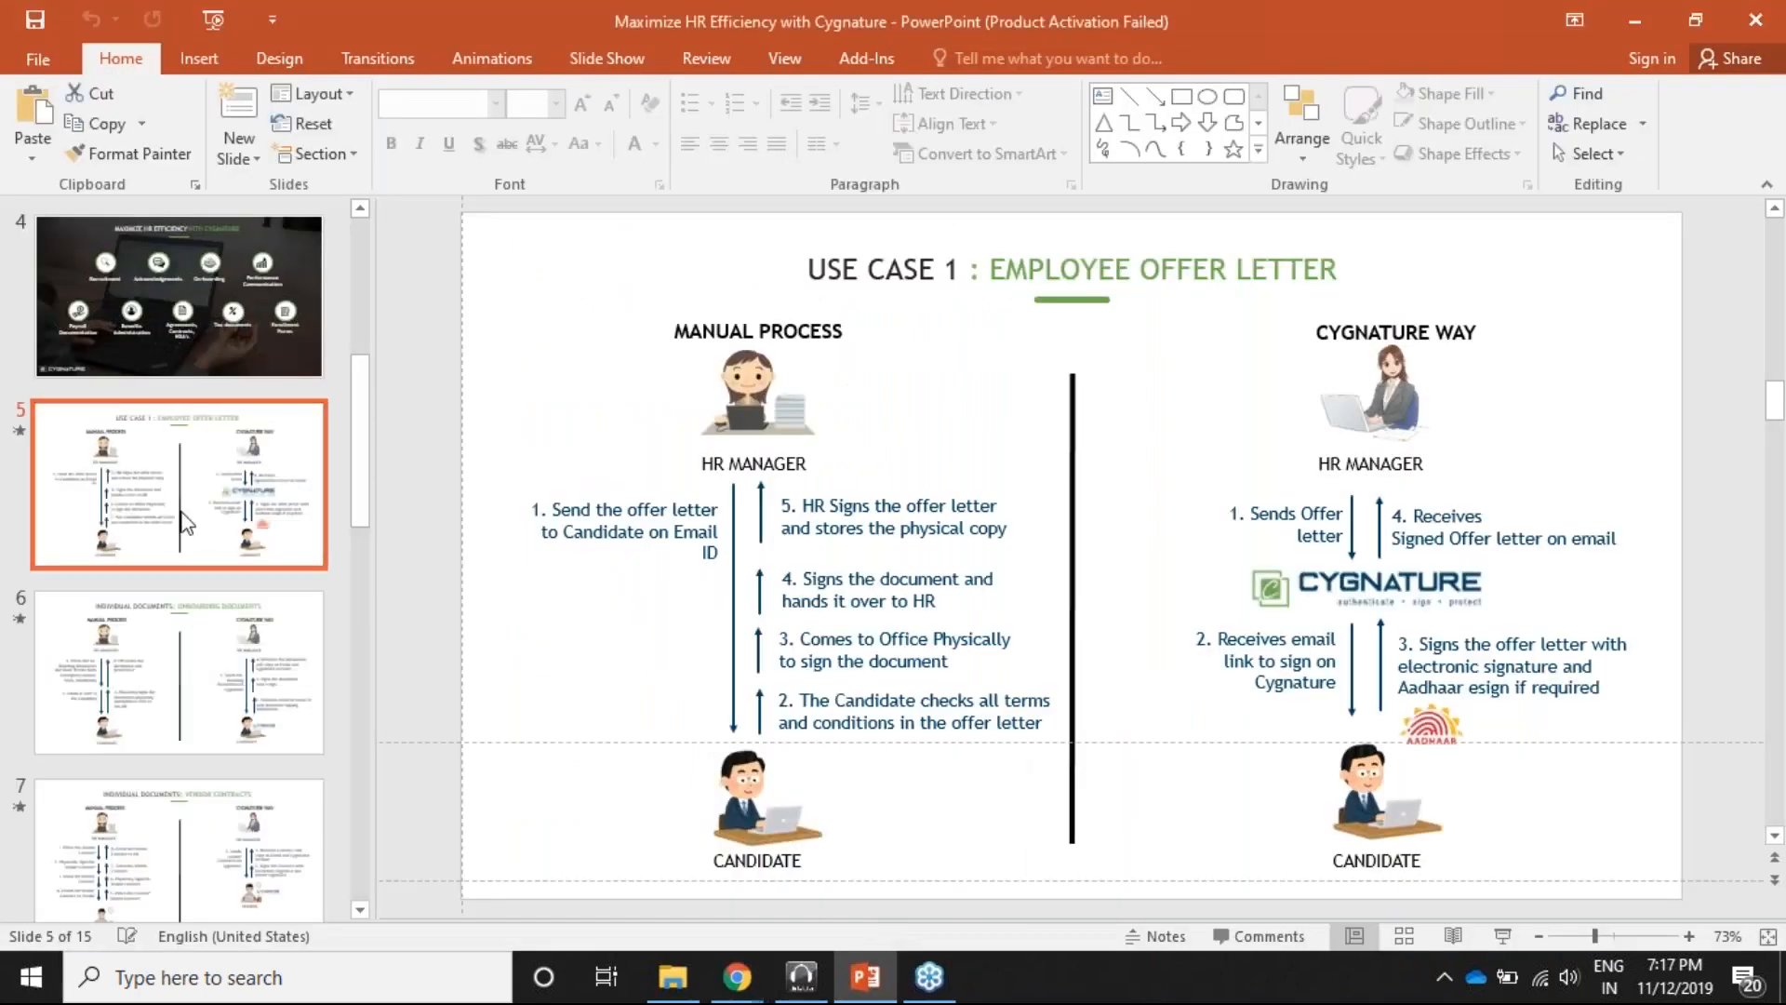
click(180, 619)
click(1504, 936)
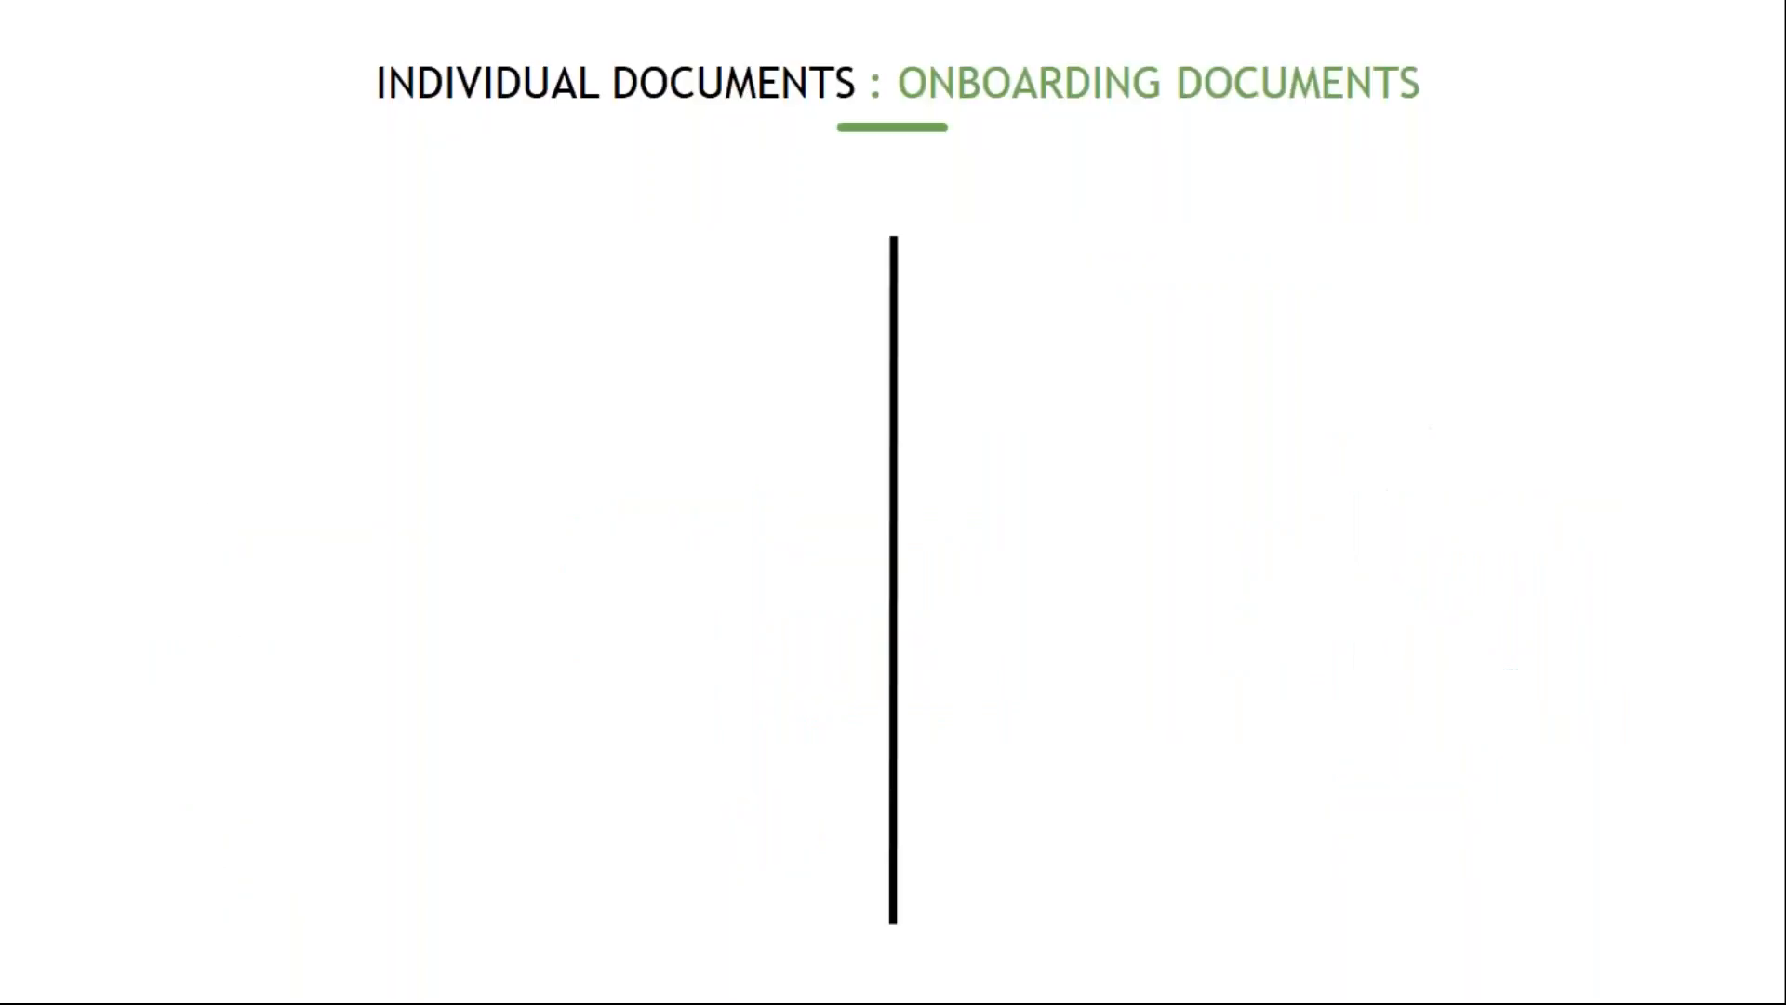
key(Right)
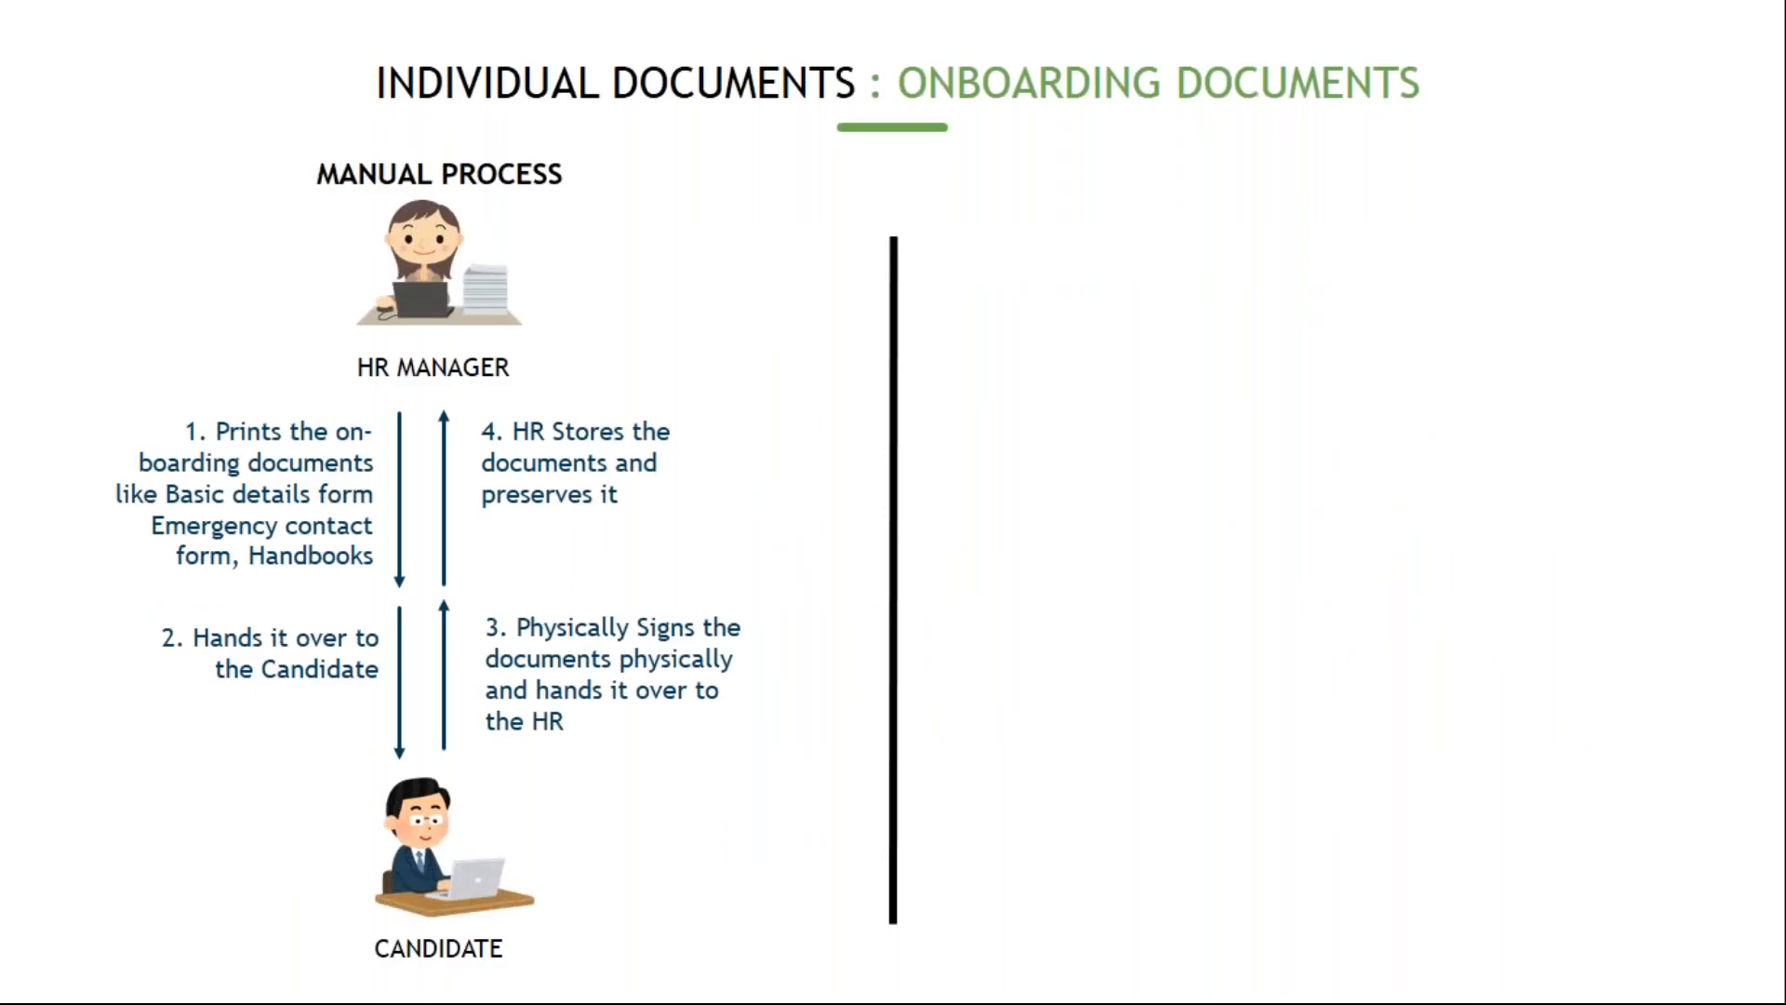
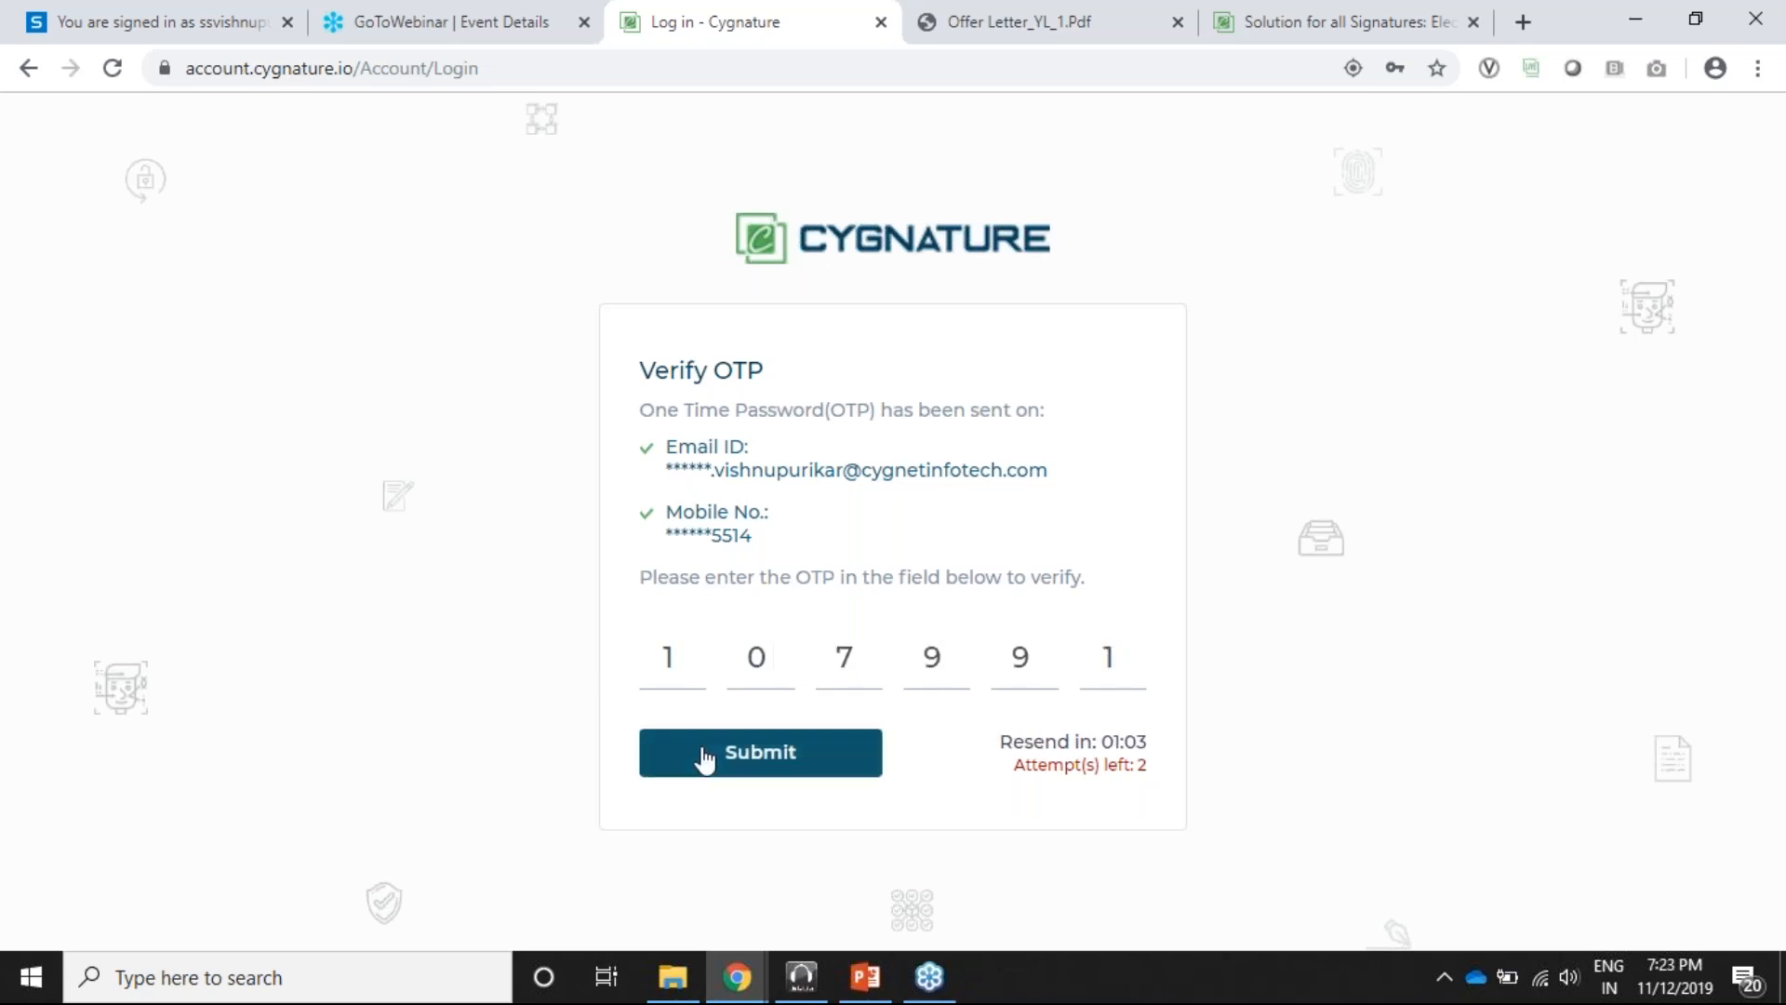
Enter the one-time password sent for the account login and submit it to reach the dashboard
click(701, 755)
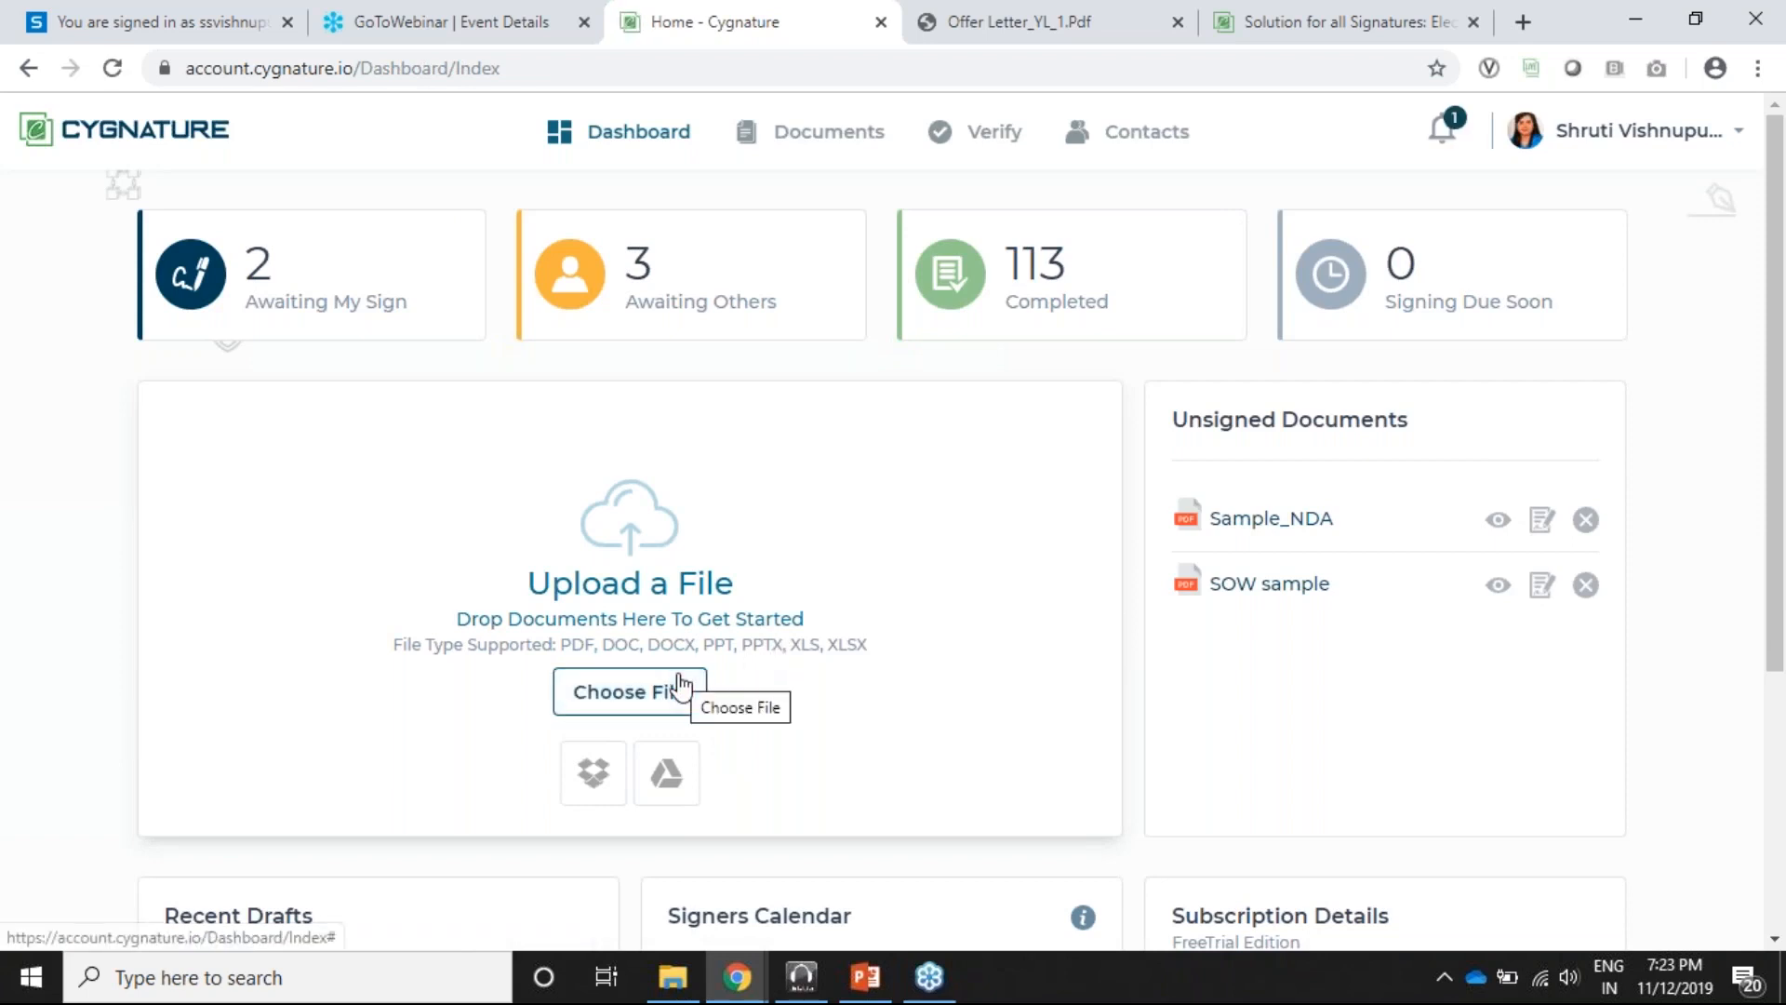
Start uploading a file and browse on DATA (D:) to Cygnature > 5 Marketing > Communication > Webinar
click(663, 709)
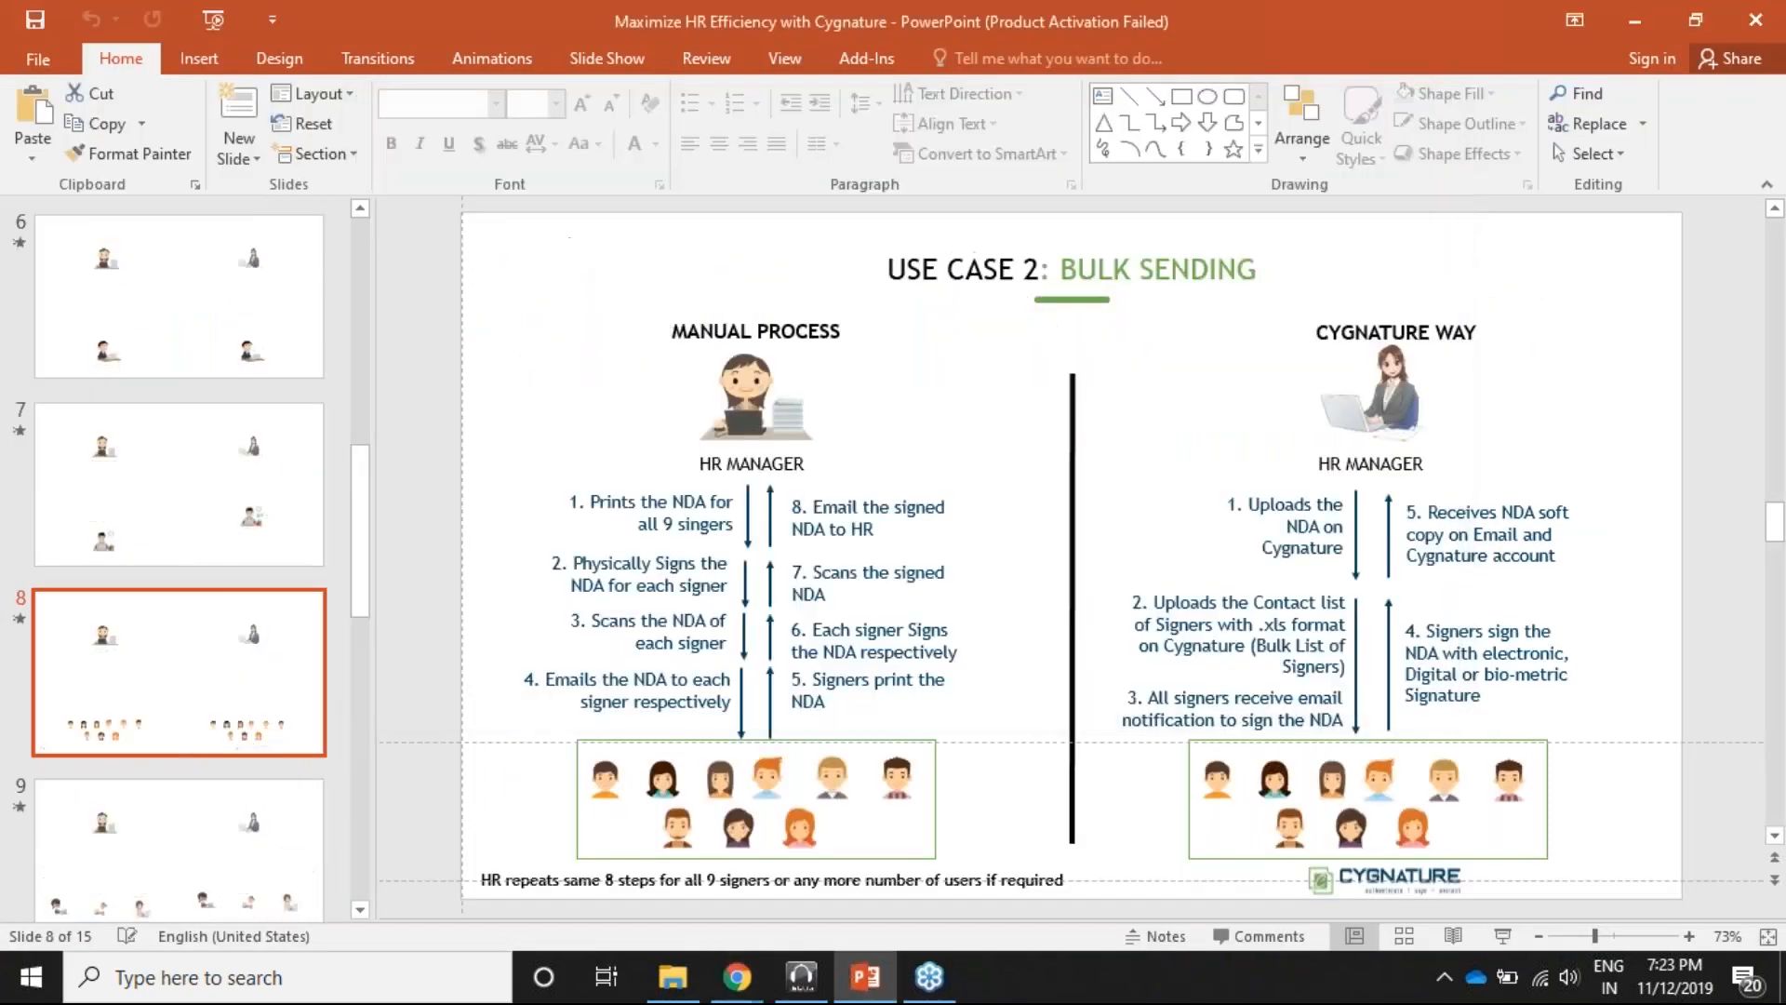
mouse_move(737, 977)
click(623, 917)
click(626, 709)
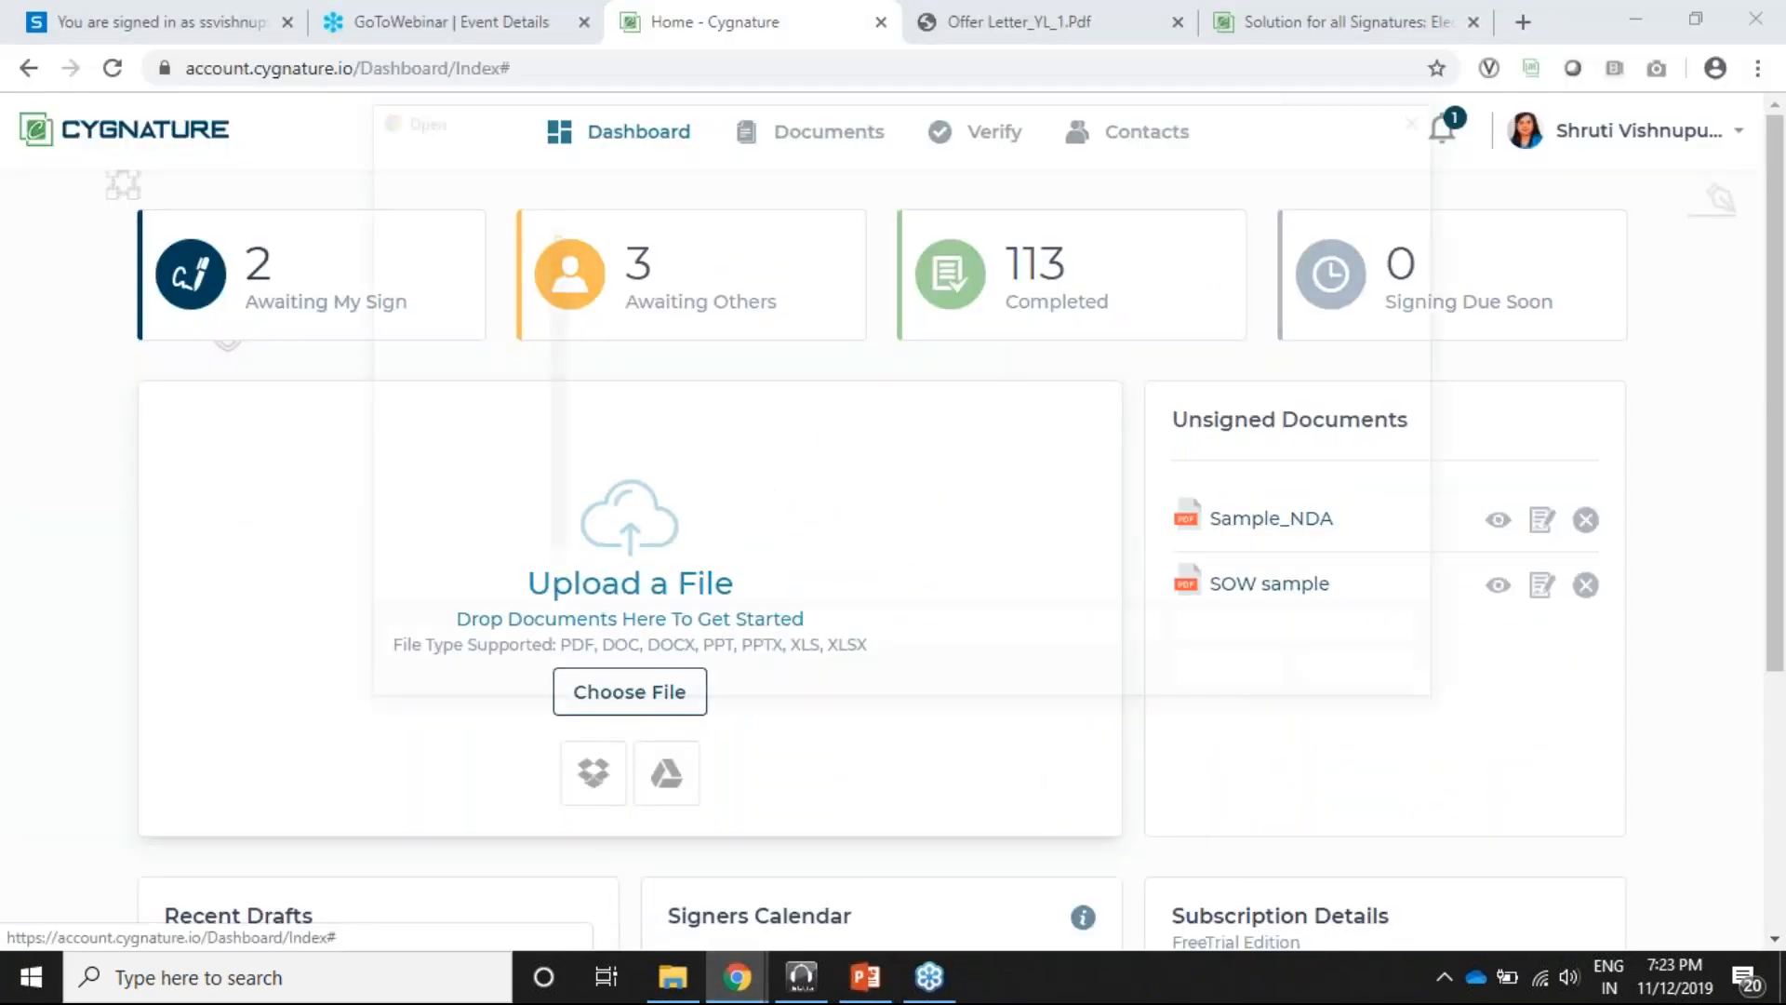
click(450, 287)
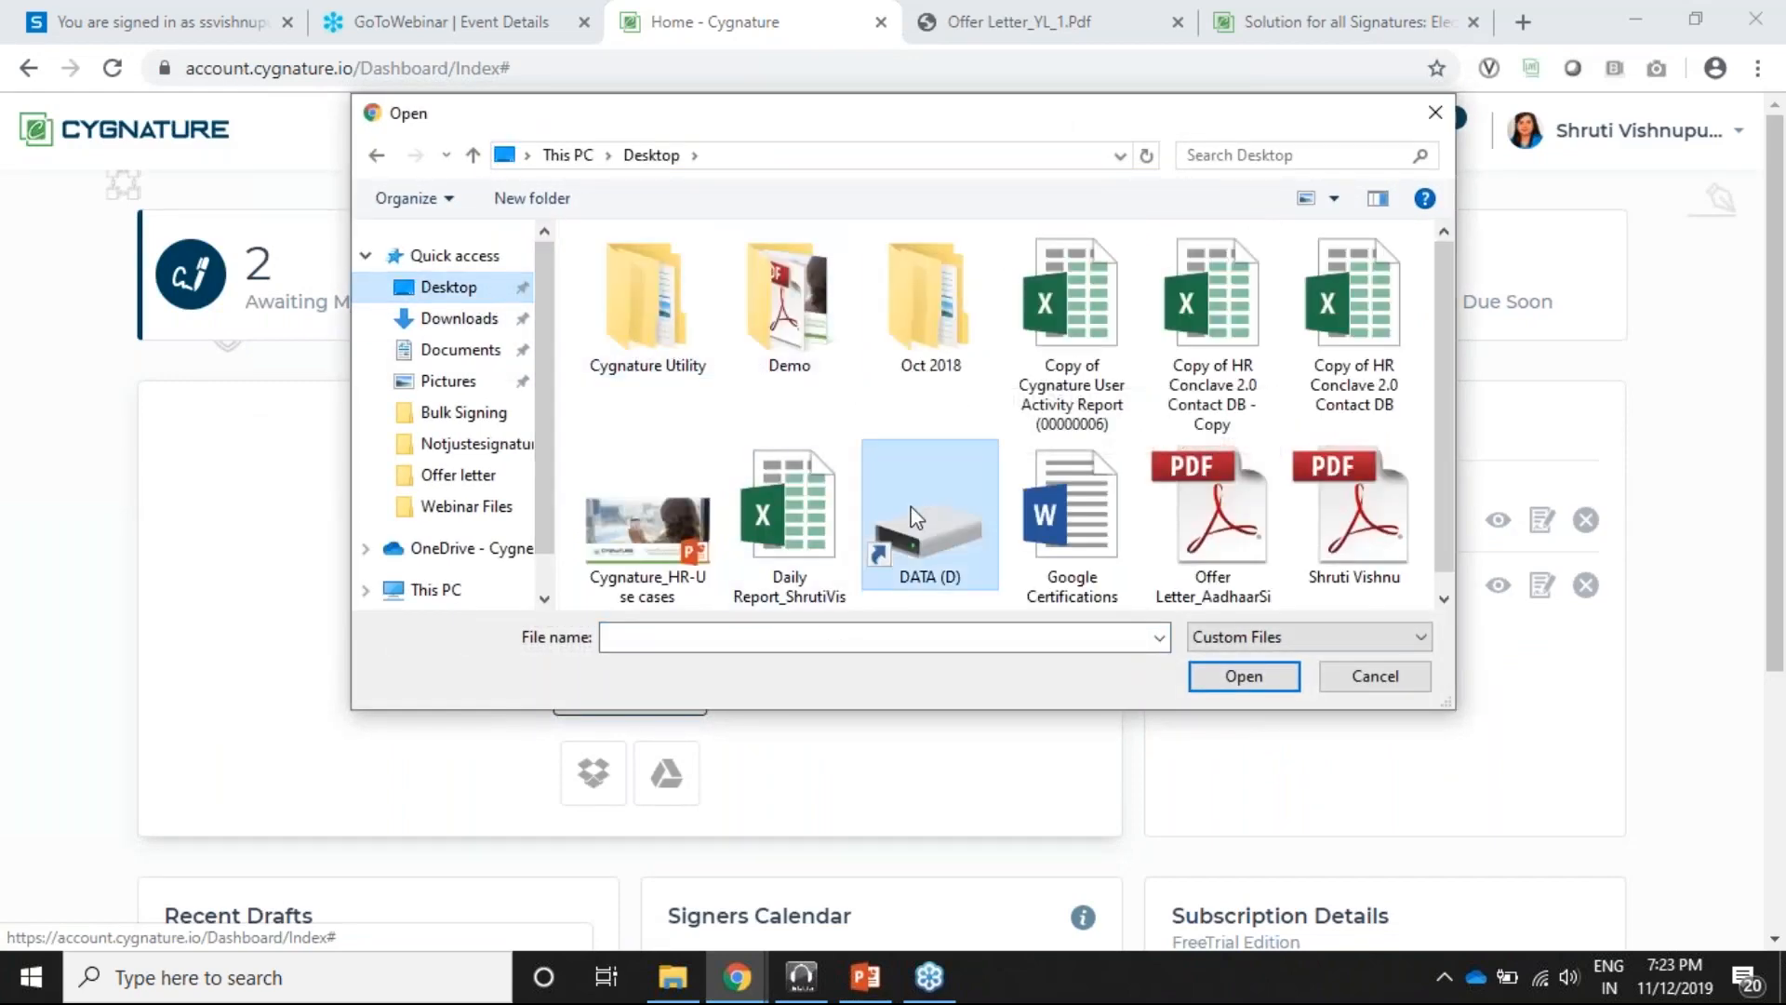
double_click(928, 538)
double_click(689, 329)
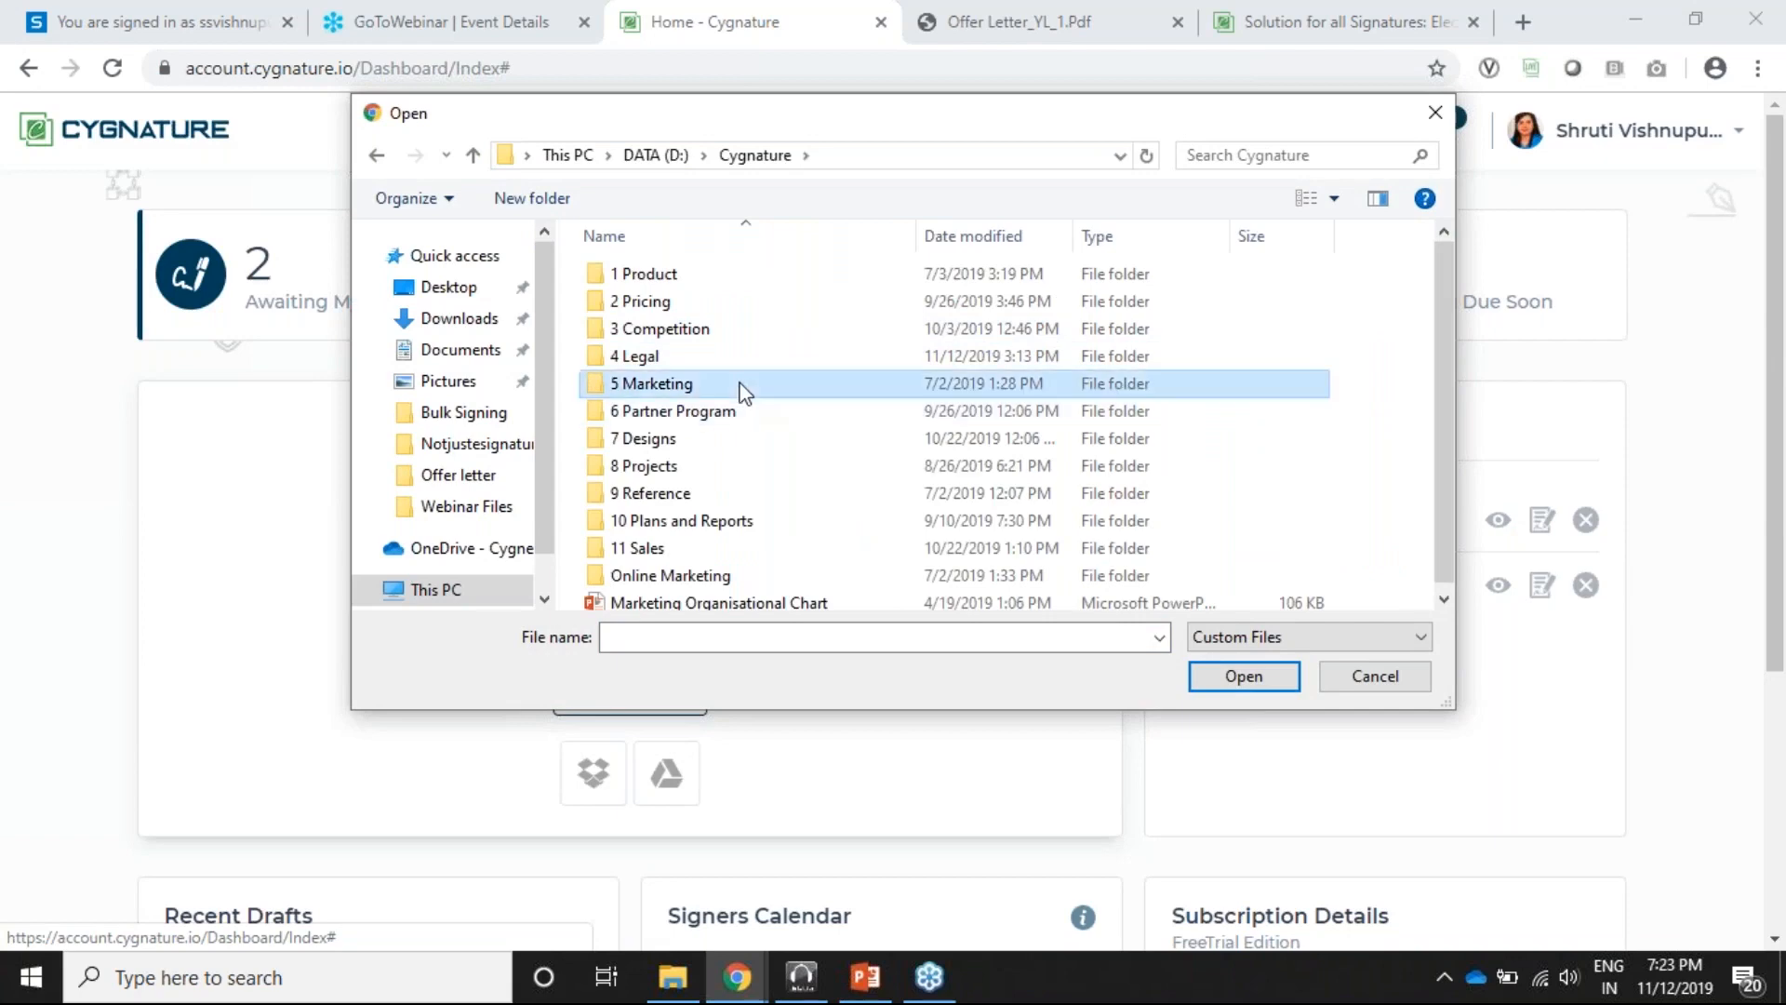
double_click(735, 383)
double_click(724, 328)
double_click(724, 328)
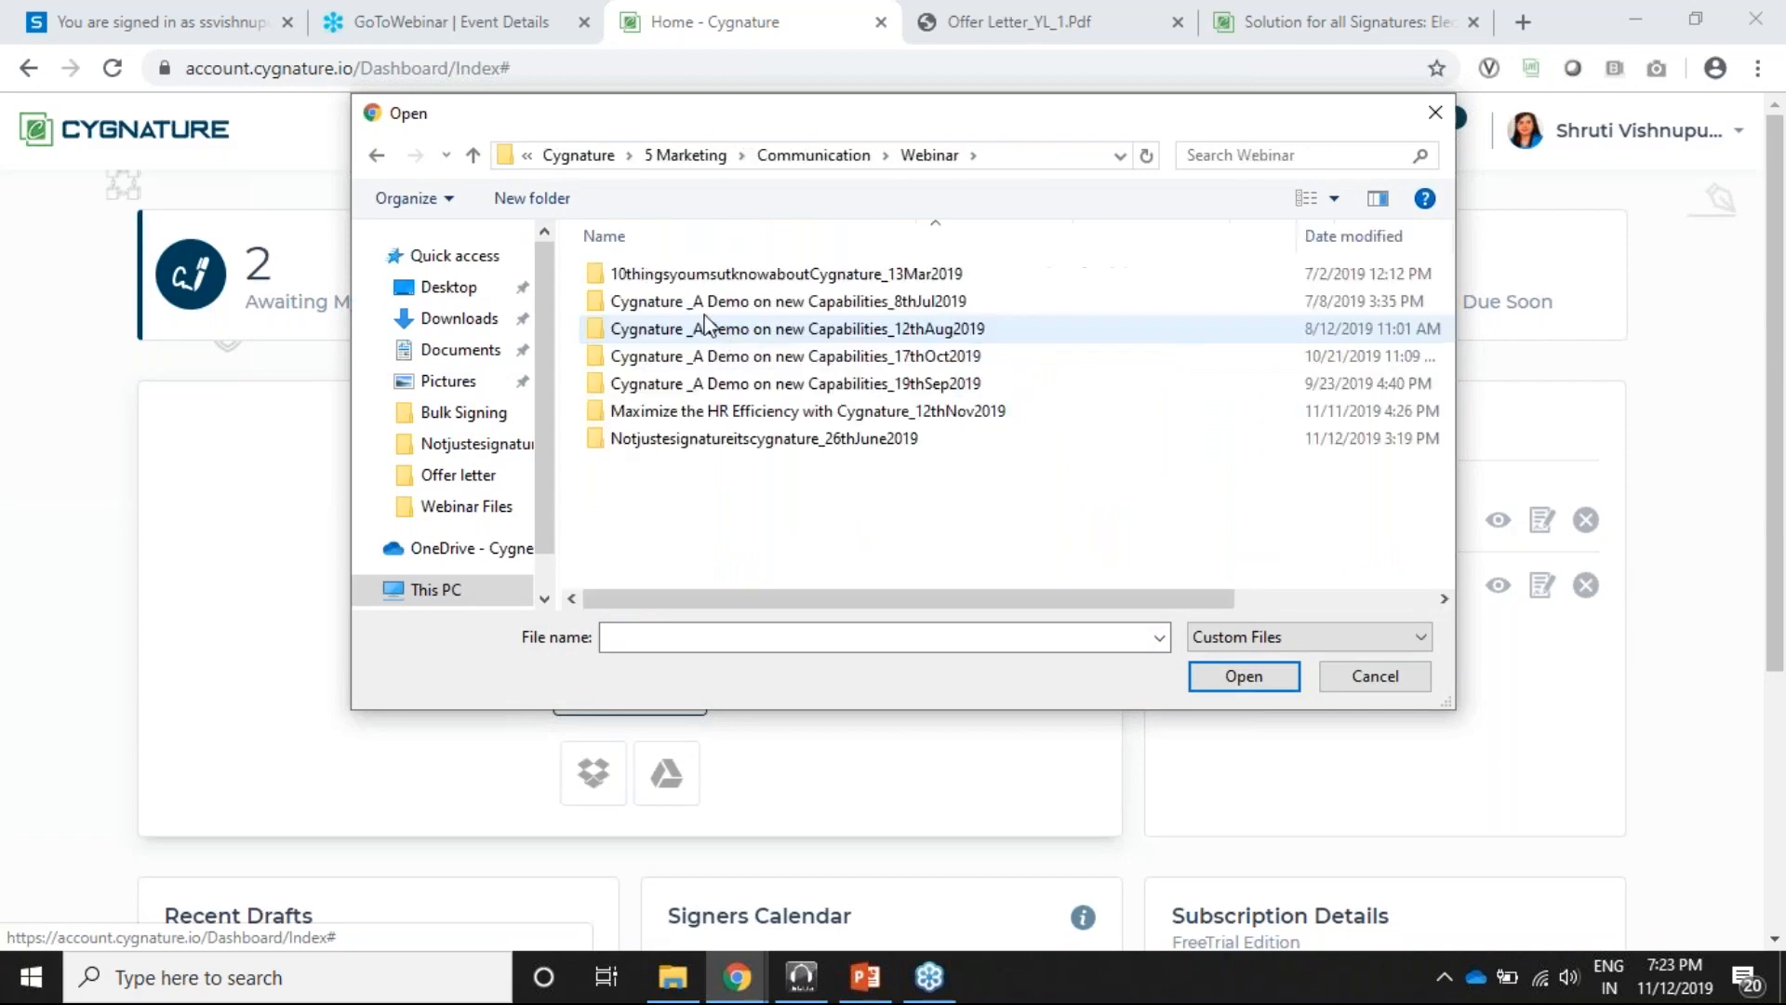
Upload HR Policy from the Bulk Signing folder in the 12thNov2019 webinar's Webinar Files
double_click(973, 412)
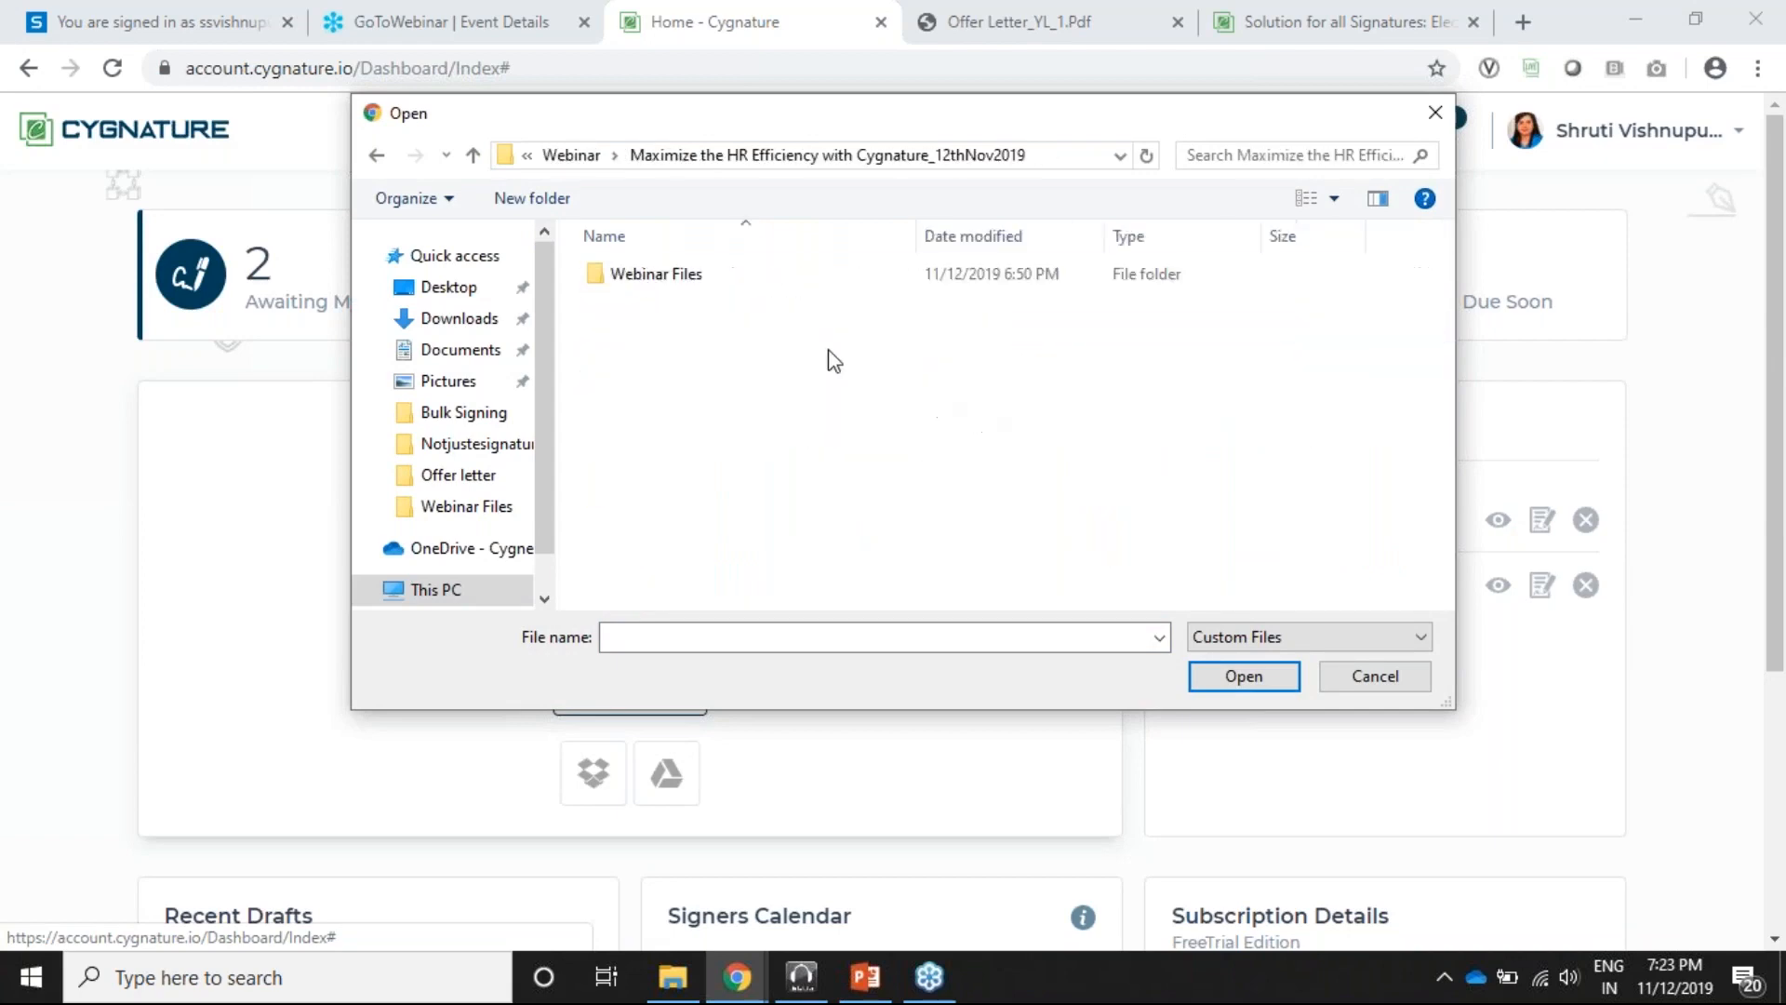
double_click(682, 279)
double_click(689, 277)
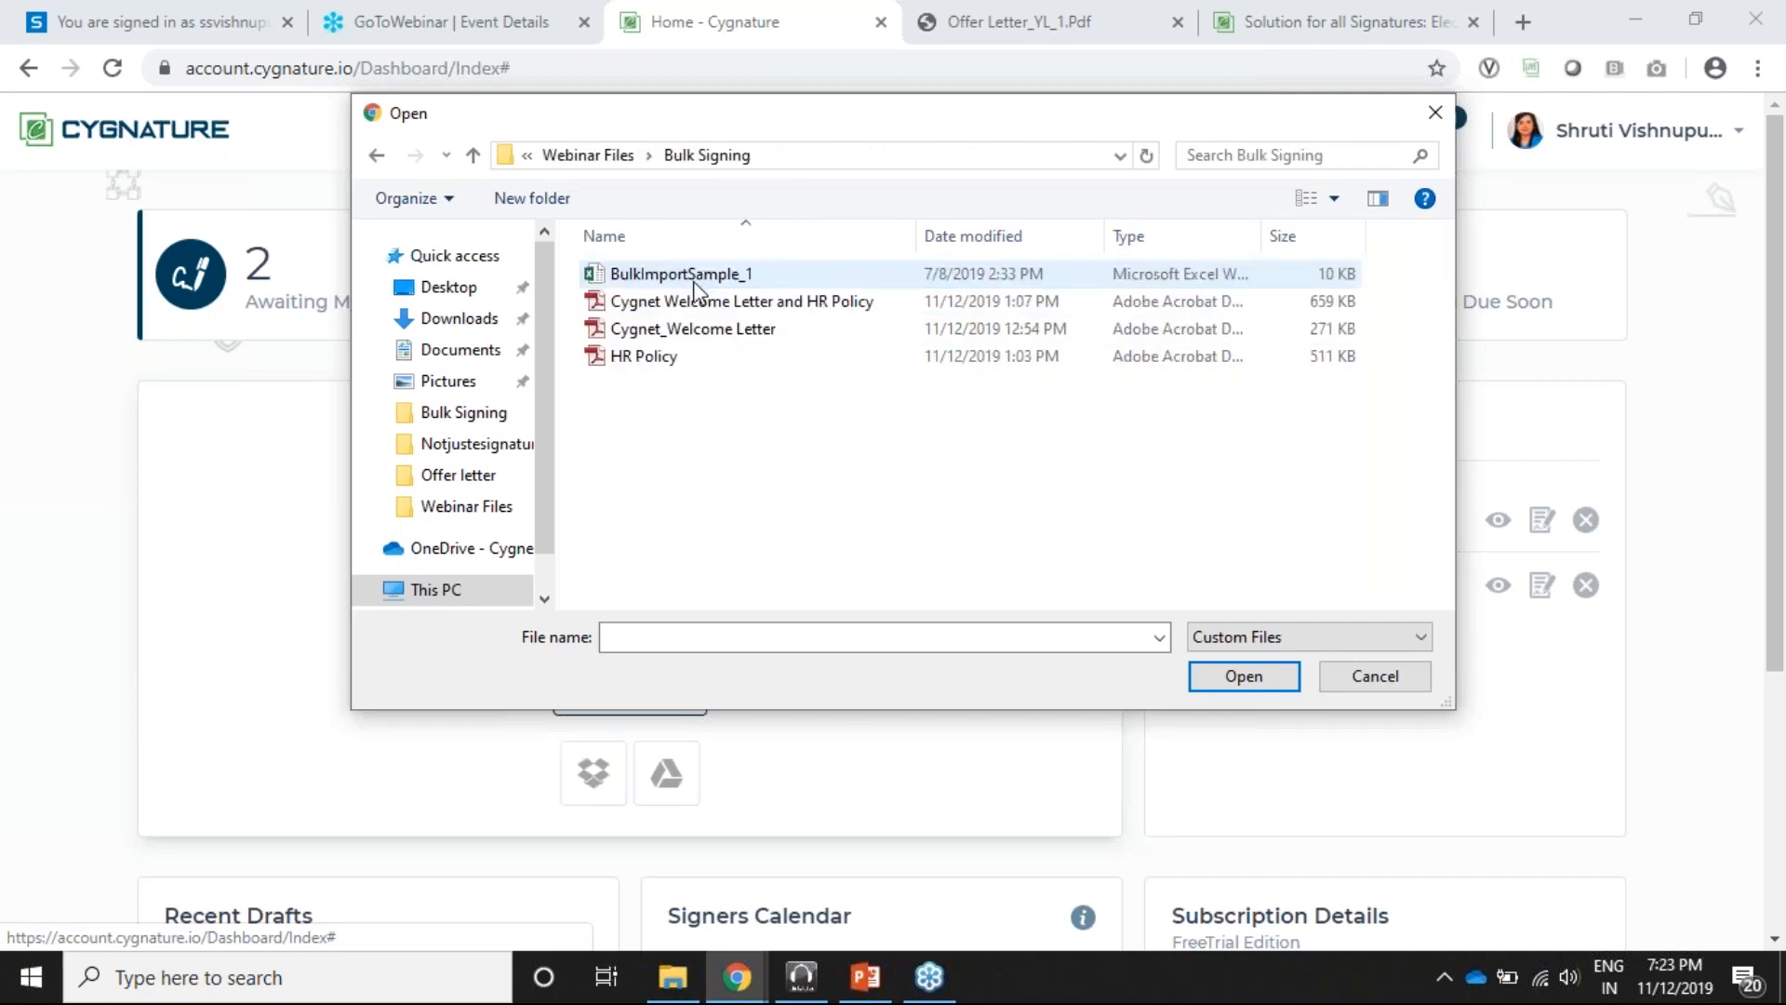
click(753, 363)
click(1236, 689)
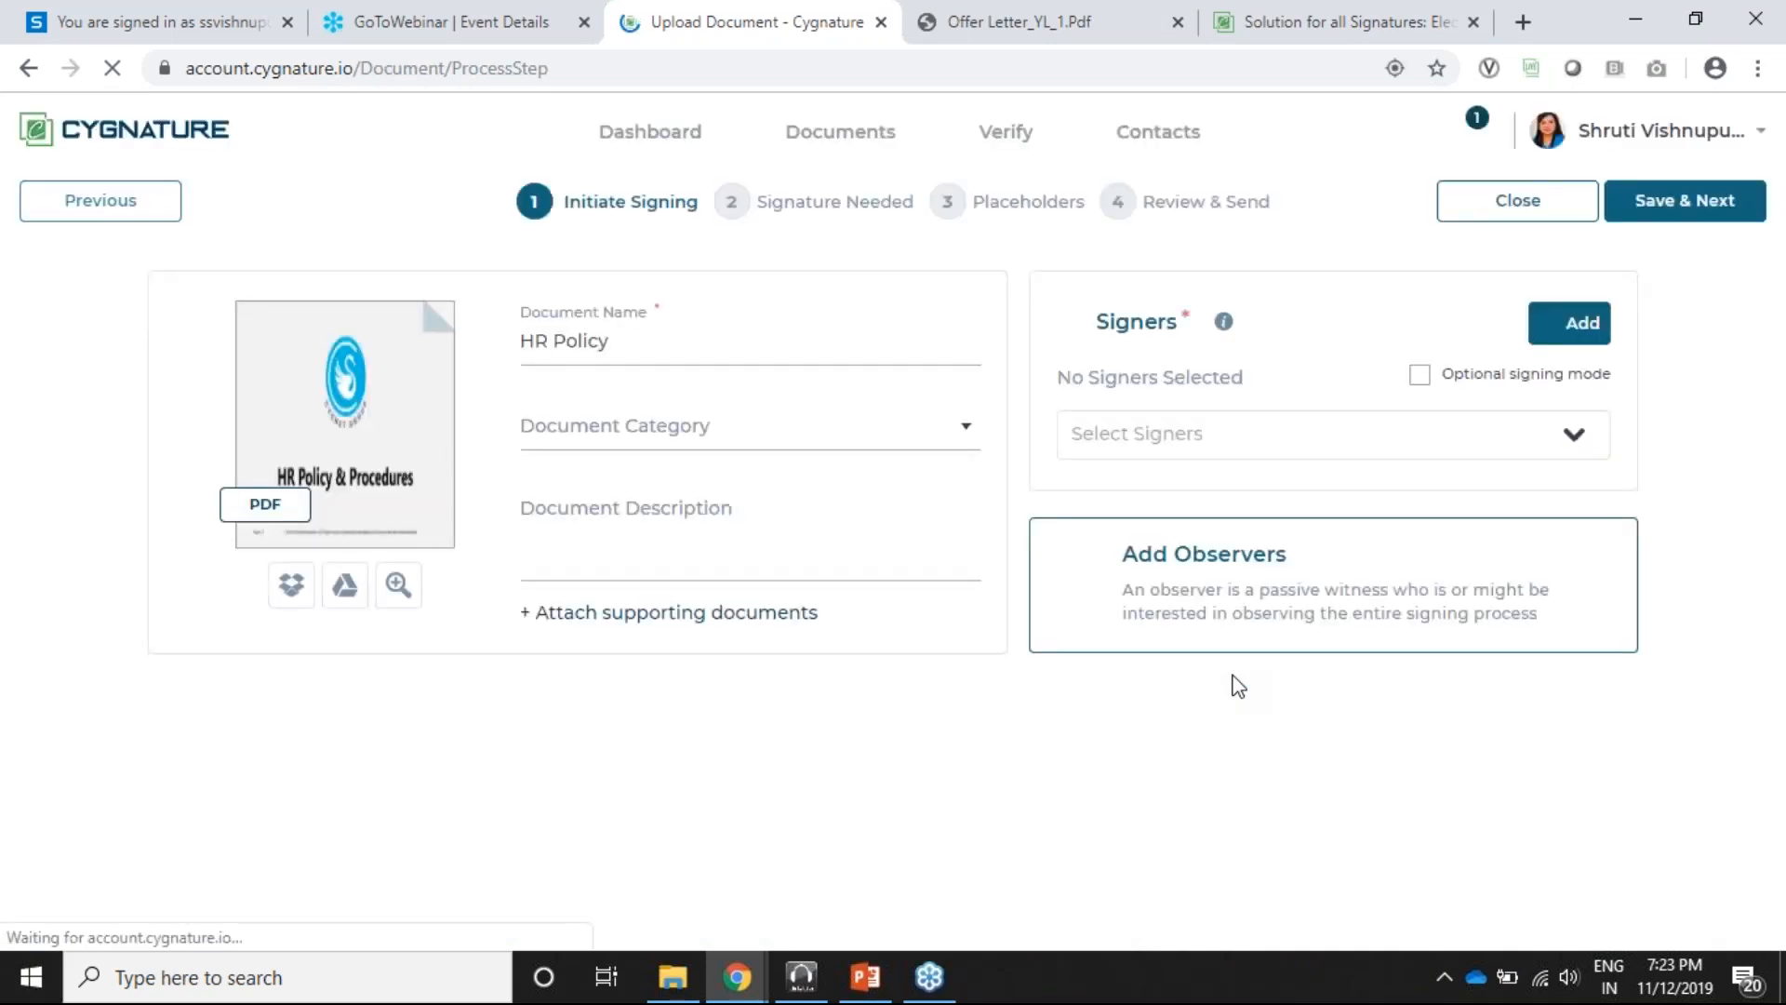
Set the document category to Employee On boarding and the description to "This is HR Policy, please review the same and sign it as acknowledgement."
click(633, 438)
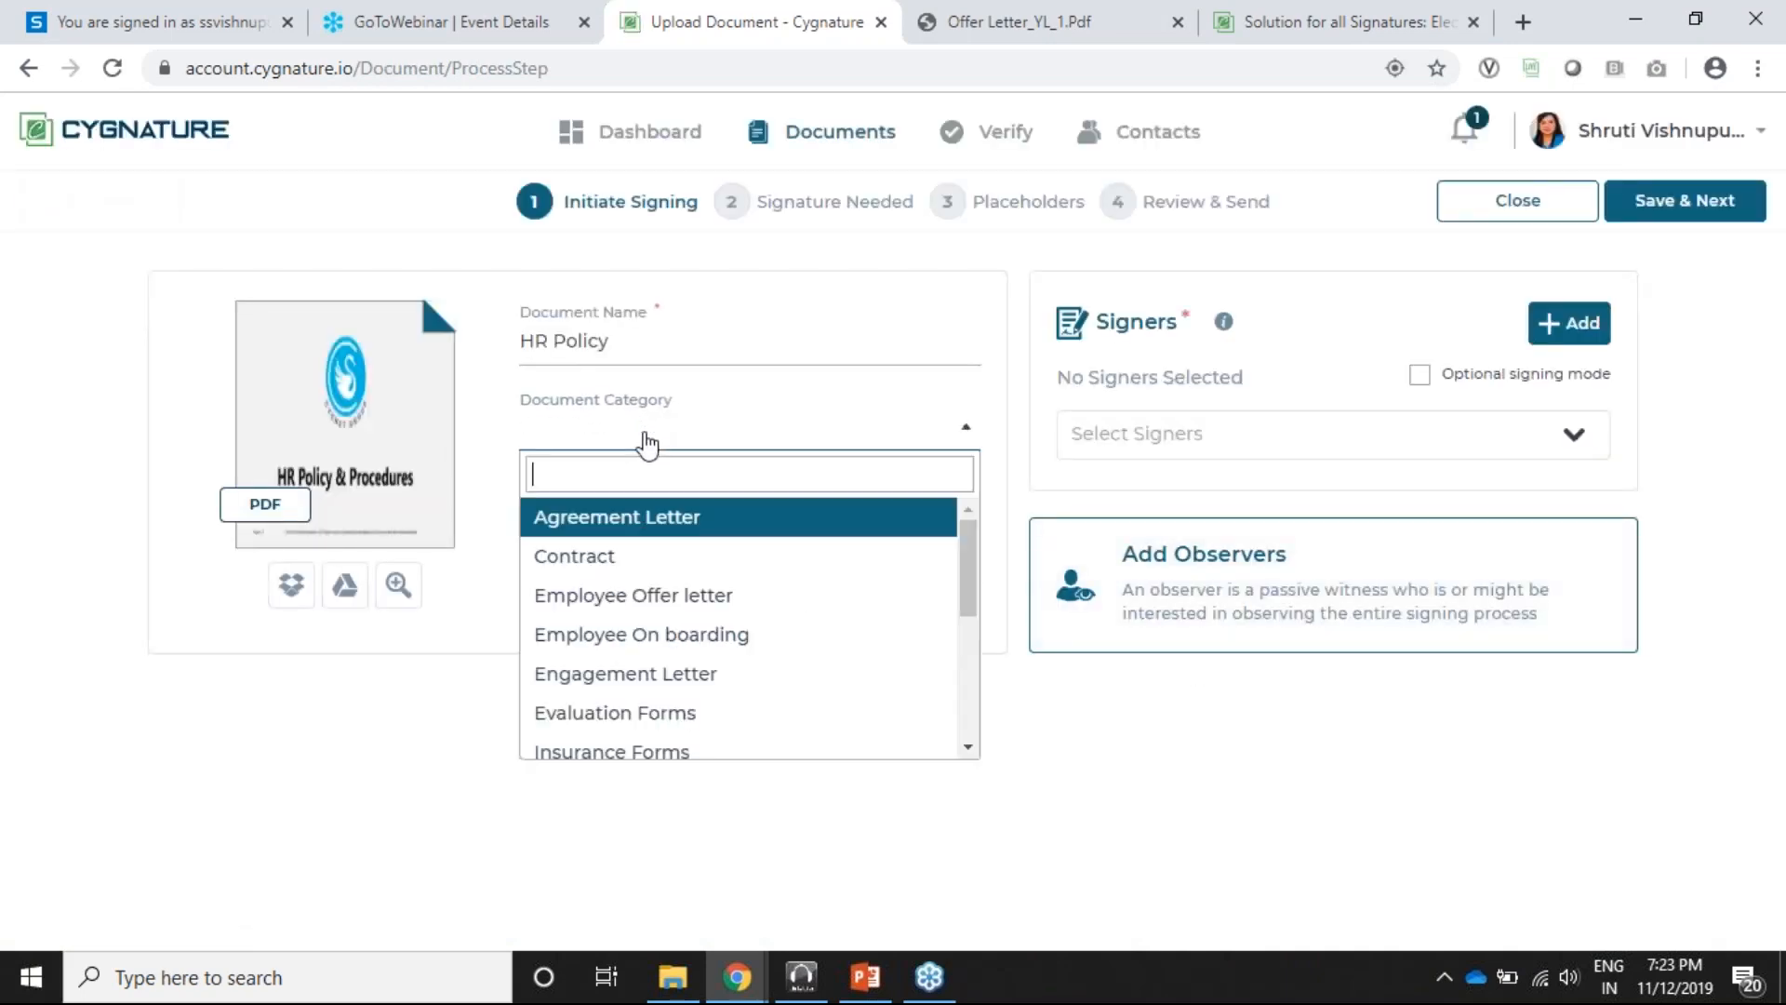
click(710, 651)
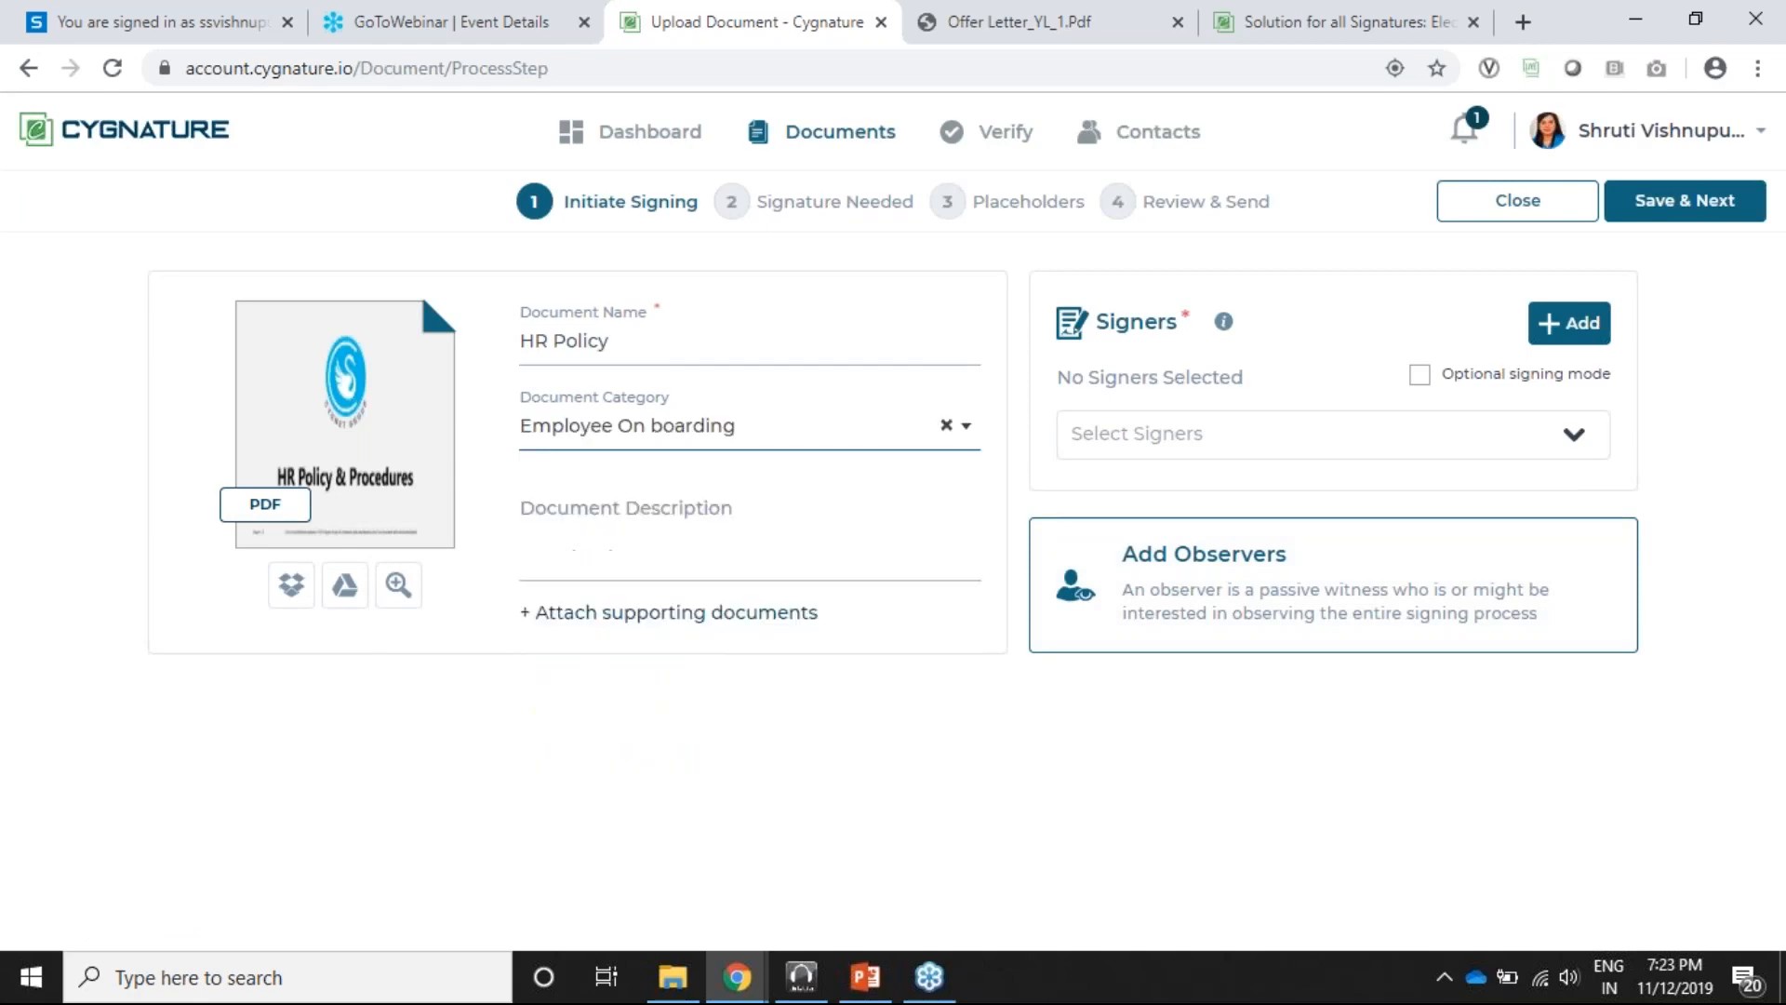
click(599, 541)
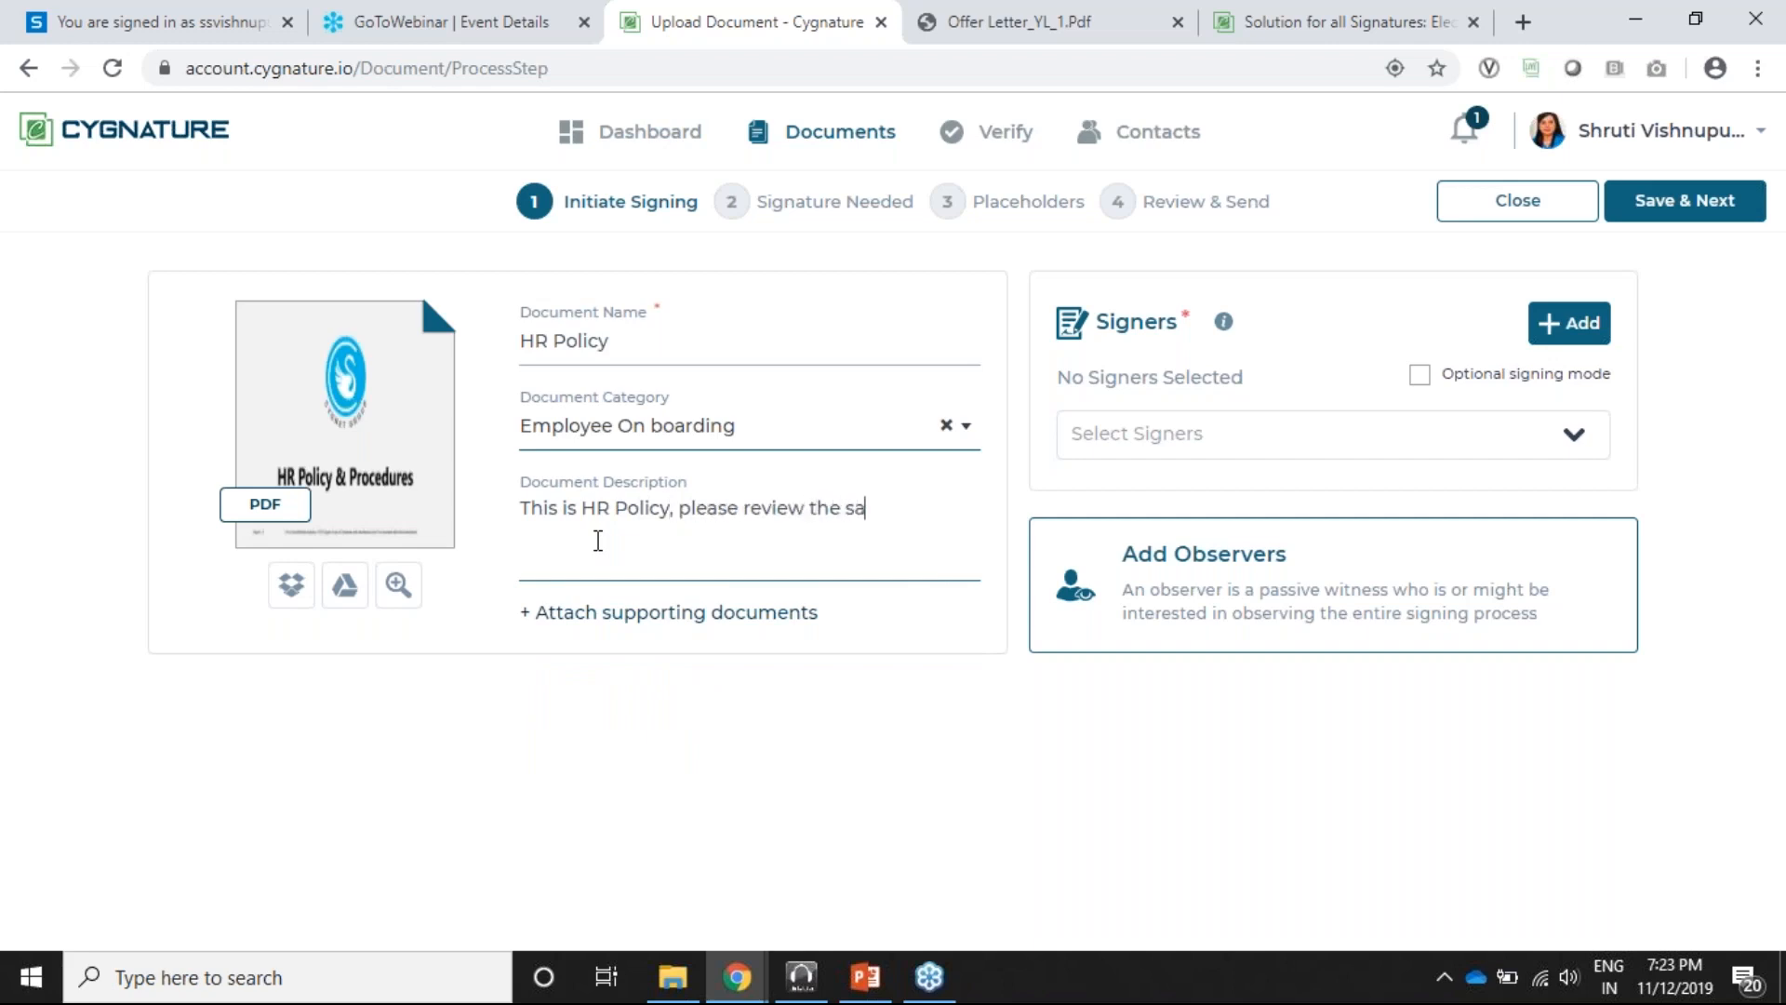
text(nd sign it as acknowledgement.)
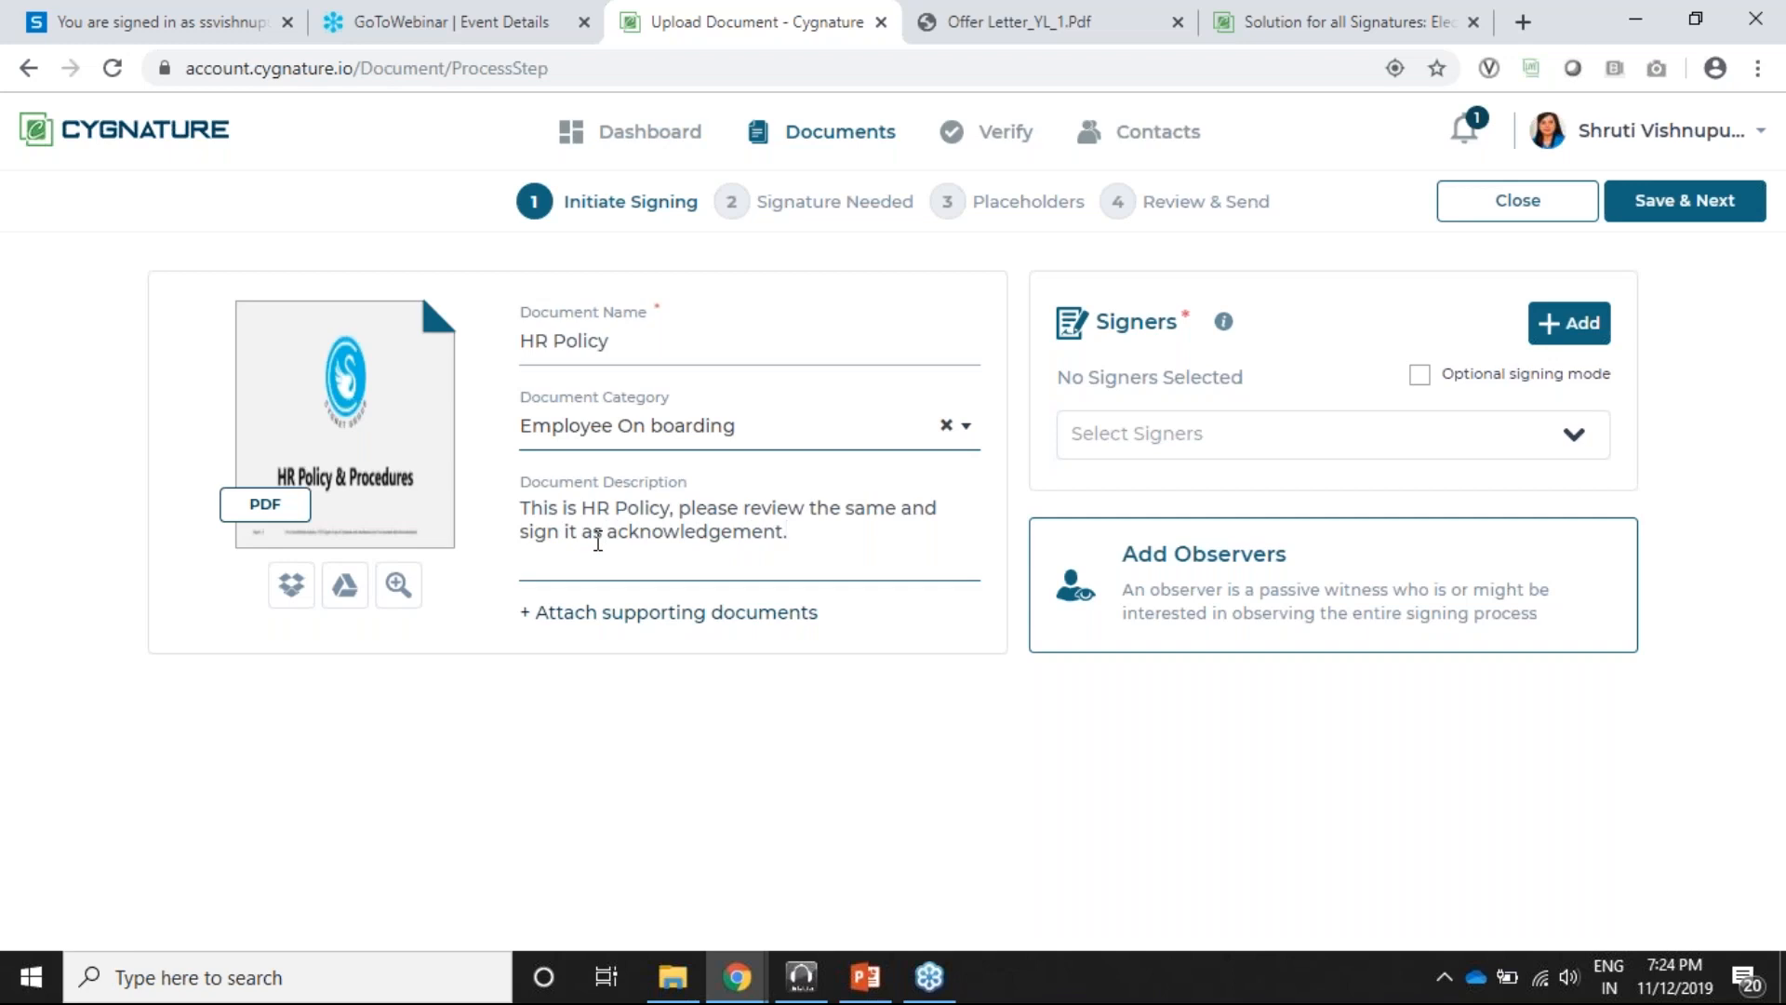
Import bulk signers for the HR Policy document from the BulkImportSample_1 workbook
click(1191, 435)
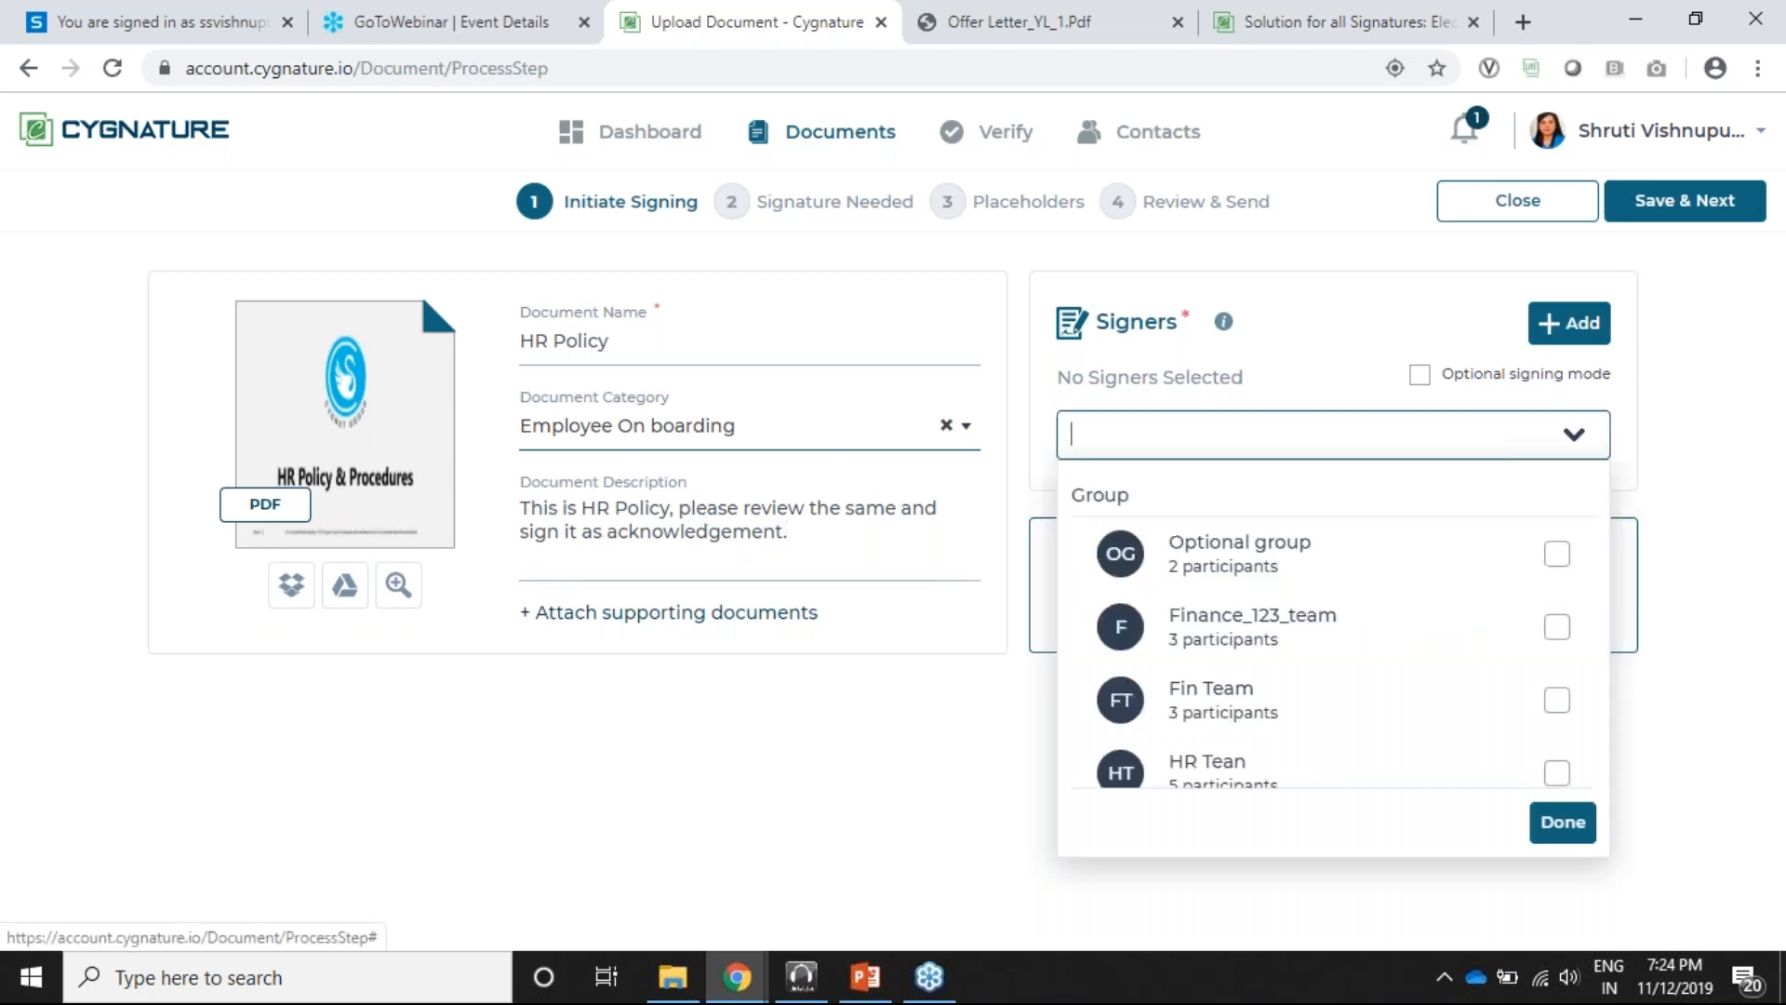
click(1320, 354)
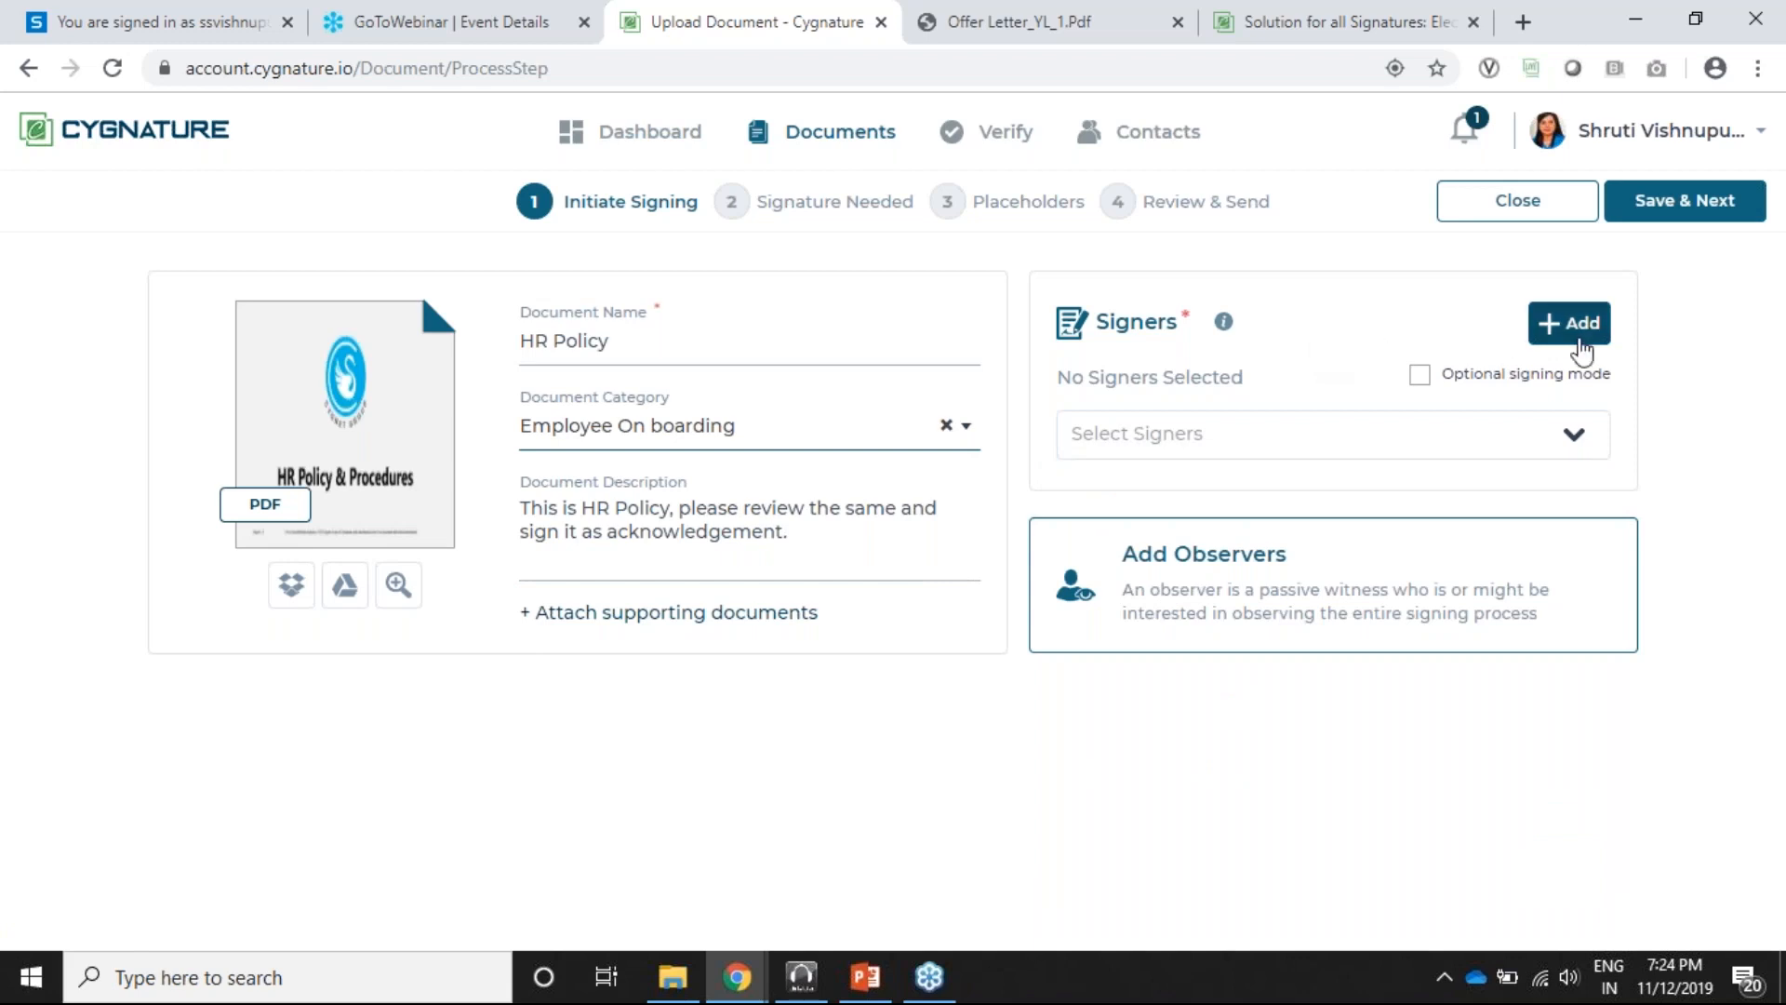
click(1571, 344)
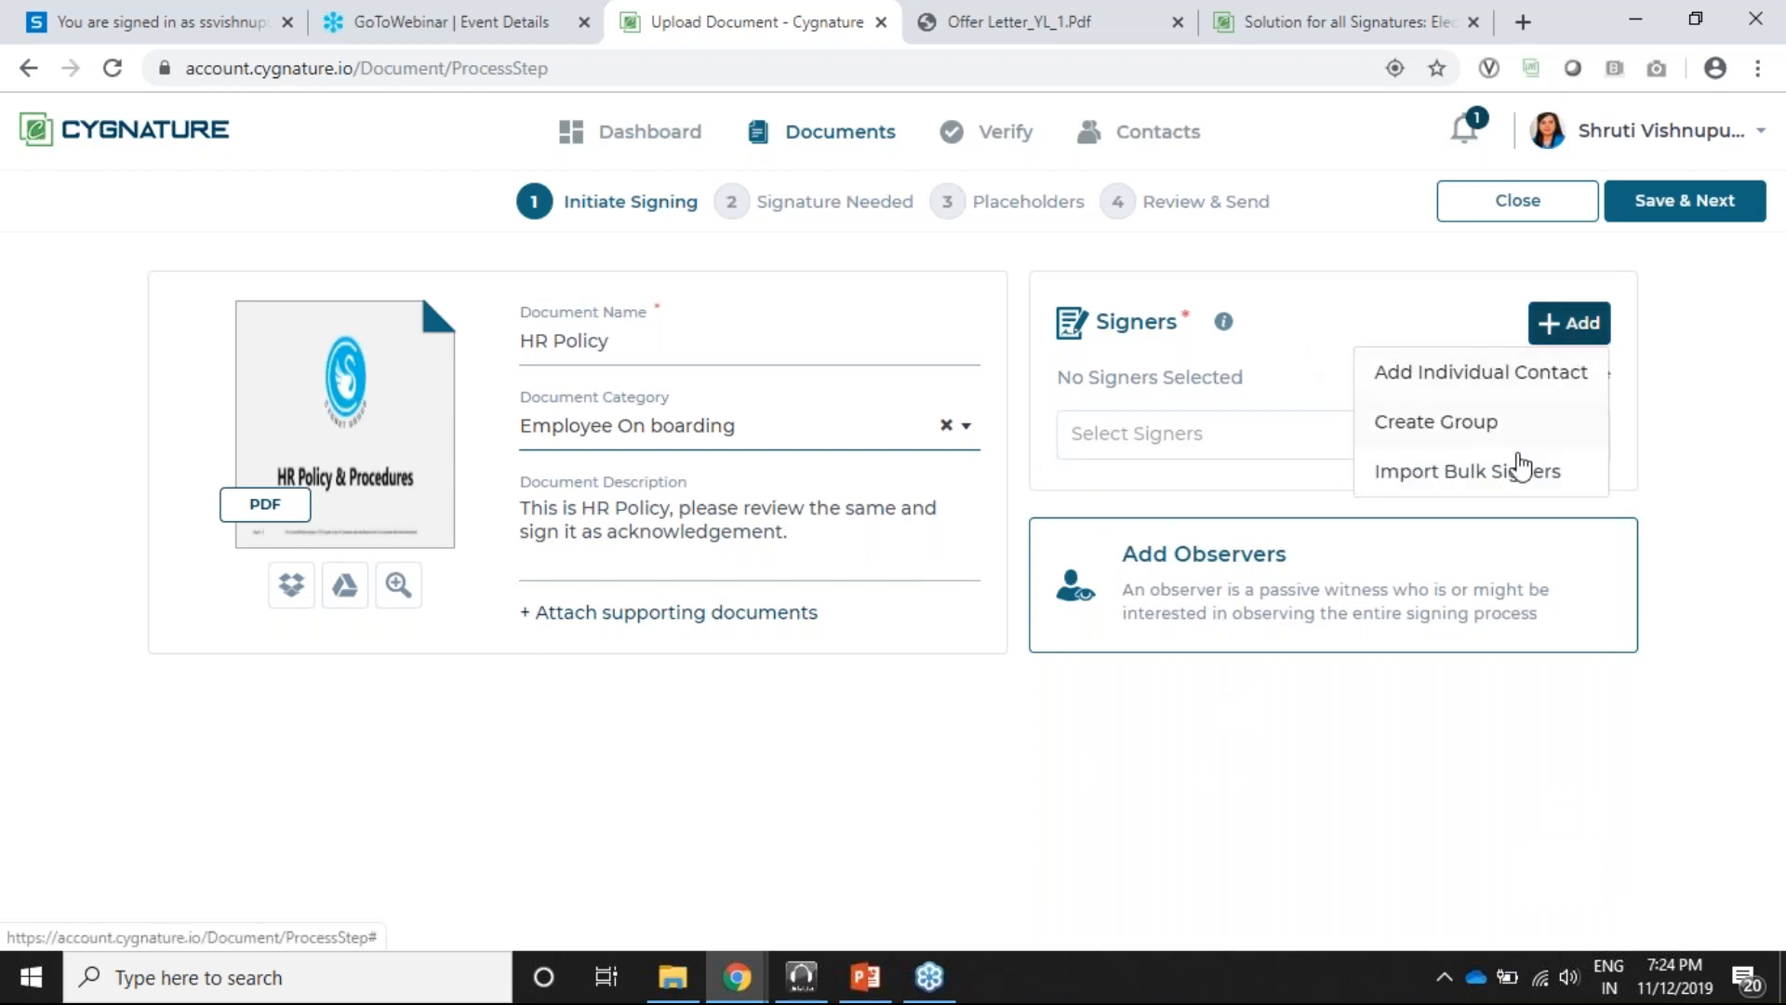
click(1522, 470)
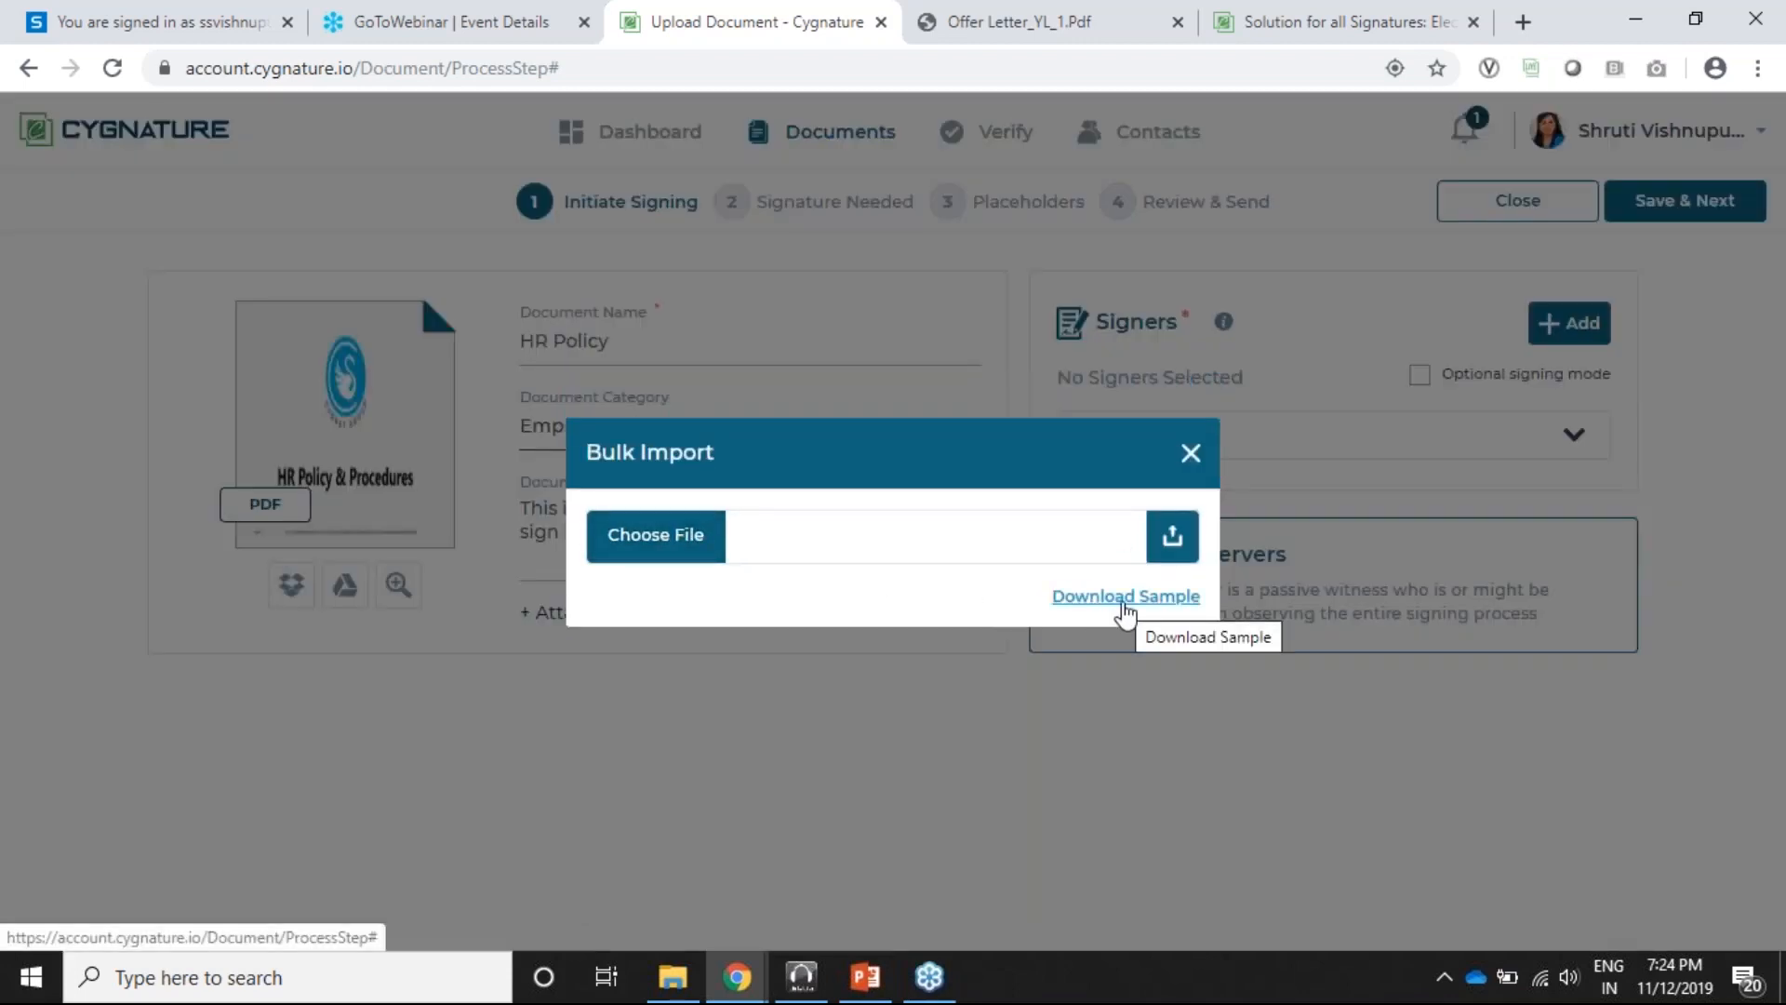
click(668, 557)
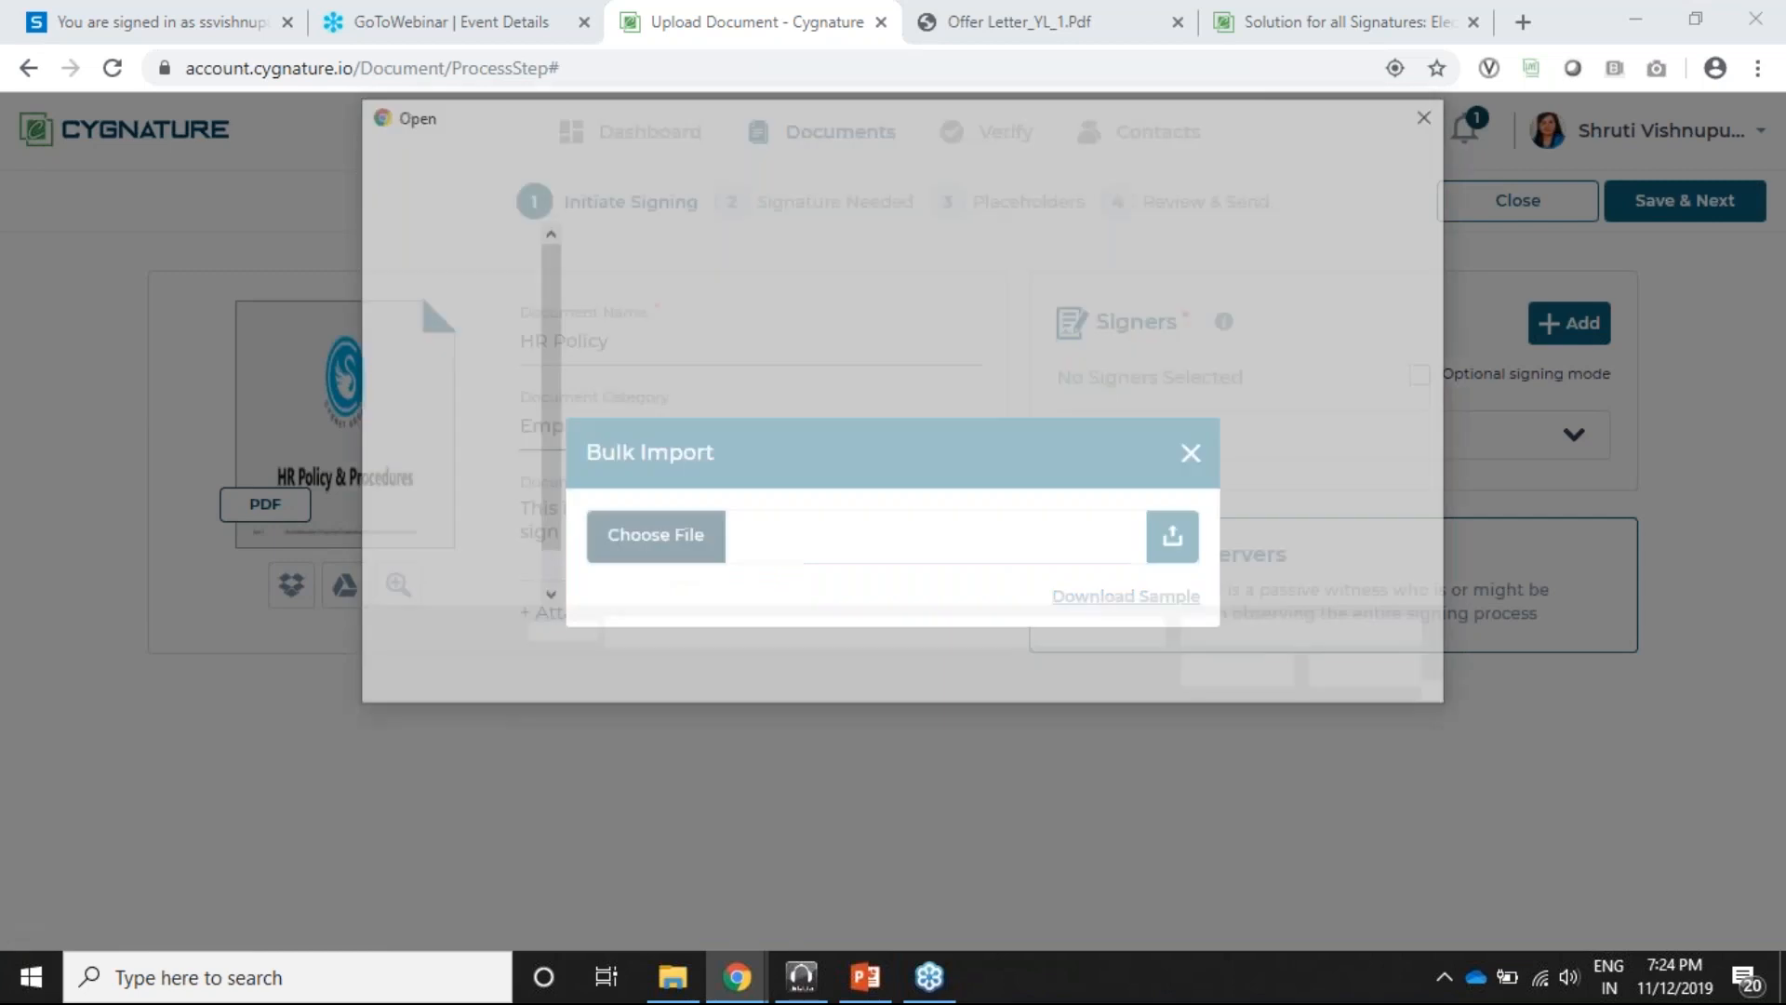
click(710, 277)
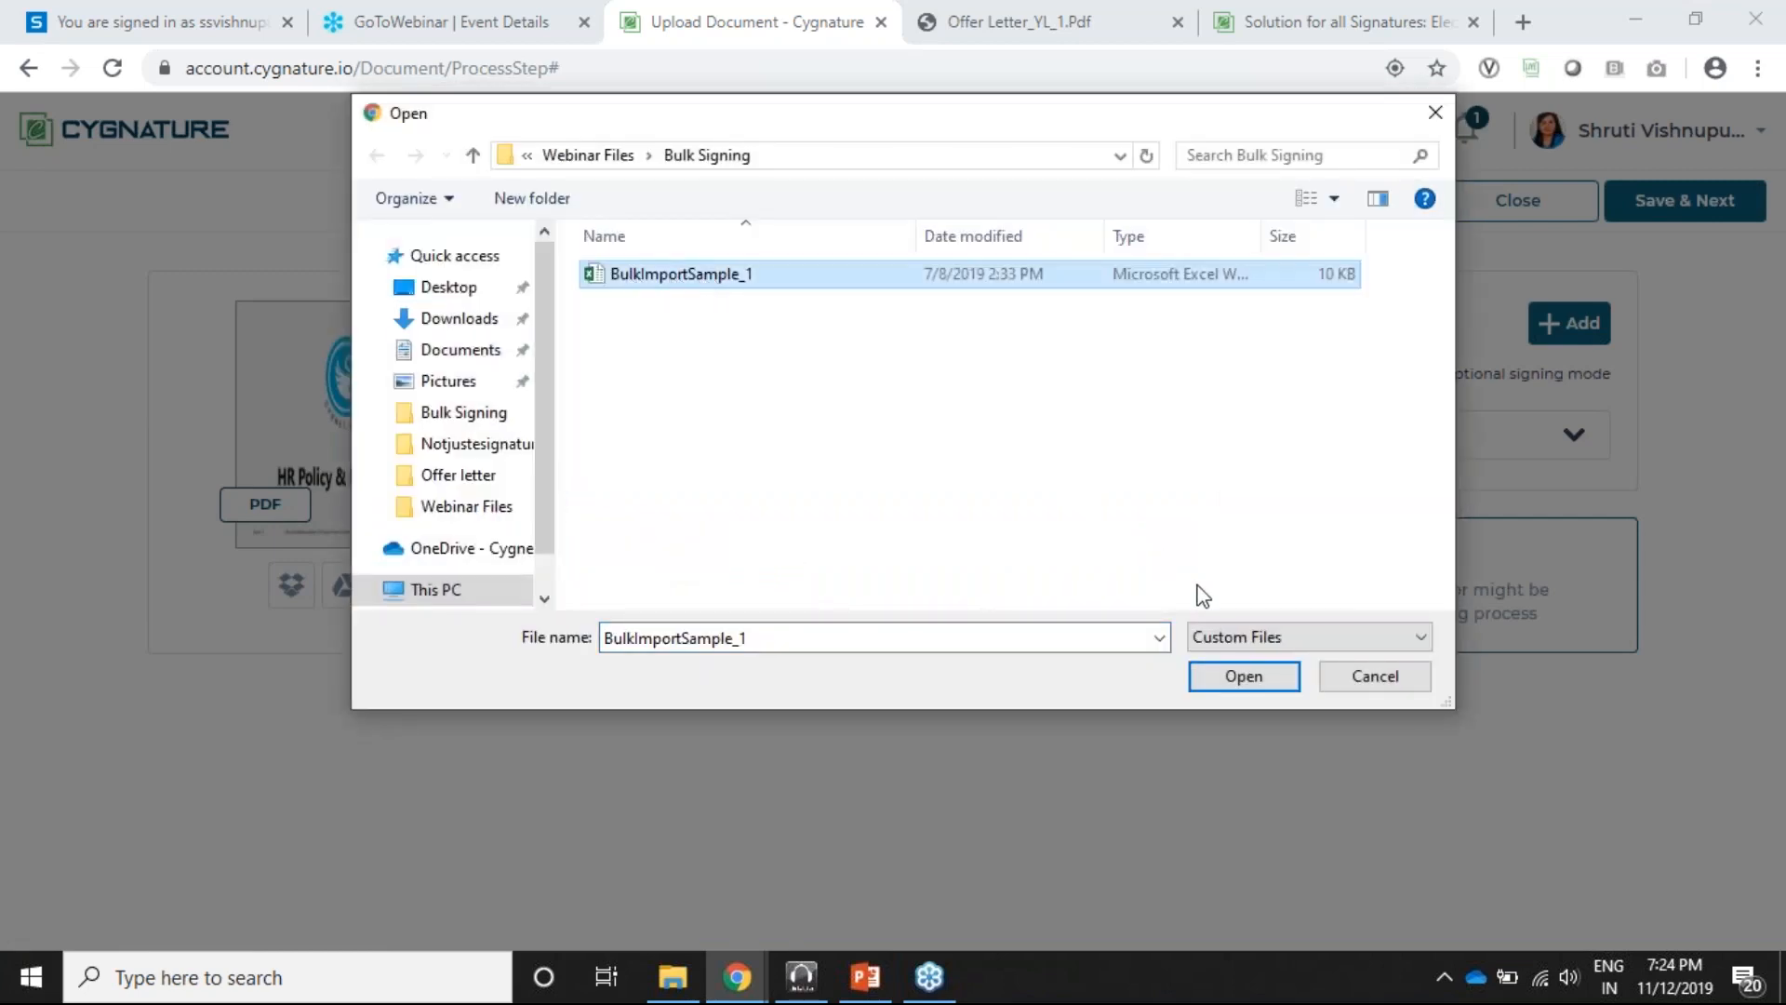
click(1224, 679)
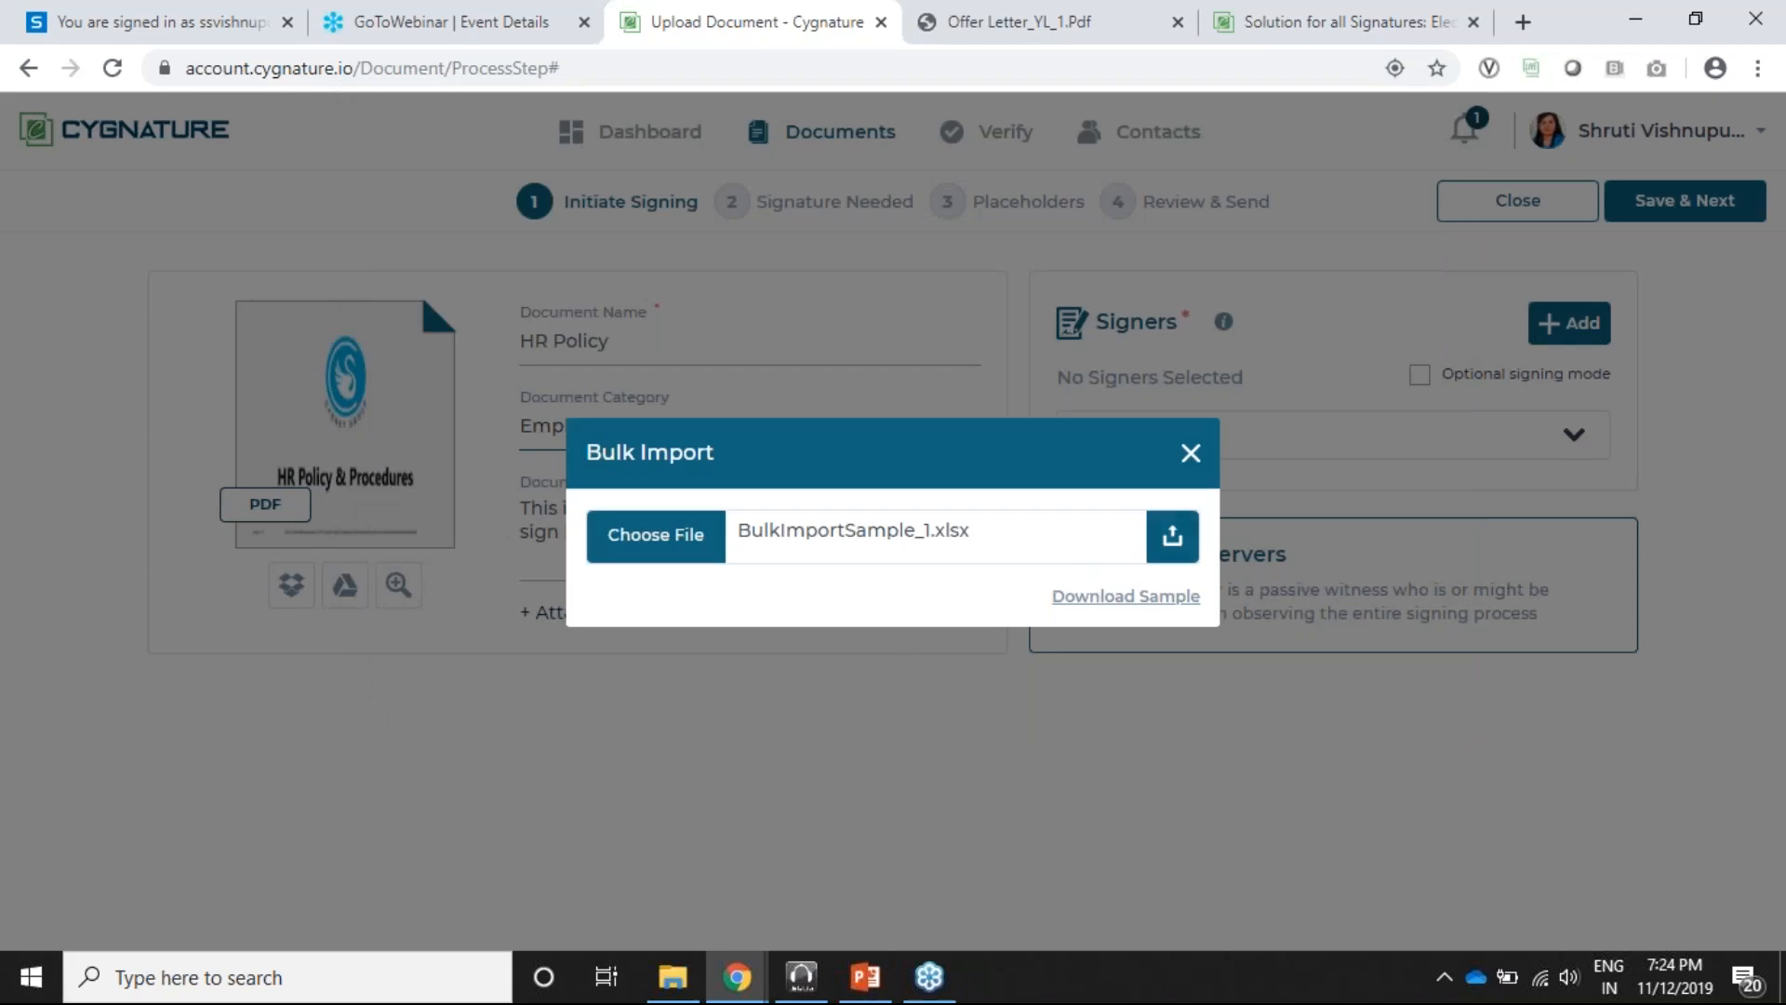
click(1174, 538)
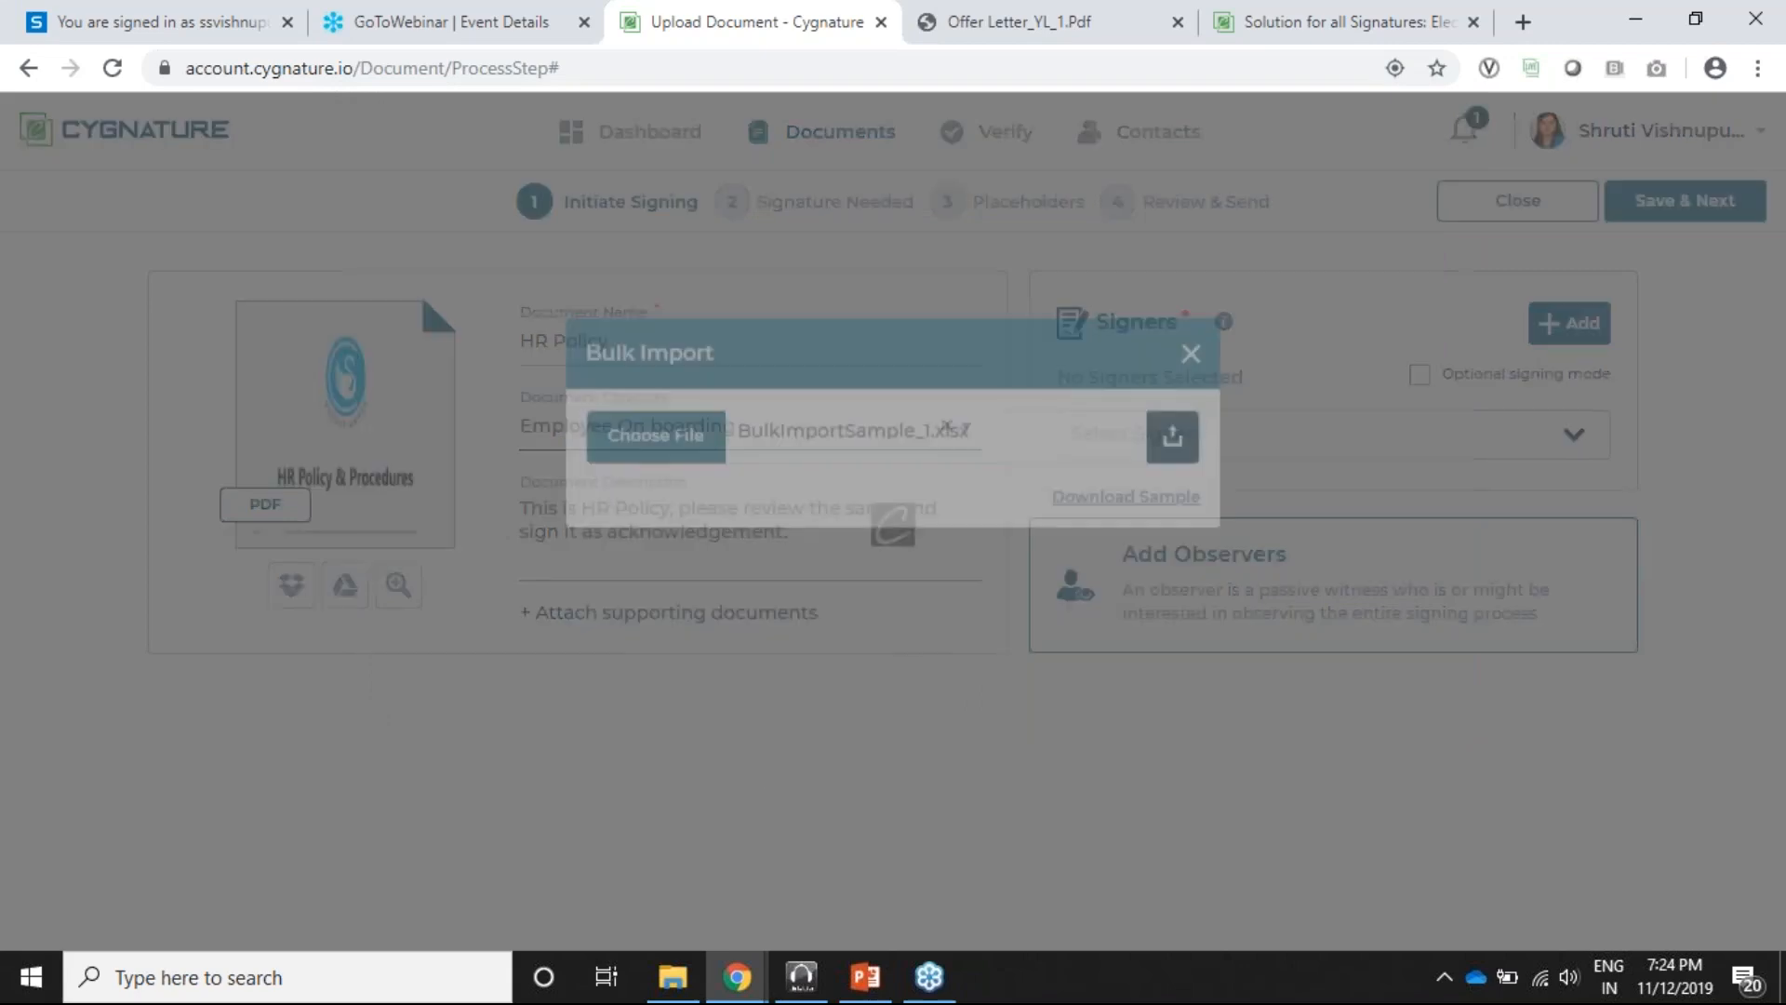
Open BulkImportSample_1 from the Bulk Signing folder in Excel, examine its signer columns, close it, and return to Chrome
click(673, 977)
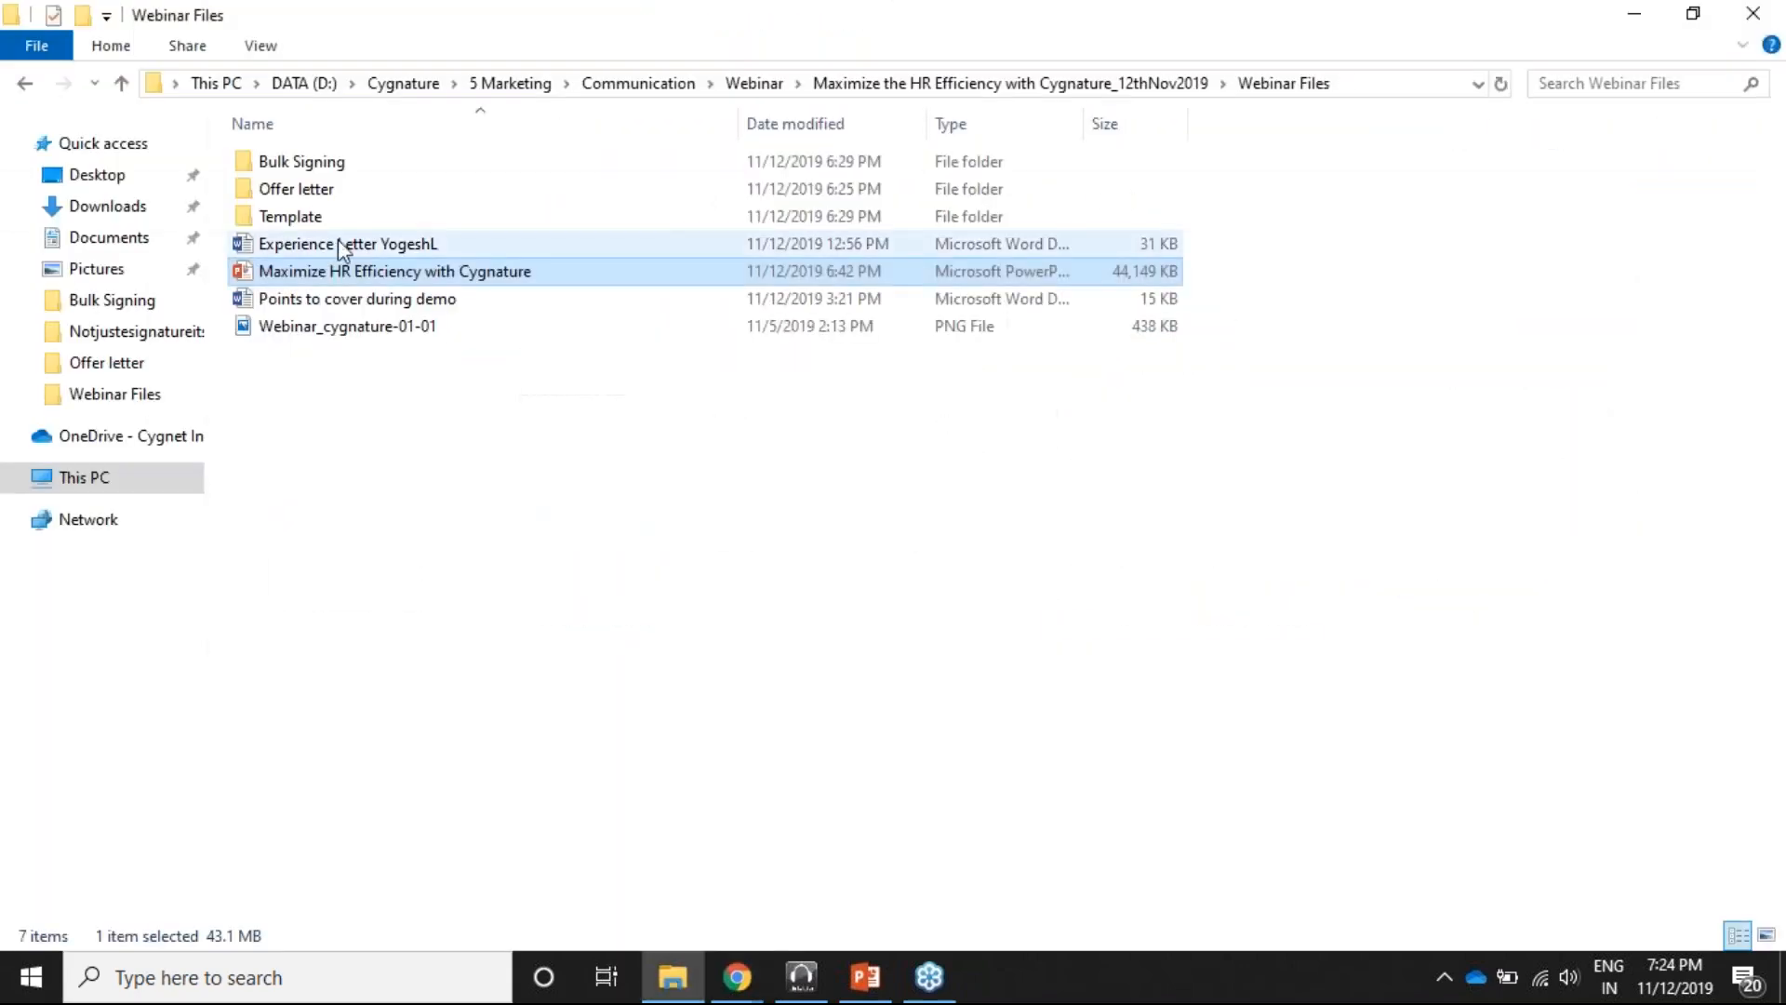
click(316, 165)
double_click(316, 173)
click(380, 166)
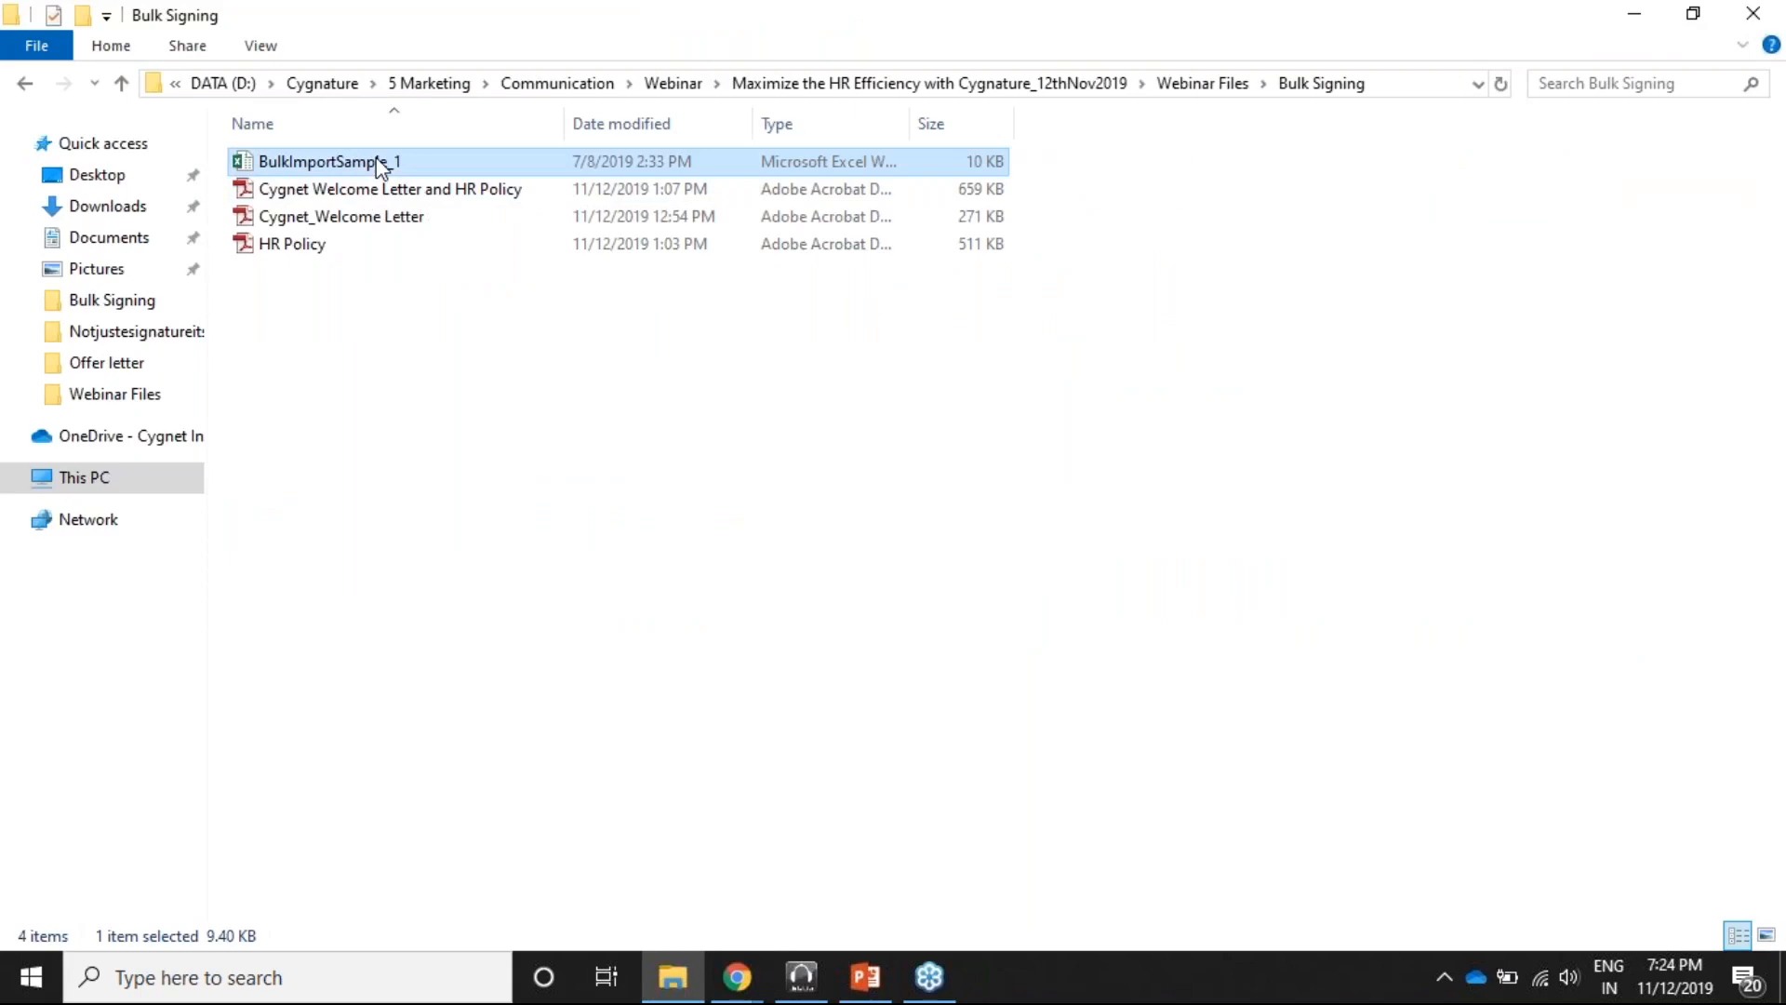
double_click(380, 164)
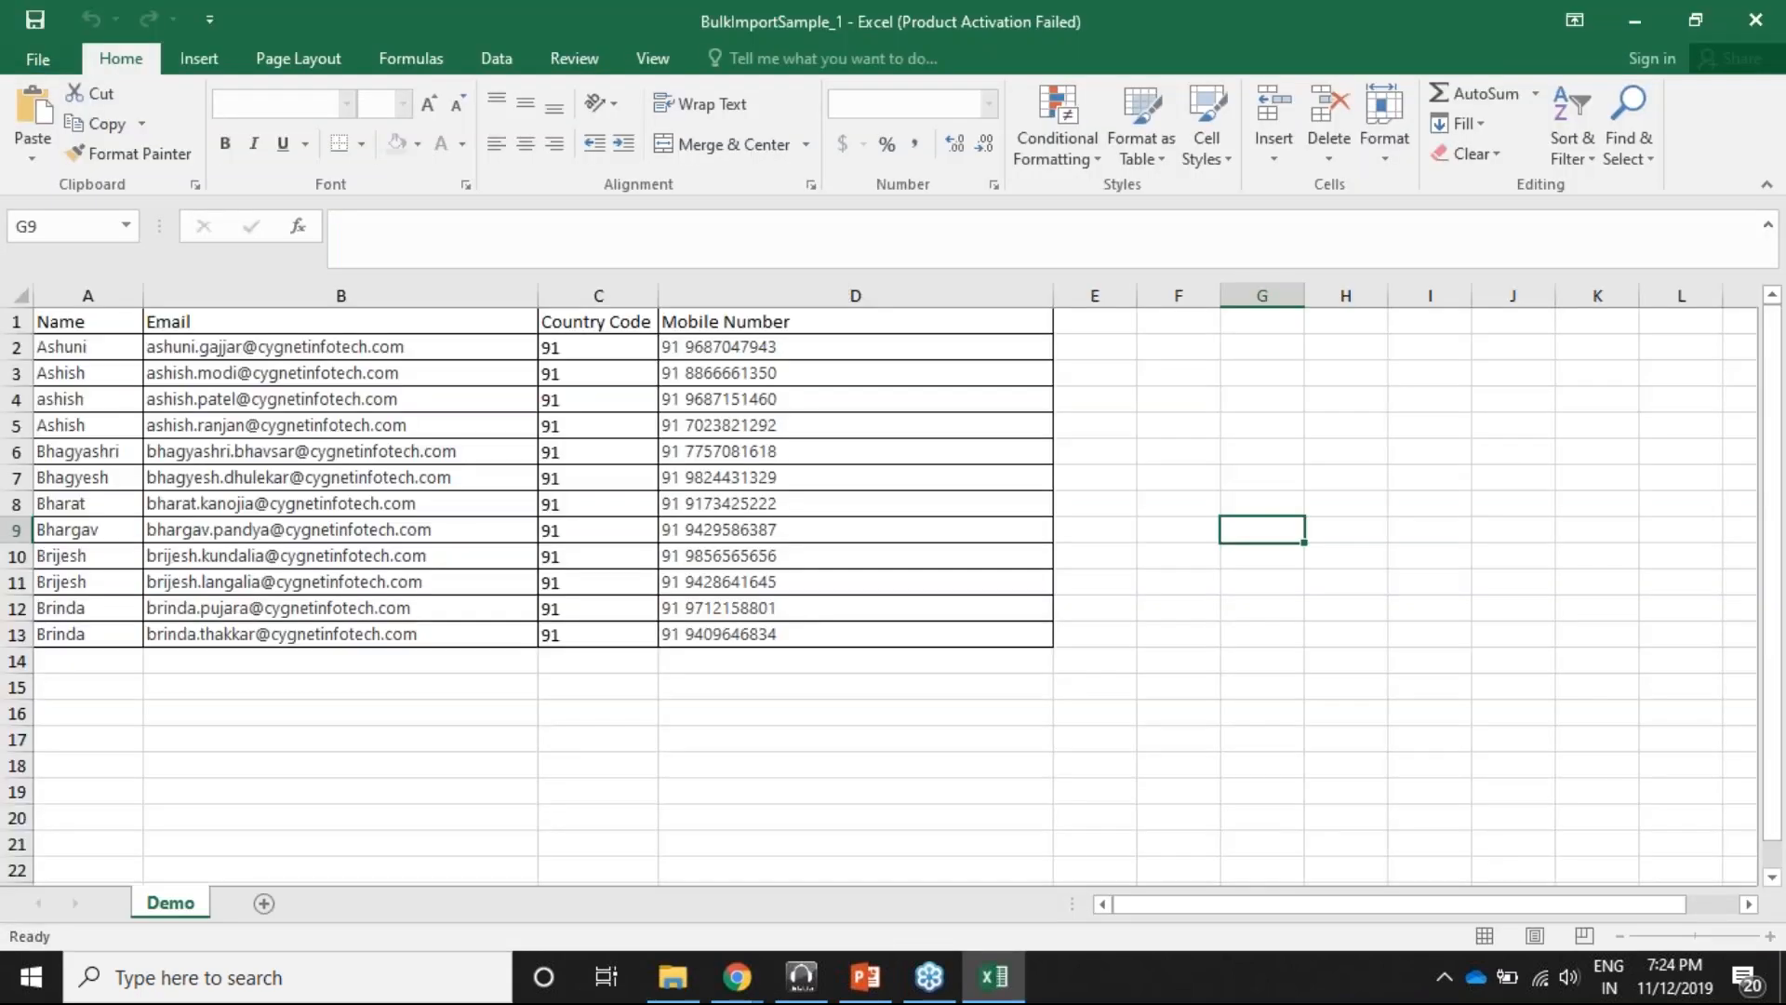
click(1144, 631)
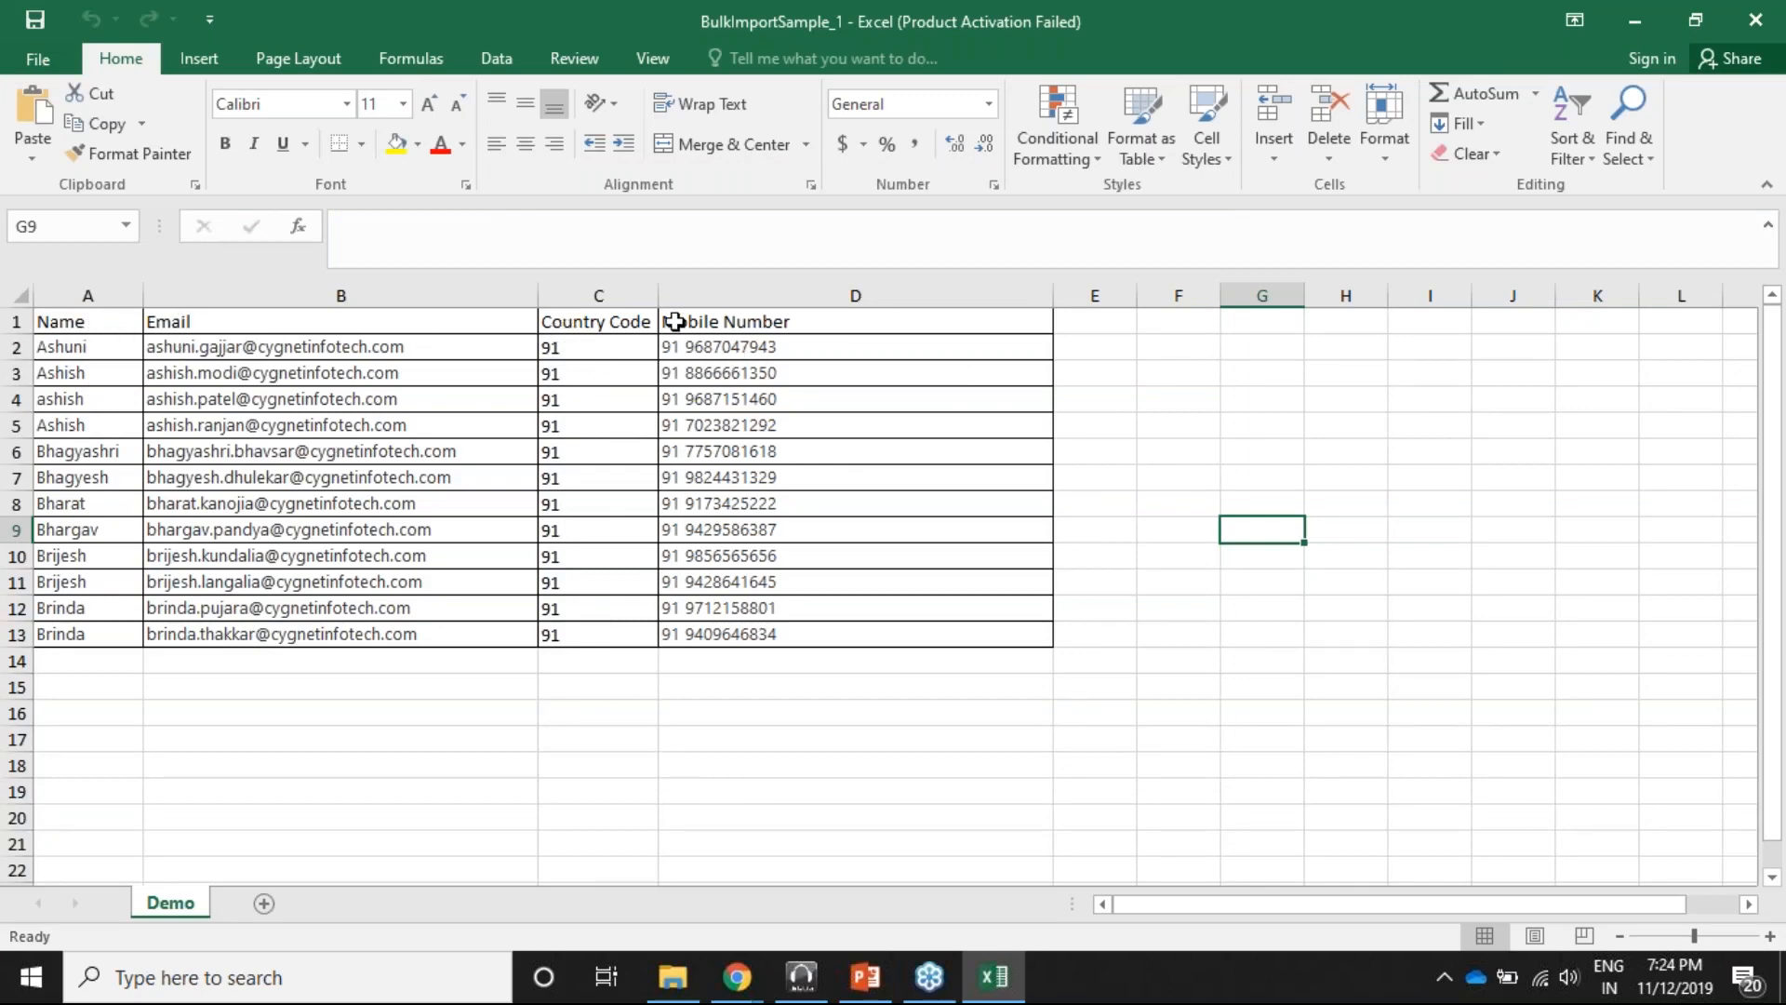
click(1755, 21)
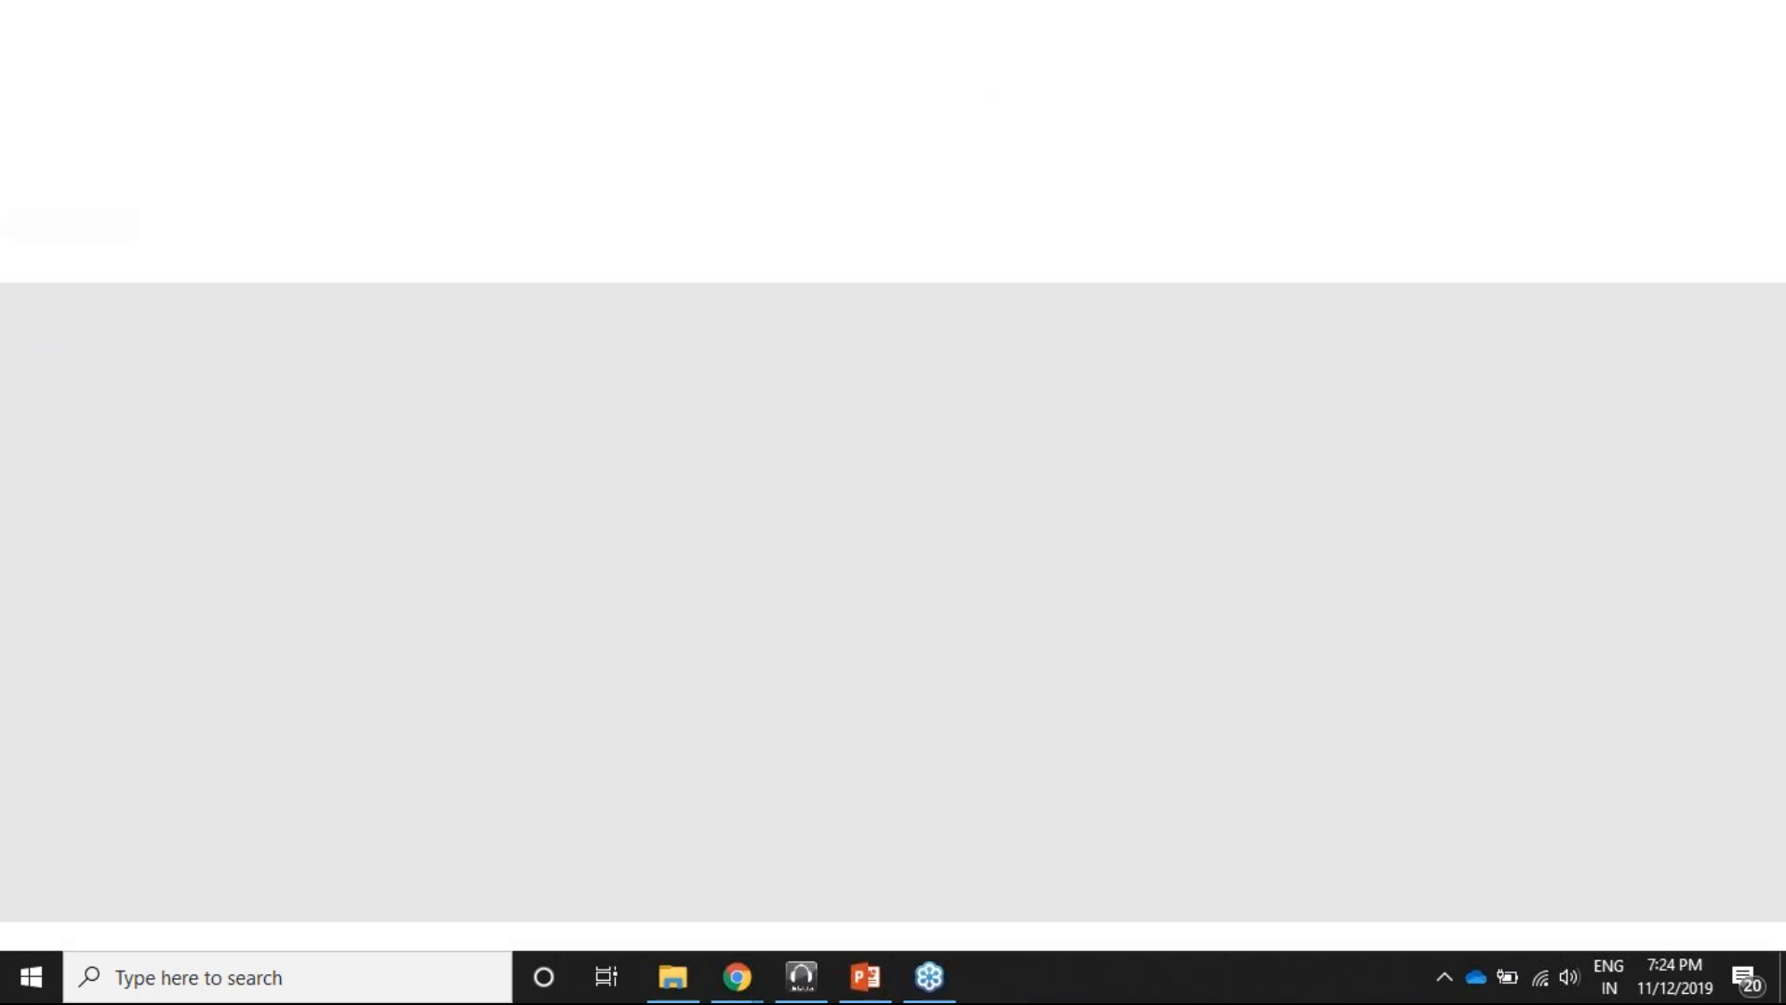
mouse_move(738, 977)
click(634, 910)
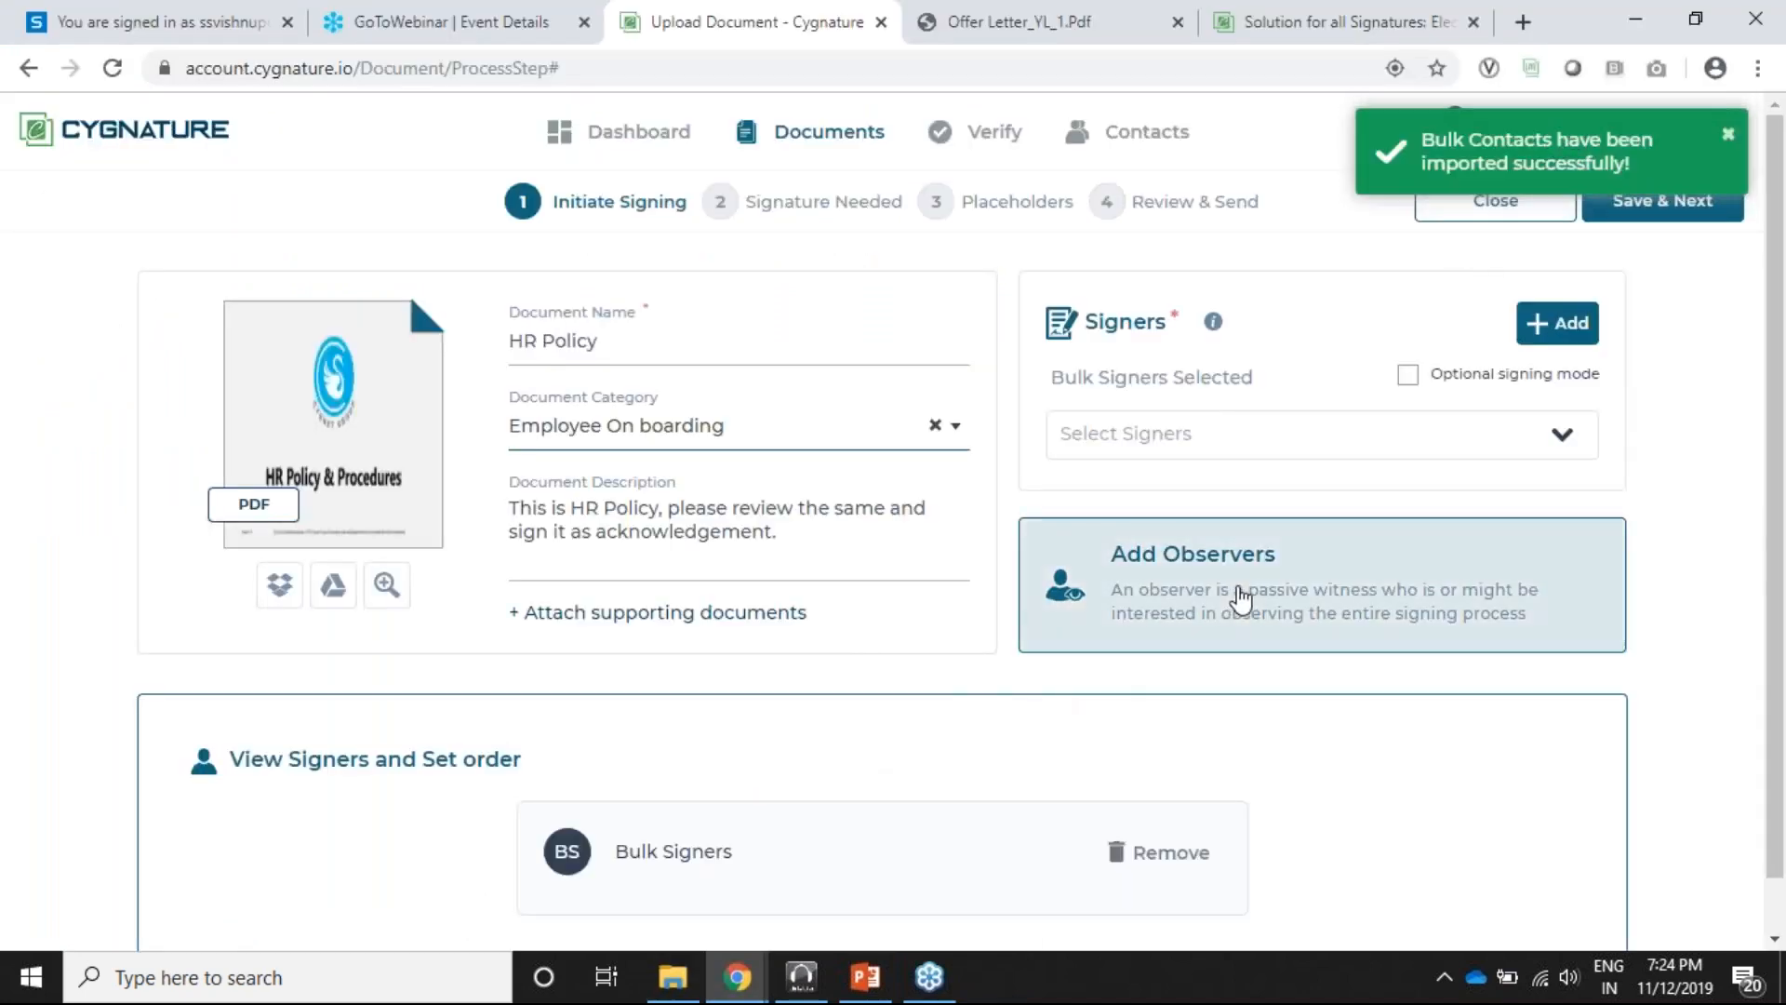
Add one Cygnet colleague from the contact list as an observer of the signing process
click(1241, 600)
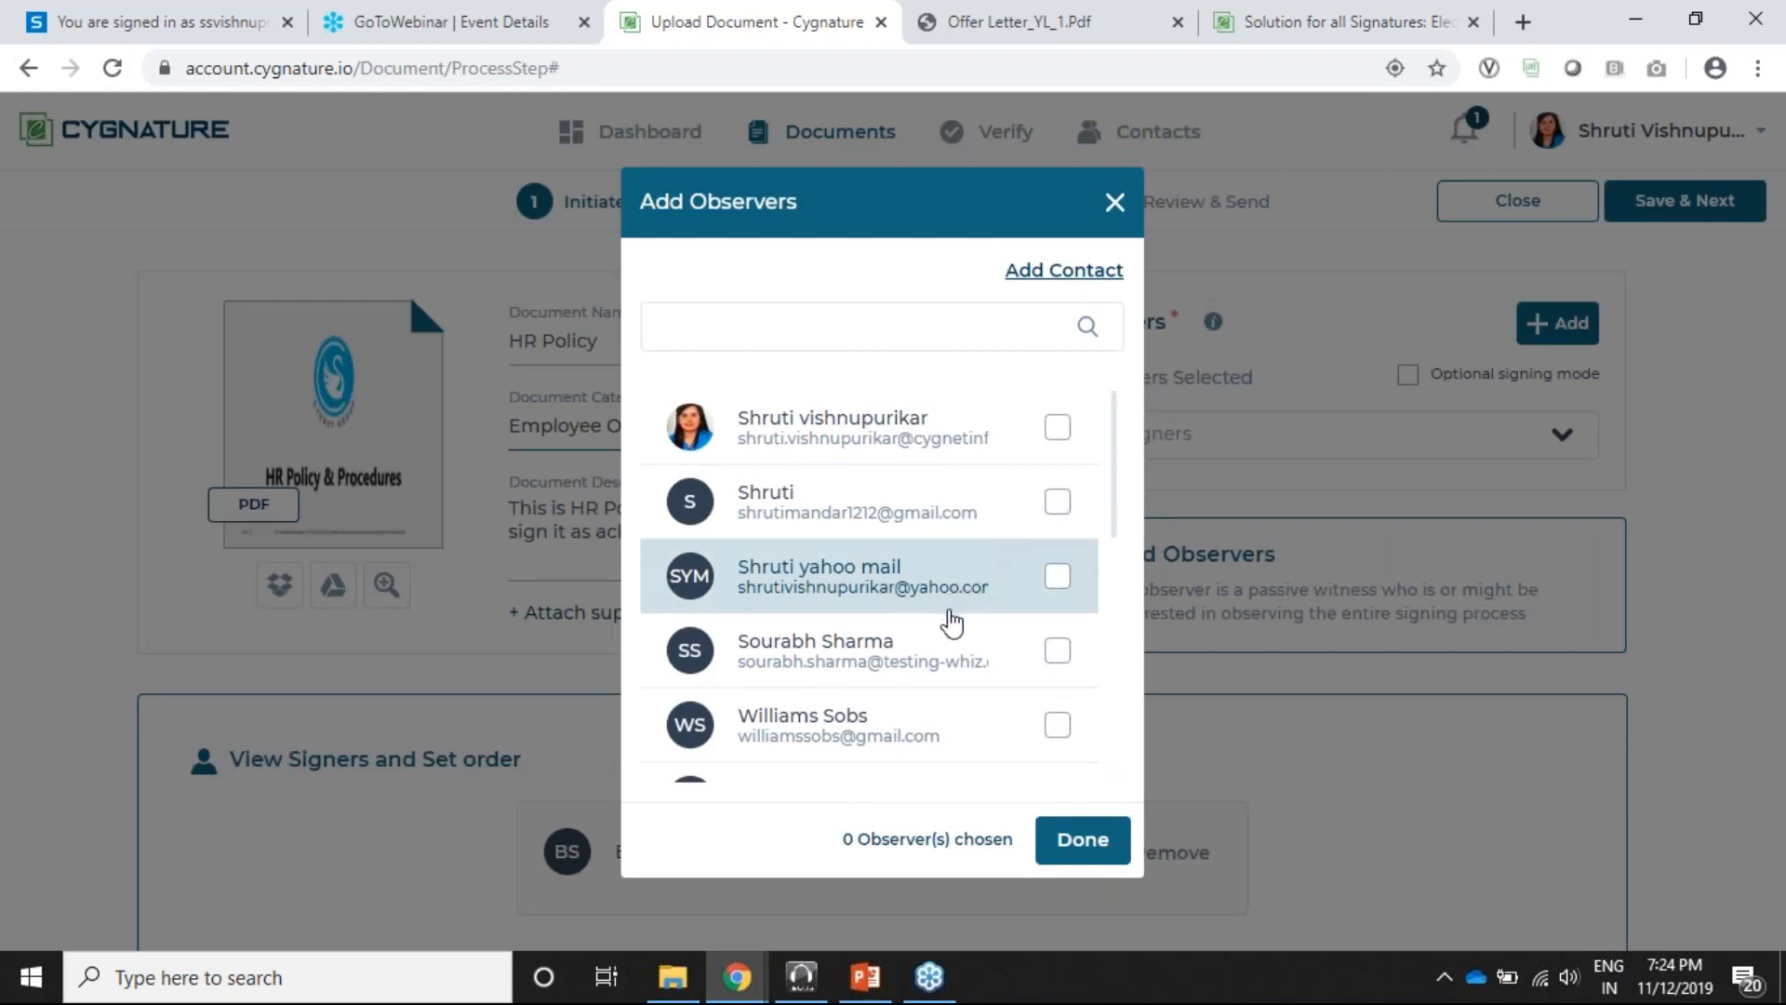
scroll(949, 619, down, 1)
scroll(949, 628, down, 3)
scroll(941, 518, up, 3)
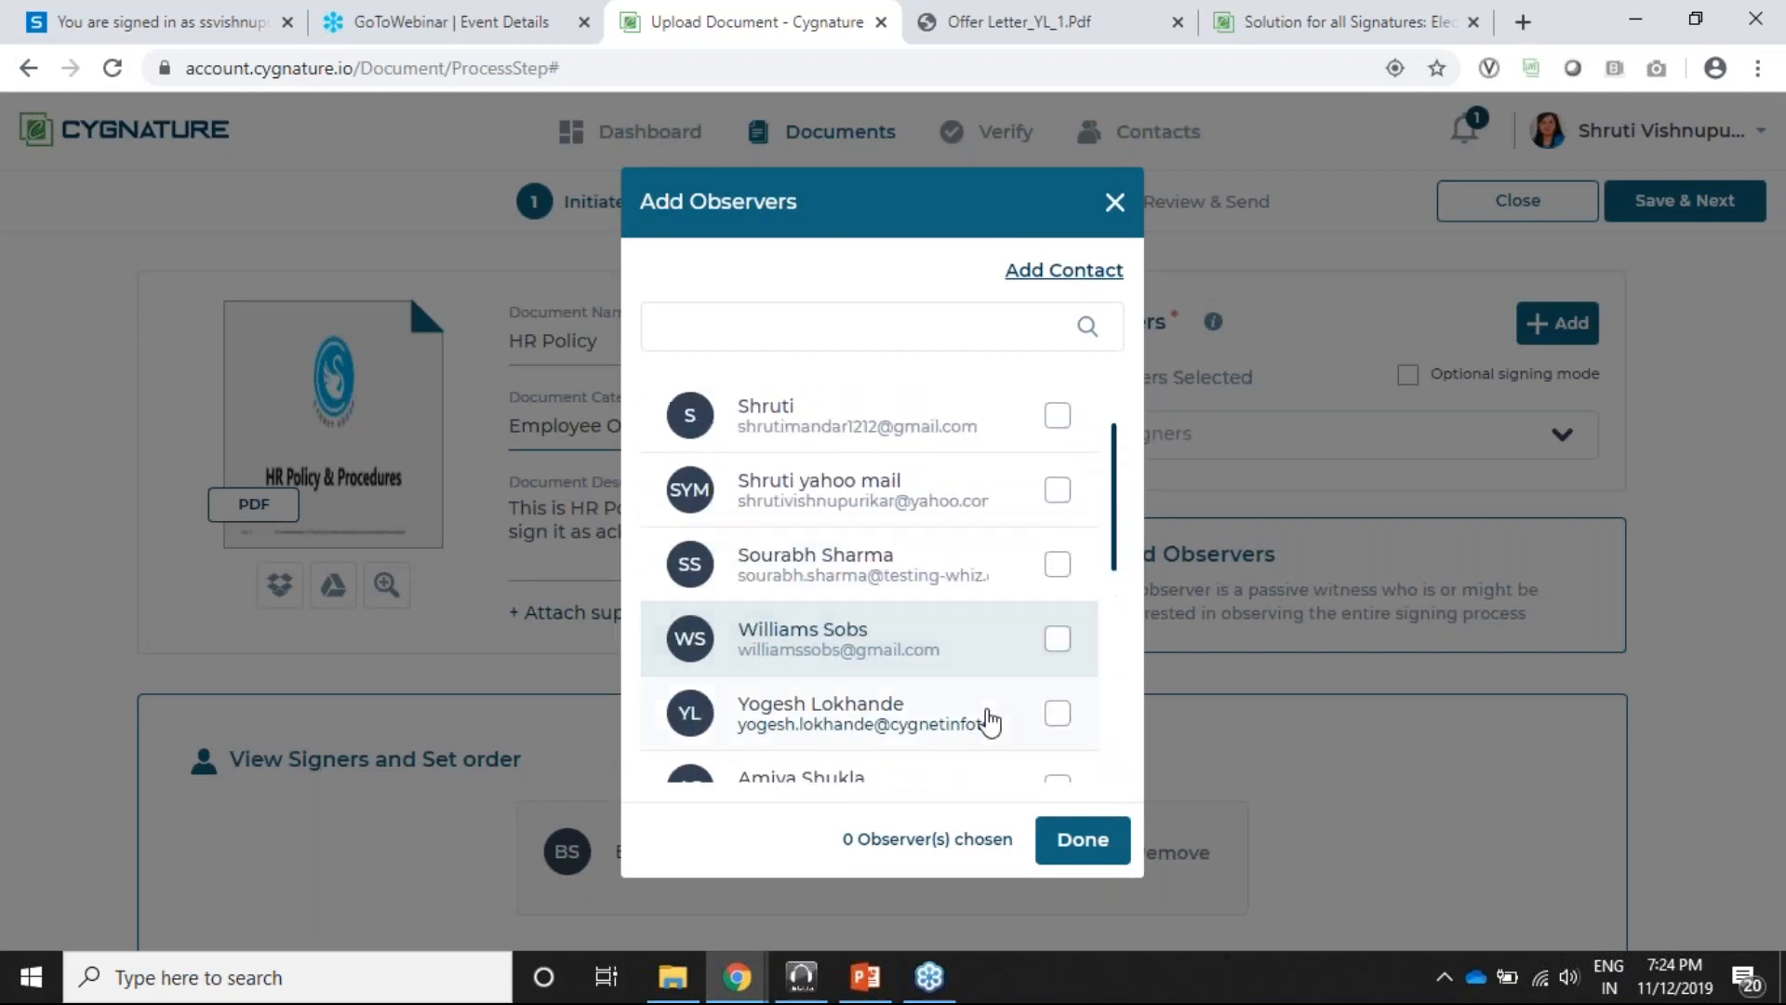
click(1052, 716)
click(1090, 847)
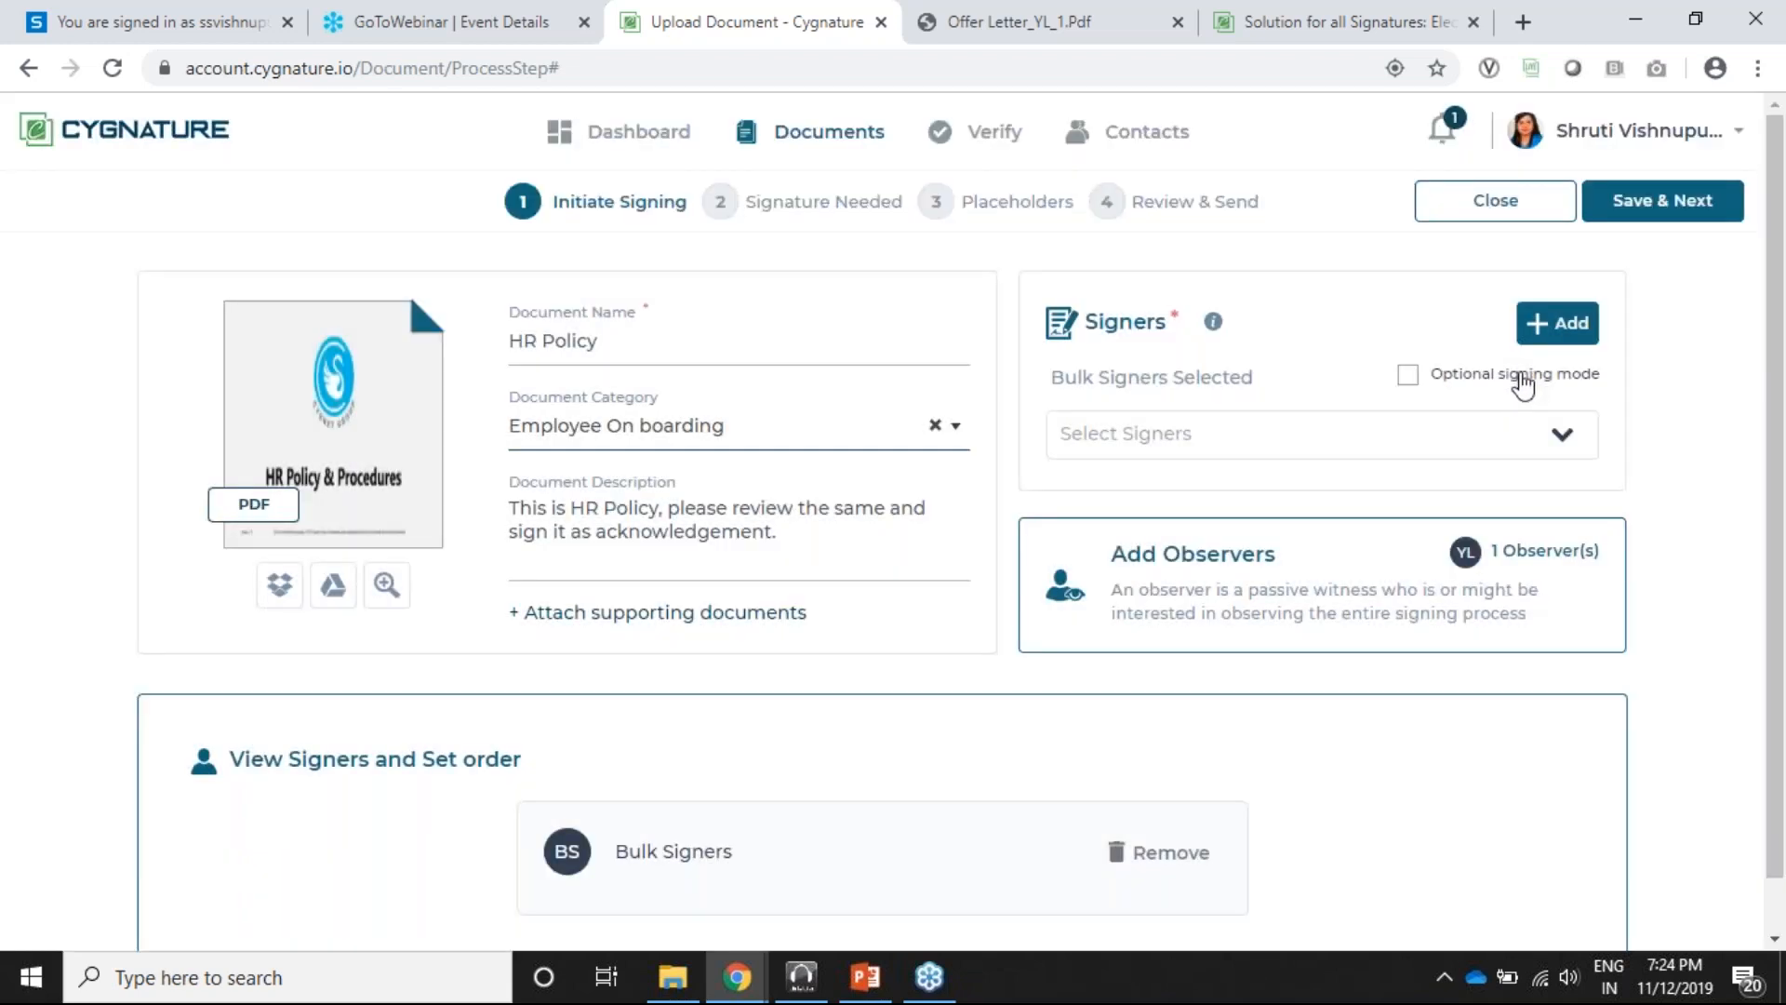
Save the signer setup, review the signature types and National ID options, keep E-Signature selected, and continue to the placeholders stage
click(1624, 212)
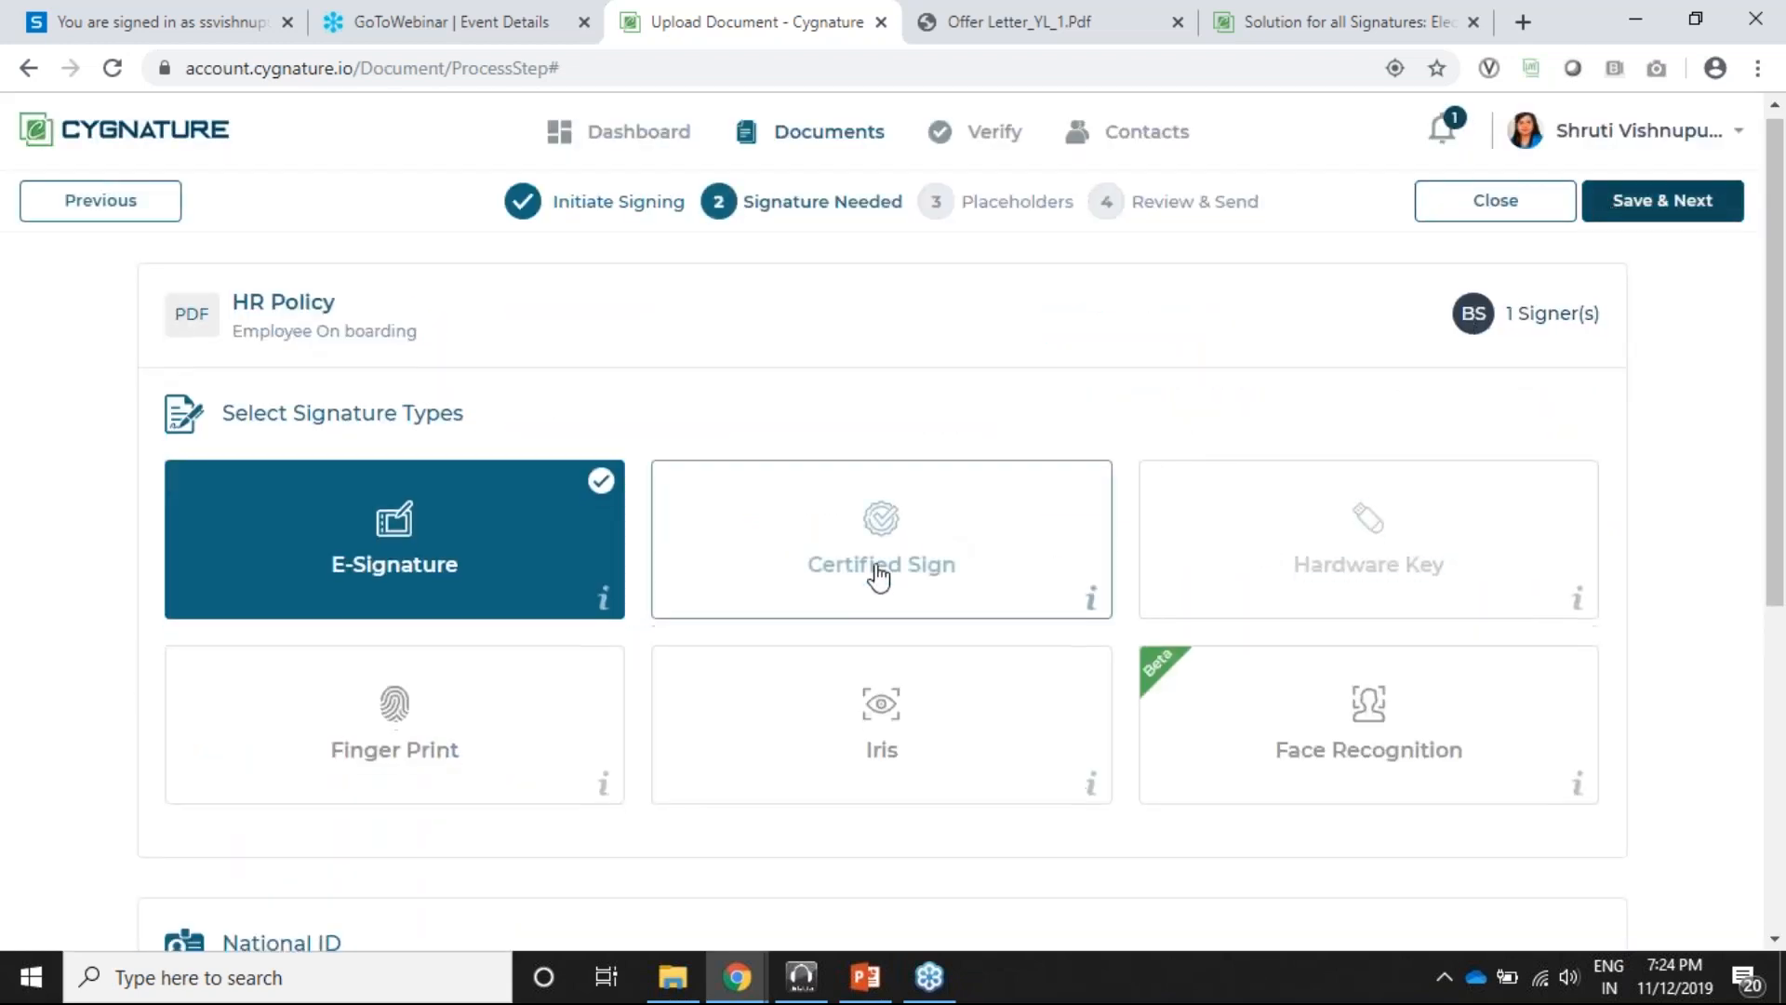
scroll(757, 590, down, 4)
scroll(603, 749, up, 1)
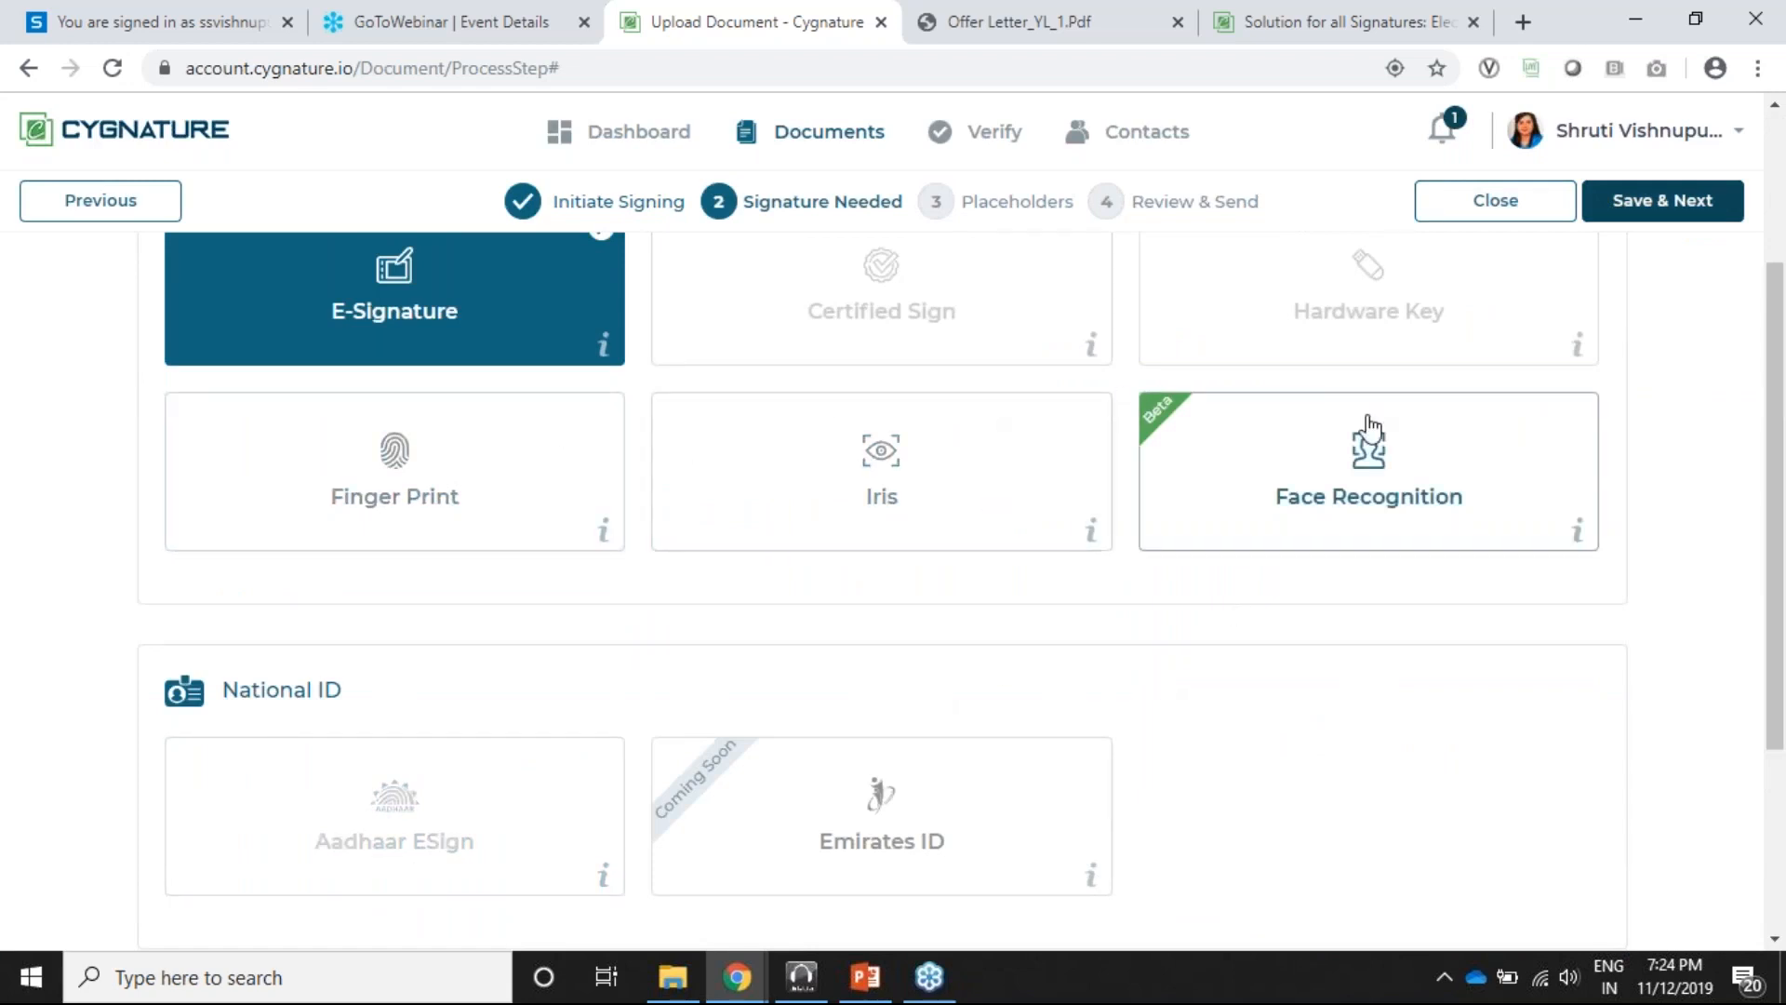
scroll(399, 378, up, 2)
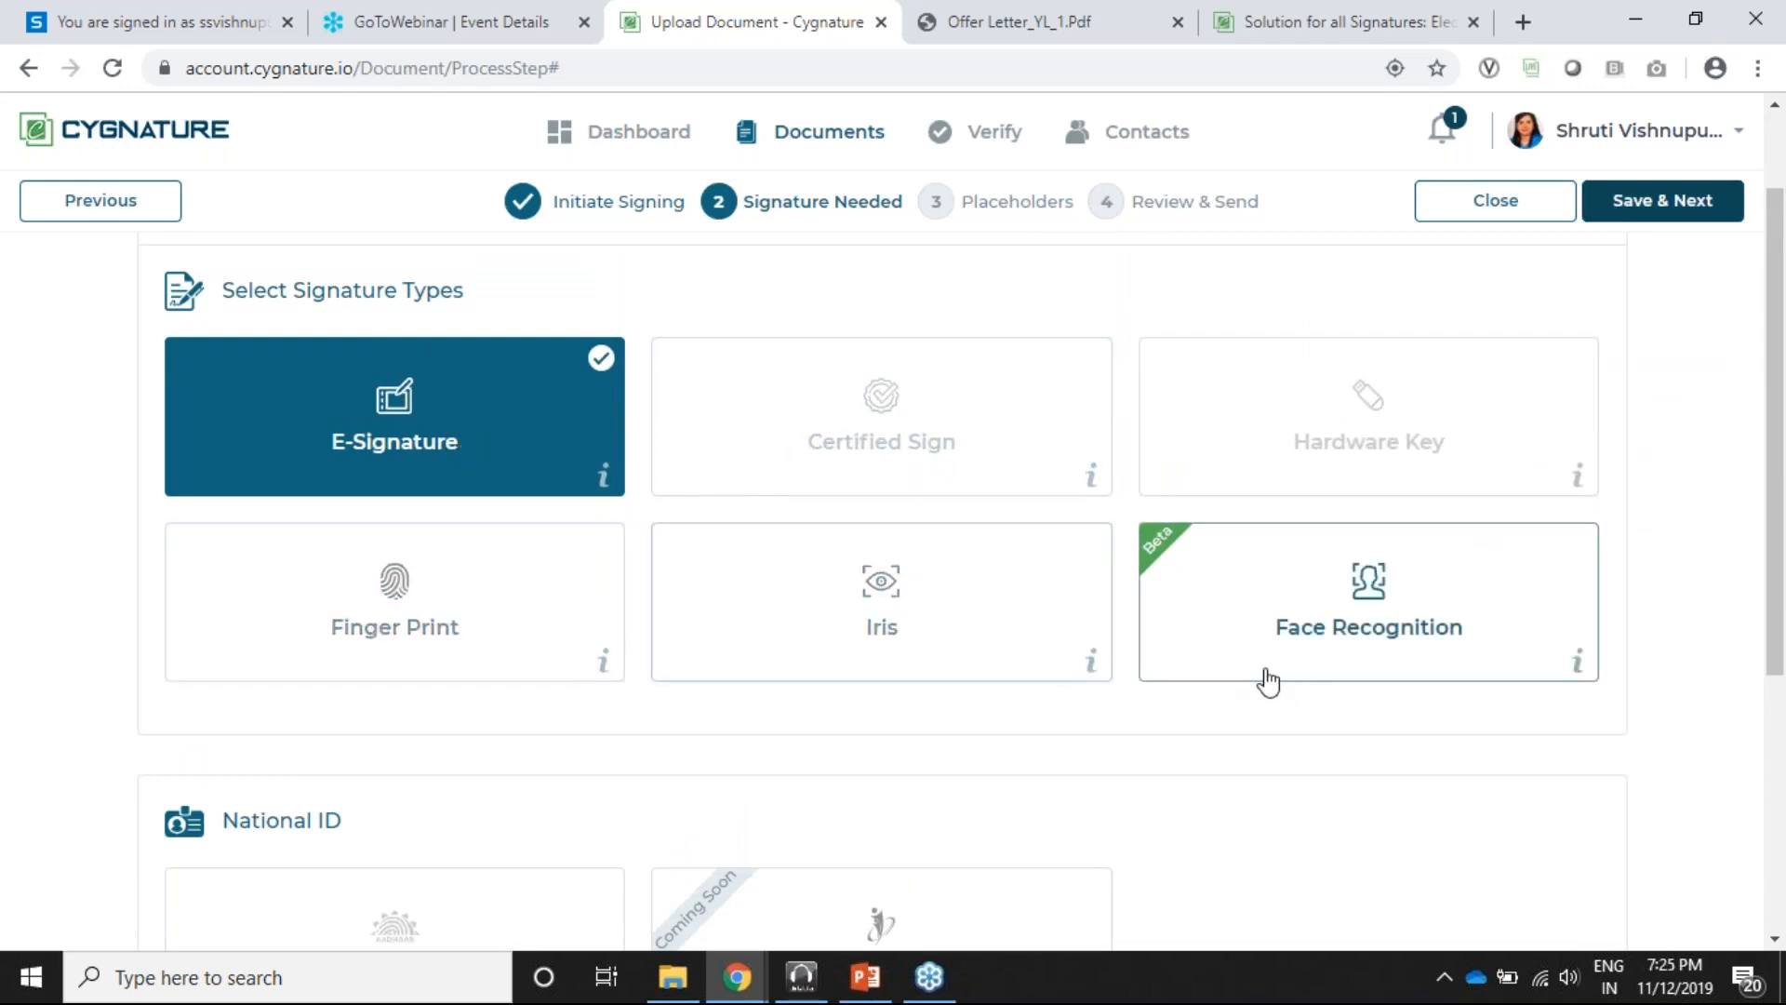
scroll(1200, 665, down, 3)
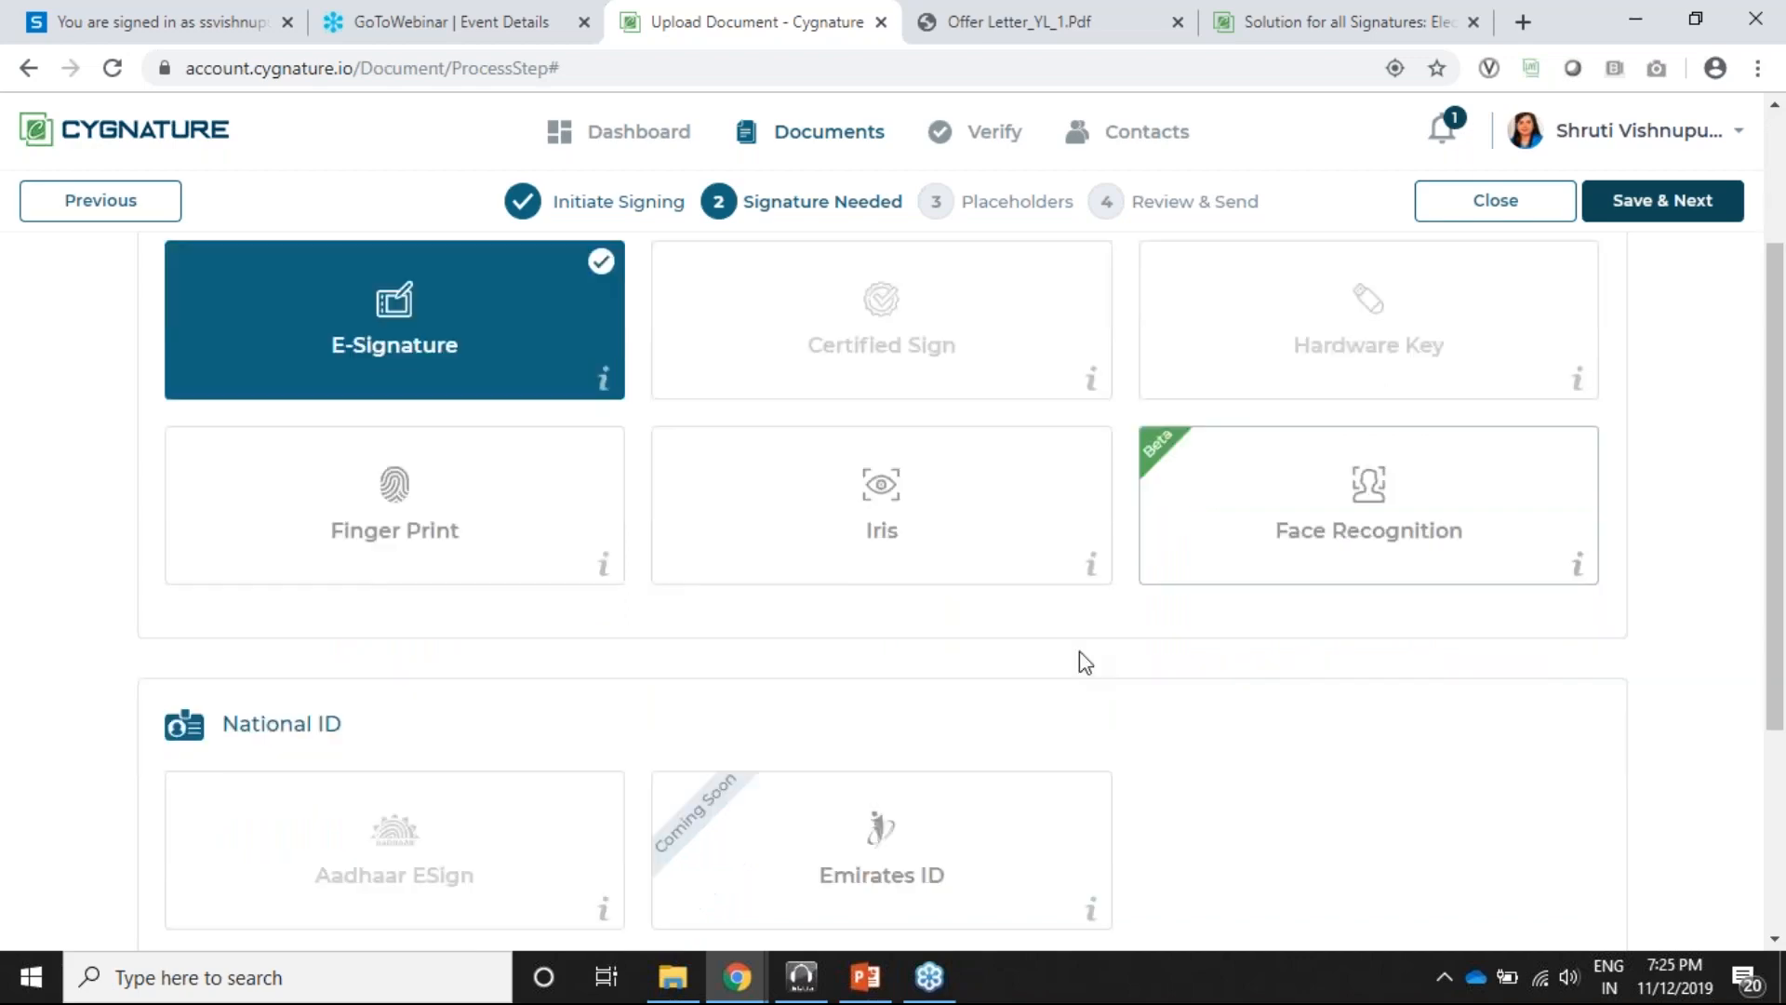
scroll(433, 669, down, 2)
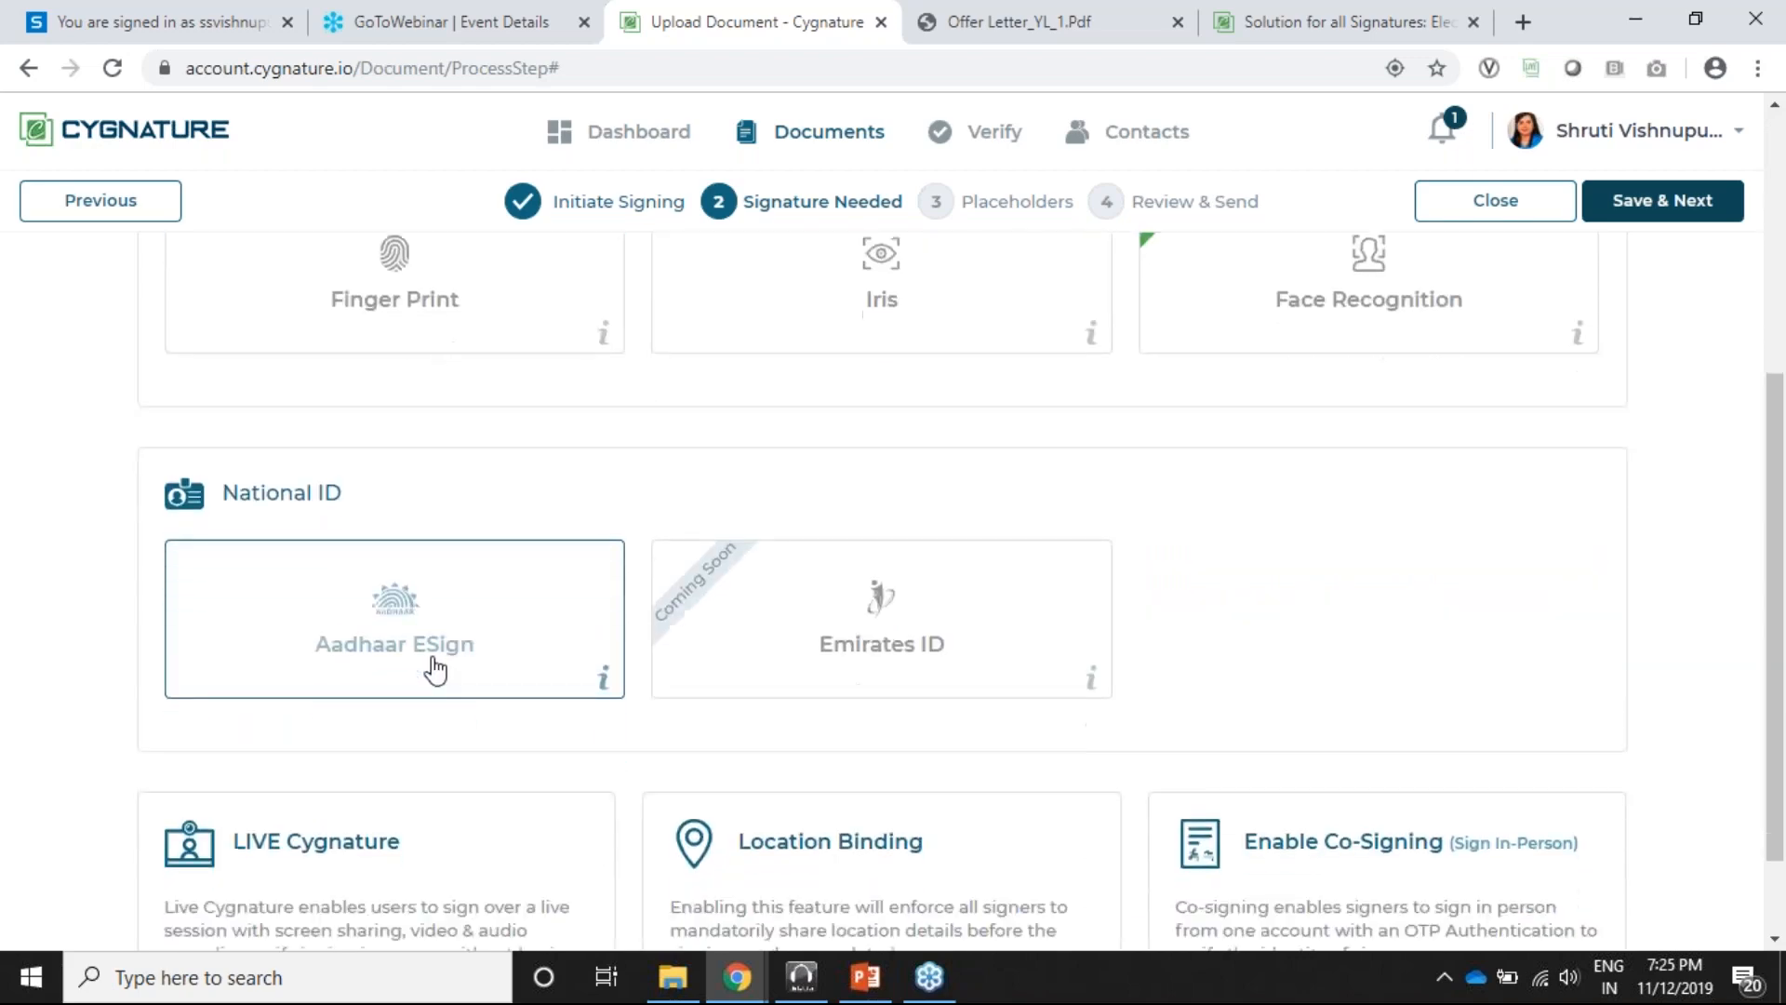
scroll(1668, 354, up, 3)
click(1656, 202)
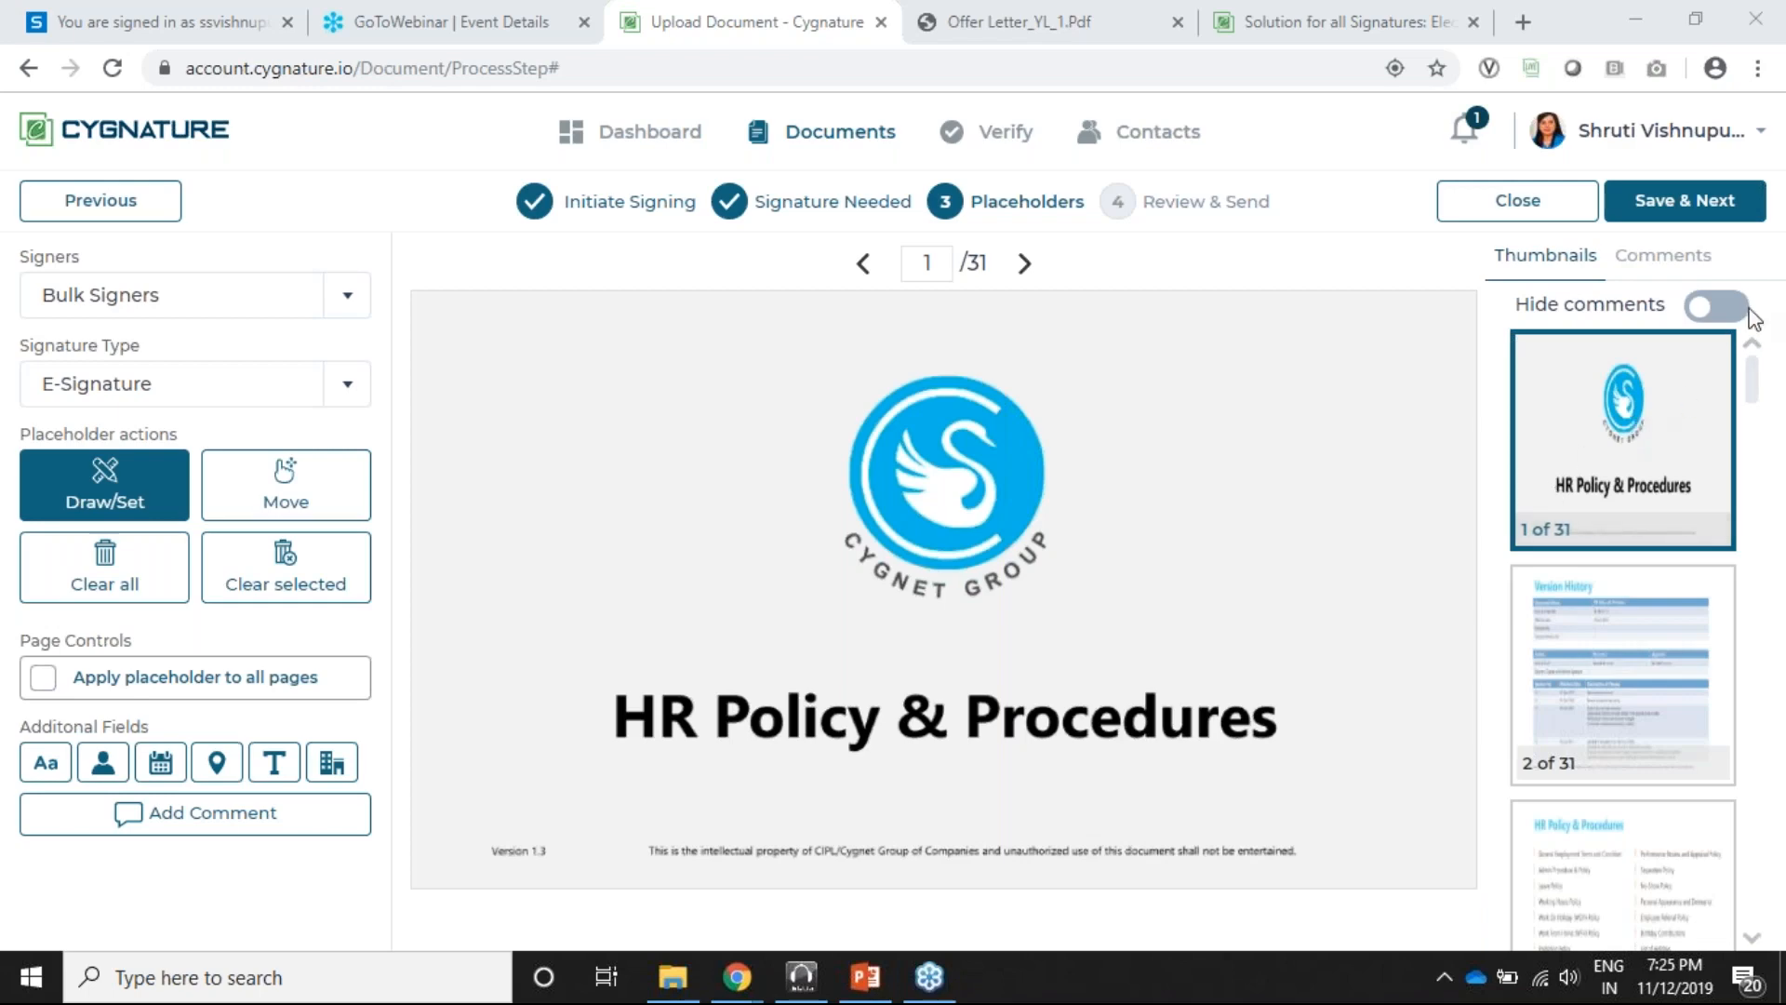
Draw one E-Signature placeholder for Bulk Signers above "Questions & Answers" on page 31 of HR Policy, and proceed to the review stage
scroll(1712, 735, down, 18)
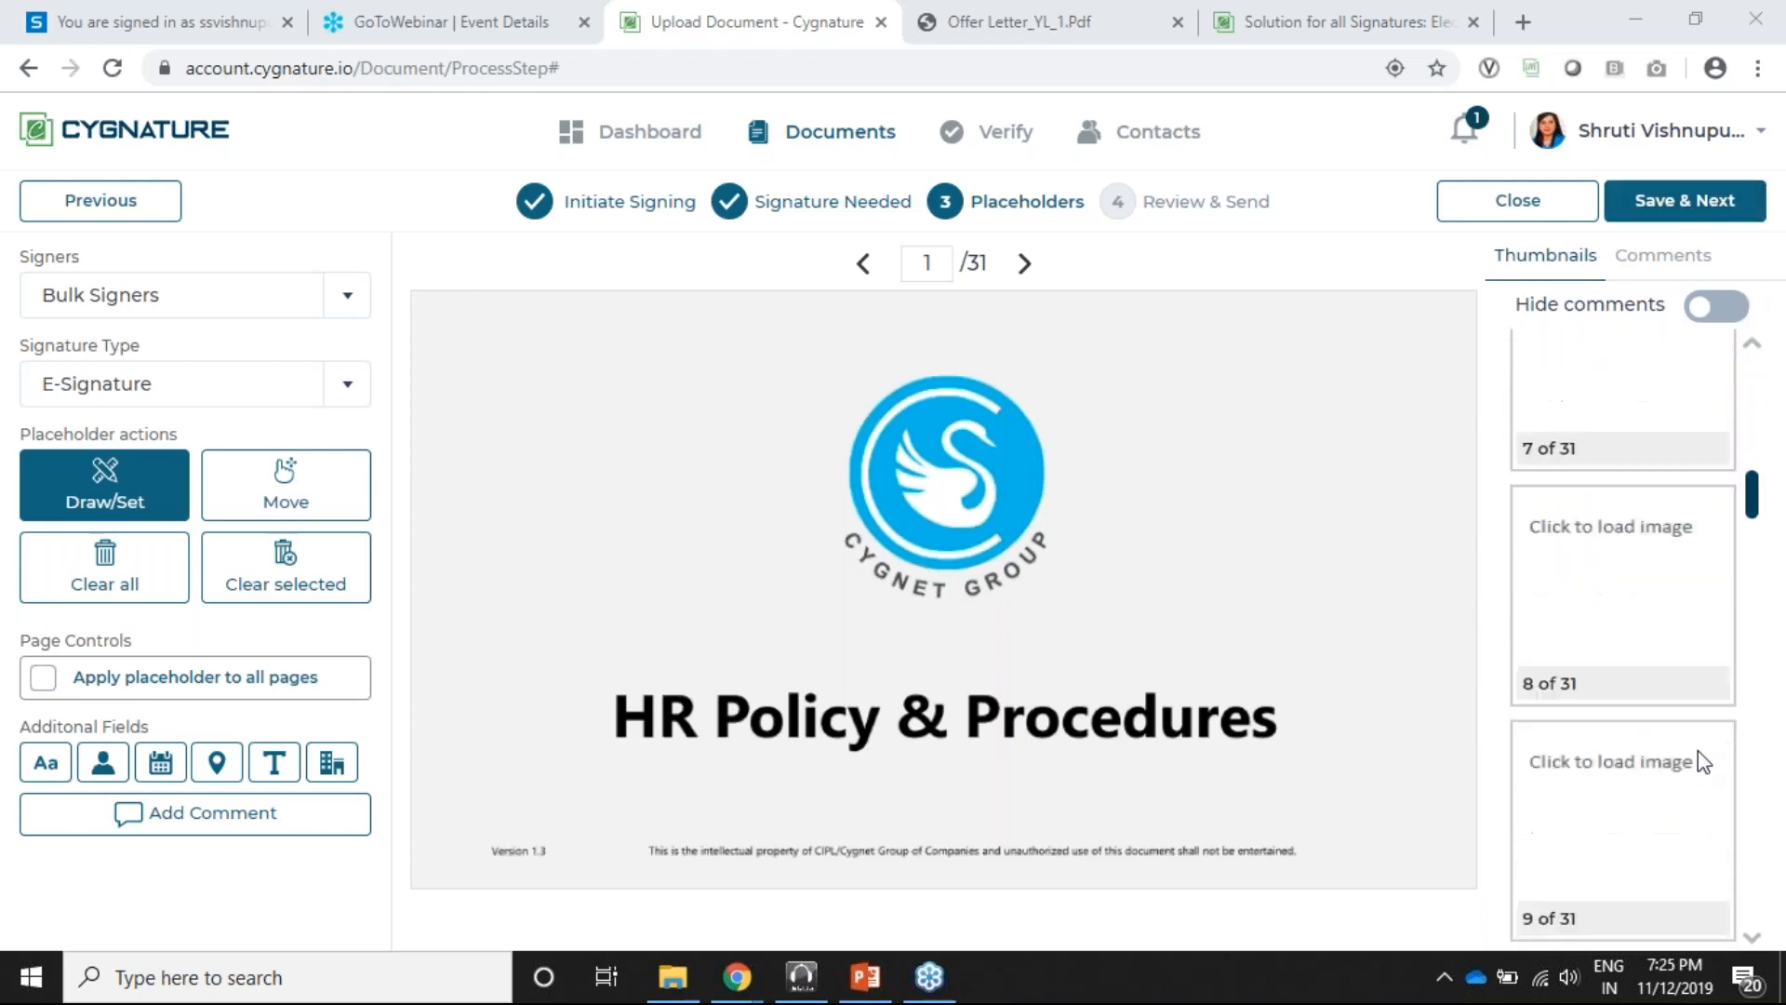
scroll(1693, 761, down, 18)
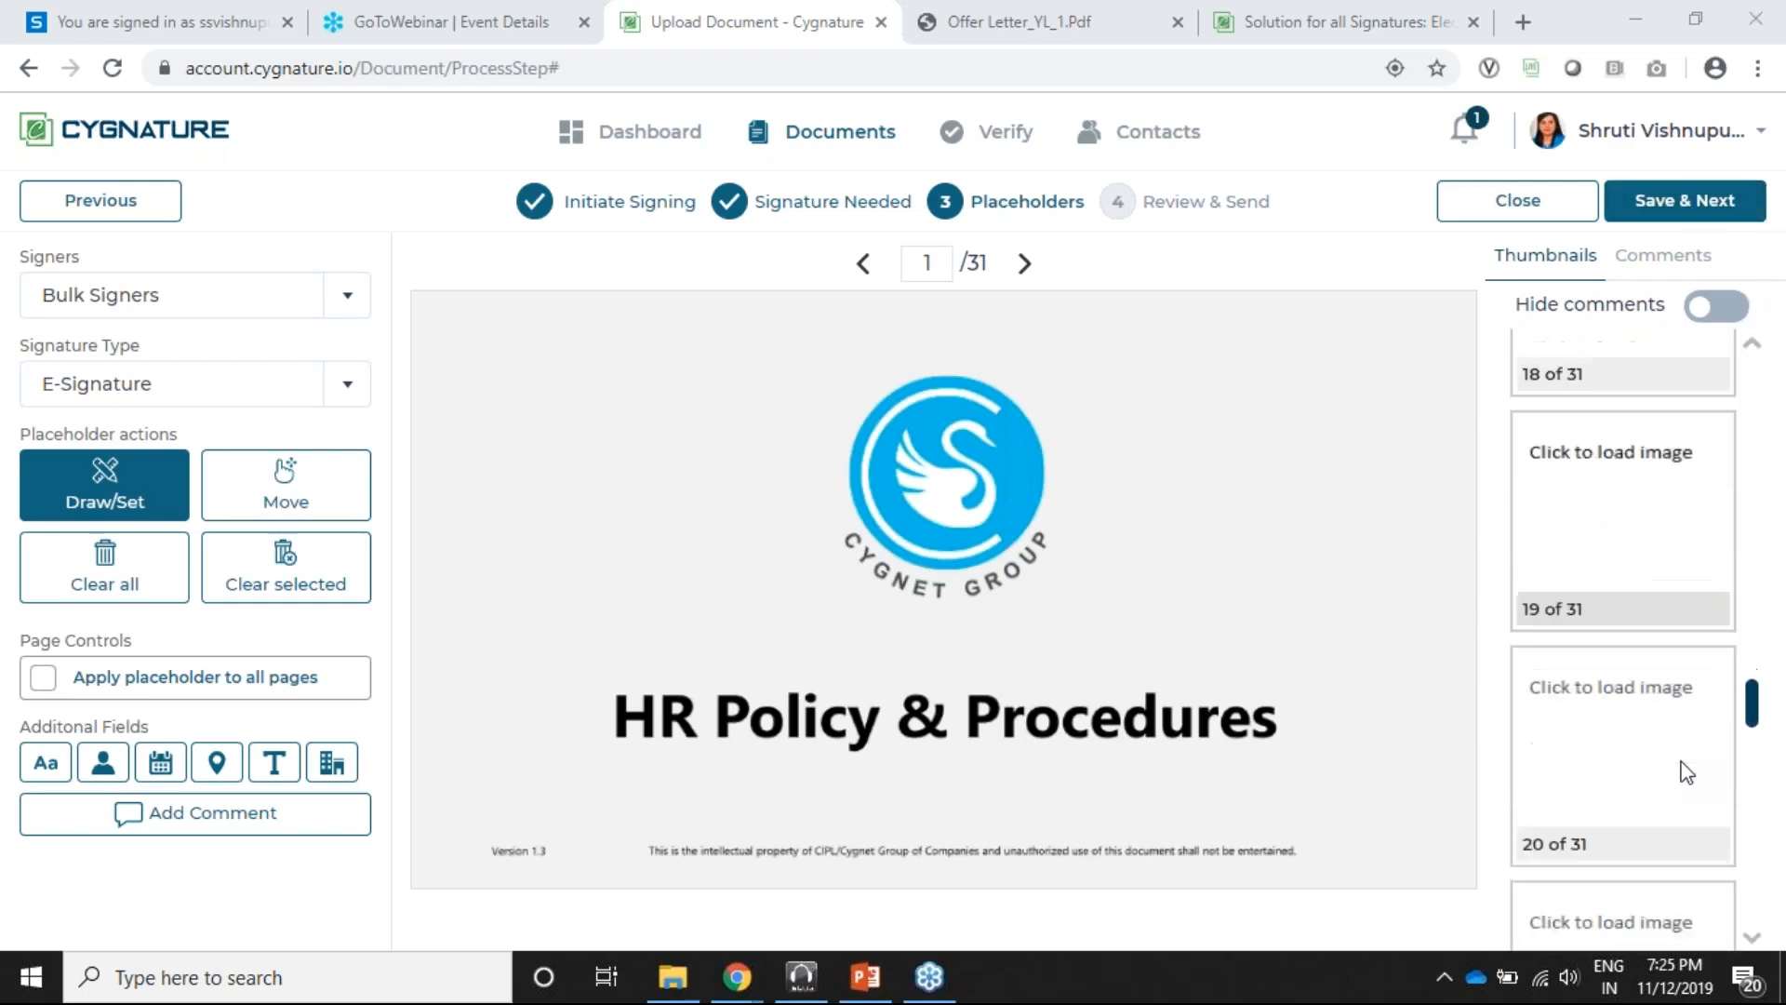
scroll(1679, 761, down, 16)
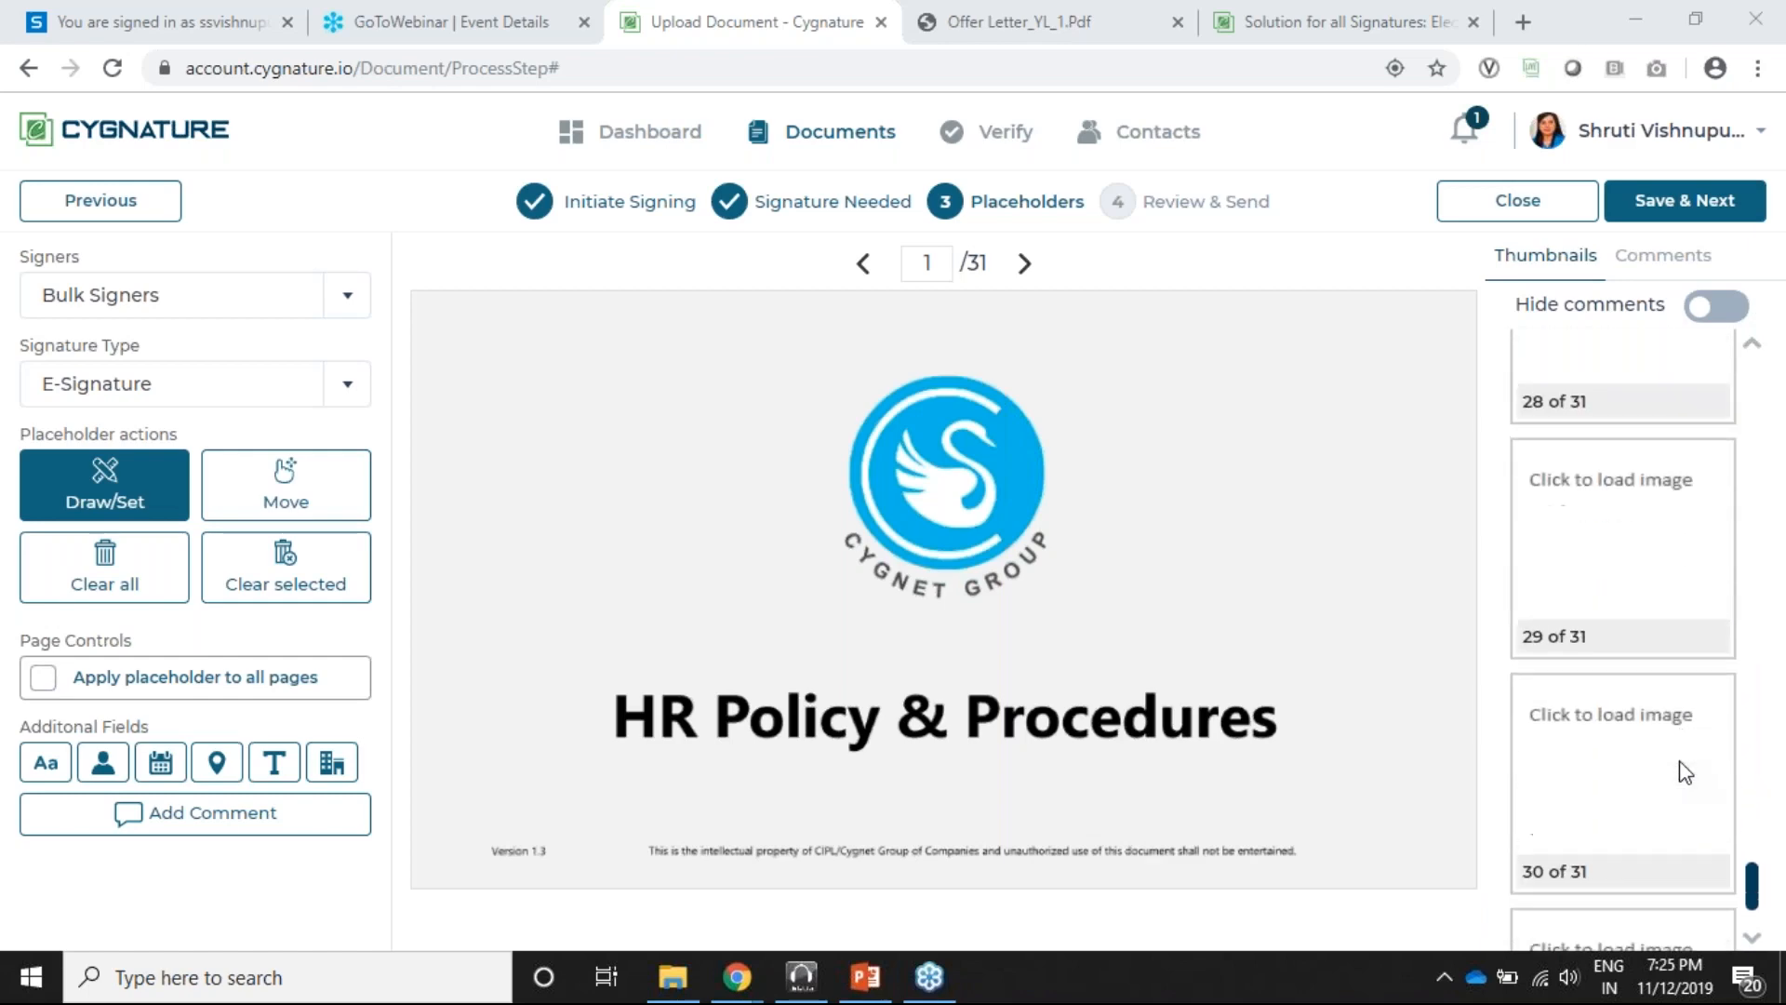
click(1615, 805)
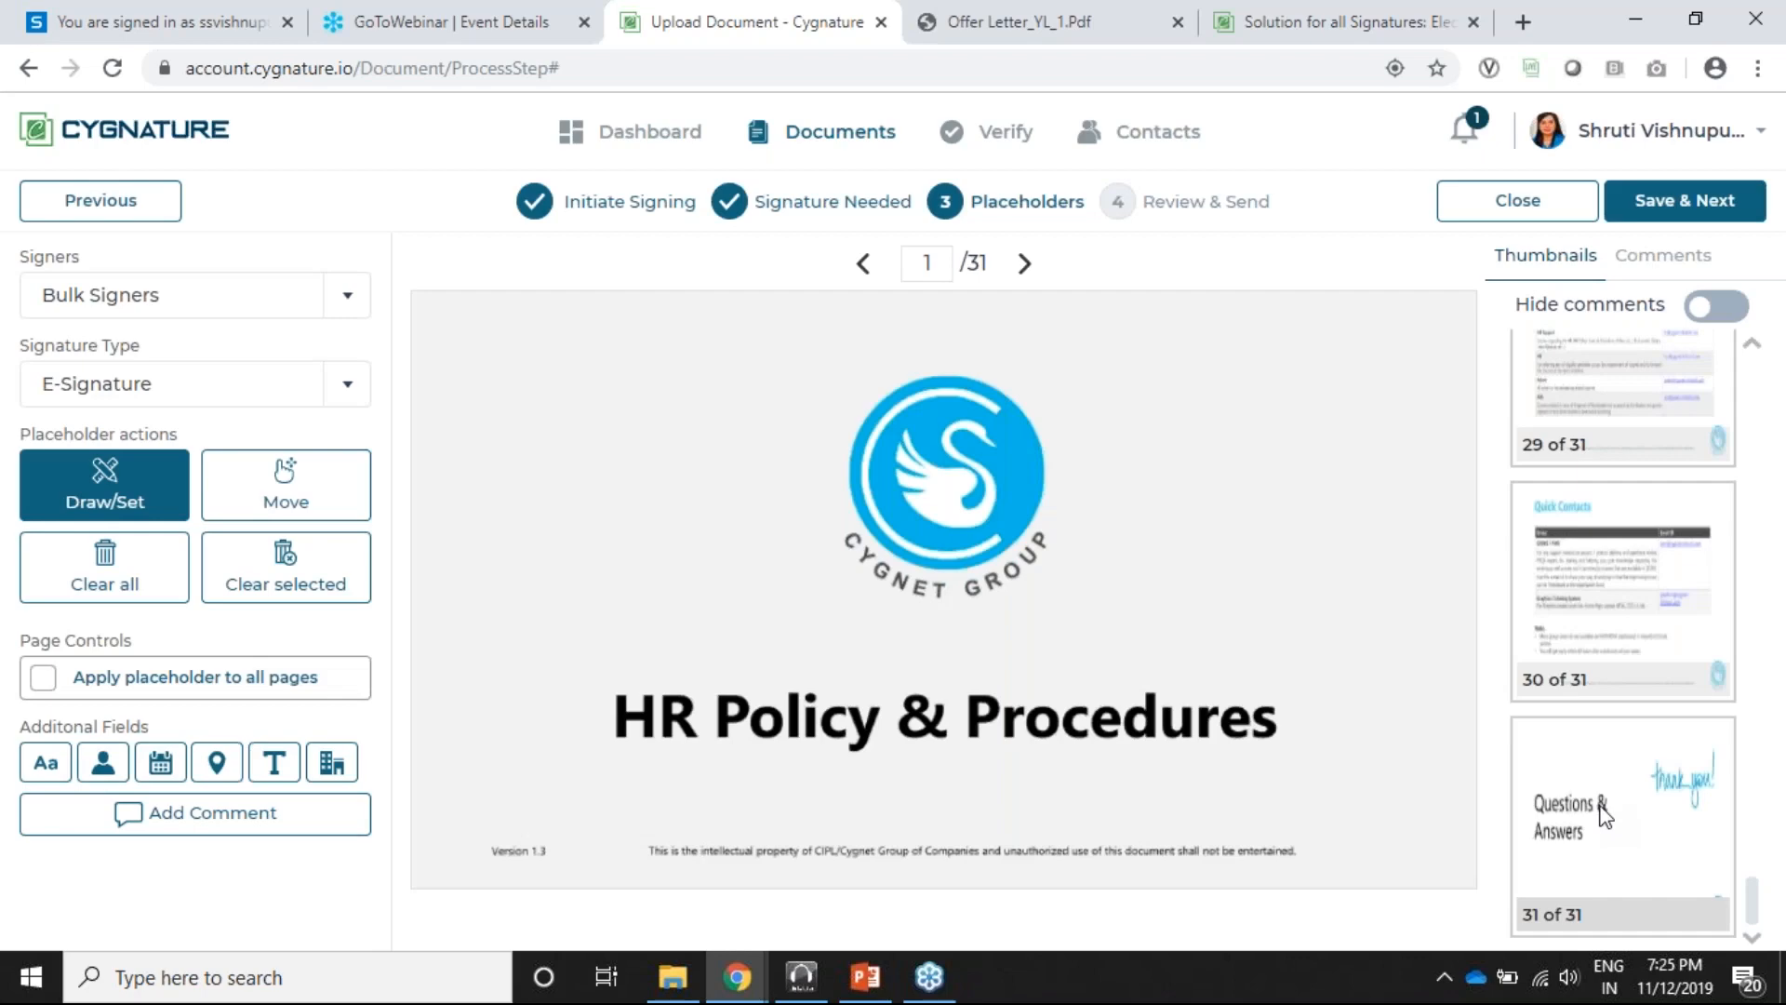
click(1605, 816)
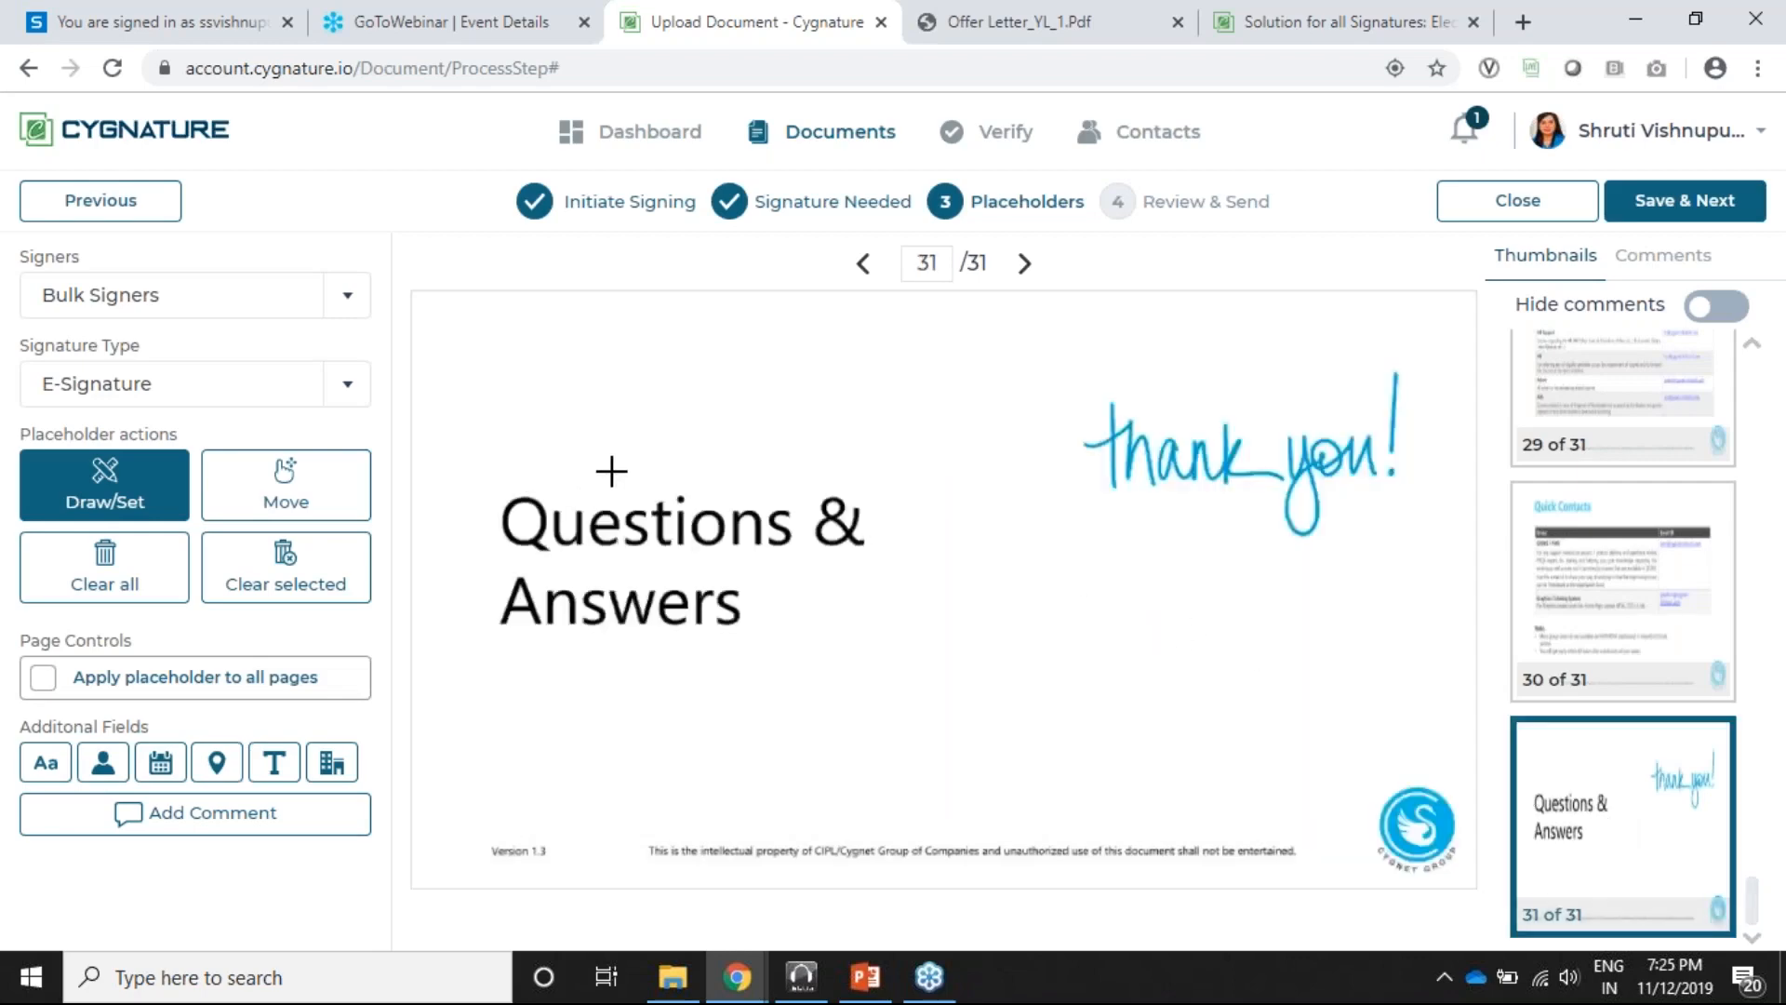
mouse_move(527, 356)
mouse_down()
mouse_move(742, 462)
mouse_move(822, 461)
mouse_up()
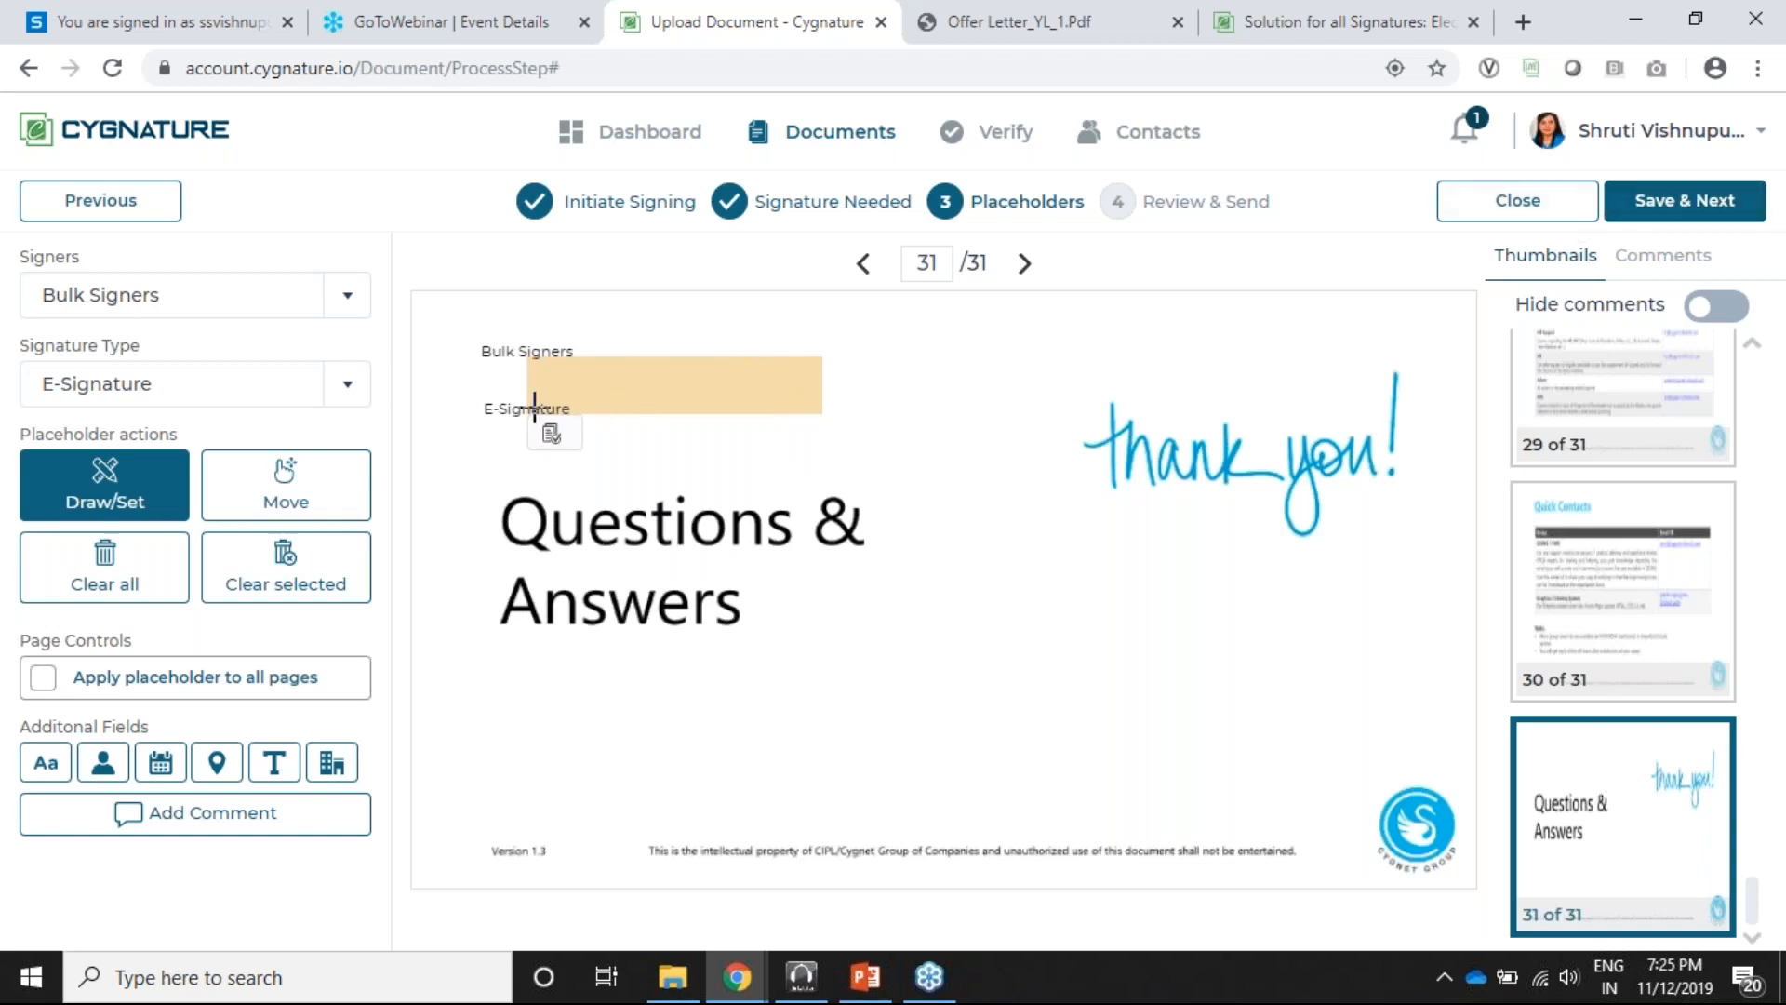
click(1648, 216)
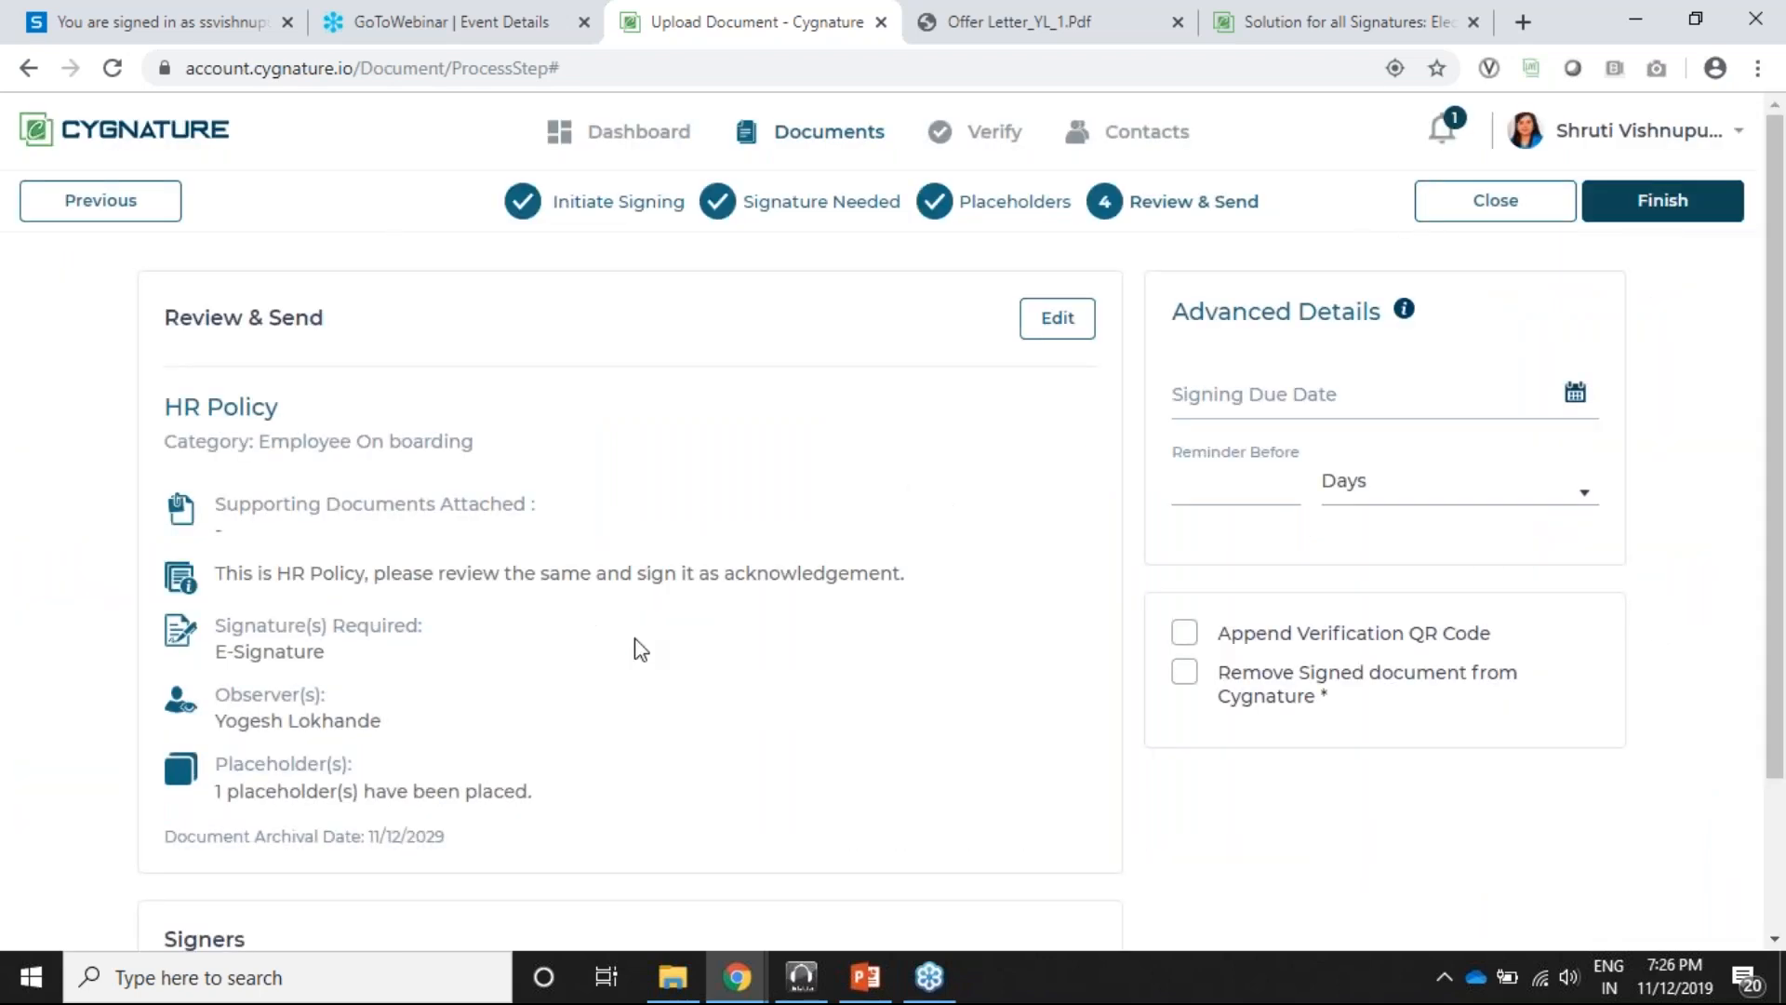
Set the signing due date to 11/22/2019 with a reminder 2 days before, and finish sending the HR Policy document
scroll(375, 723, down, 2)
scroll(376, 723, up, 3)
click(1572, 396)
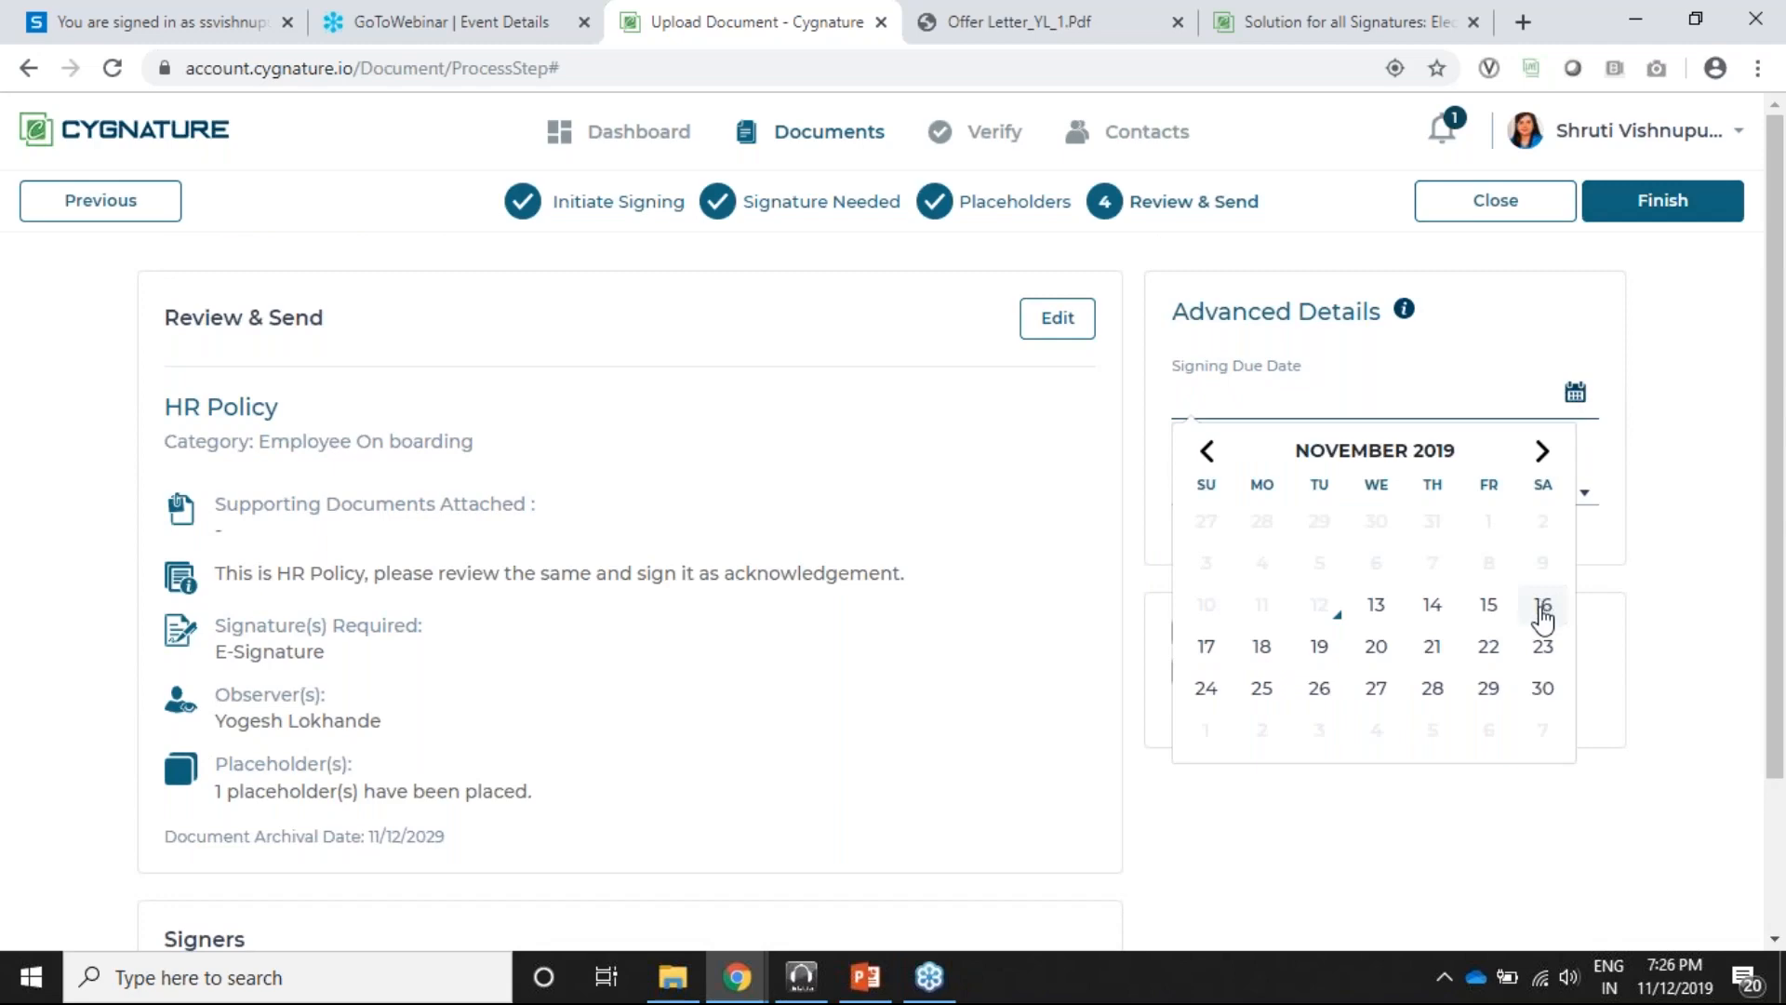
click(1490, 649)
click(1209, 486)
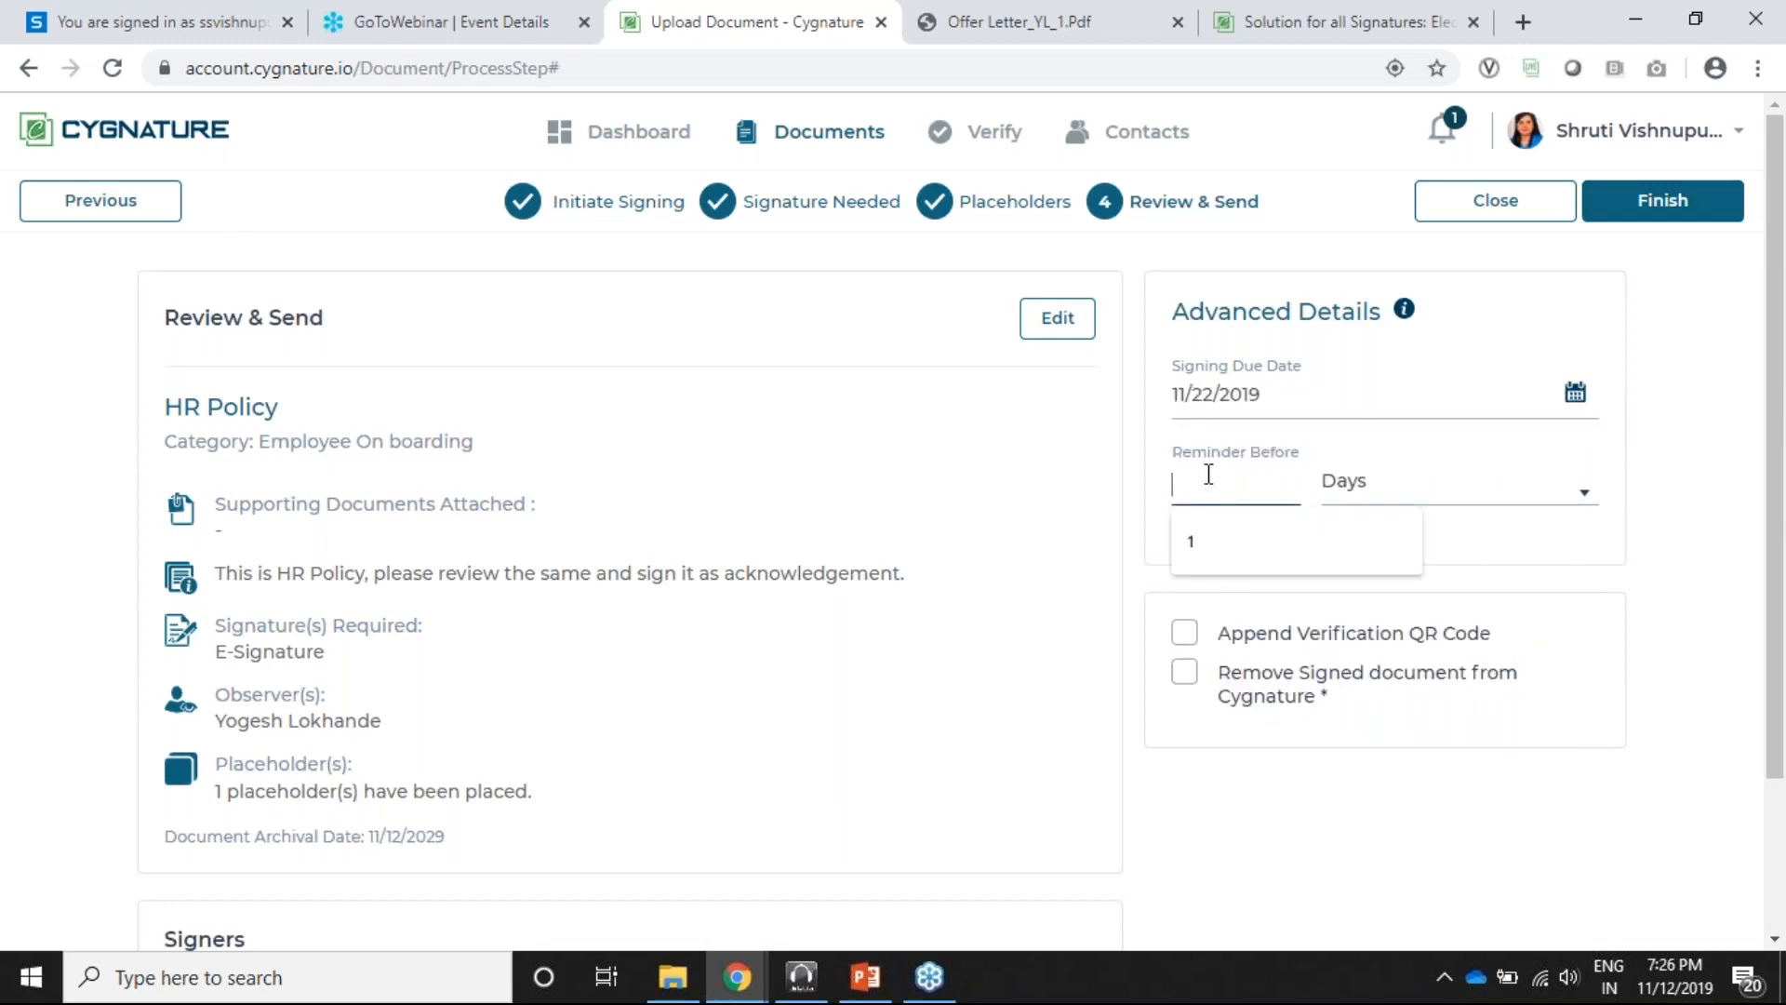
text(2)
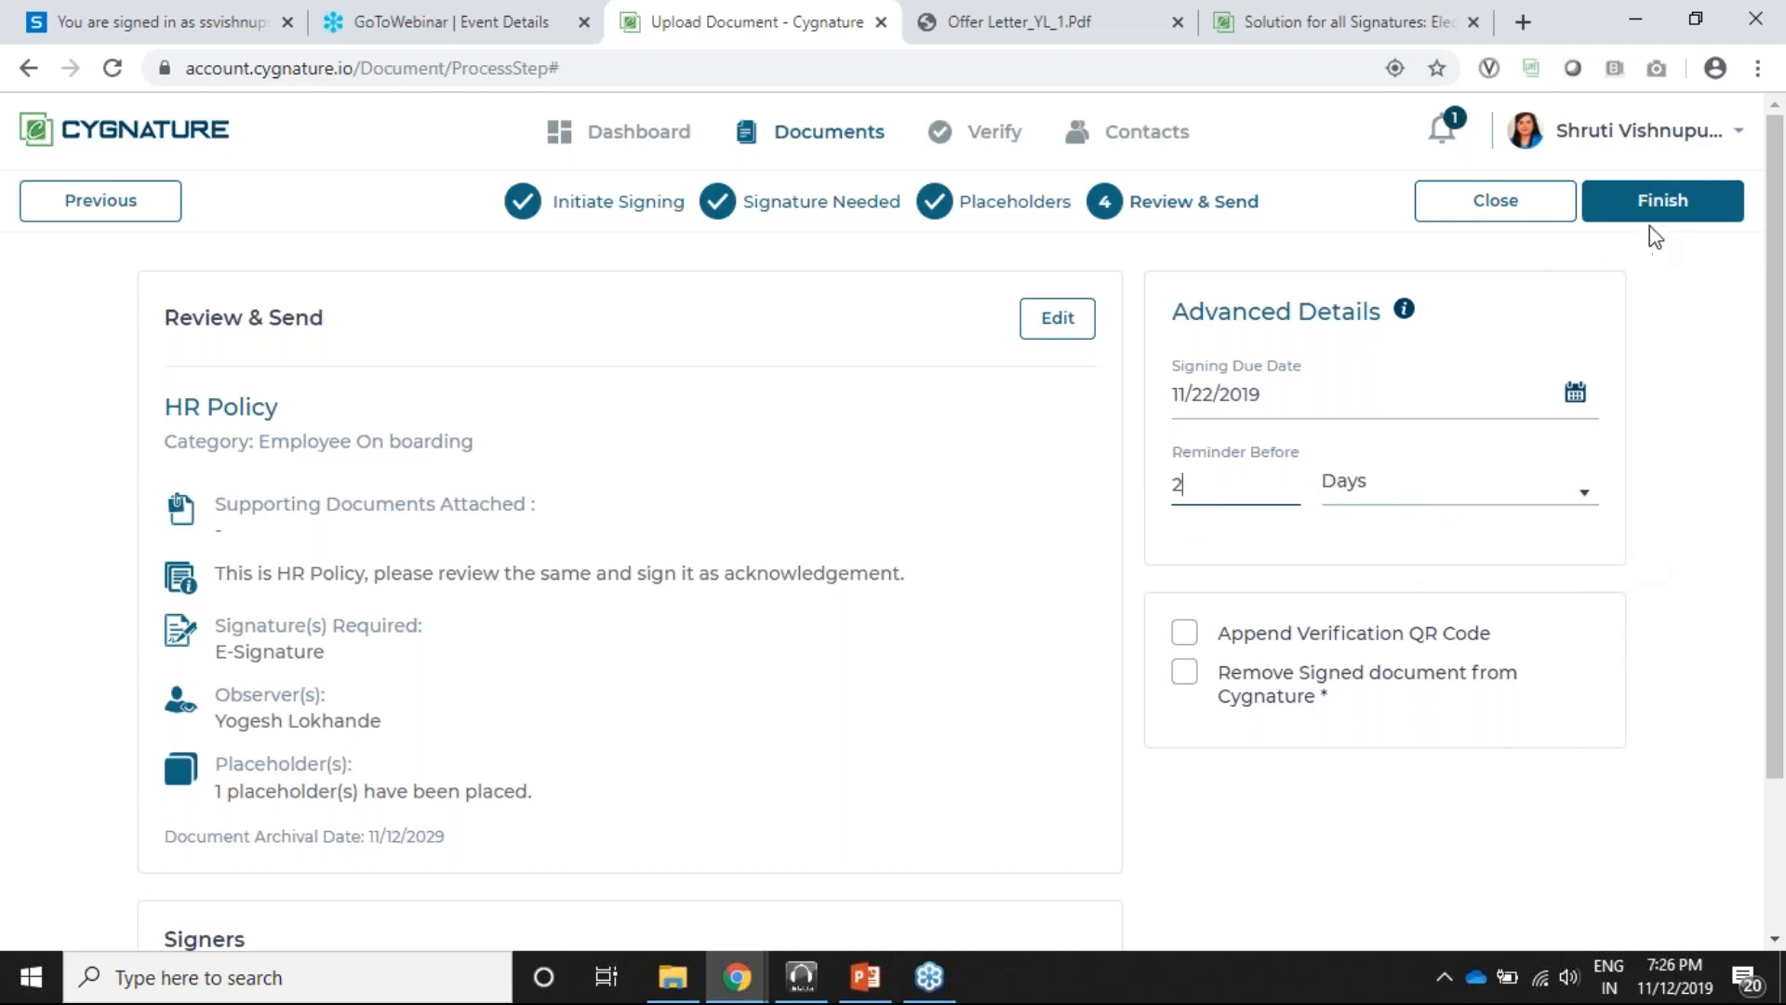
click(1661, 203)
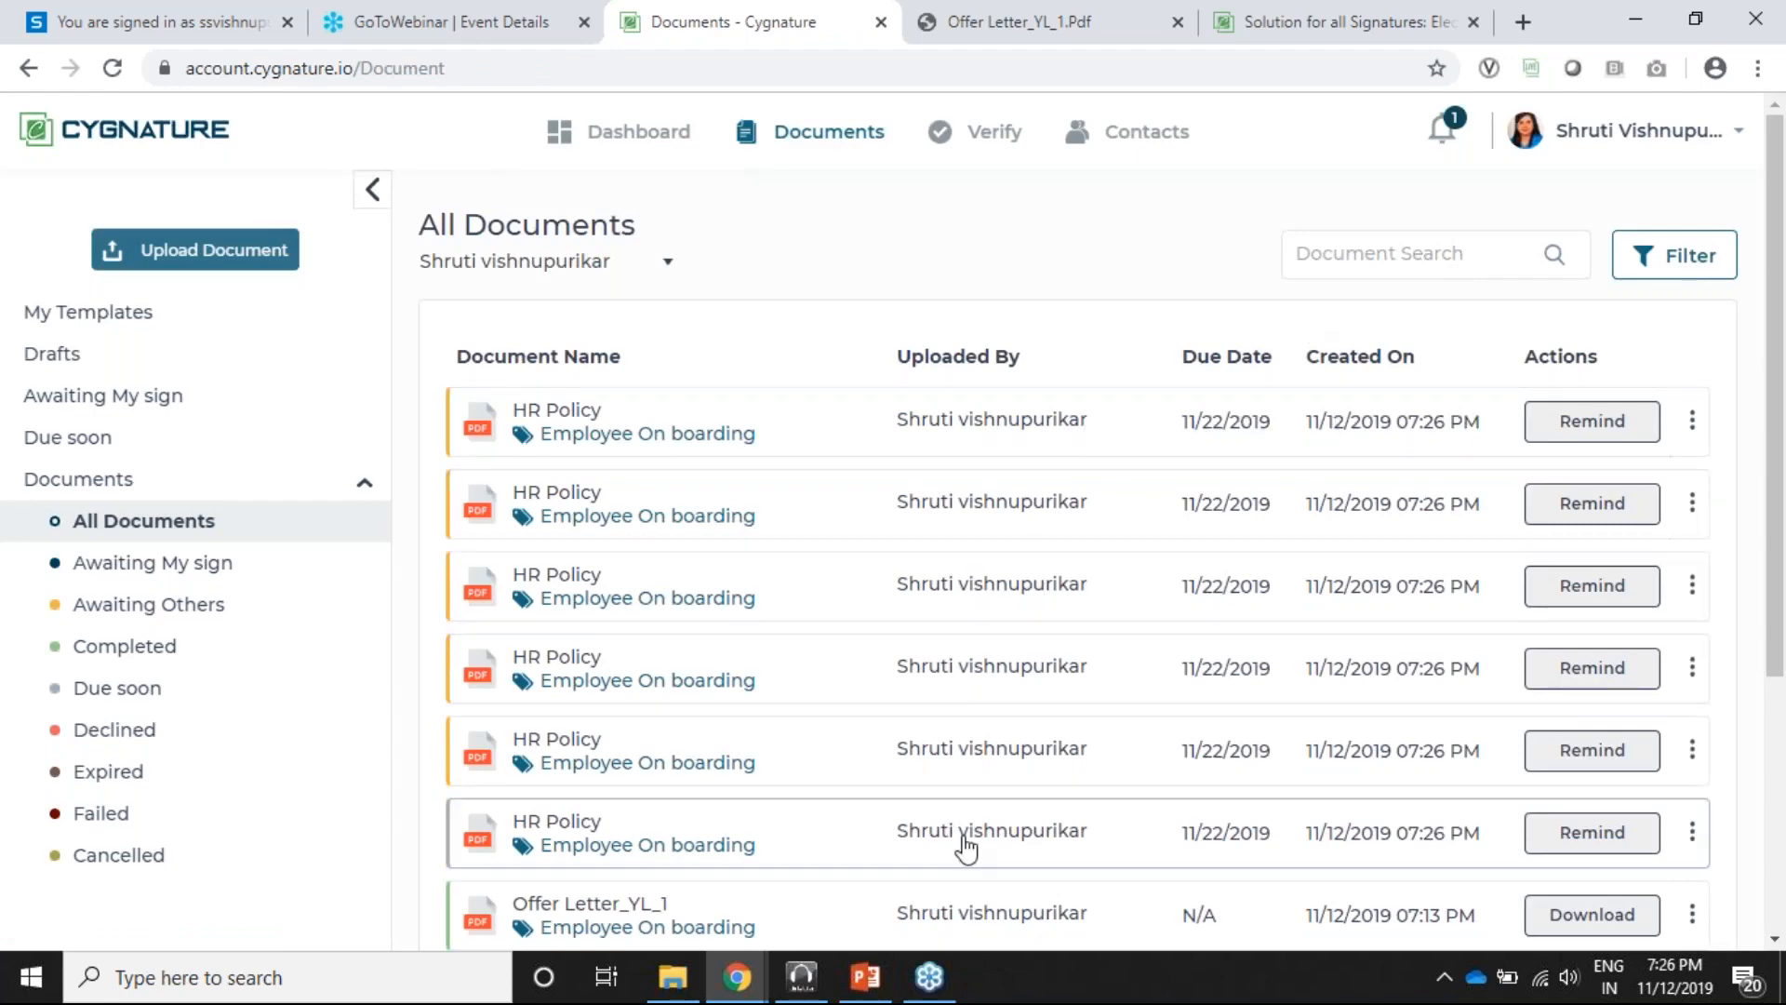
Look through the All Documents list for the newly sent HR Policy entries and their due dates
scroll(725, 530, down, 3)
scroll(686, 630, up, 1)
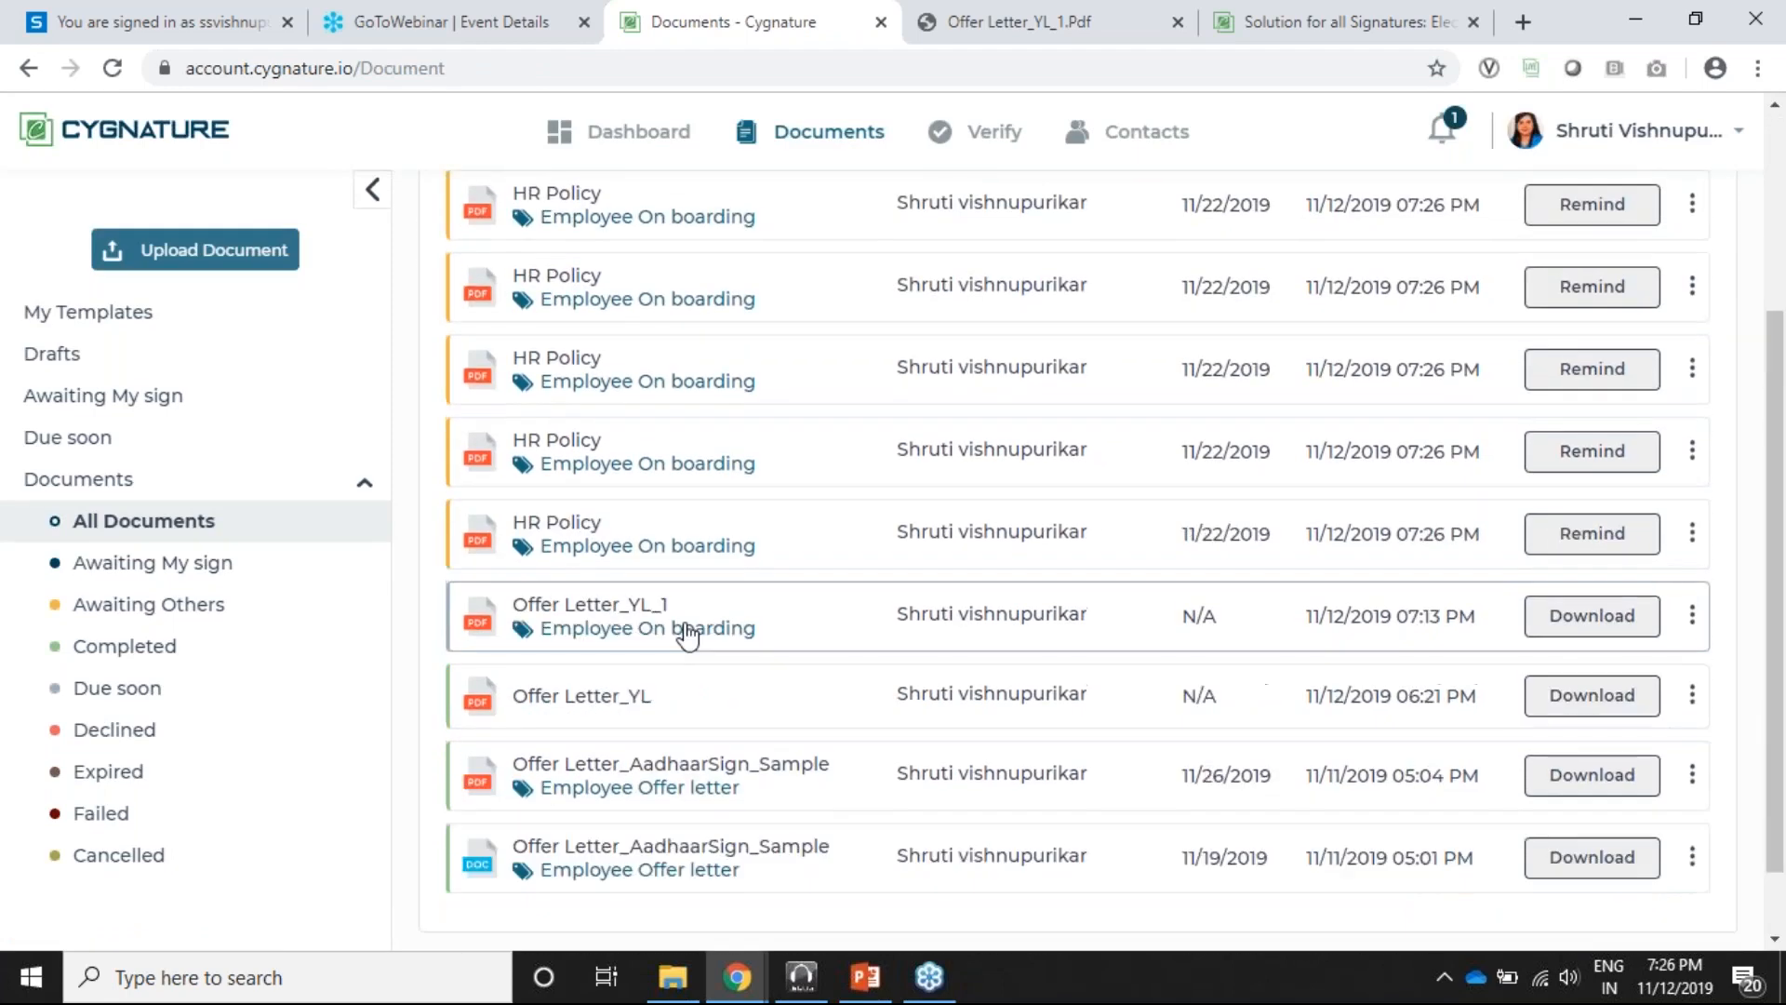
scroll(658, 529, up, 5)
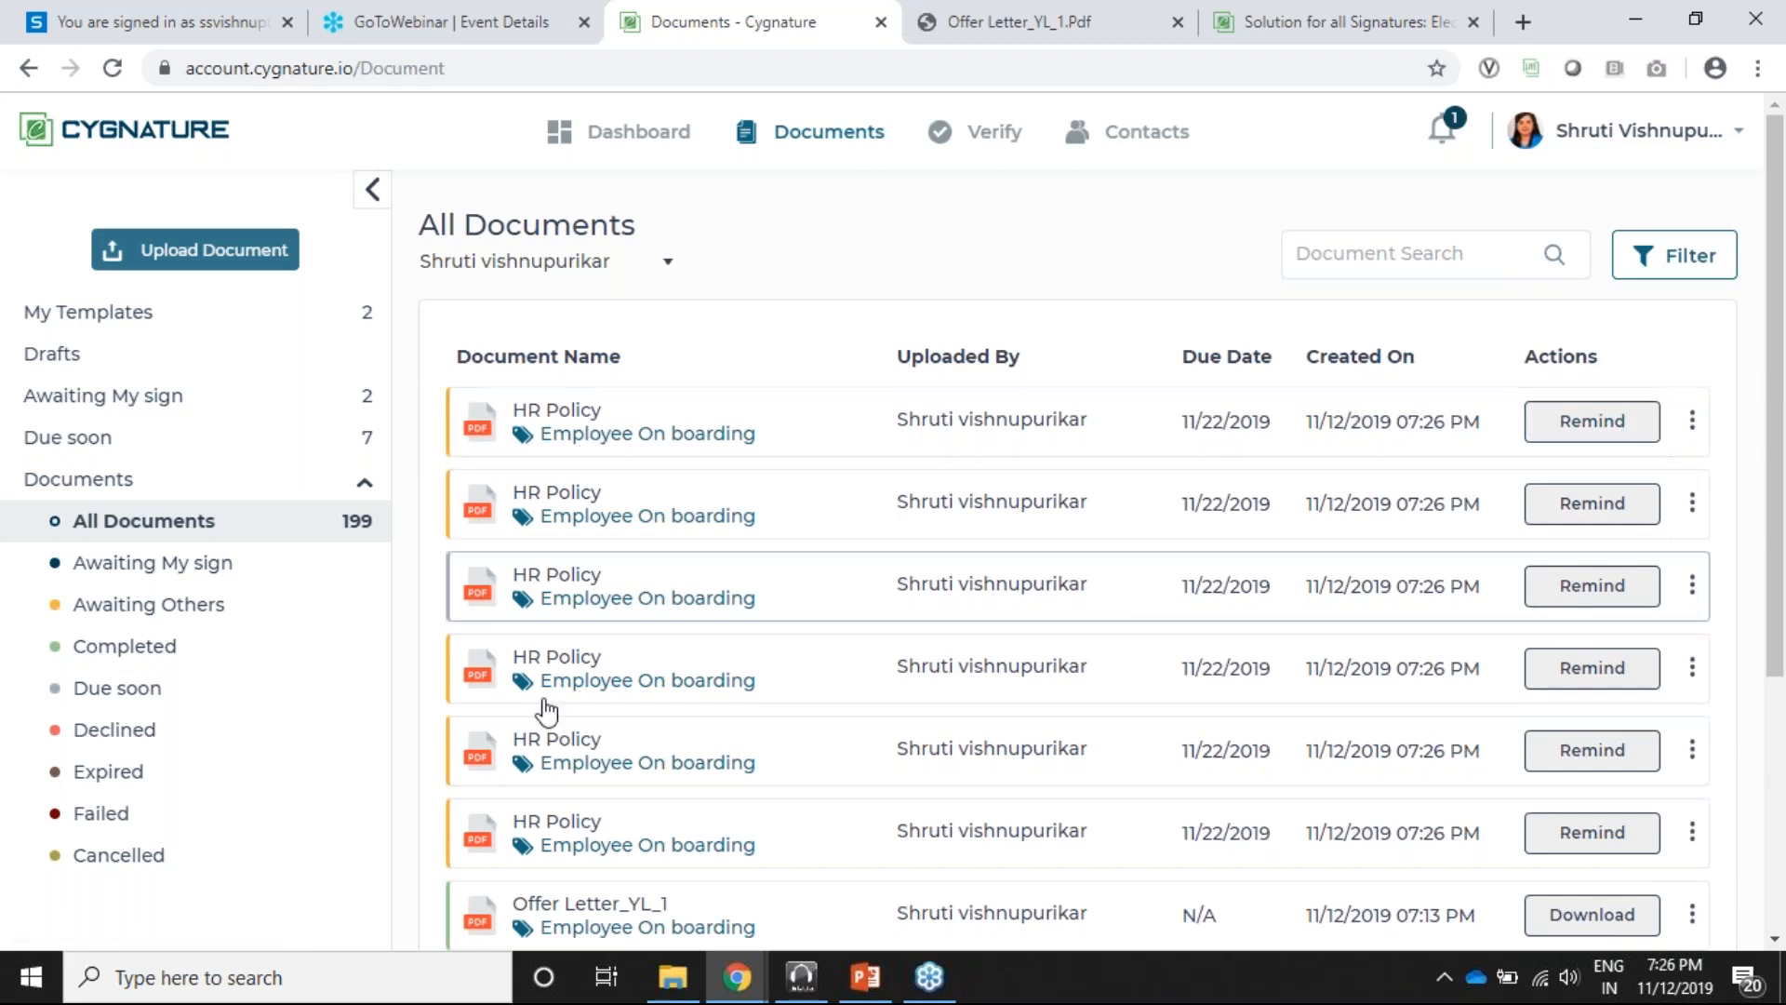
scroll(558, 735, down, 3)
scroll(800, 377, up, 3)
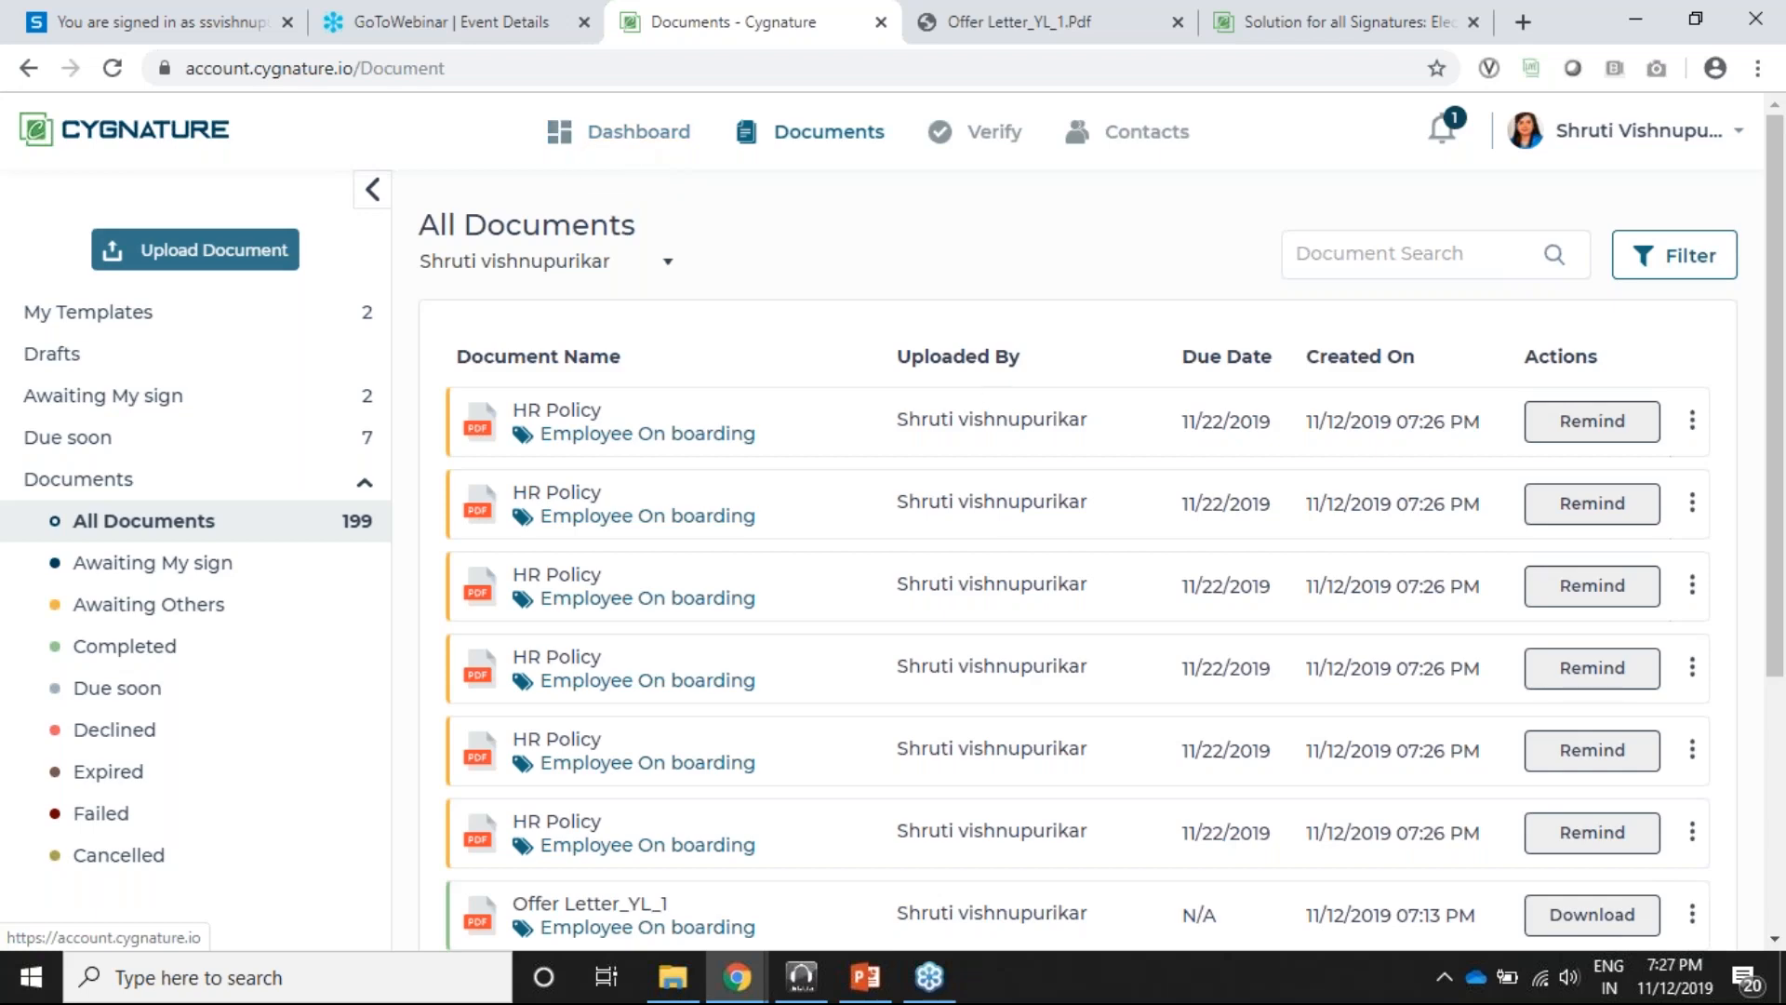
Switch to PowerPoint, start the slide show from slide 8, and advance to the manual process part of "USE CASE 3: TEMPLATE"
click(857, 983)
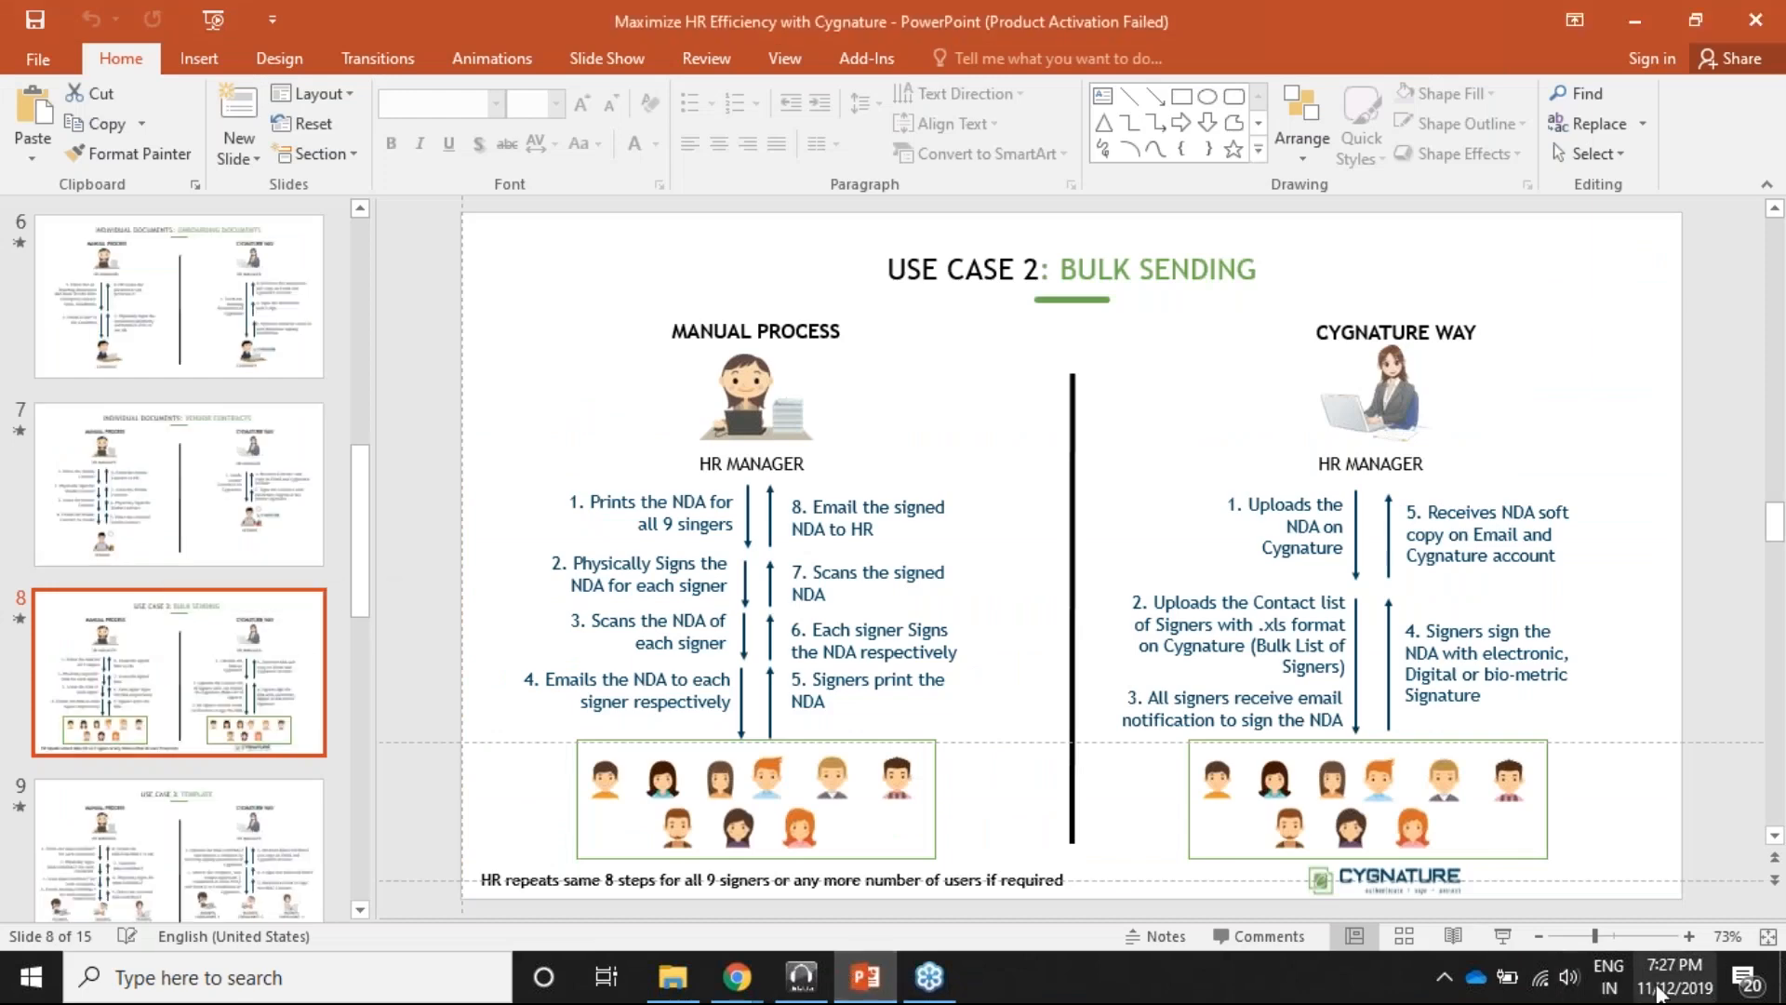
click(1498, 938)
click(1310, 555)
click(1310, 554)
click(1310, 555)
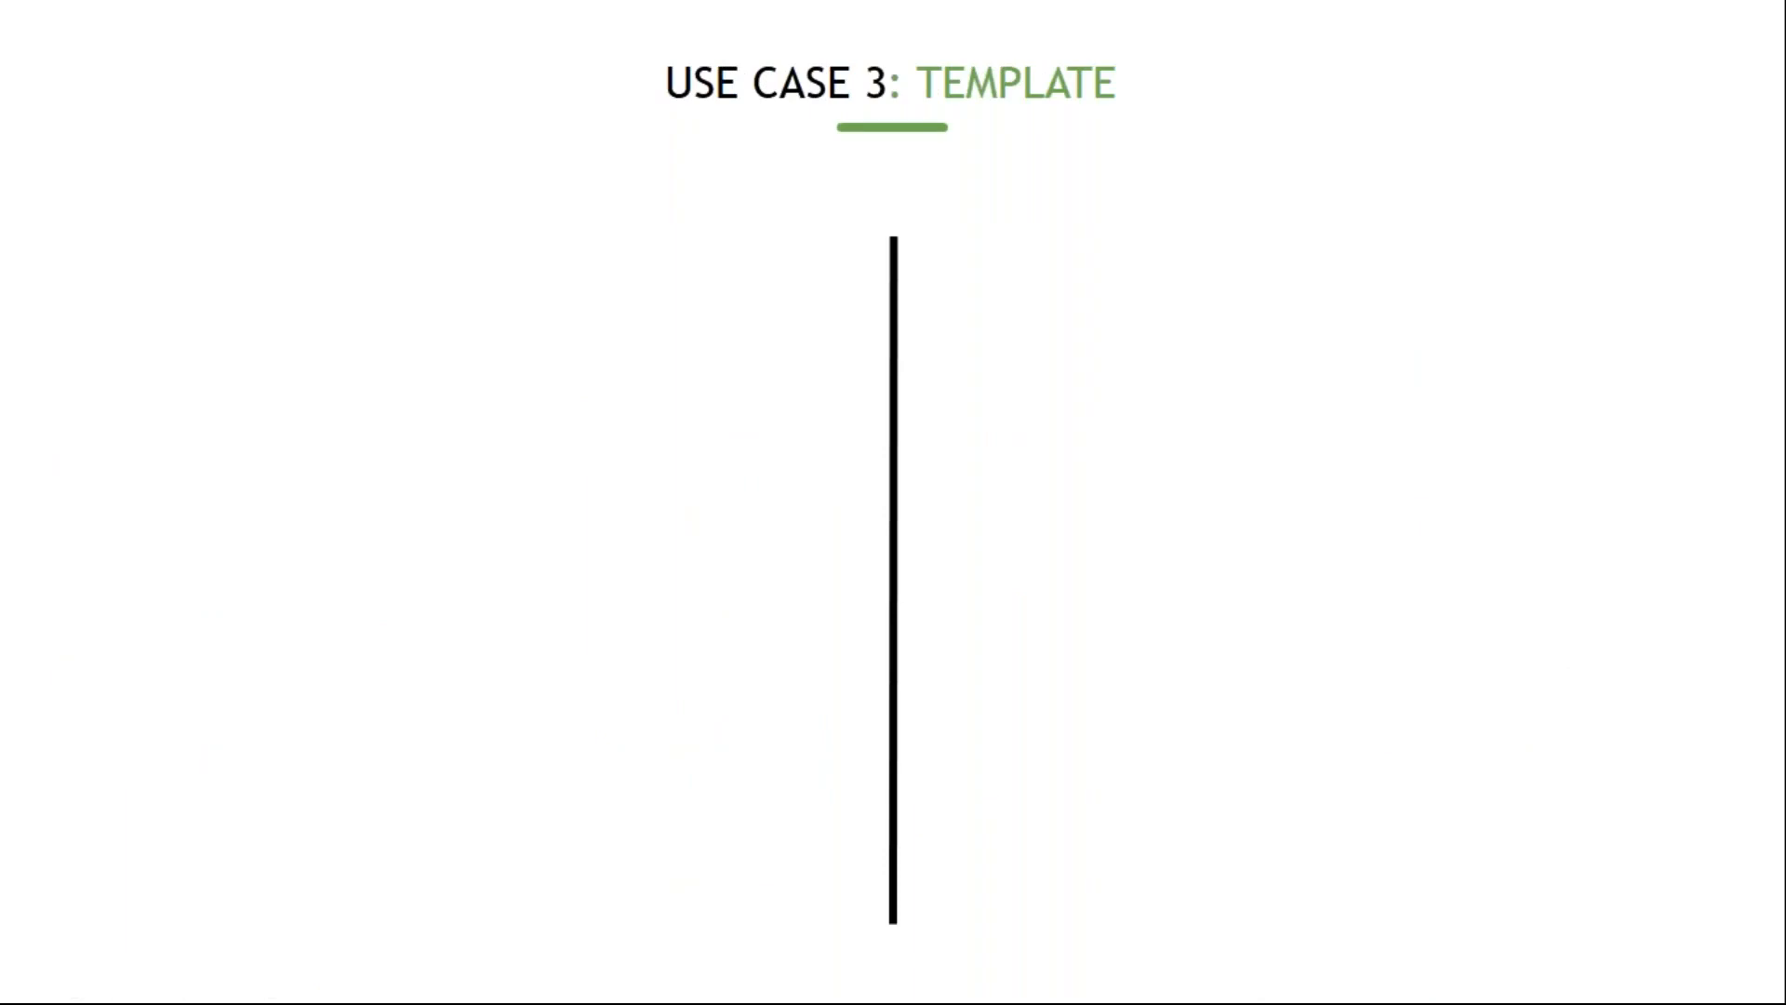
click(1121, 421)
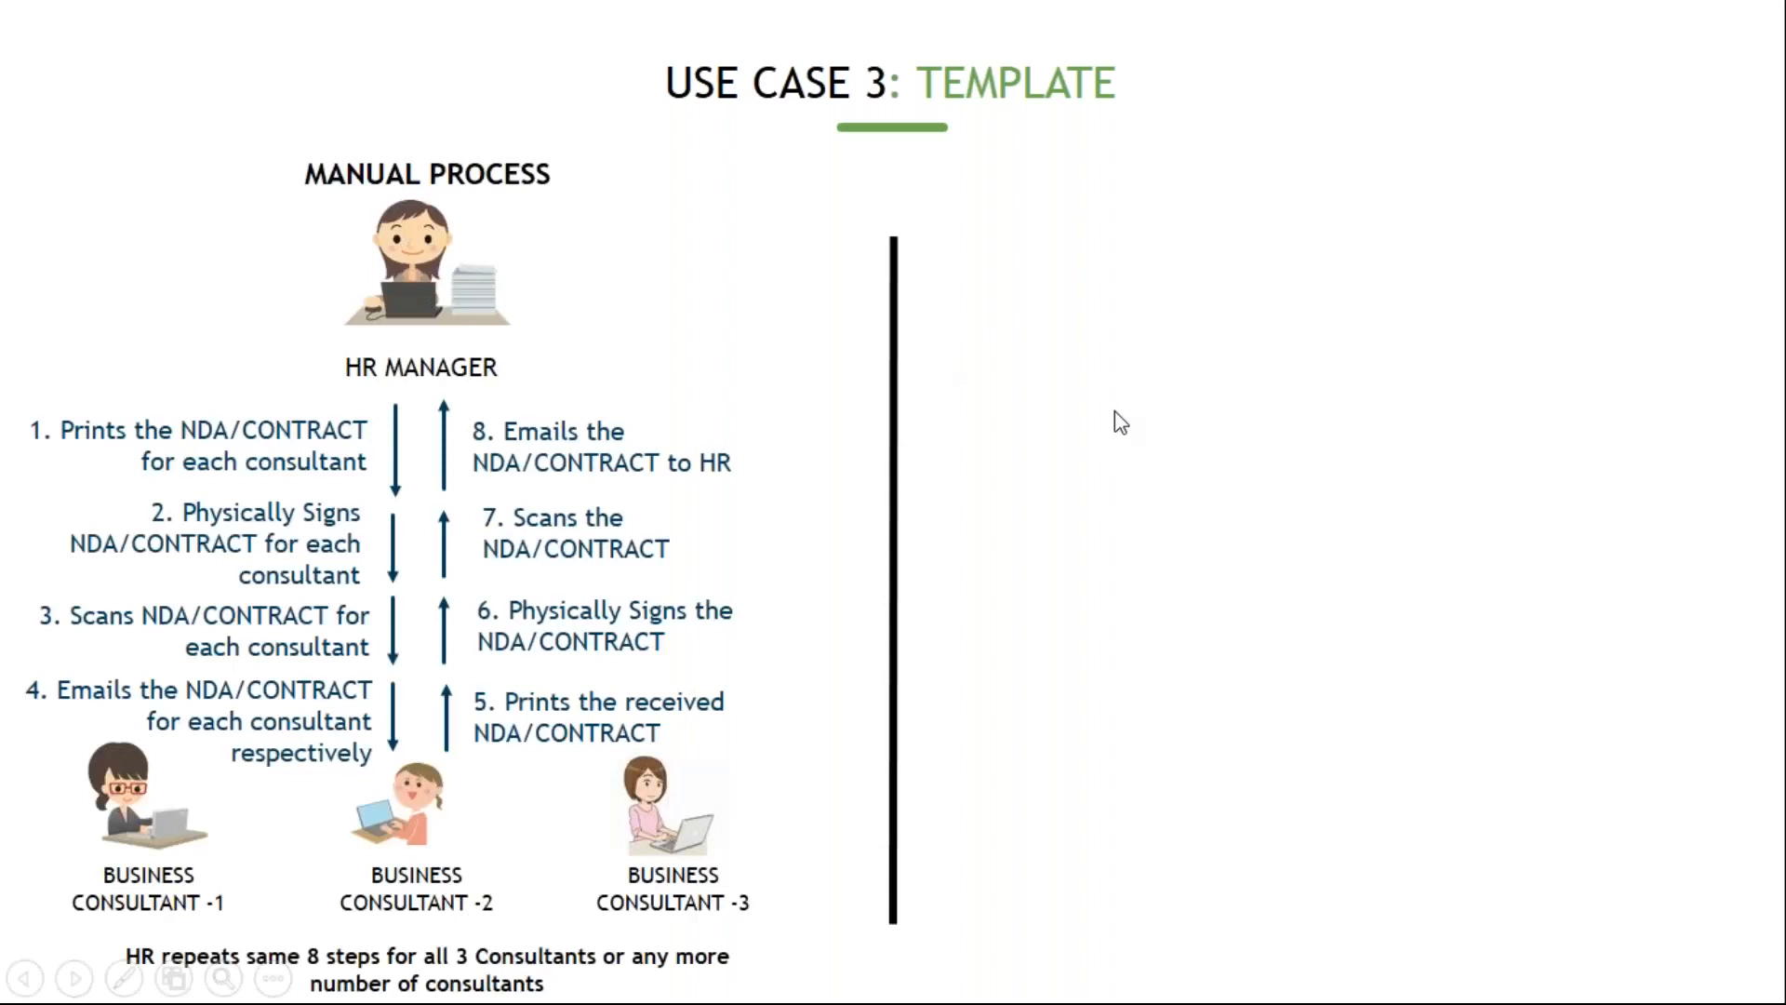
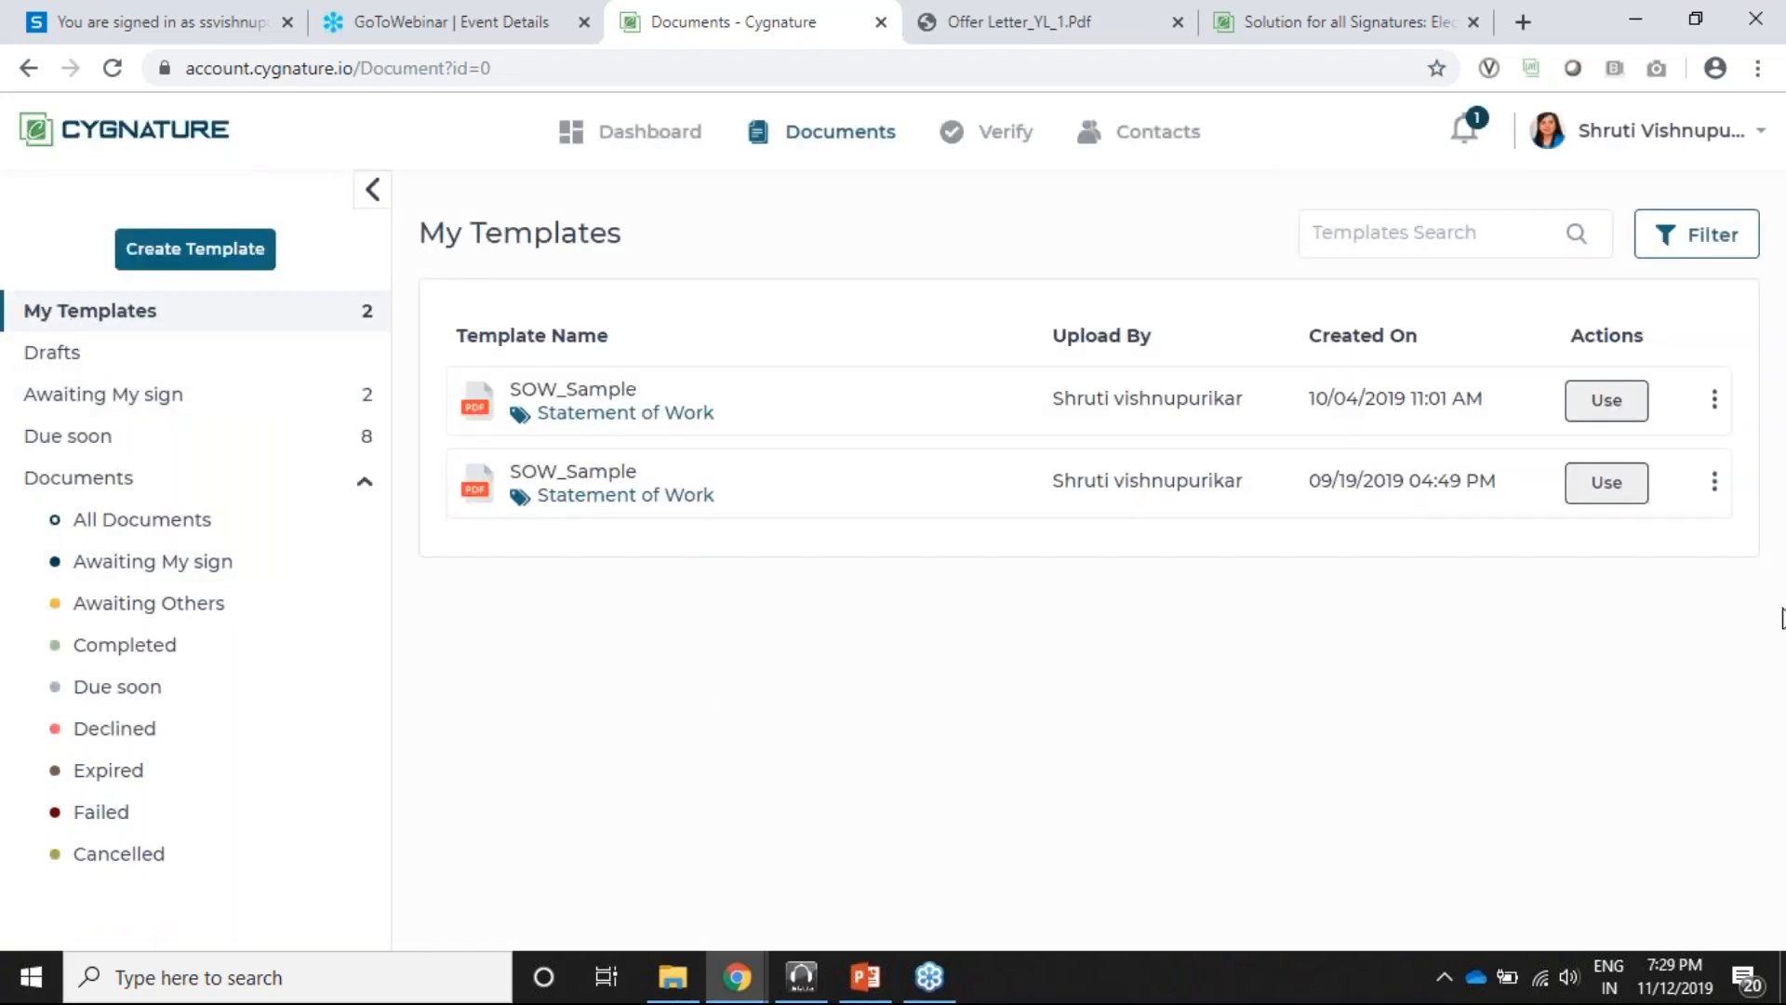
Start a new template and enter "NDA for Consultants" as its document name
click(207, 261)
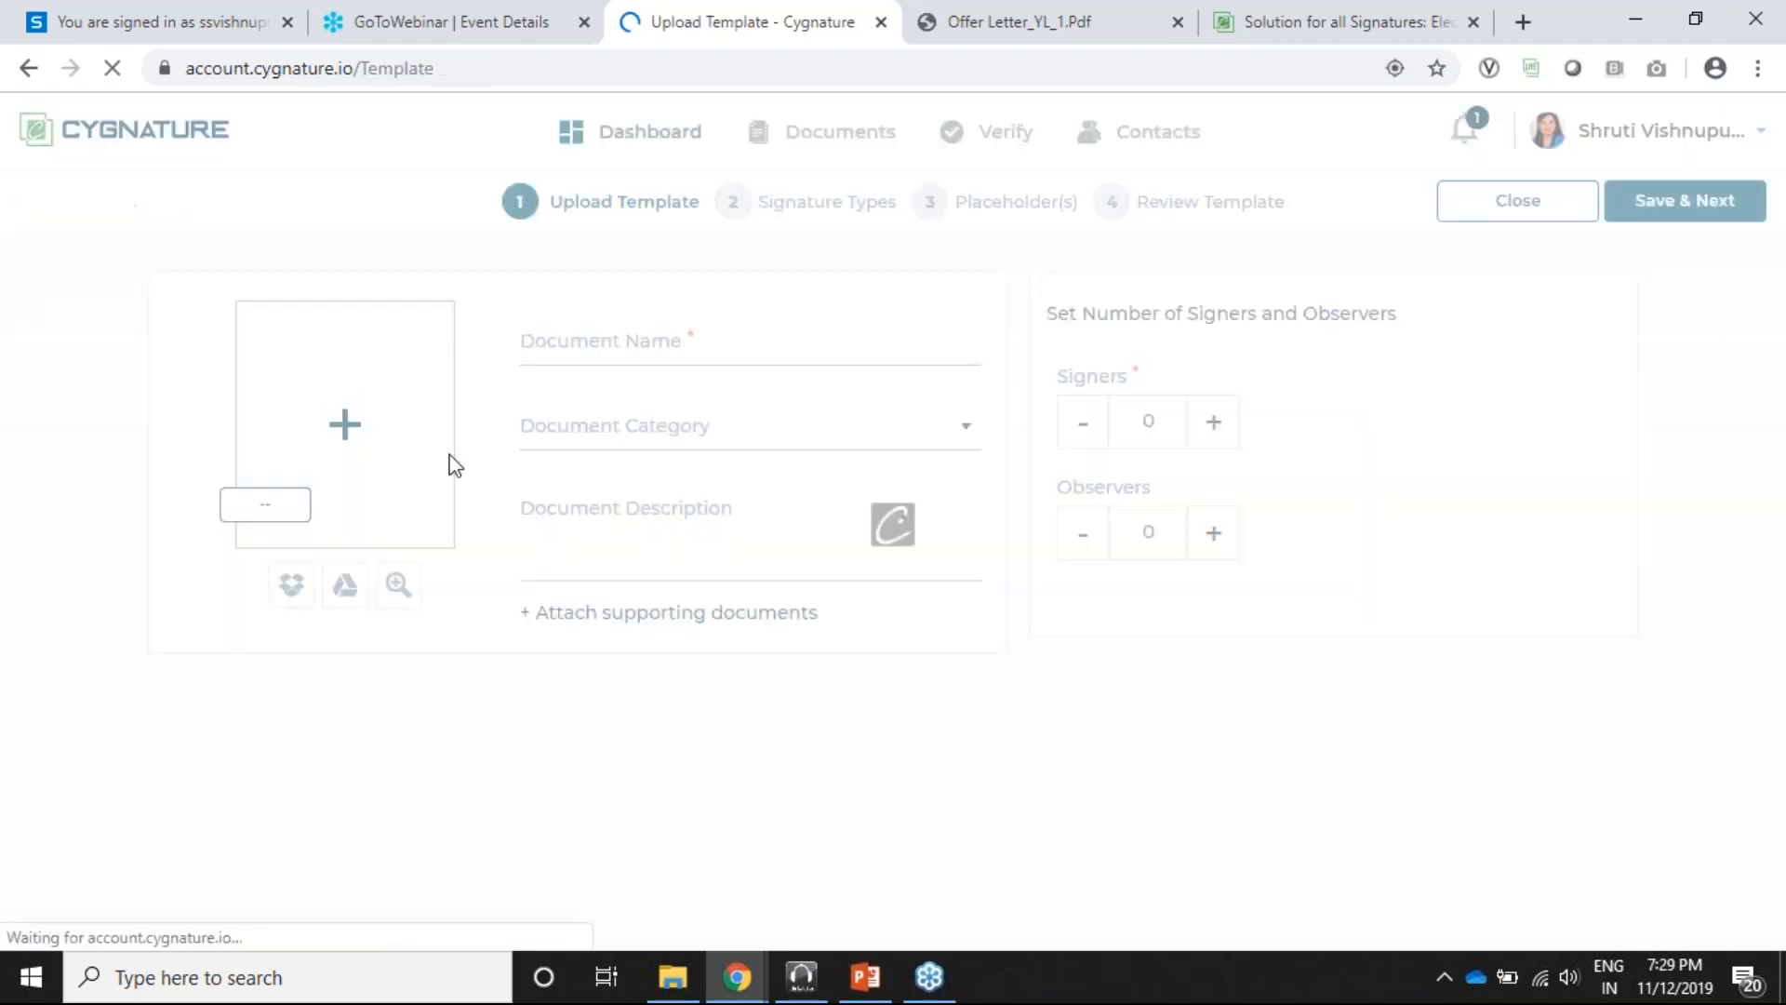
click(676, 342)
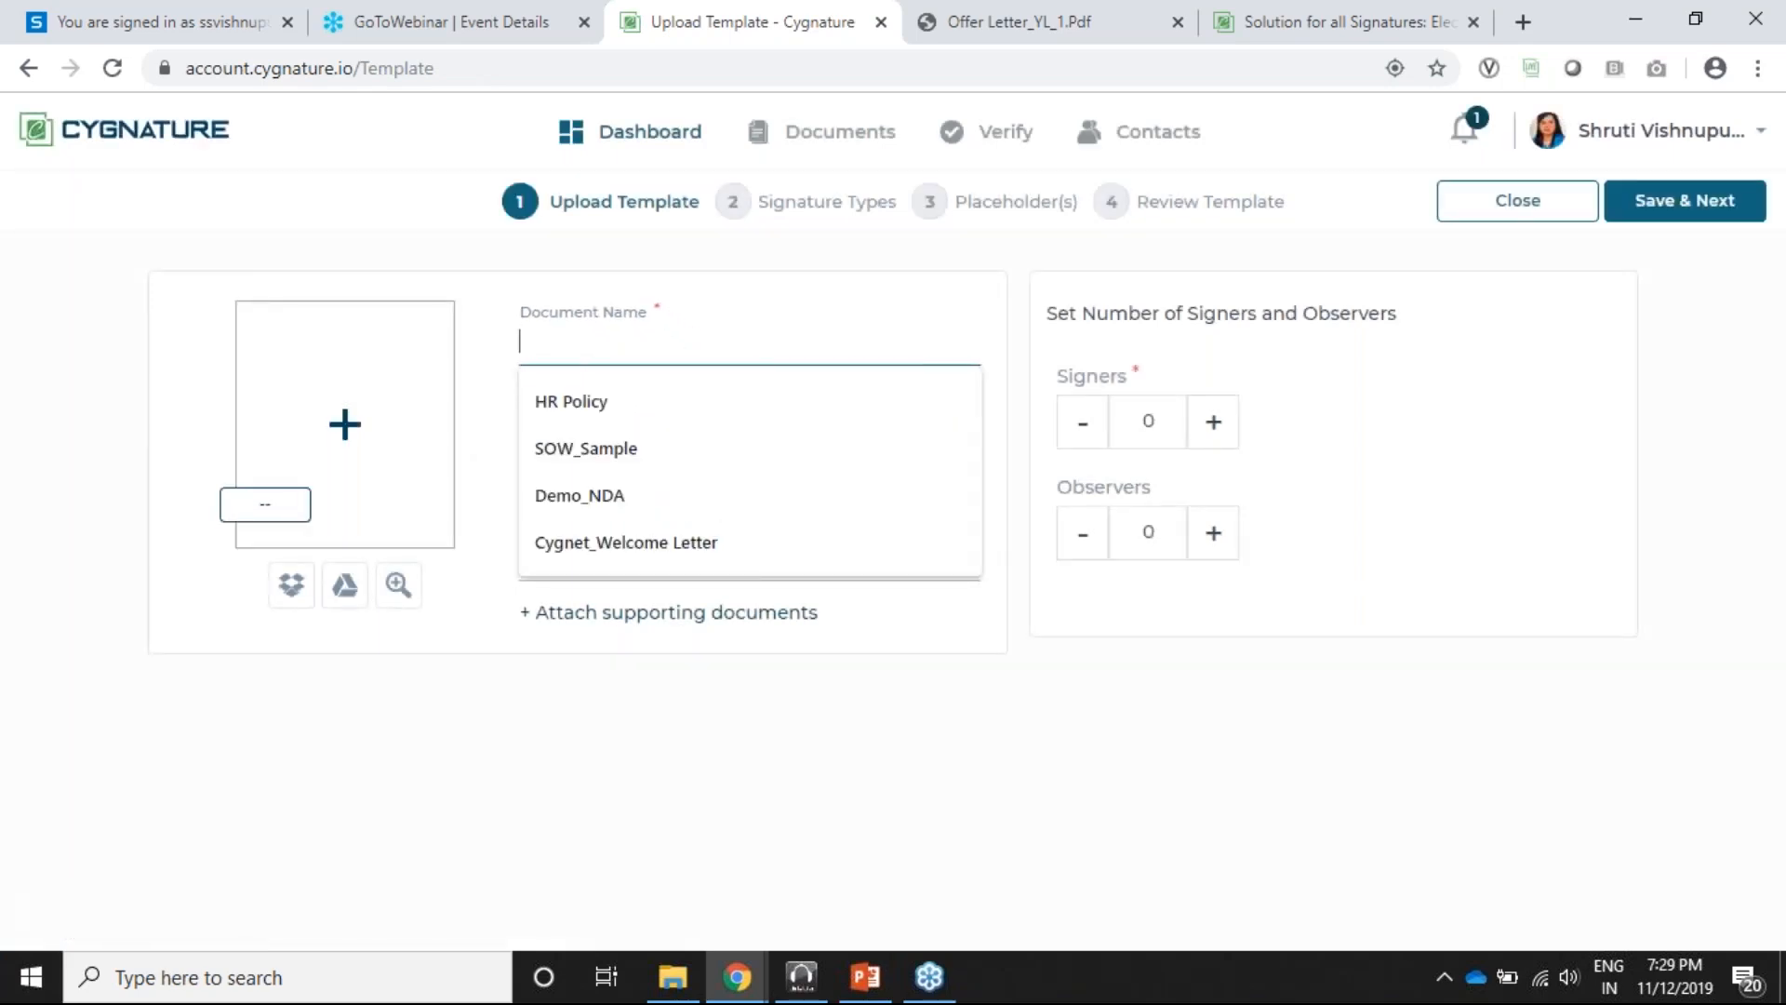
text(Contract for Consultants)
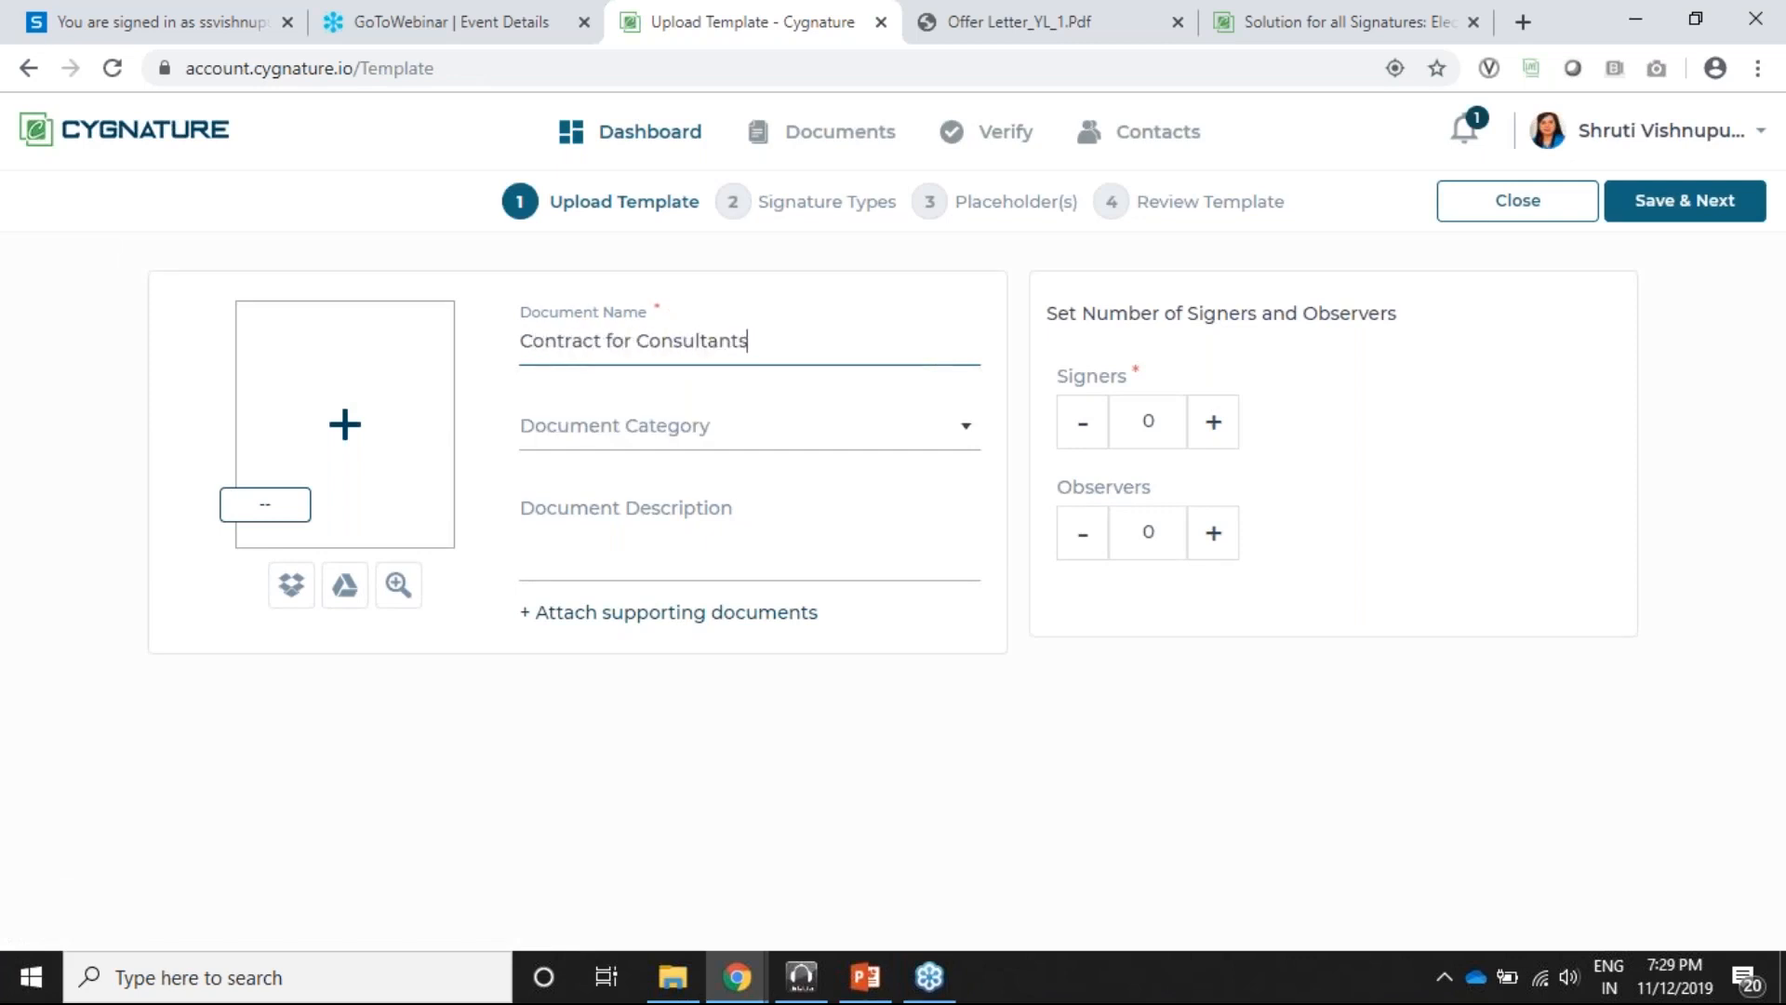
drag(606, 340, 520, 341)
text(NDA)
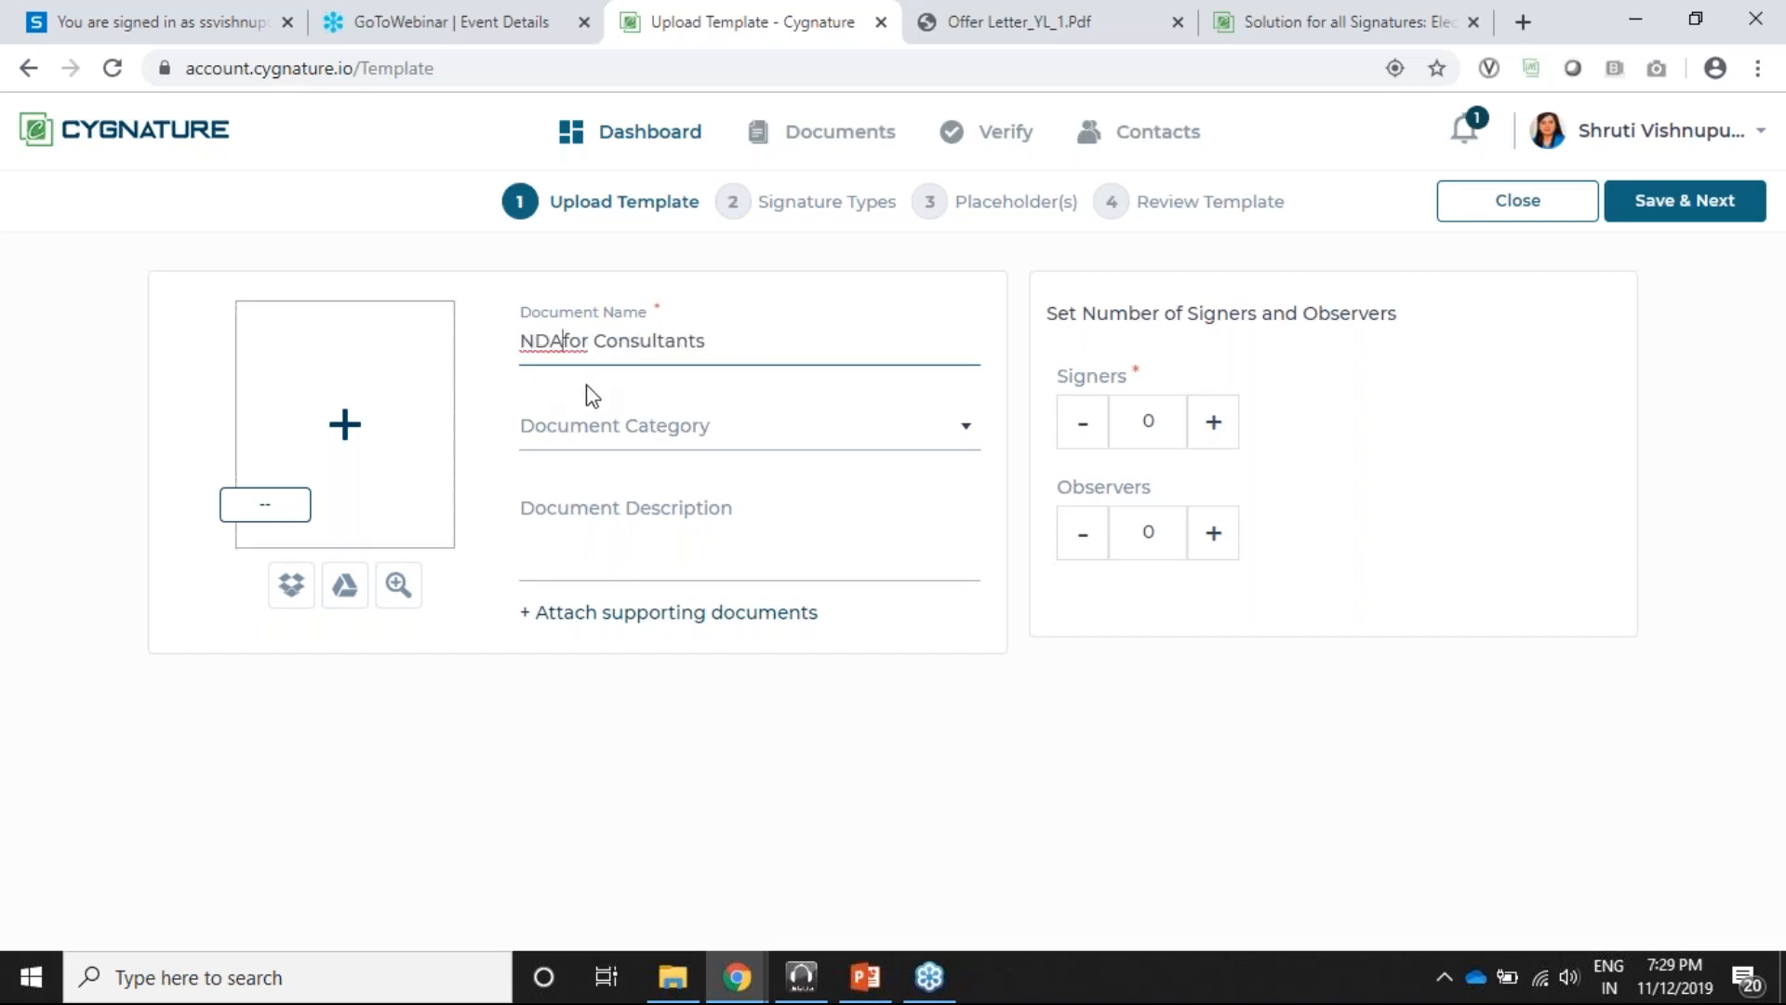
Set the category to Non-Disclosure Agreement, enter the description "This NDA will be for all Consultants.", and specify one signer and one observer
click(615, 430)
scroll(759, 668, down, 4)
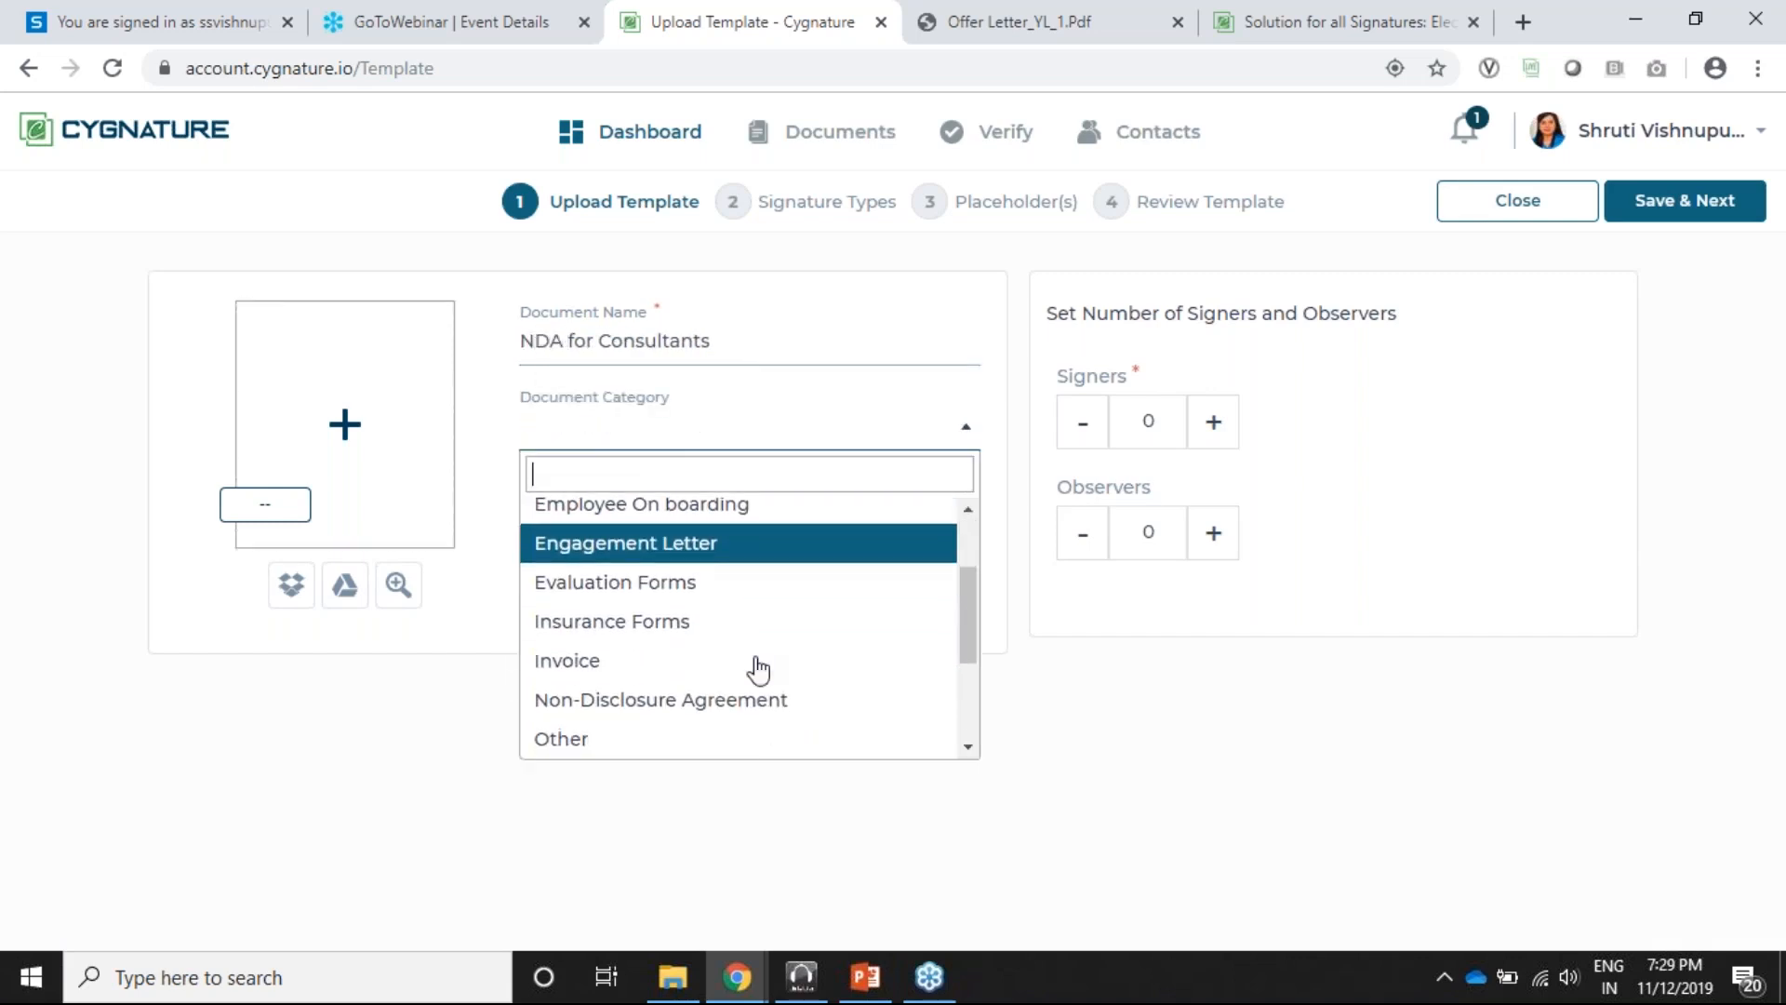
scroll(759, 671, up, 1)
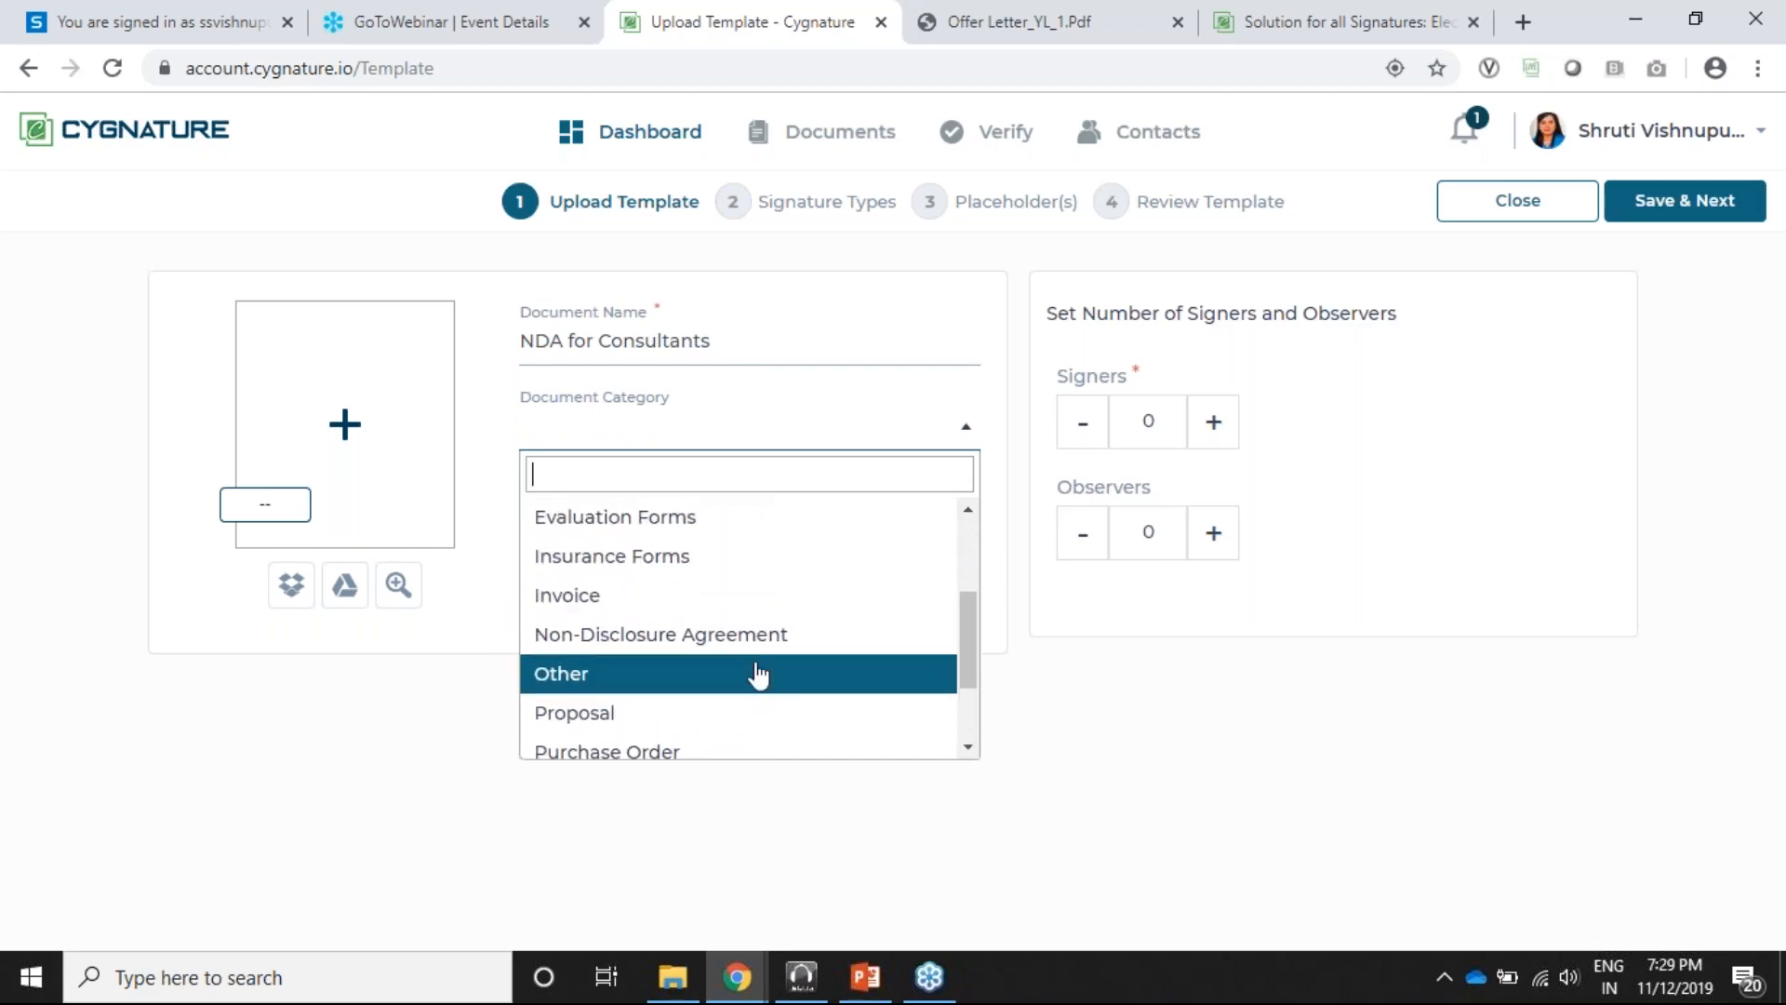
click(753, 631)
click(594, 523)
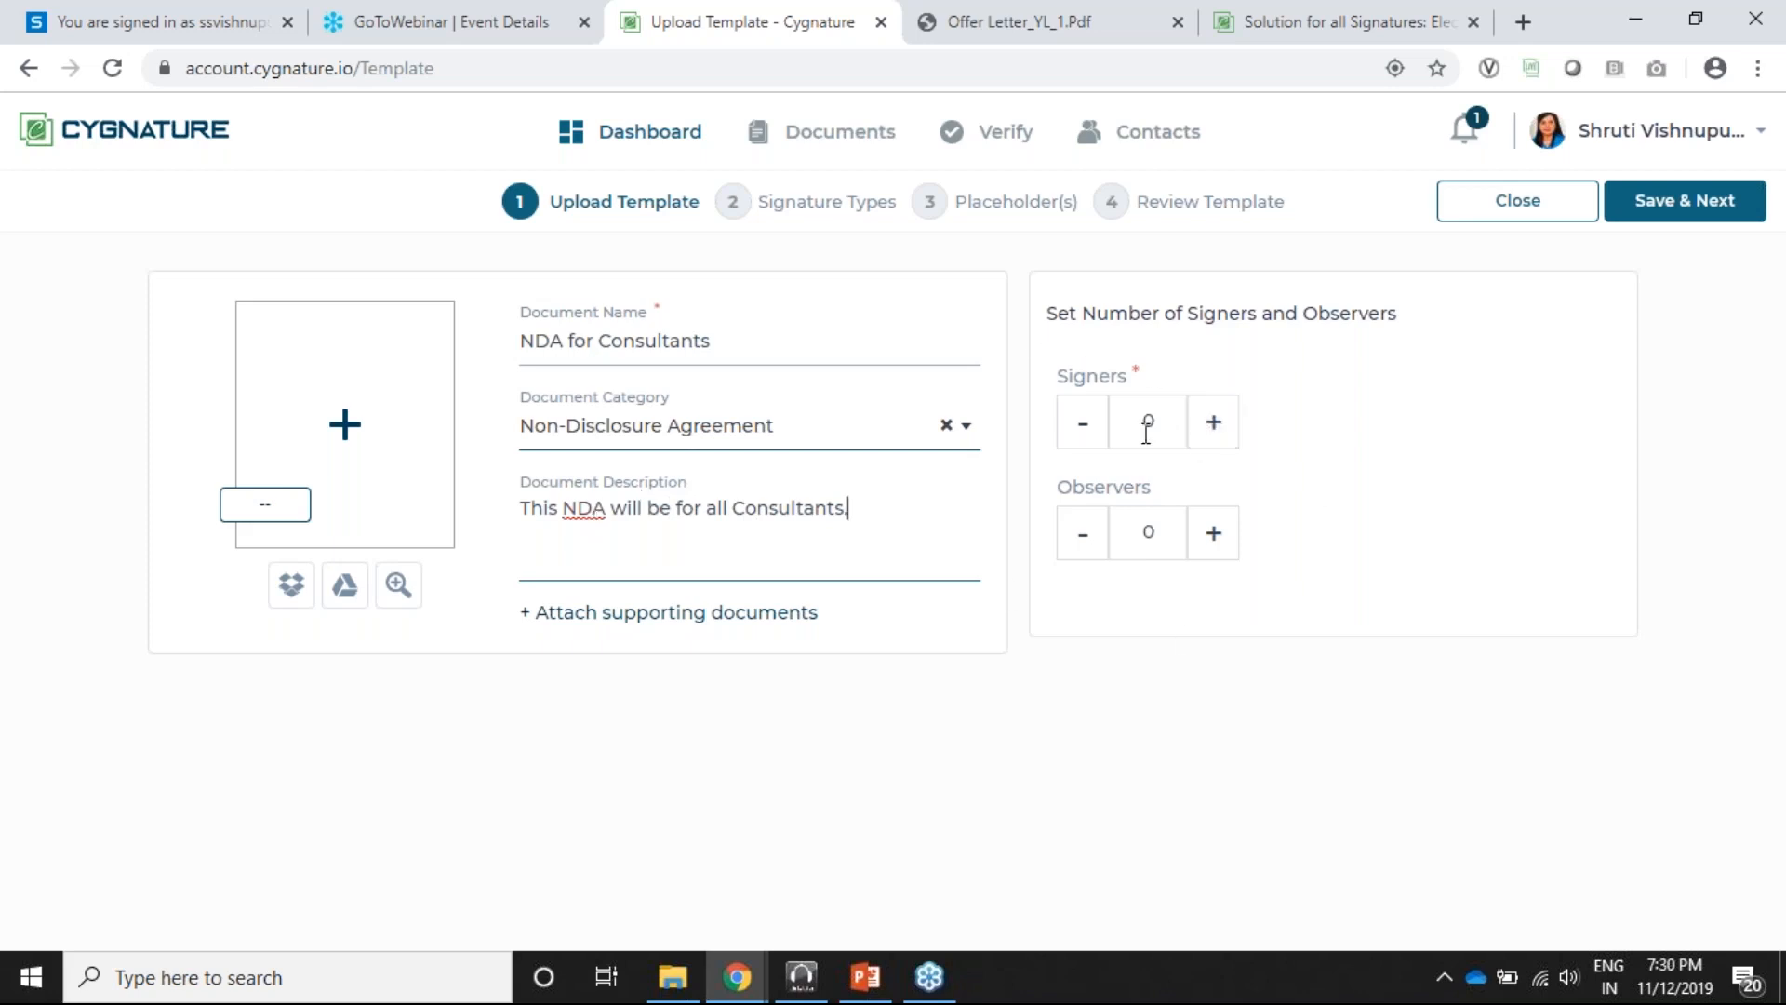
click(1205, 435)
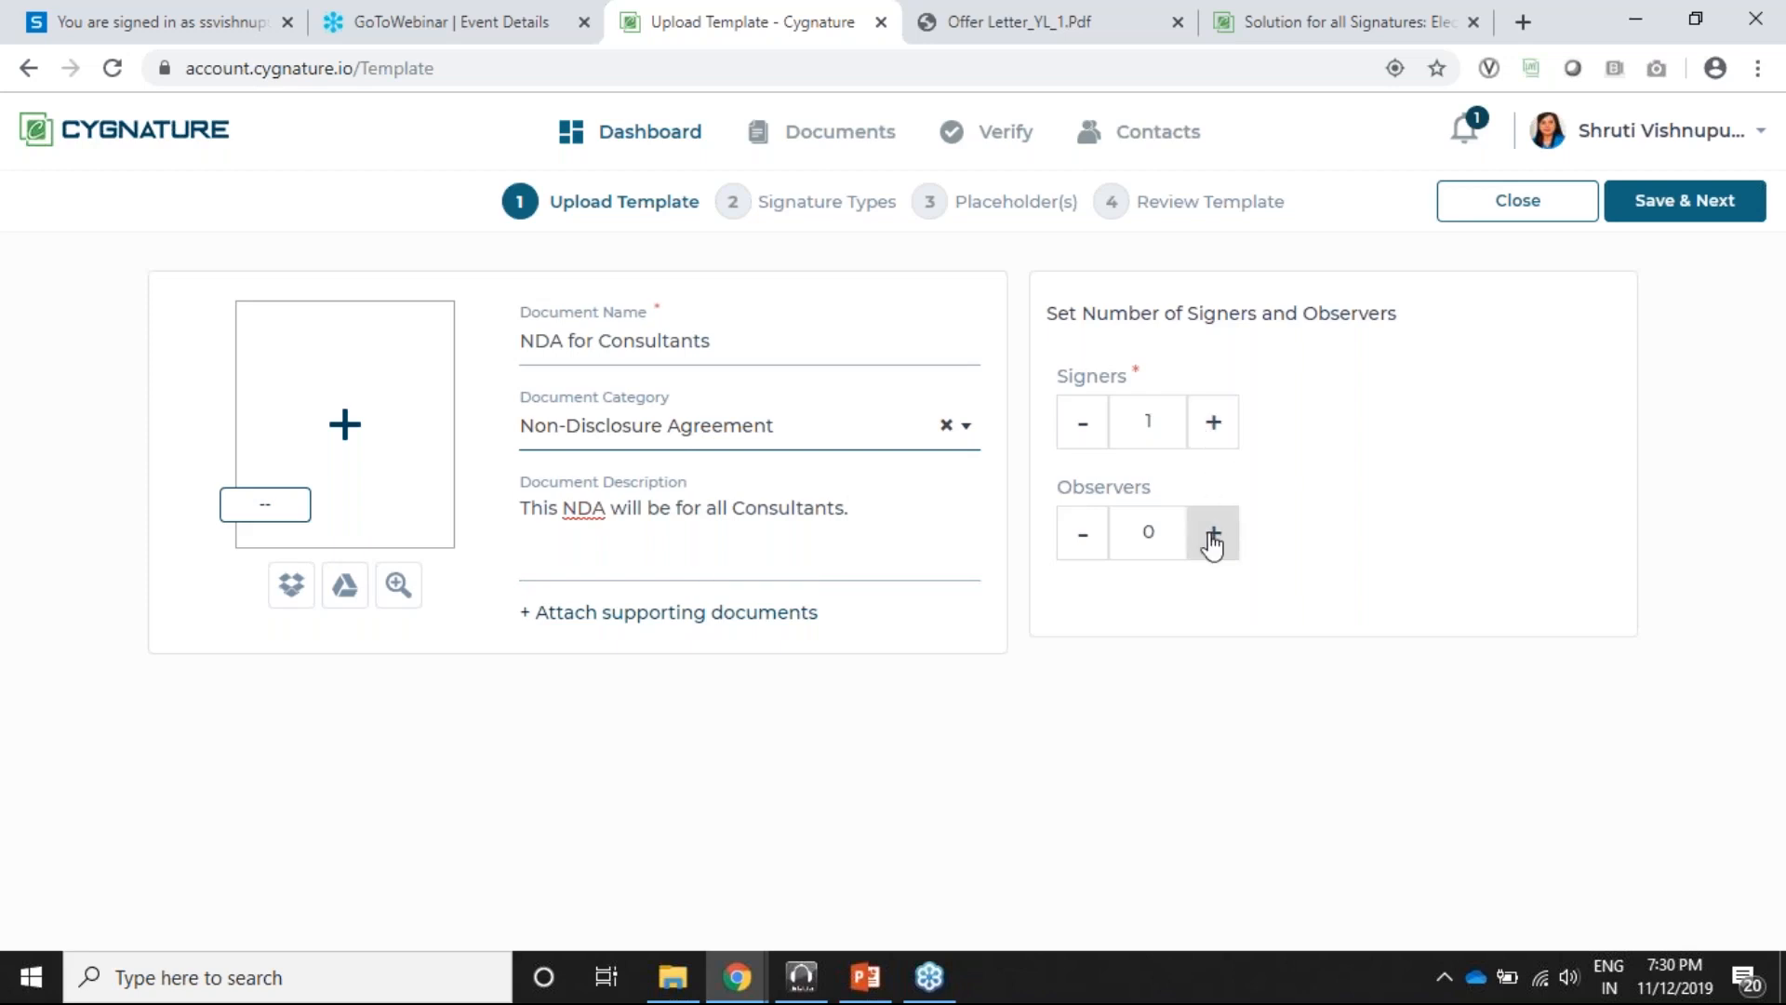
click(1663, 212)
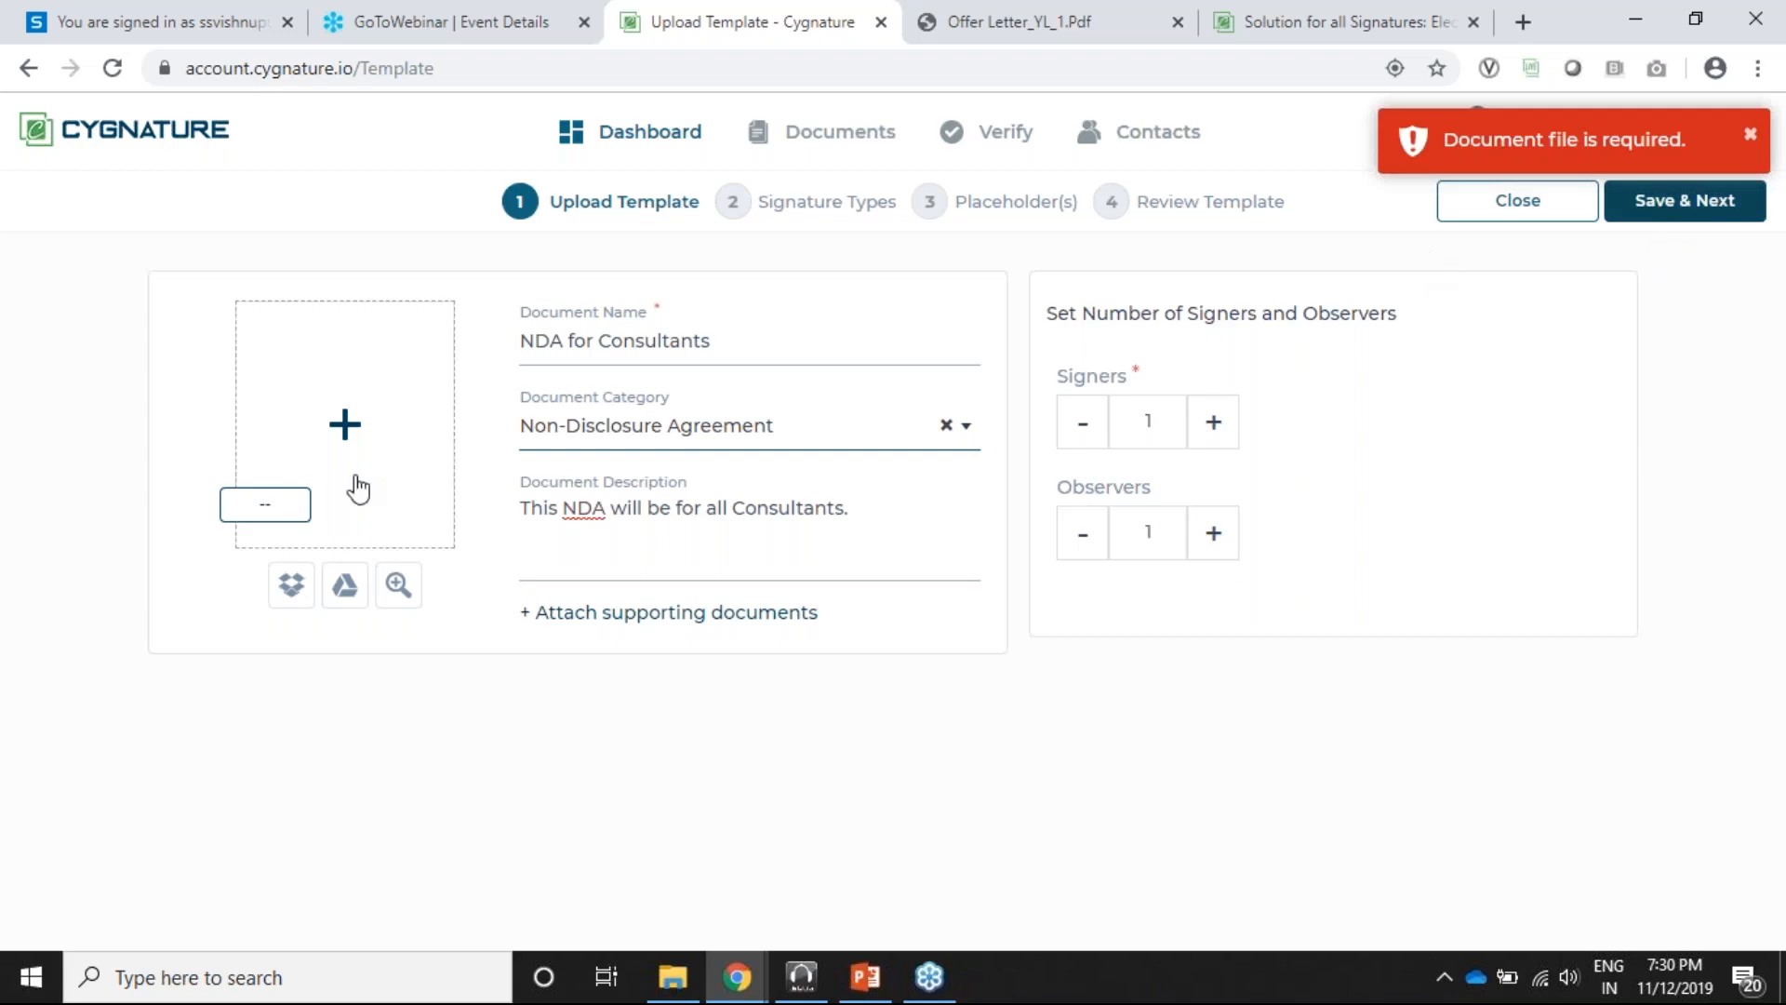
Upload the Sample_NDA_E PDF from the Template folder in Webinar Files as the template file, and proceed to the signature types stage
click(347, 435)
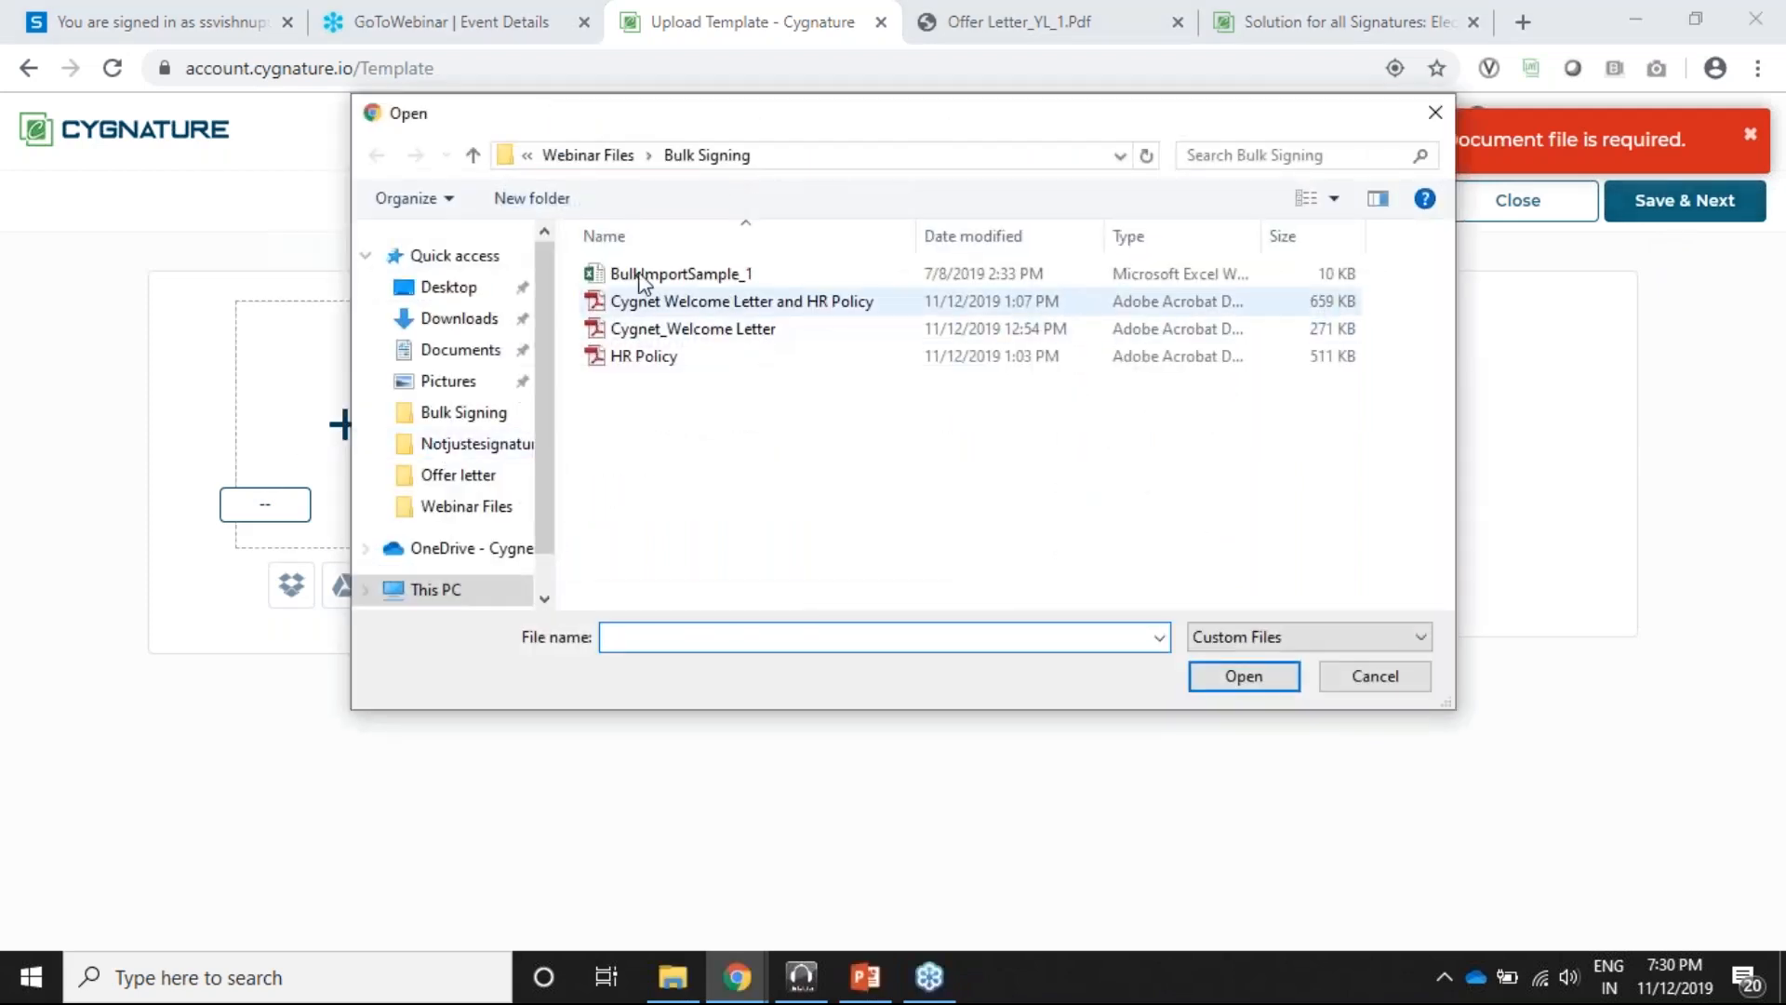
click(475, 156)
double_click(679, 330)
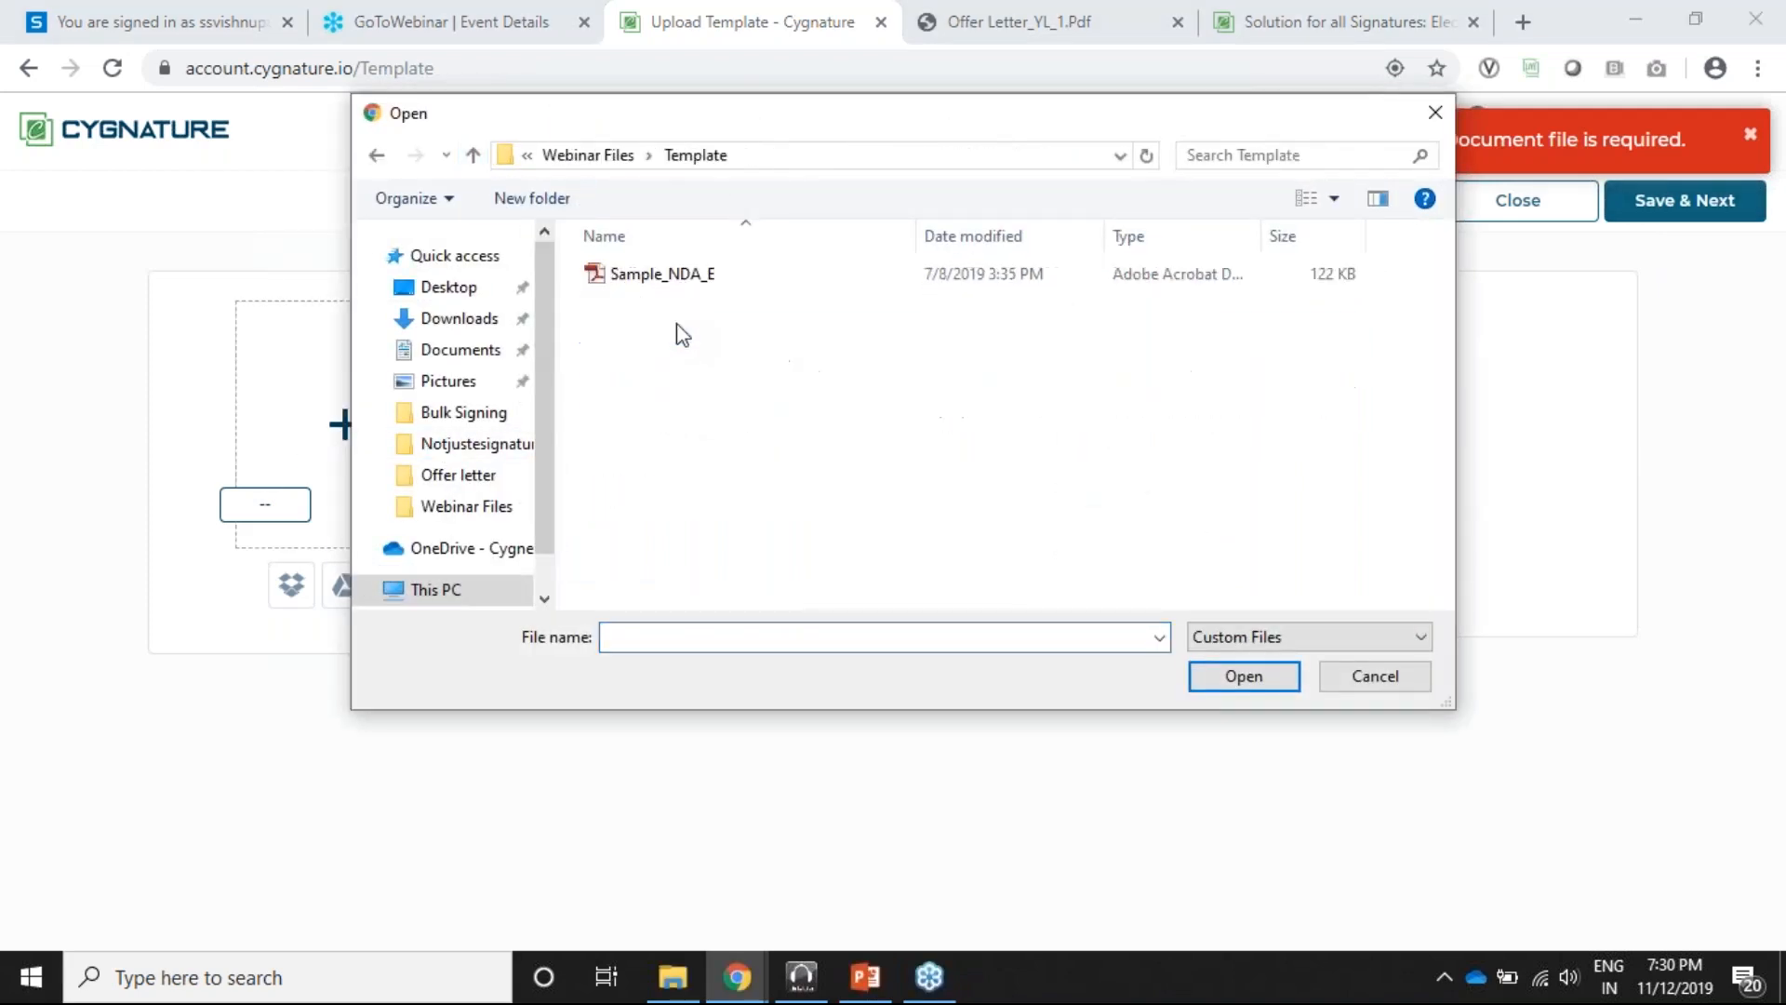
click(678, 275)
click(1233, 684)
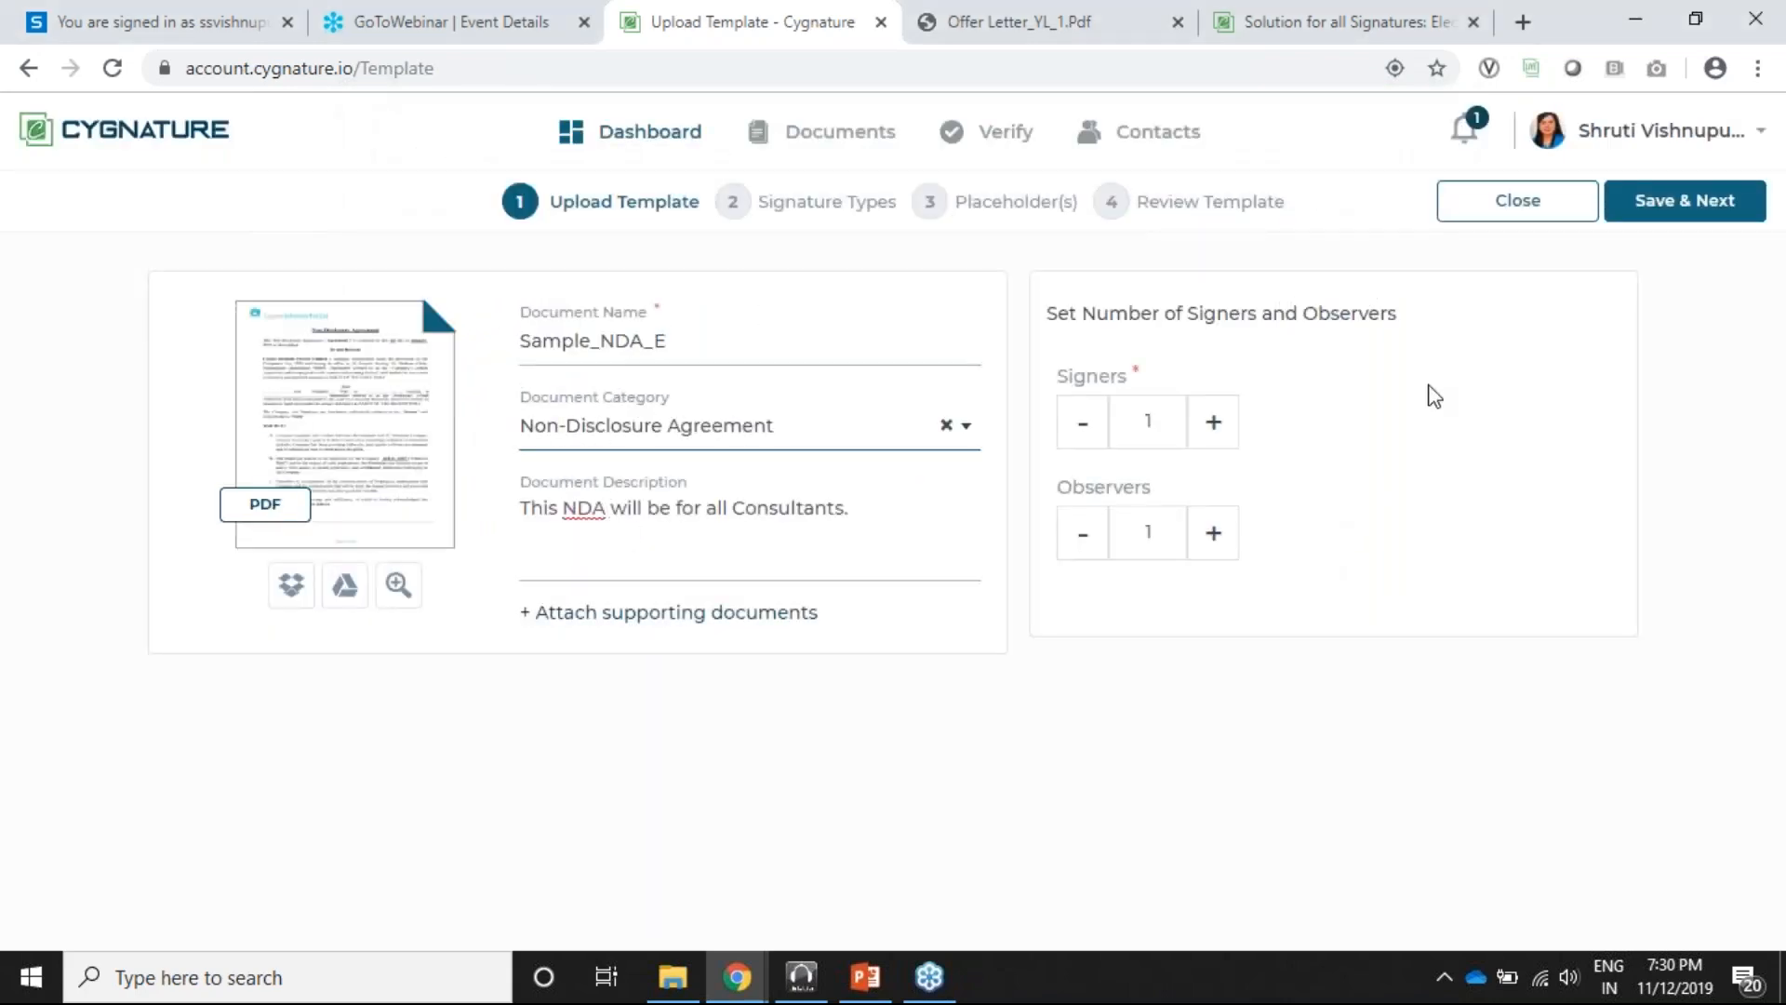
click(1654, 216)
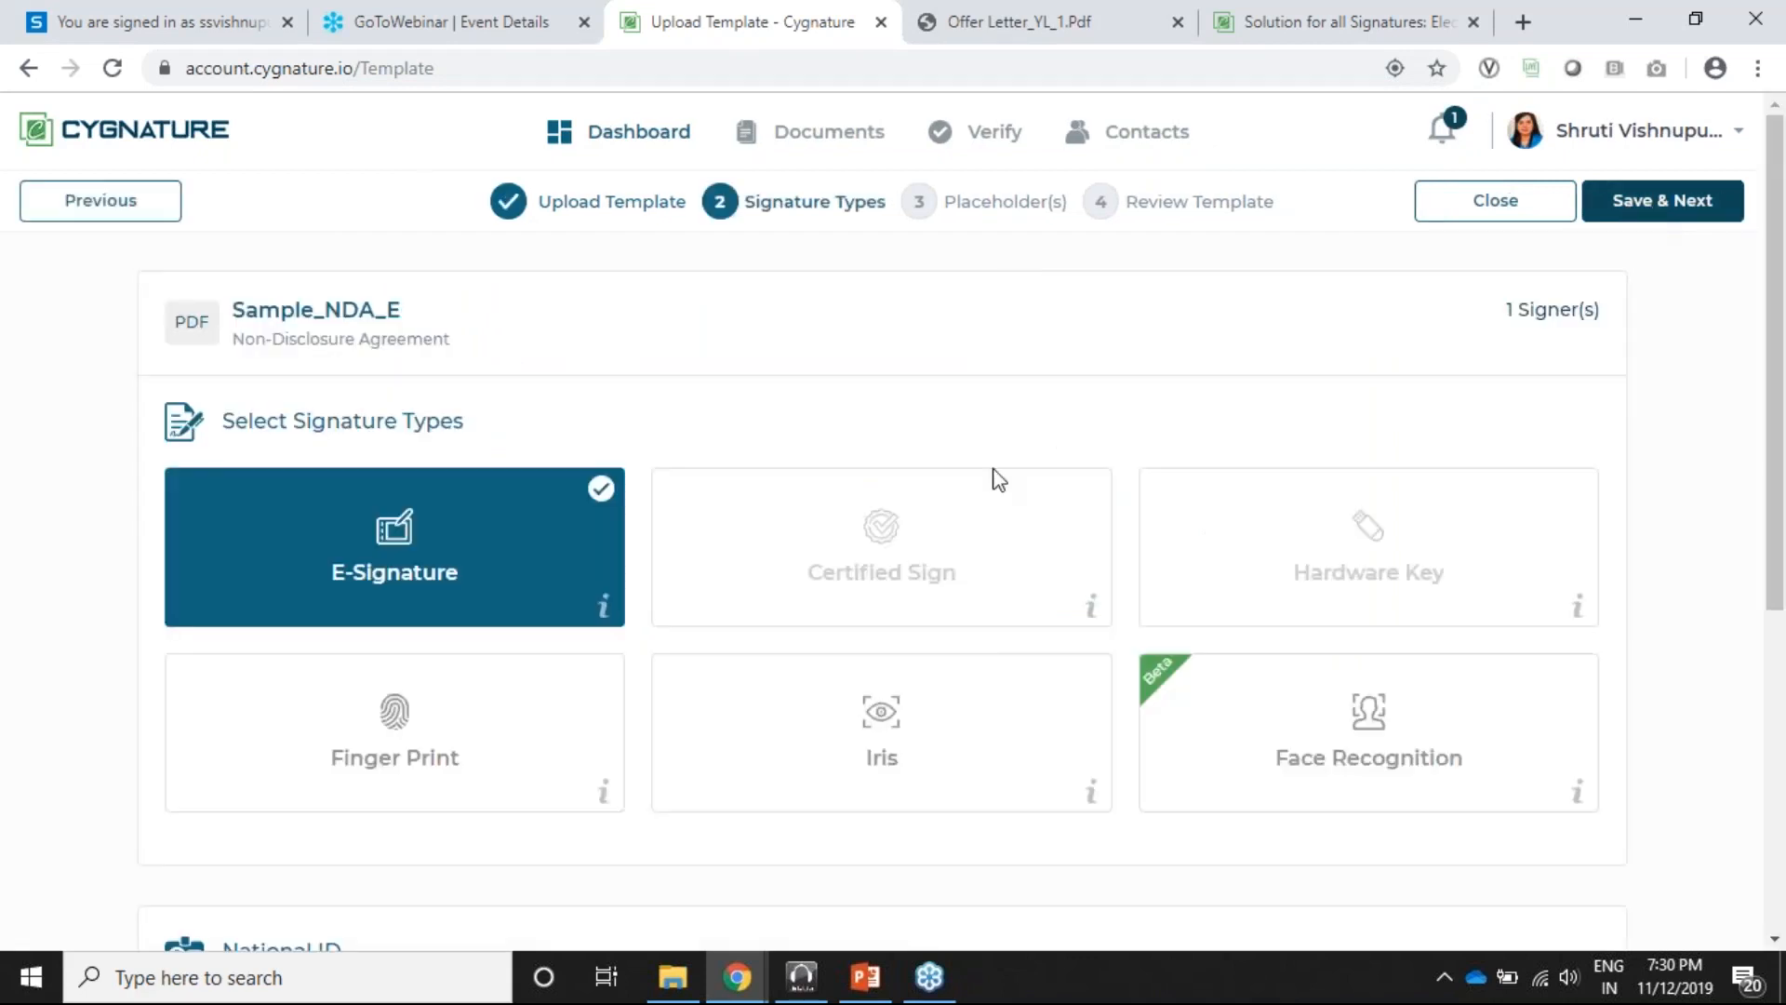
Look over the available signature types, keep E-Signature selected, and proceed to the placeholders stage
scroll(894, 558, down, 1)
scroll(707, 562, down, 2)
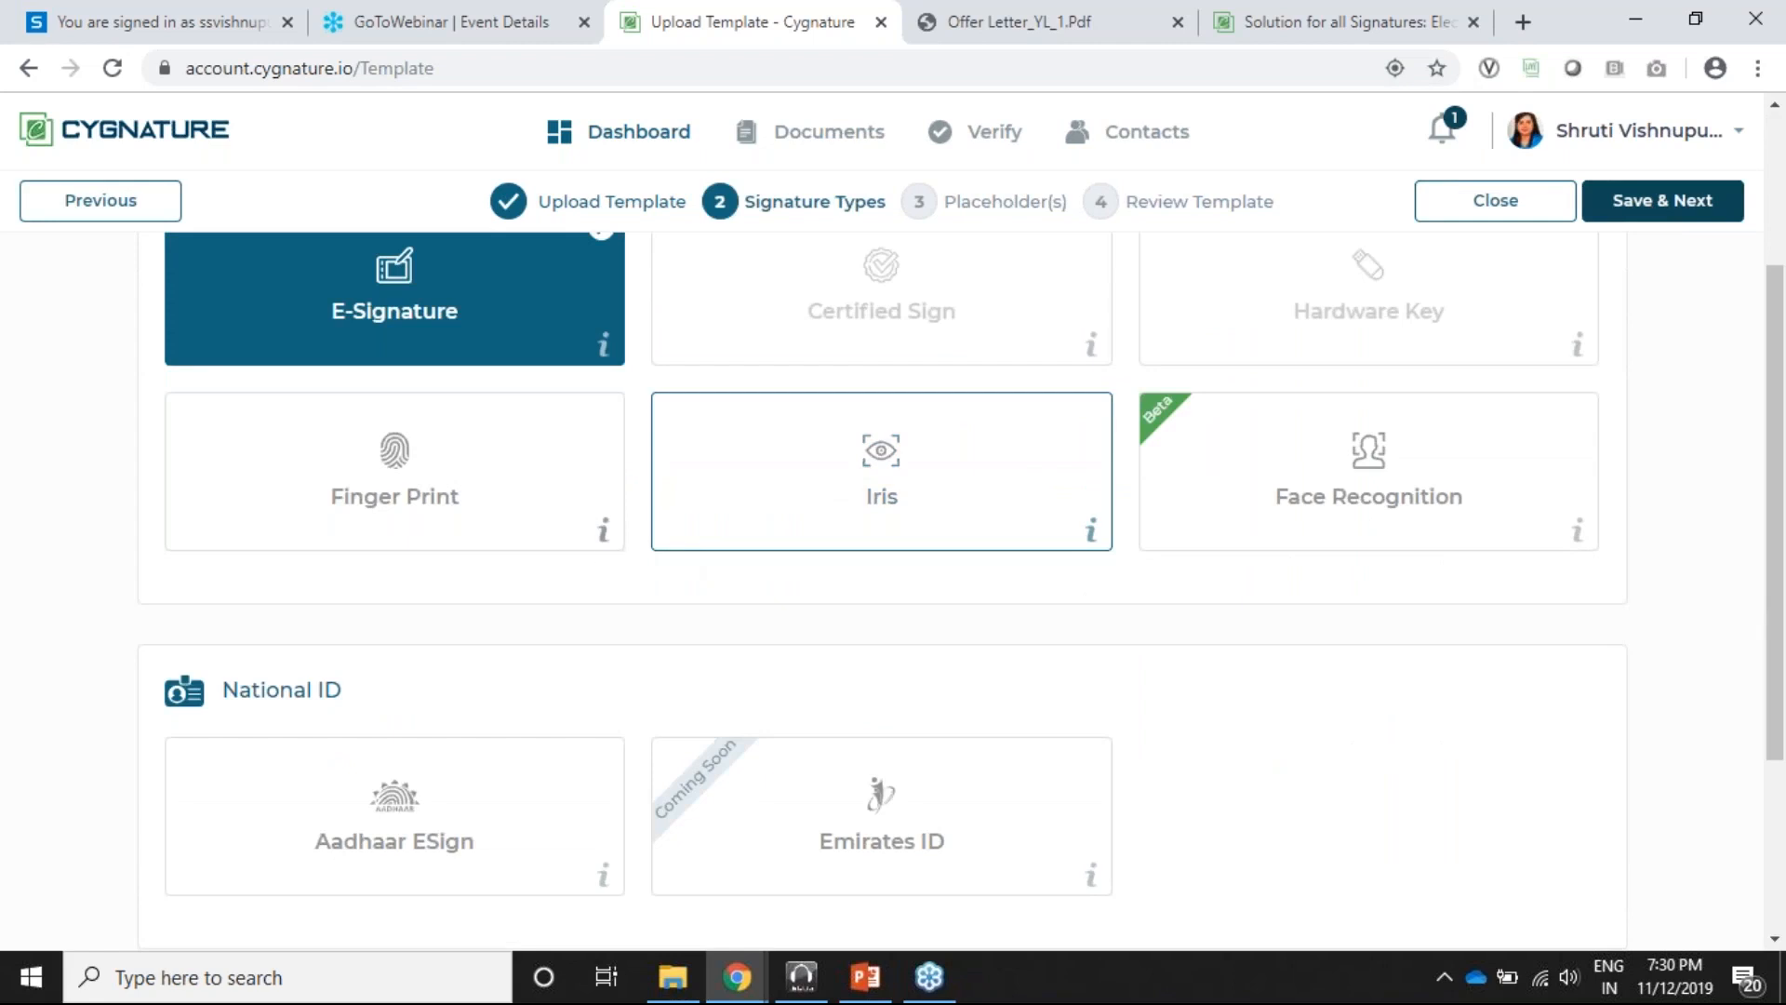
click(1664, 211)
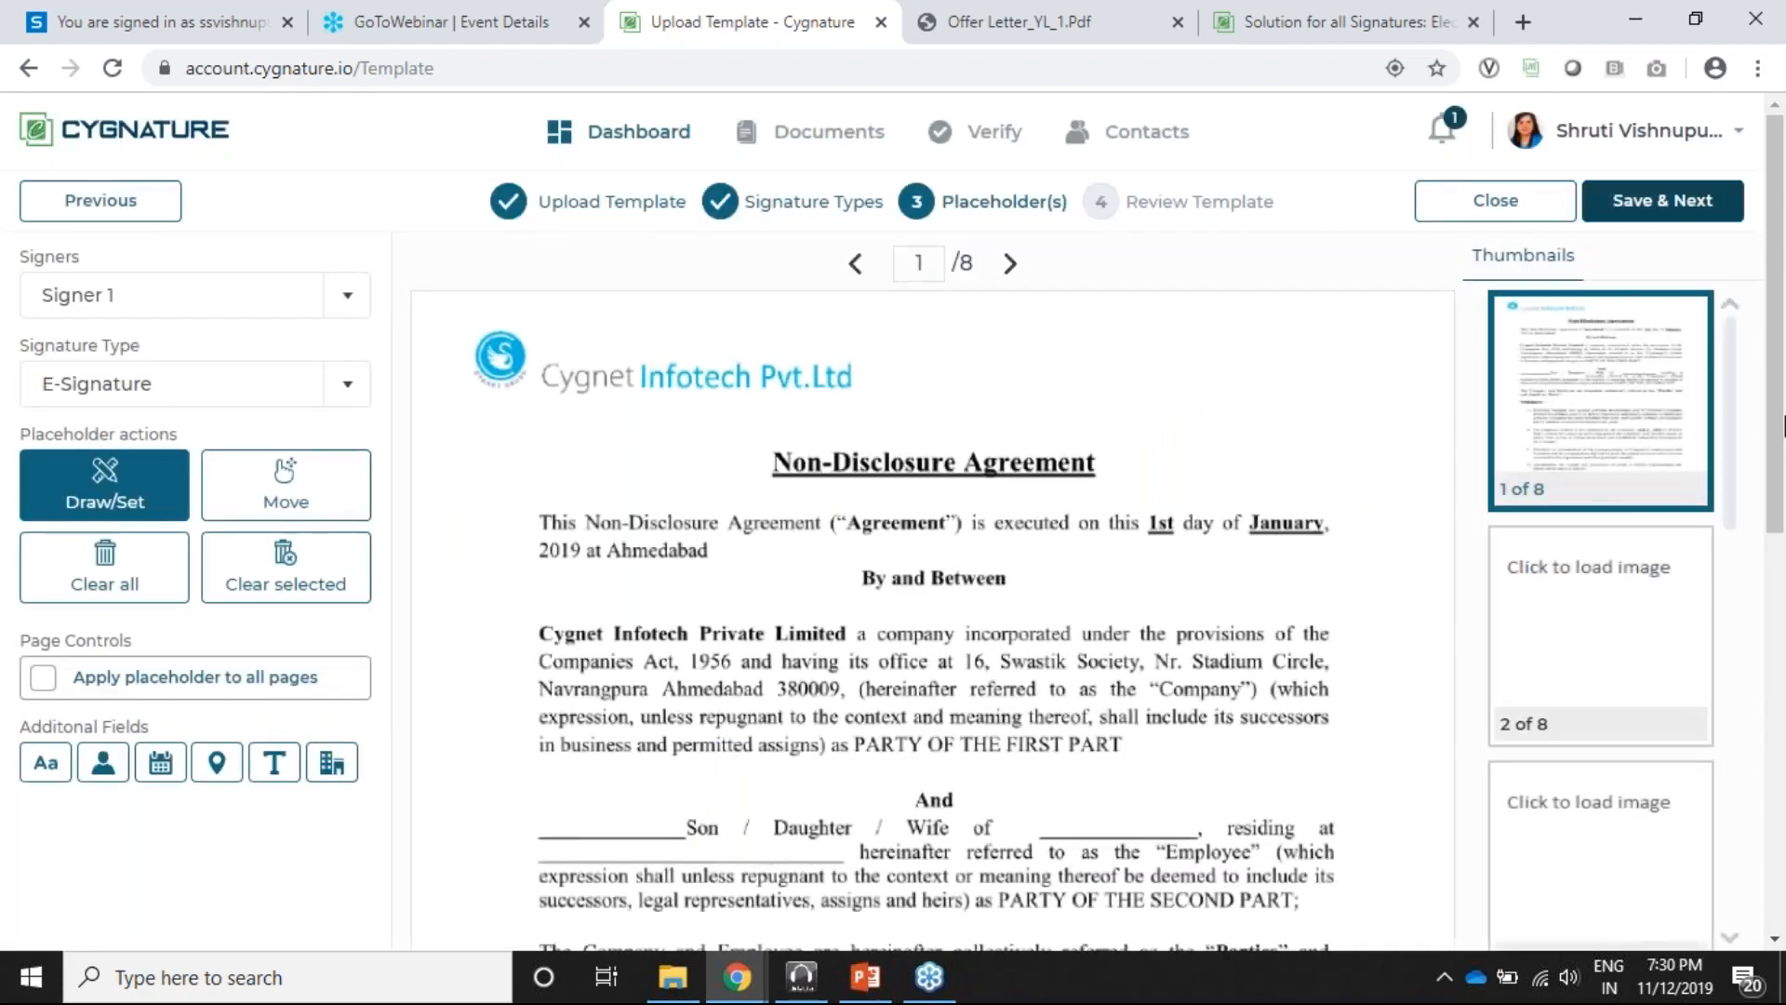
Draw an E-Signature placeholder for Signer 1 in the EMPLOYEE column on page 8 of the NDA, and save the template
drag(1729, 517, 1688, 923)
click(1620, 787)
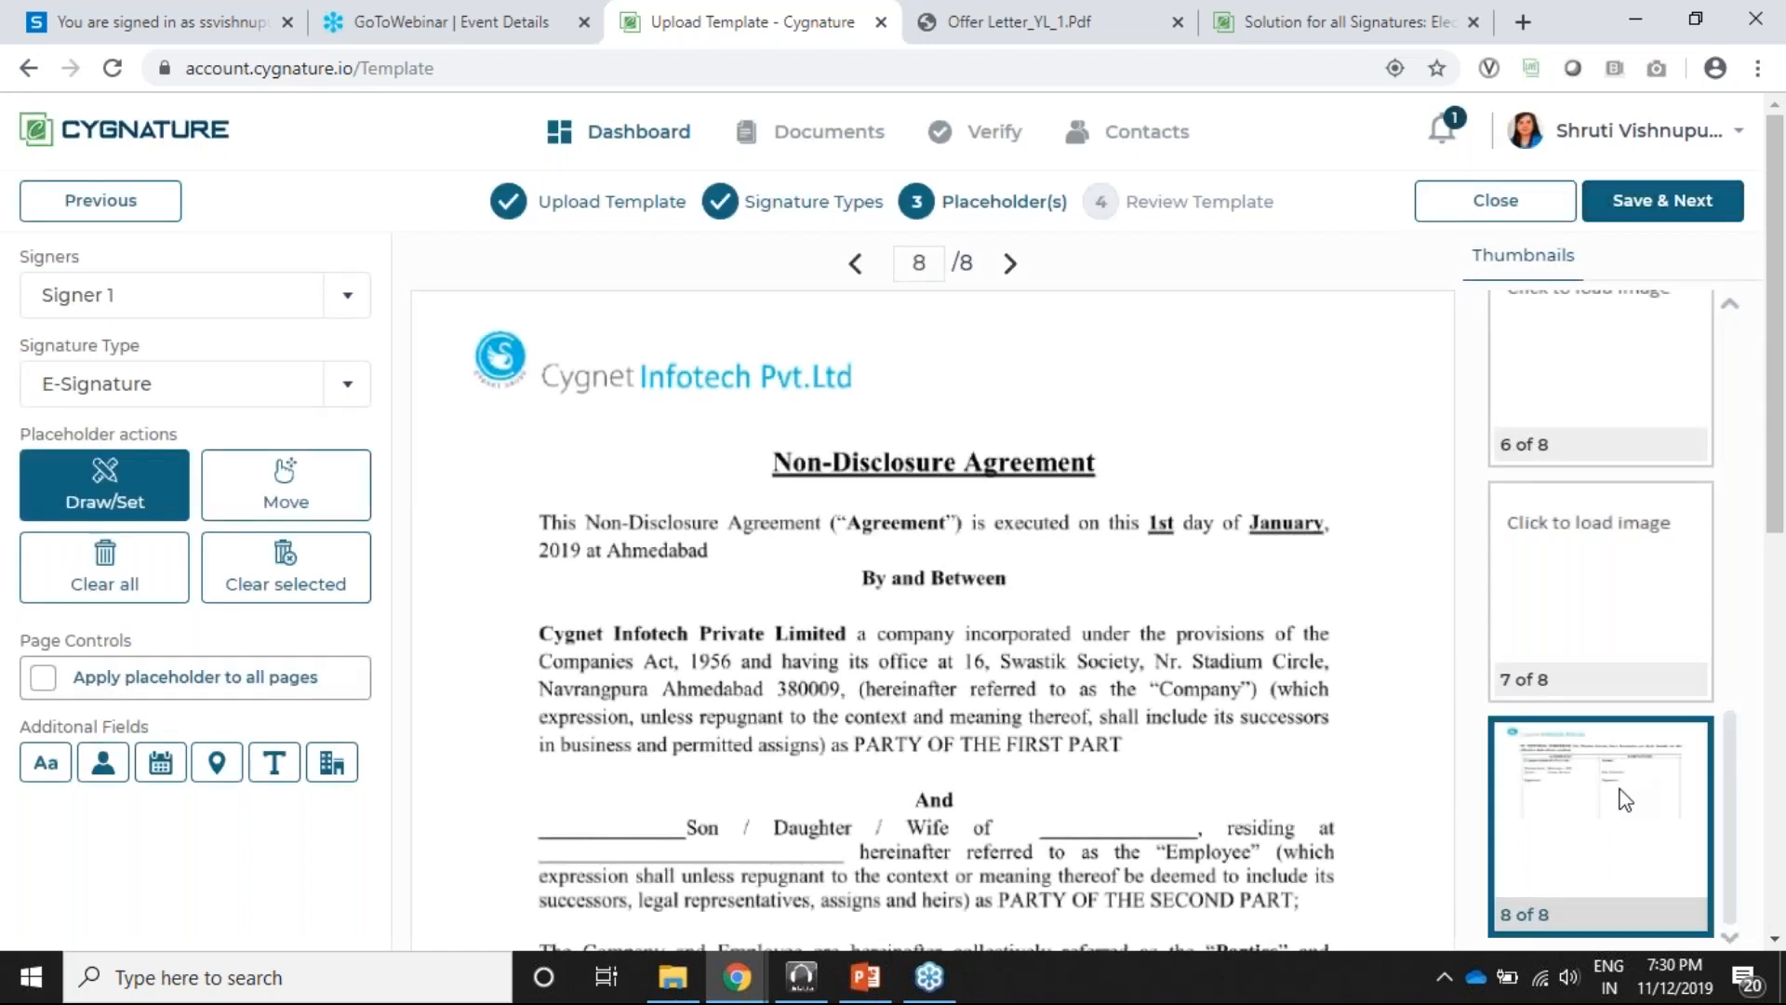
scroll(985, 729, down, 2)
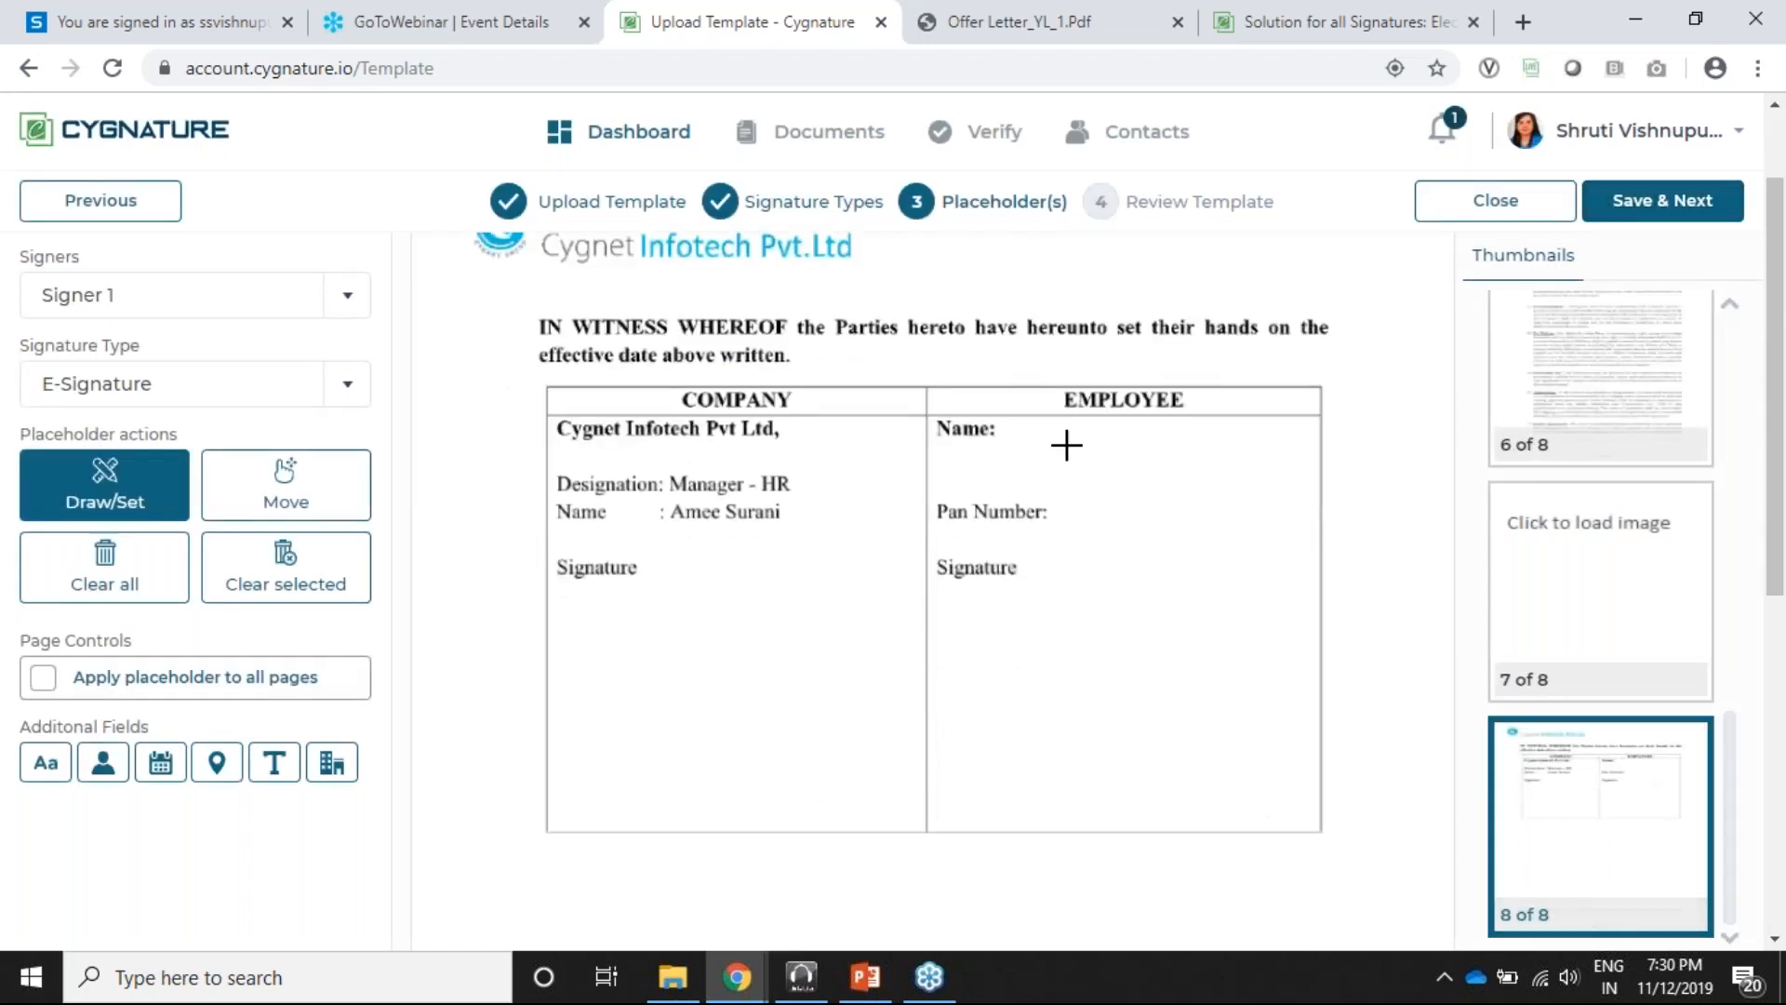
mouse_move(1033, 443)
mouse_down()
mouse_move(1200, 498)
mouse_move(1278, 501)
mouse_up()
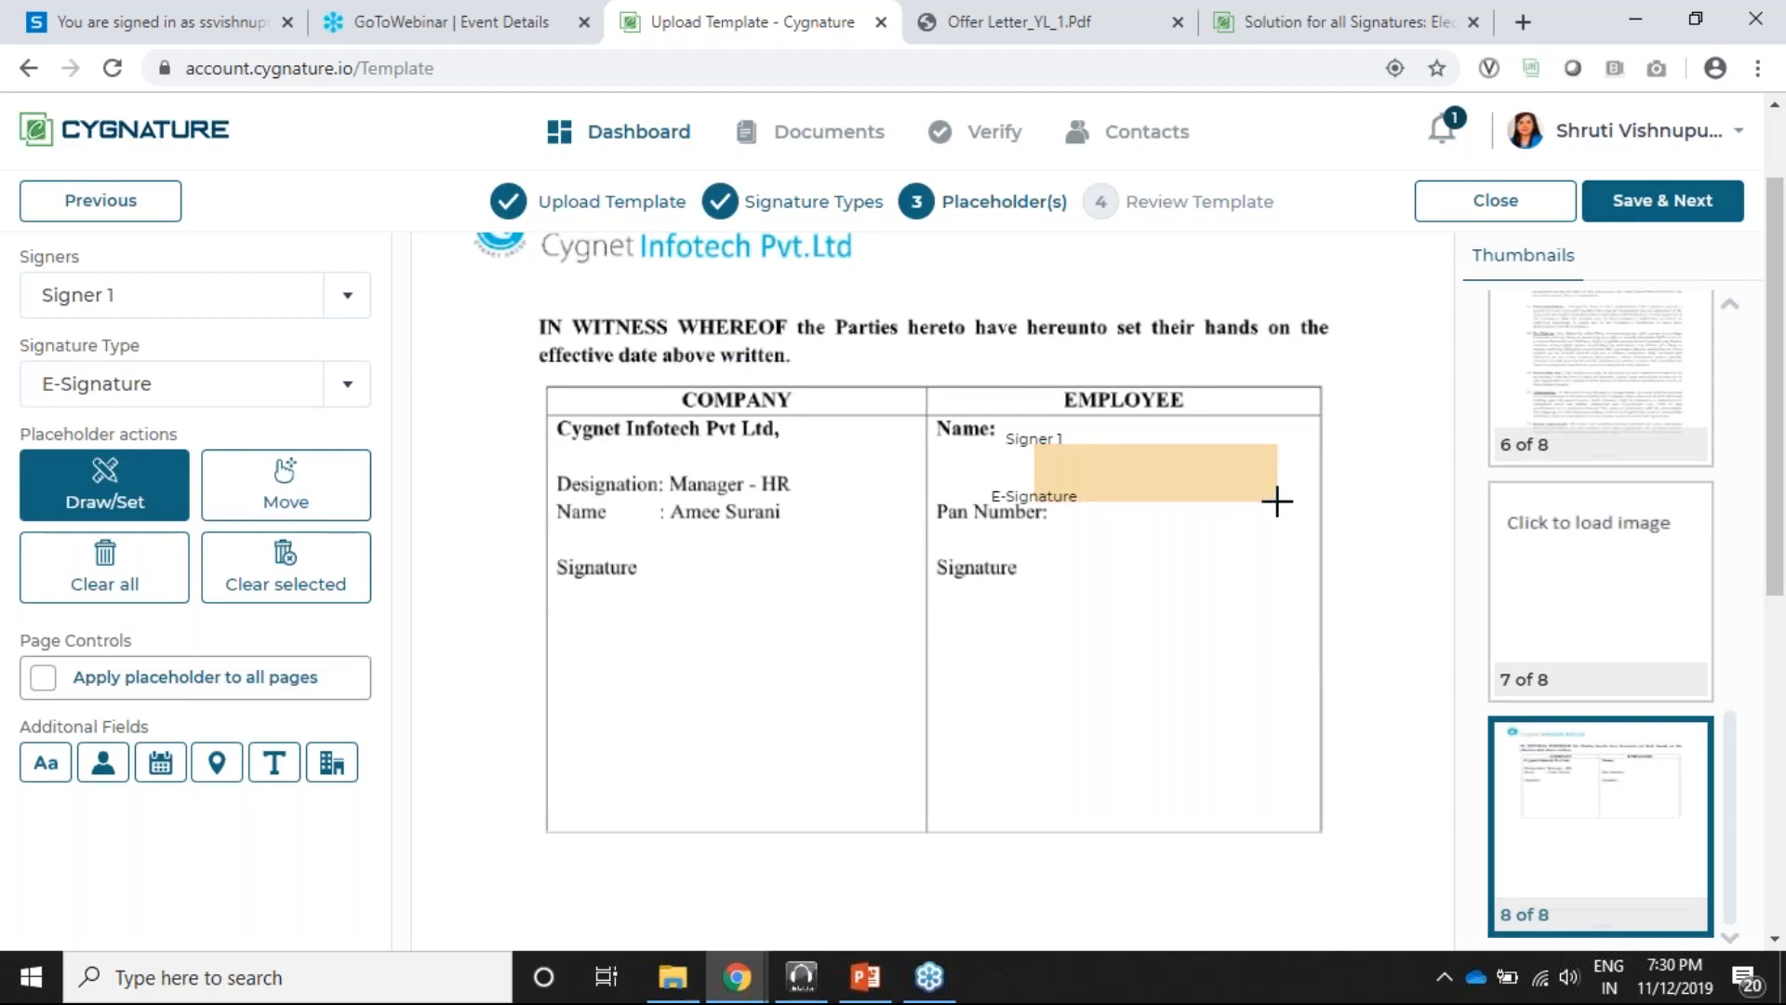
click(1659, 213)
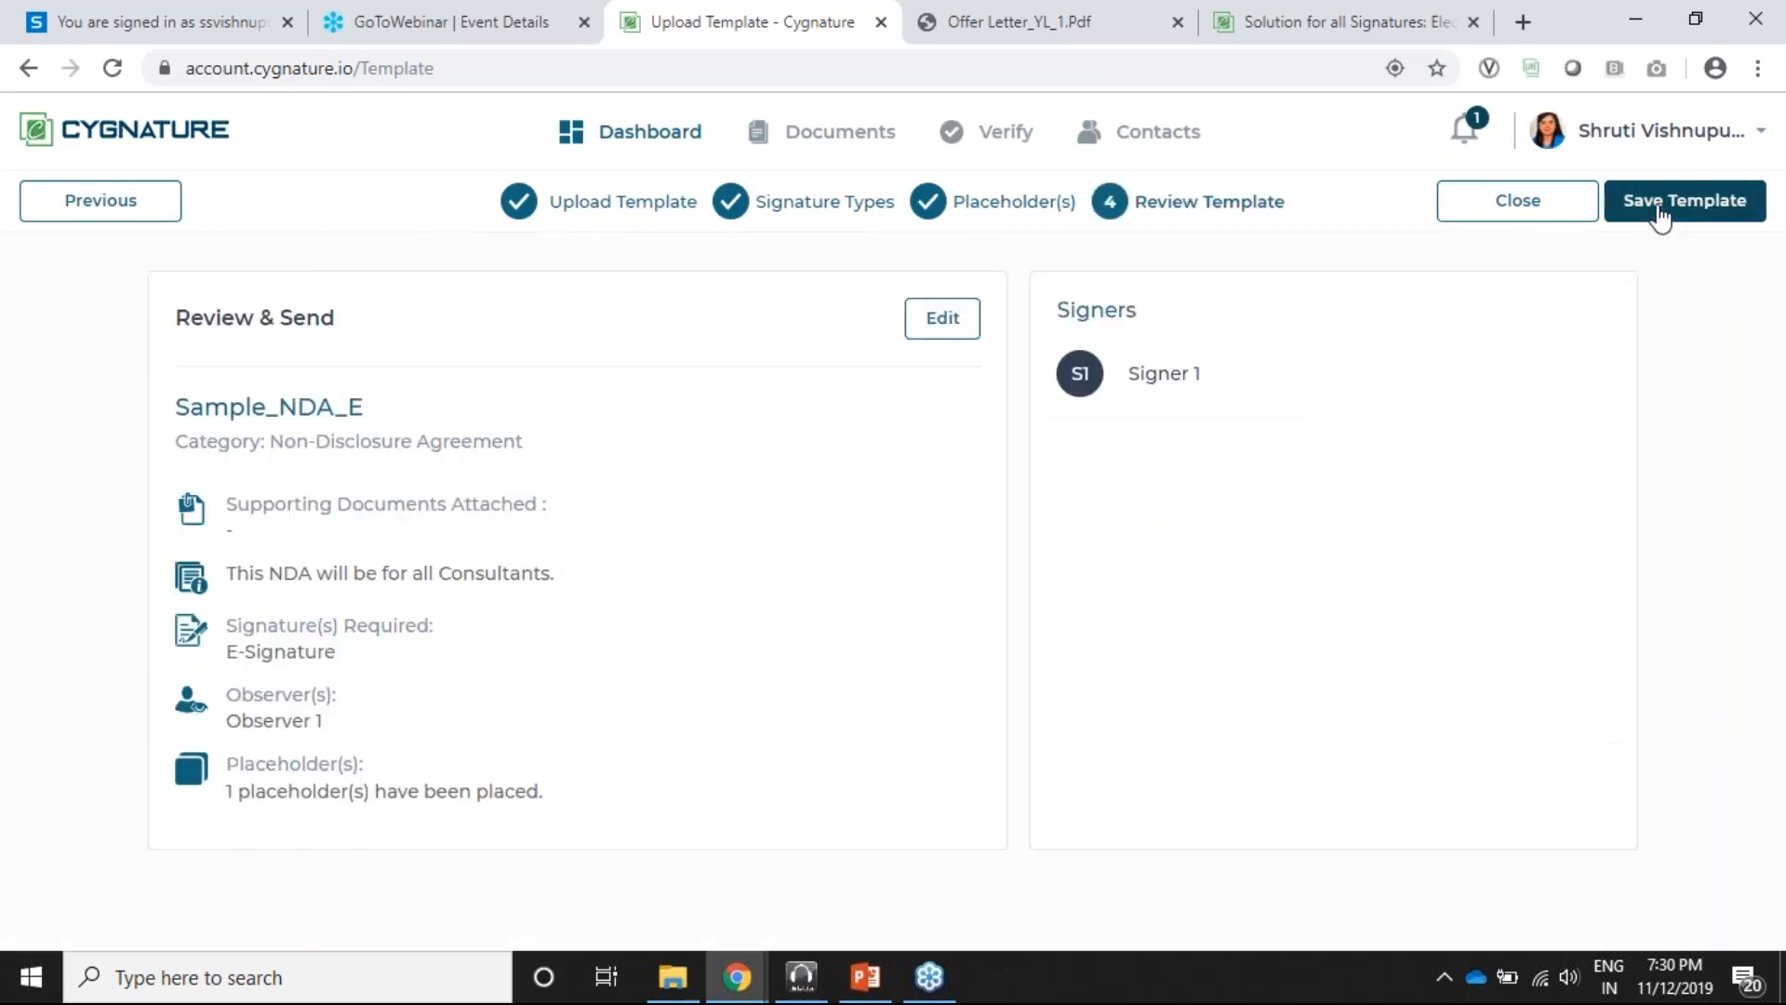
click(1660, 215)
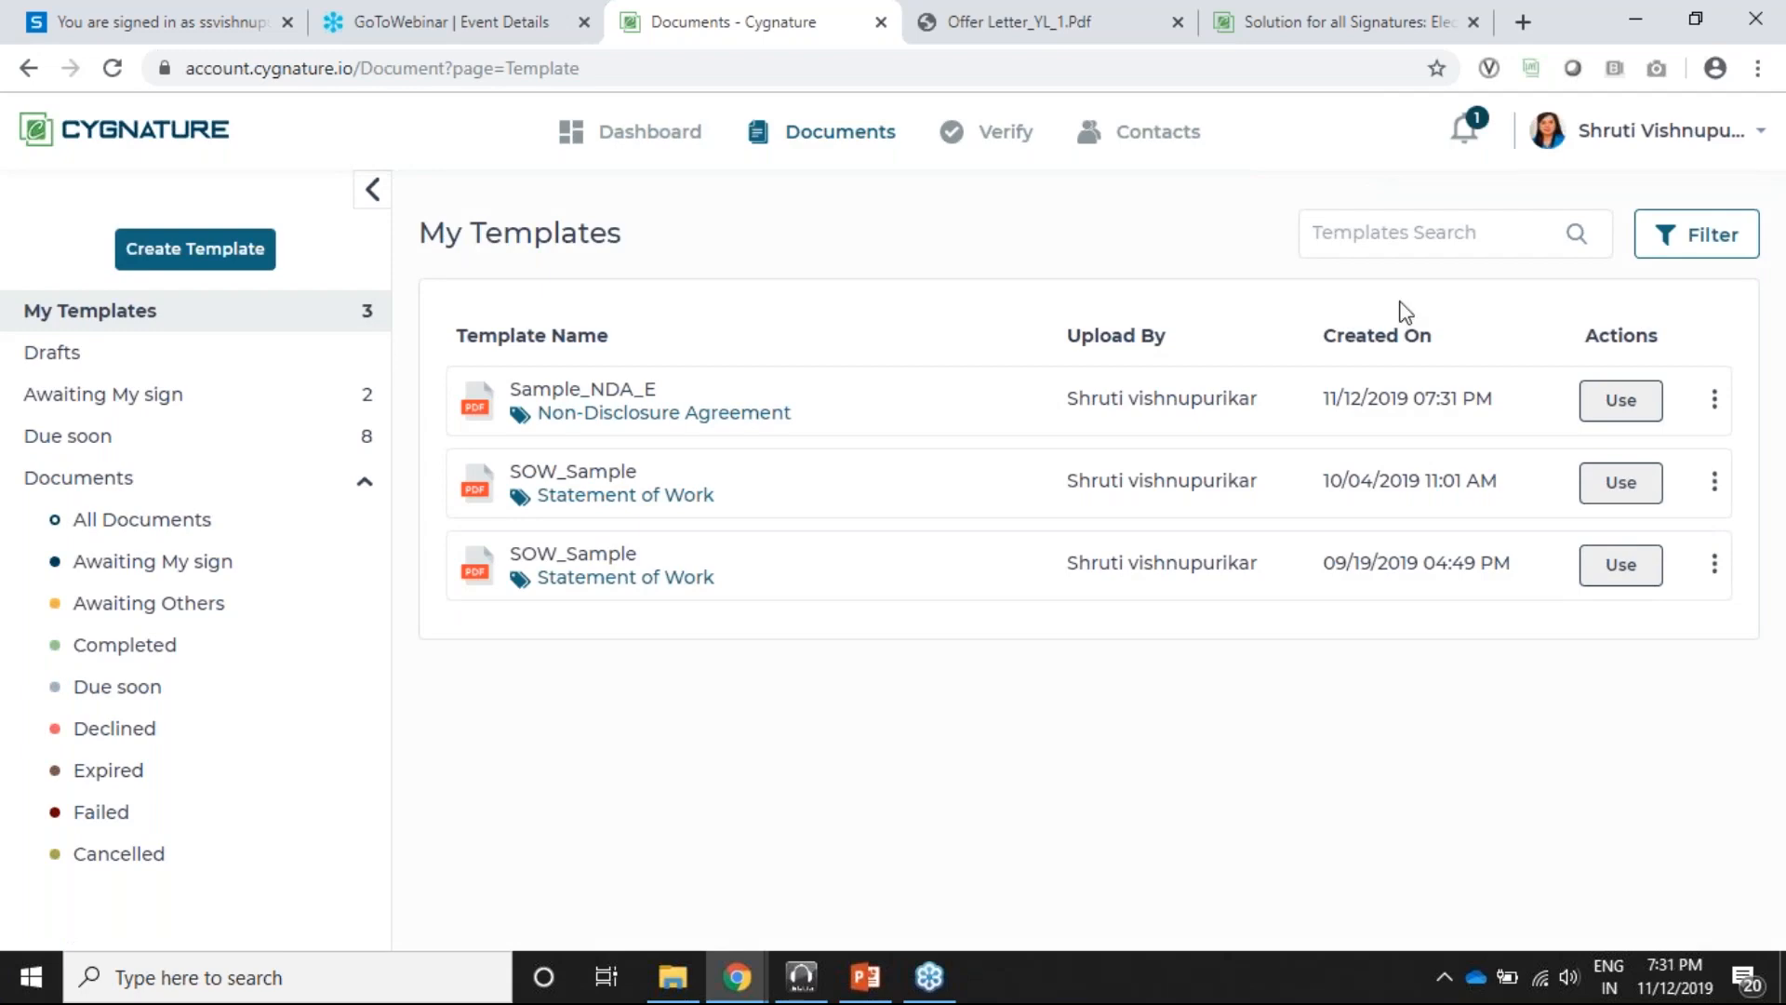
Open the Sample_NDA_E template for use and map a contact from the list to Signer 1
click(1626, 409)
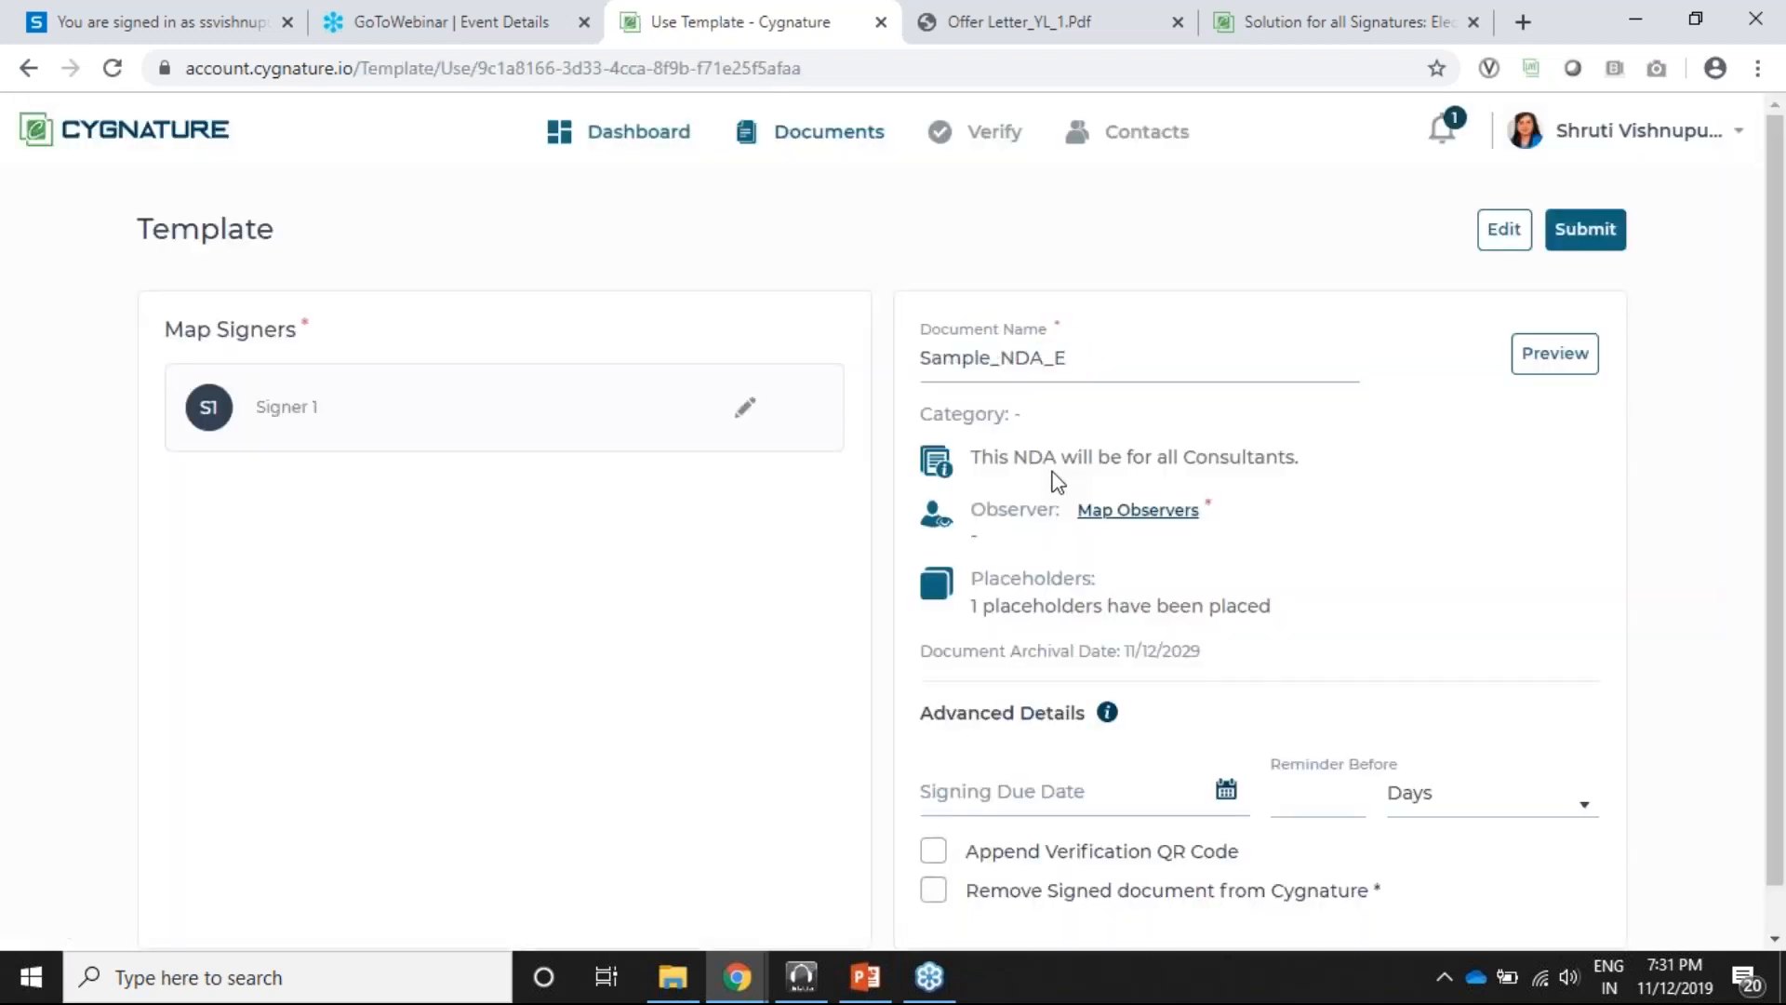
click(745, 408)
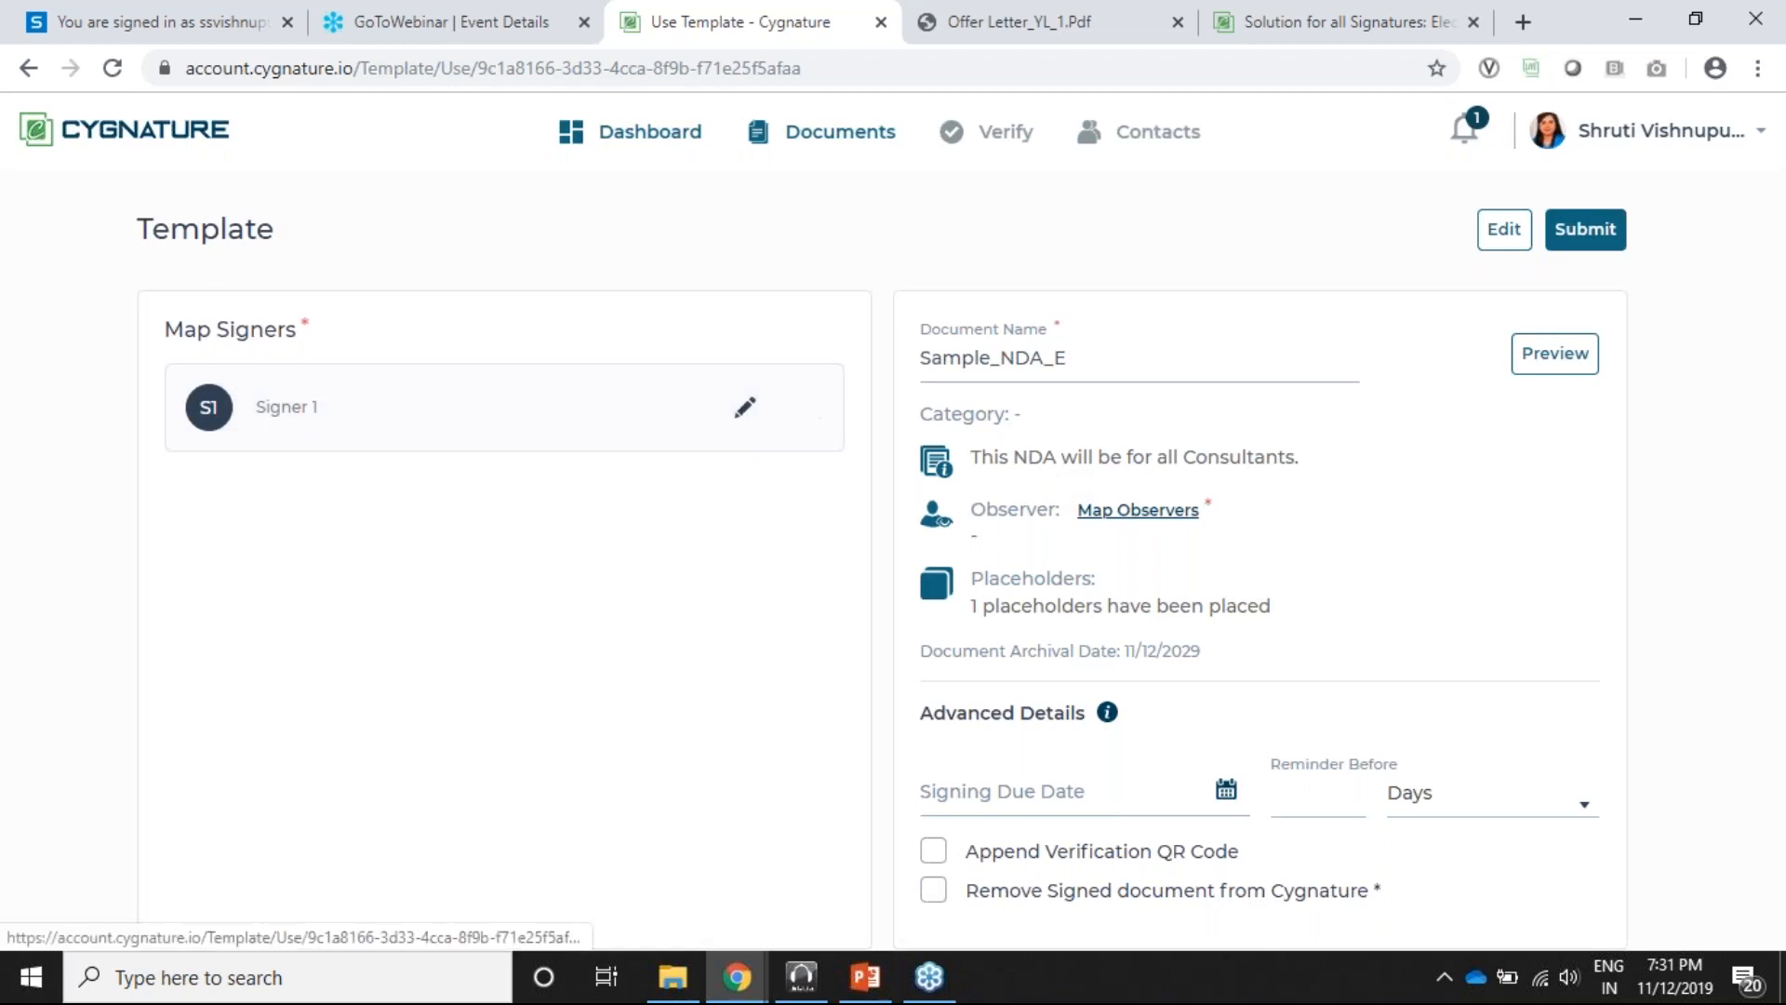
scroll(925, 624, down, 4)
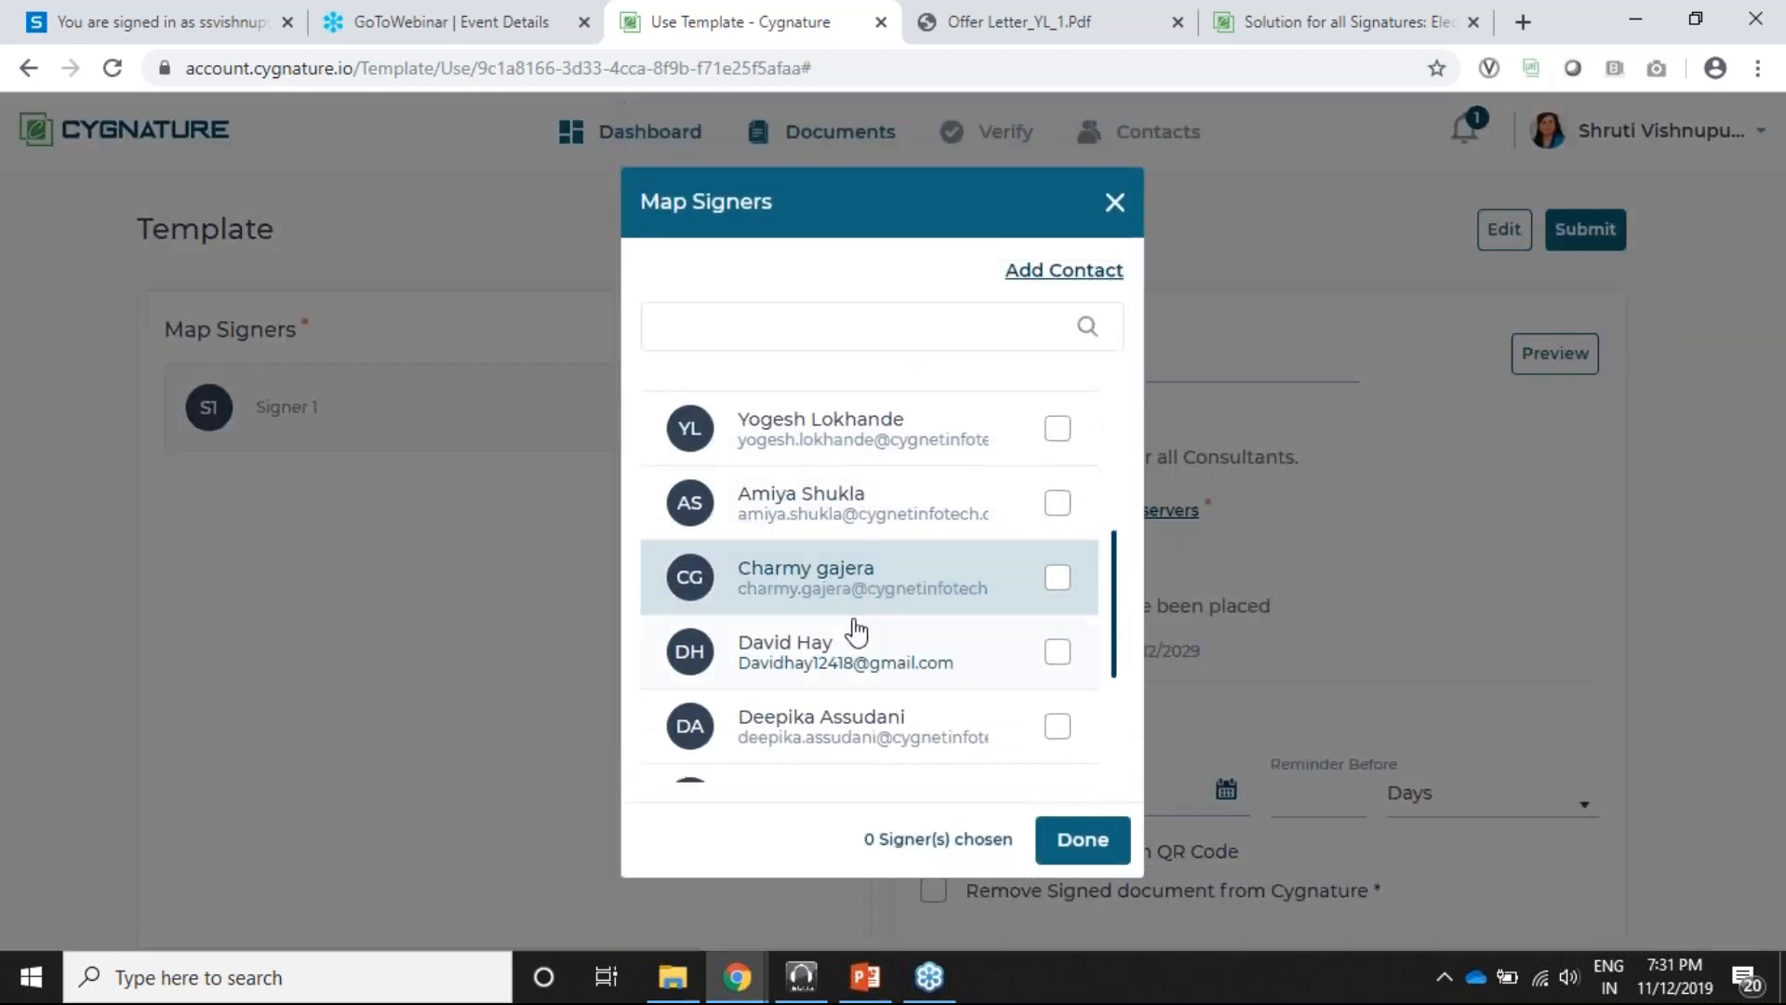
scroll(987, 528, down, 3)
scroll(972, 558, up, 4)
click(1057, 562)
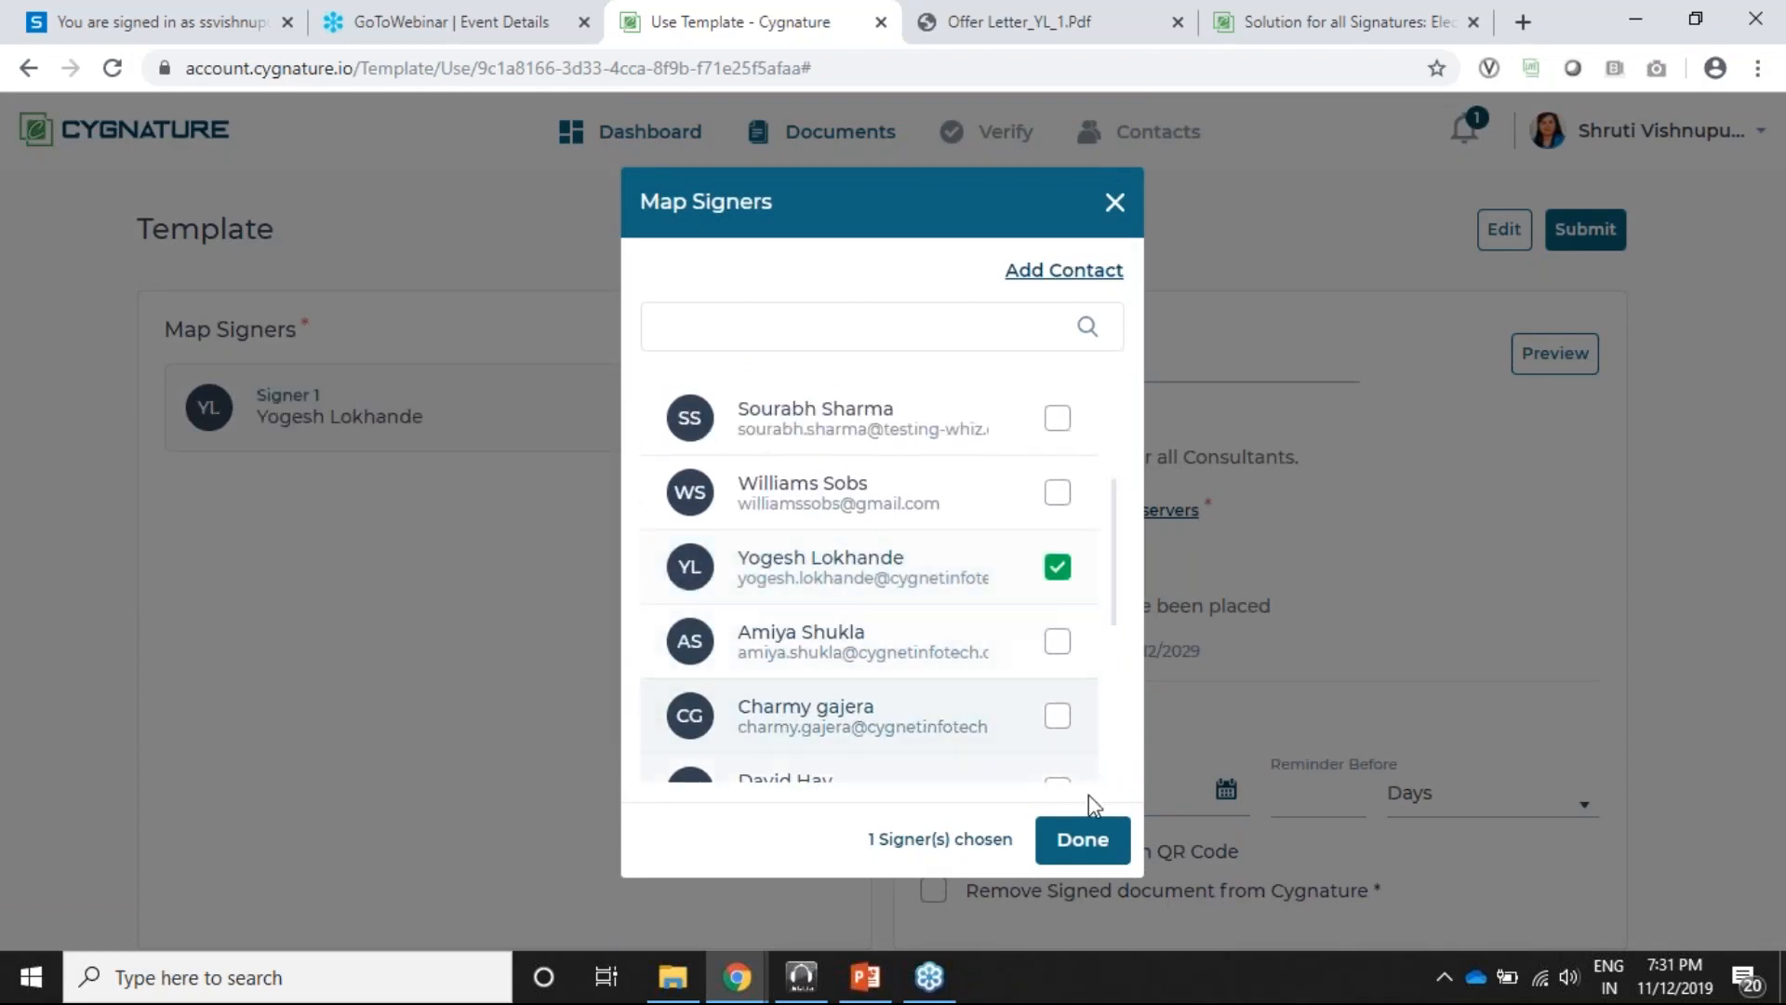
click(1079, 839)
Map one contact as the observer of the Sample_NDA_E document
click(1120, 515)
scroll(893, 492, down, 5)
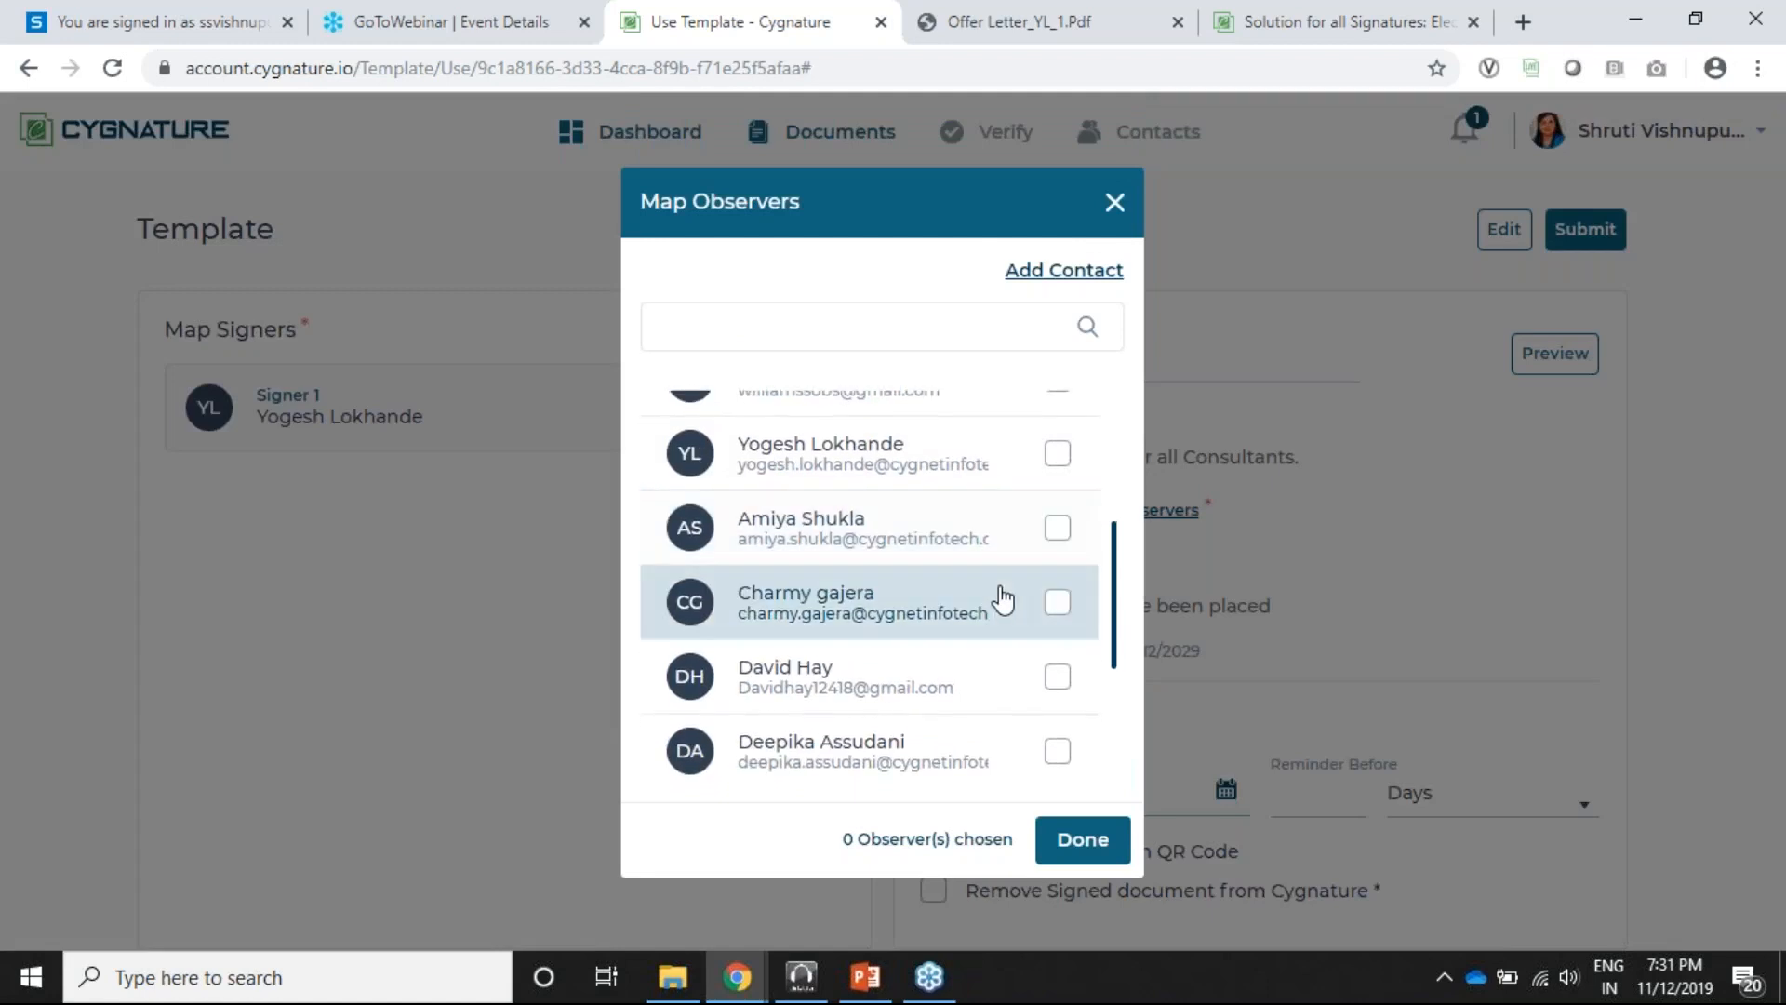
click(973, 751)
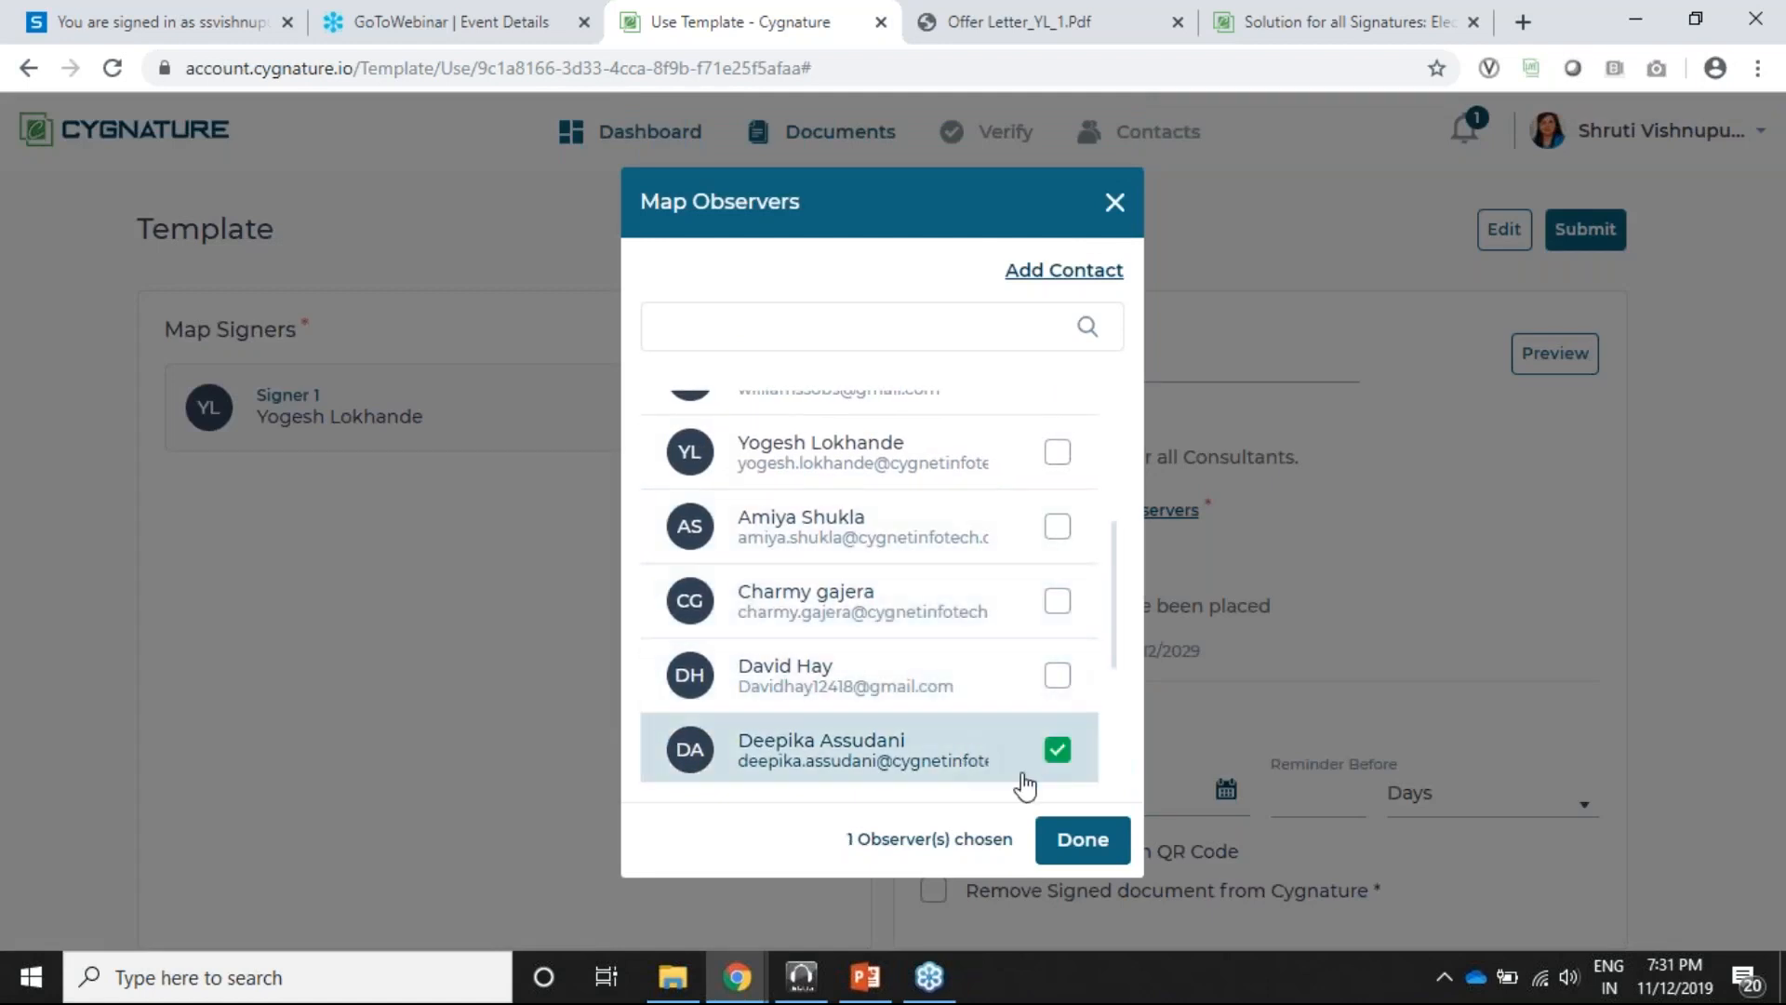
click(1089, 844)
Set the signing due date to 11/27/2019 with a reminder 1 day before, and submit the Sample_NDA_E document
scroll(1336, 673, down, 1)
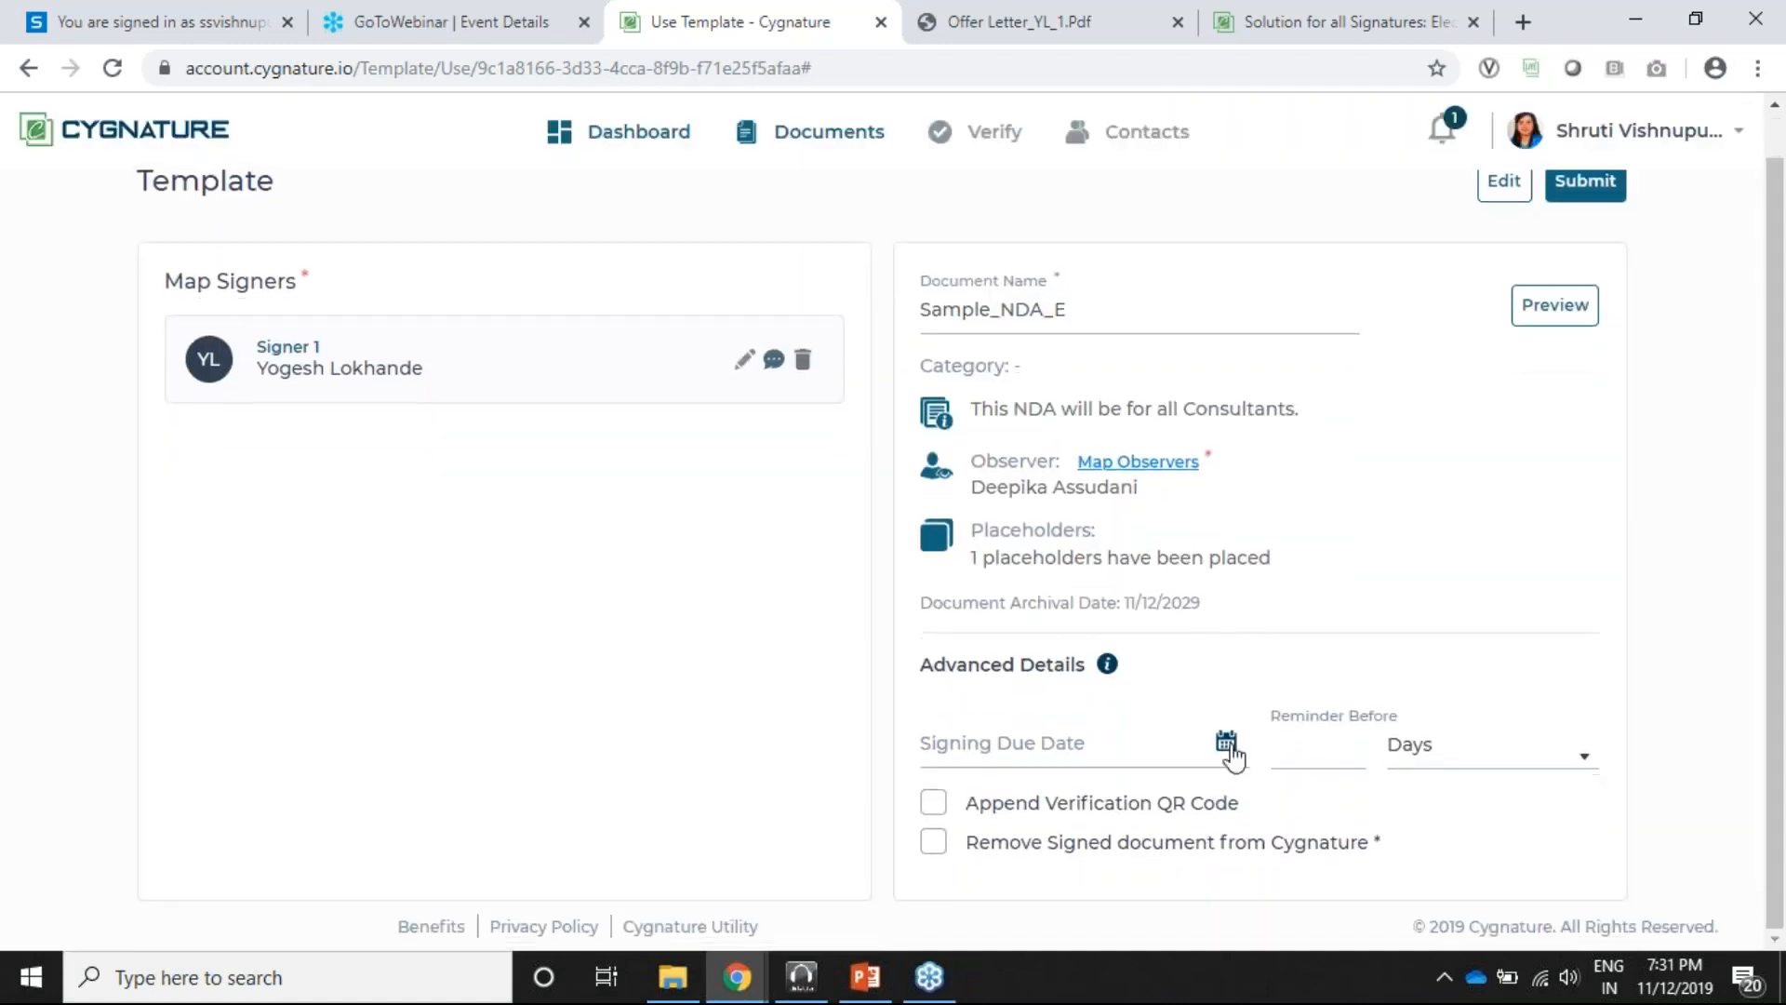
click(1226, 741)
click(1087, 625)
click(1316, 759)
text(1)
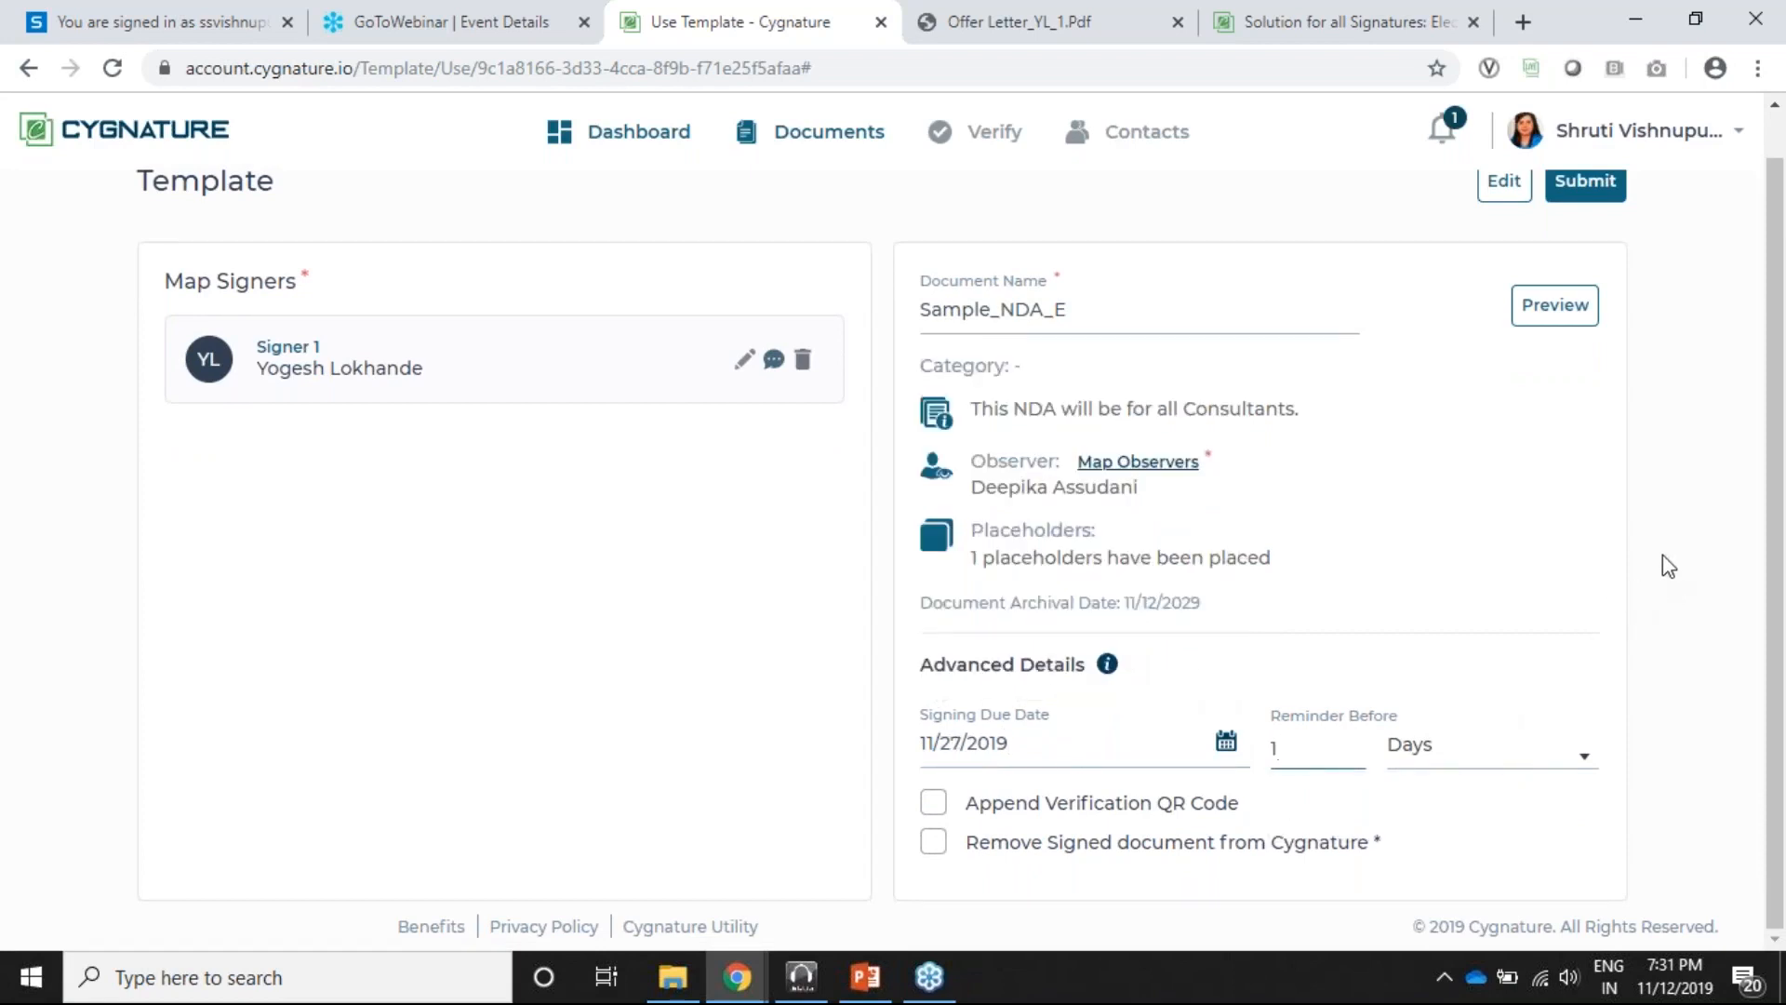
scroll(1600, 372, up, 1)
click(1579, 231)
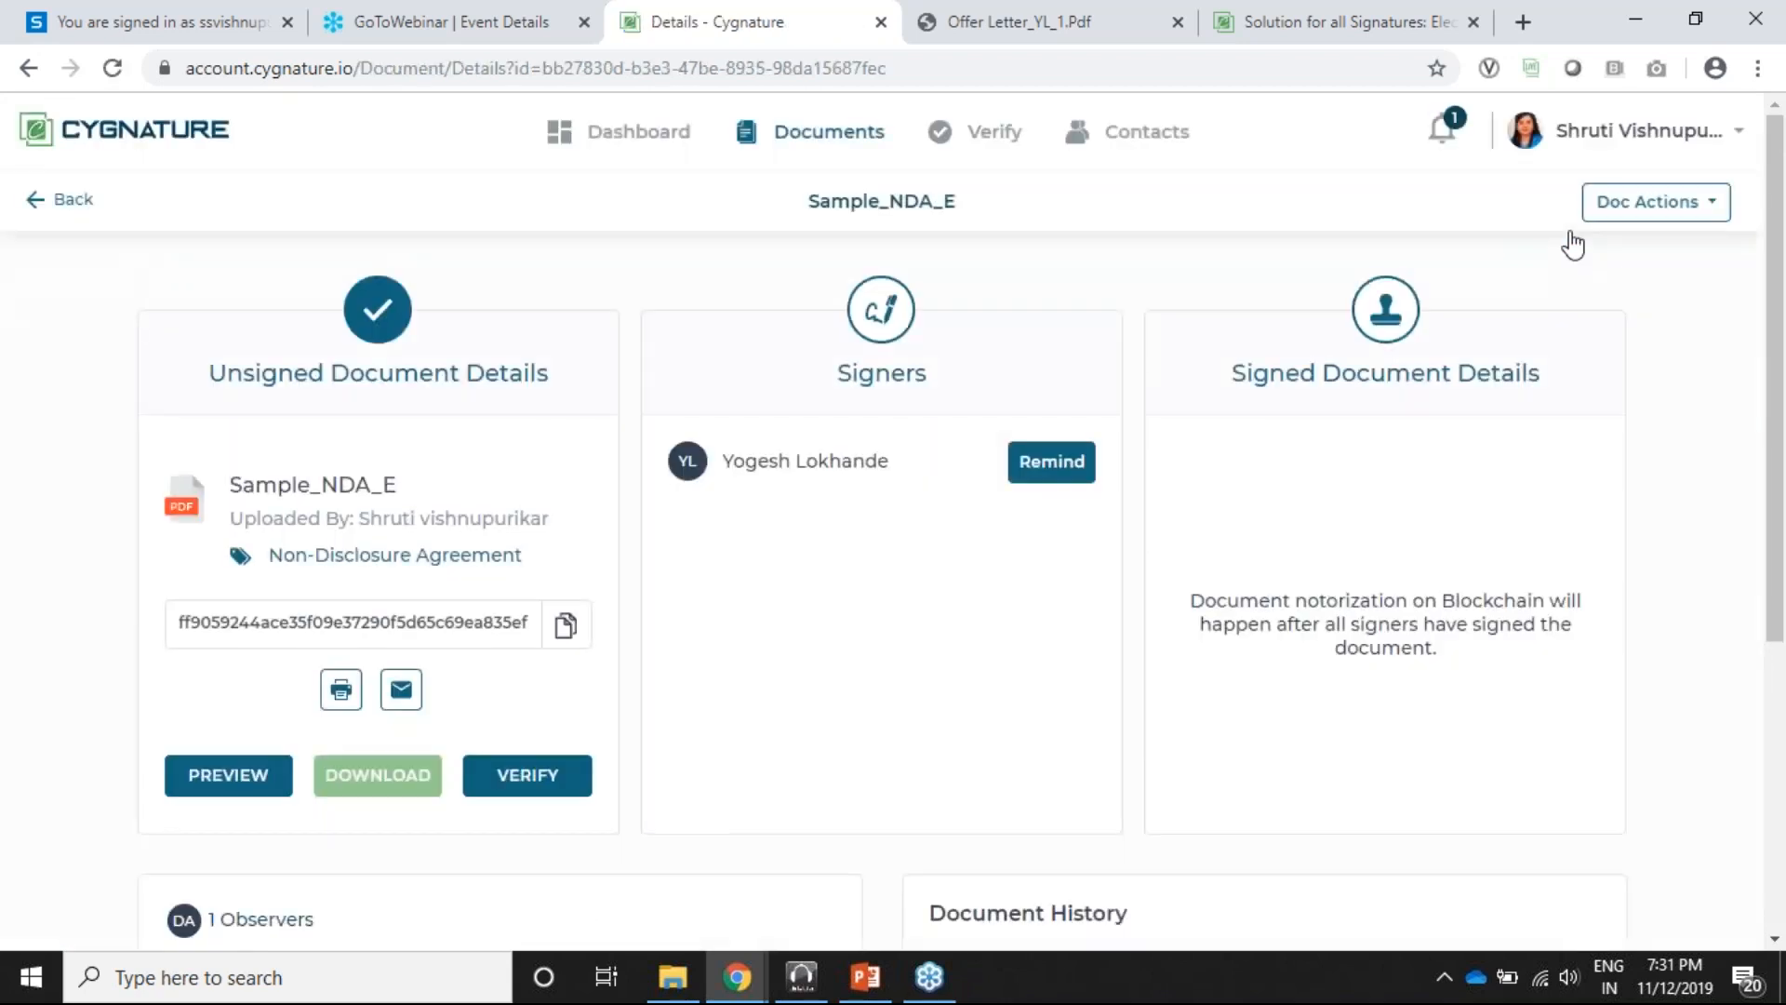
Return to the My Templates list by way of the Dashboard and Documents pages
click(559, 135)
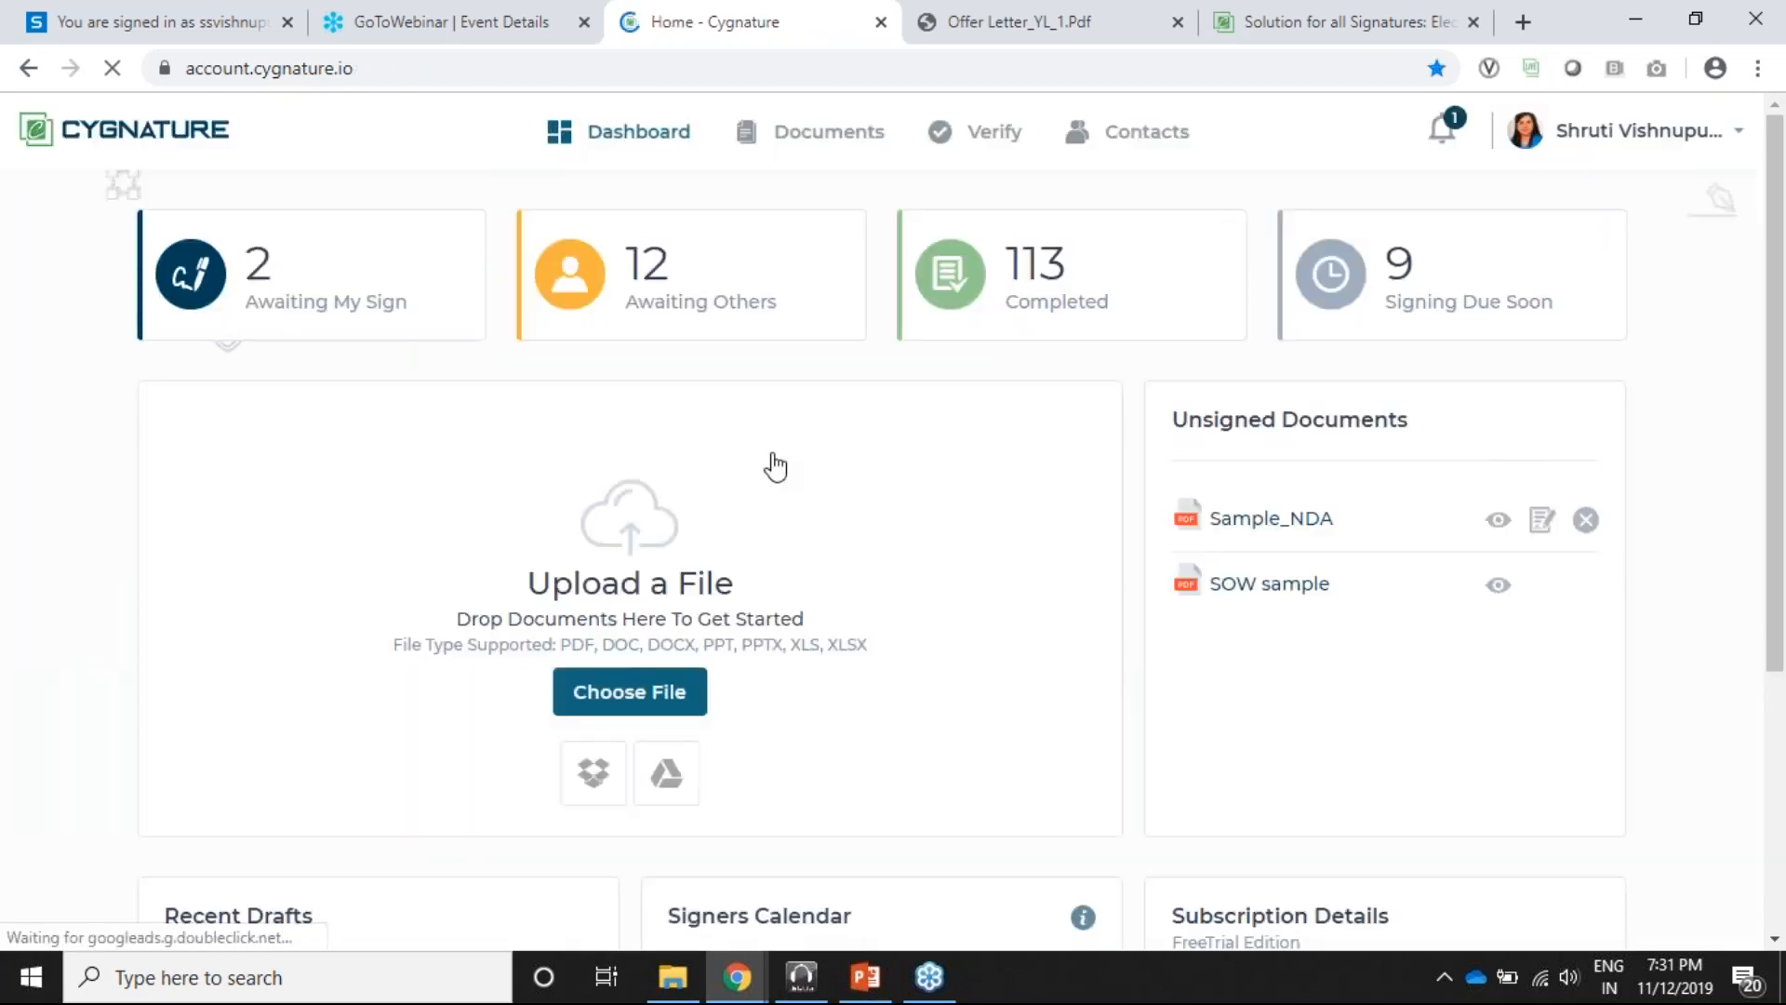
click(831, 135)
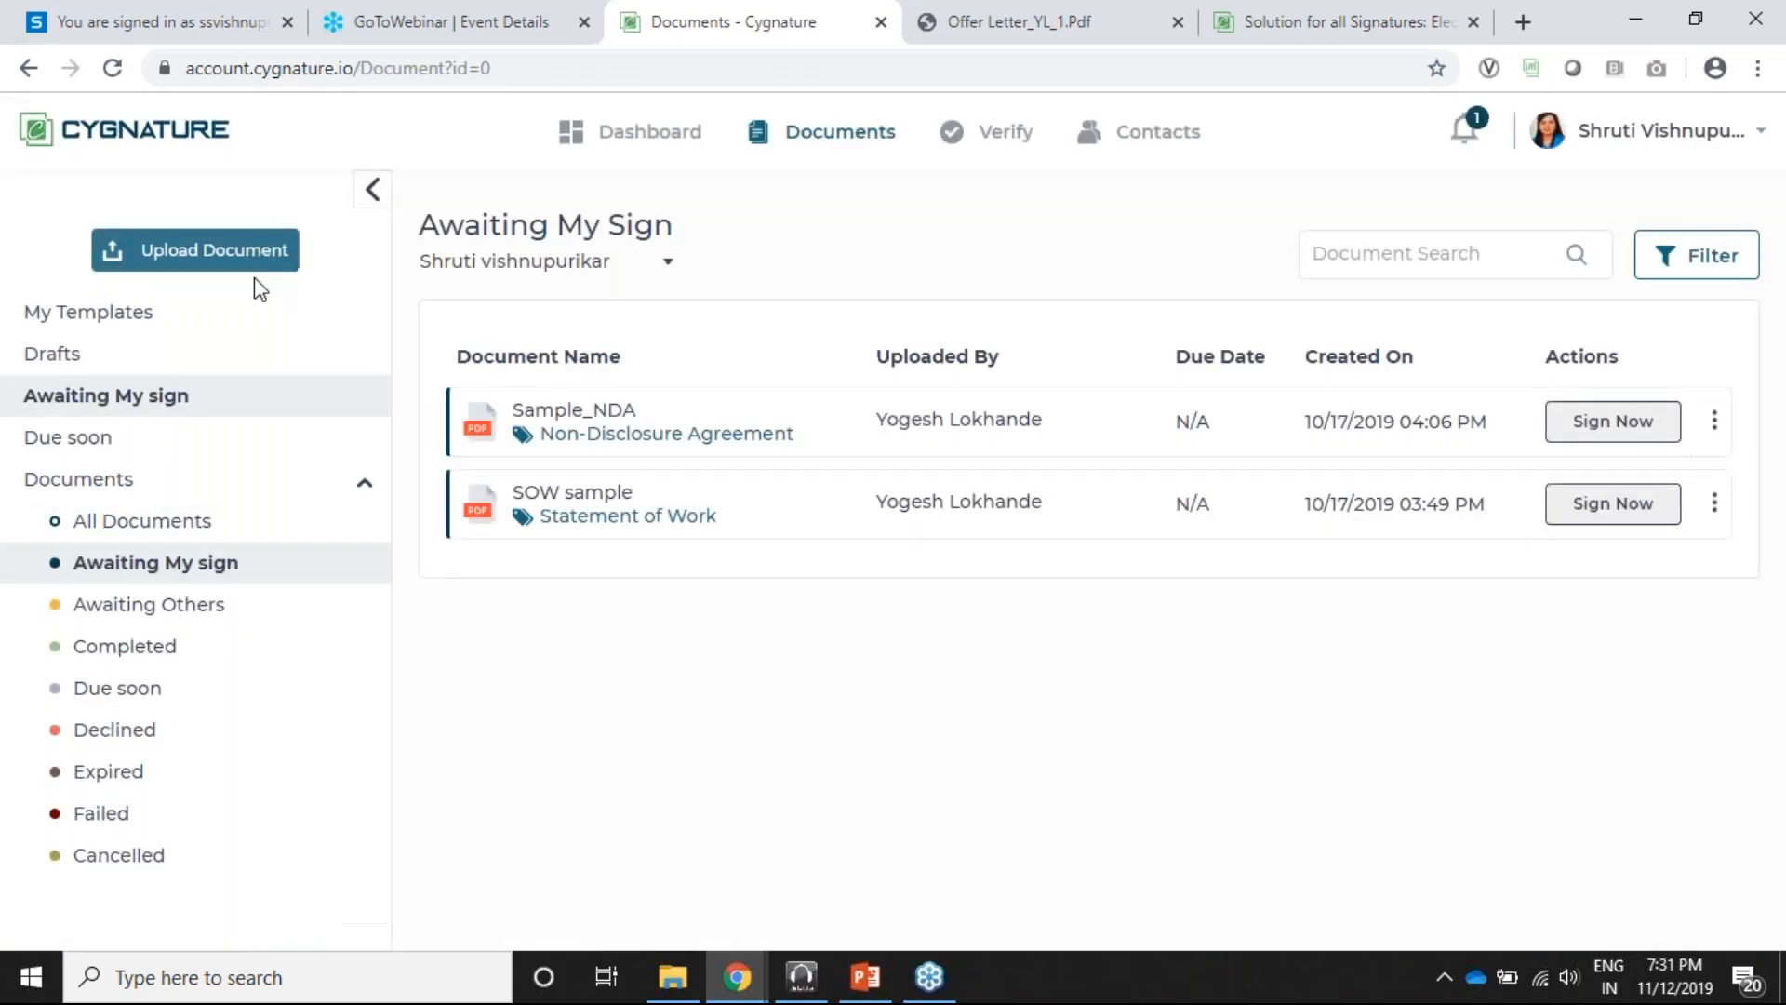
click(150, 318)
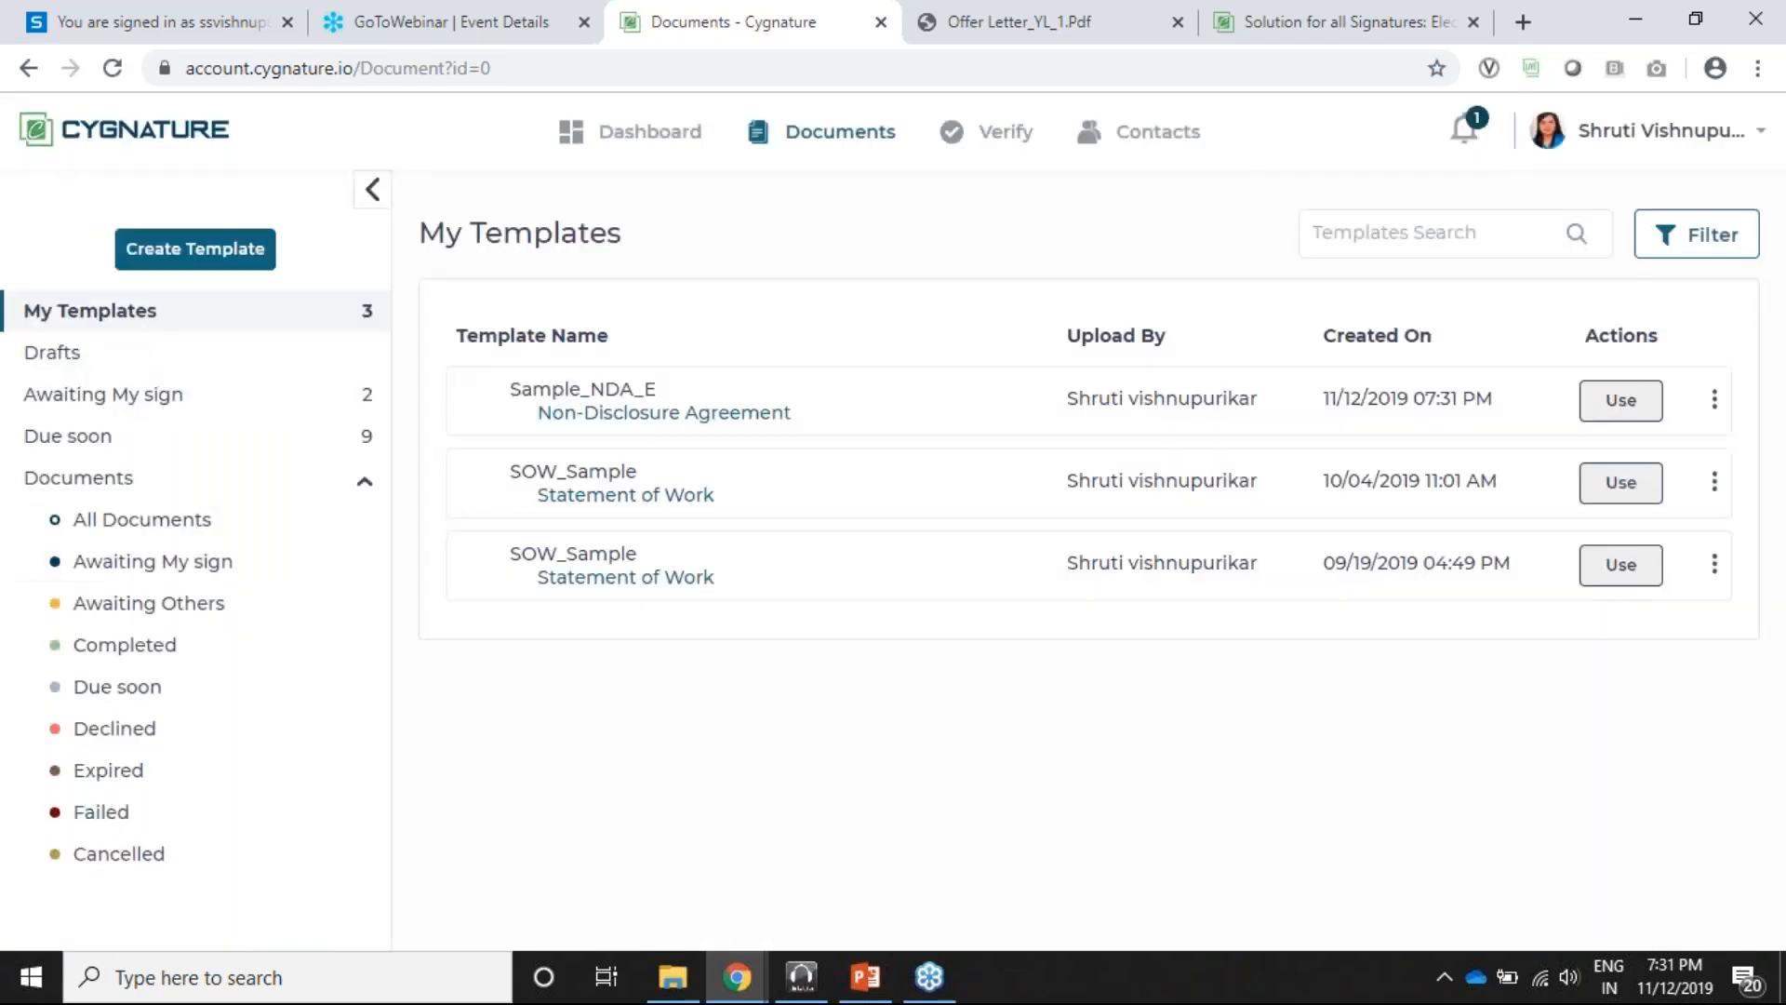
Use the Sample_NDA_E template again and map a contact from further down the list to Signer 1
click(1622, 401)
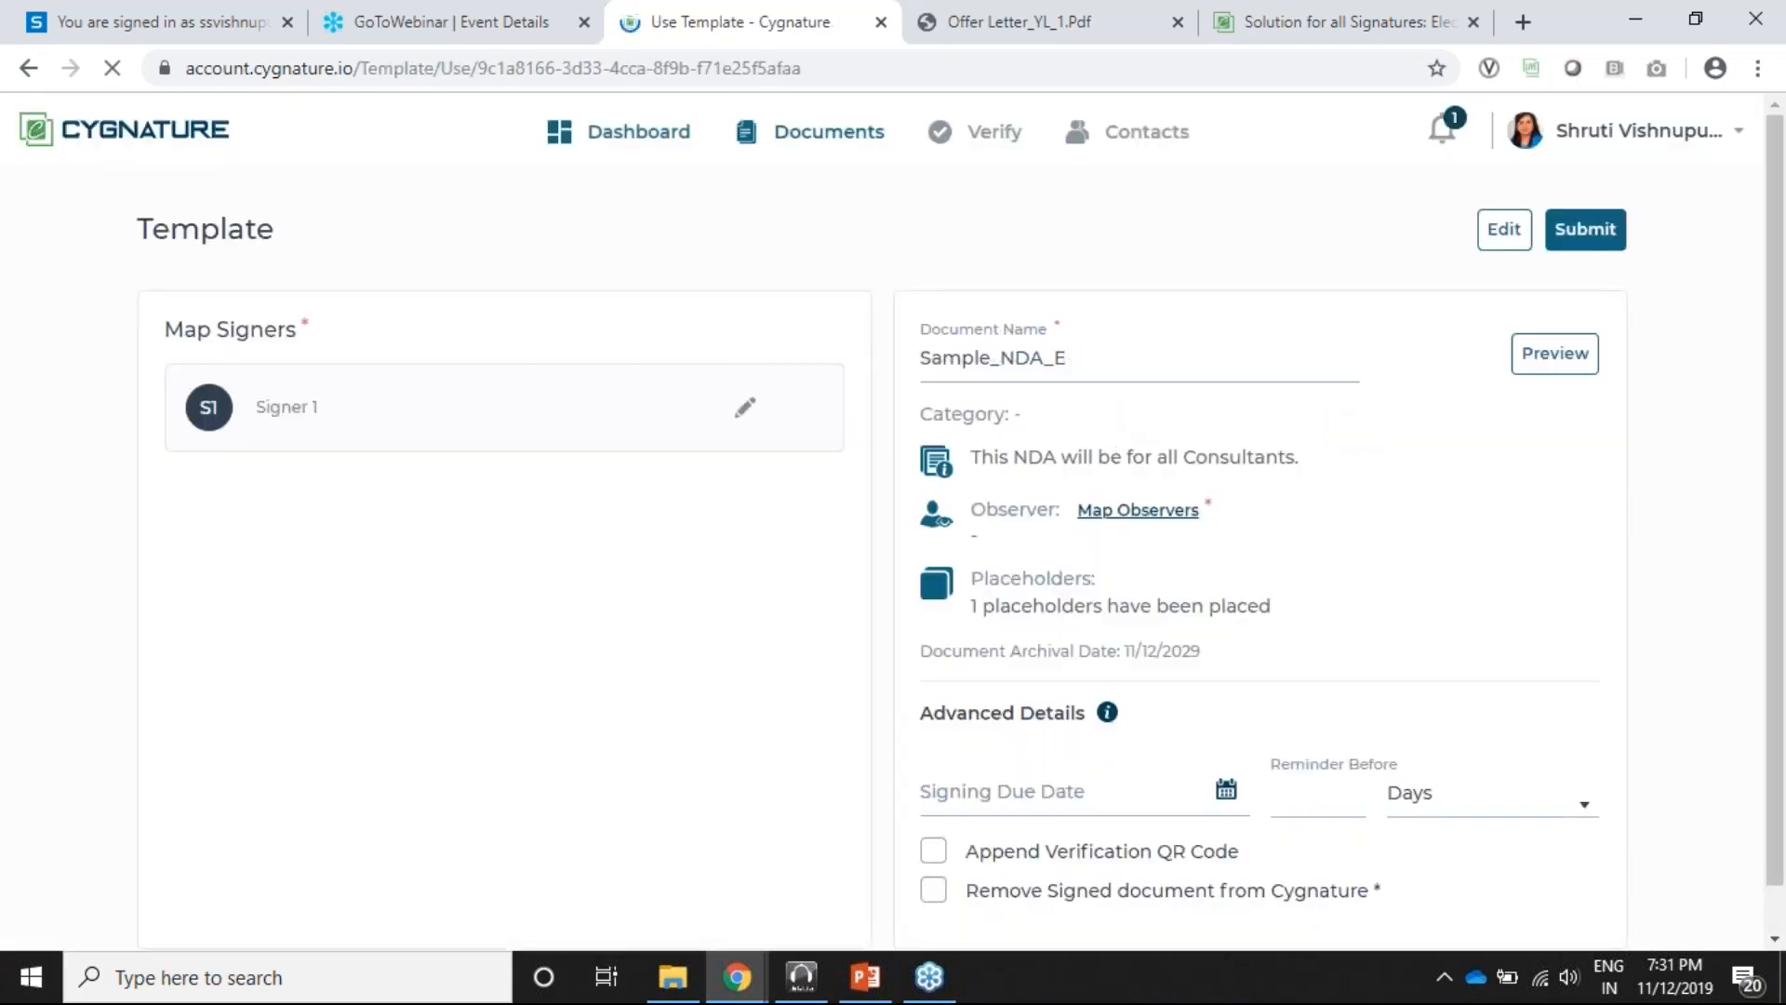
click(746, 407)
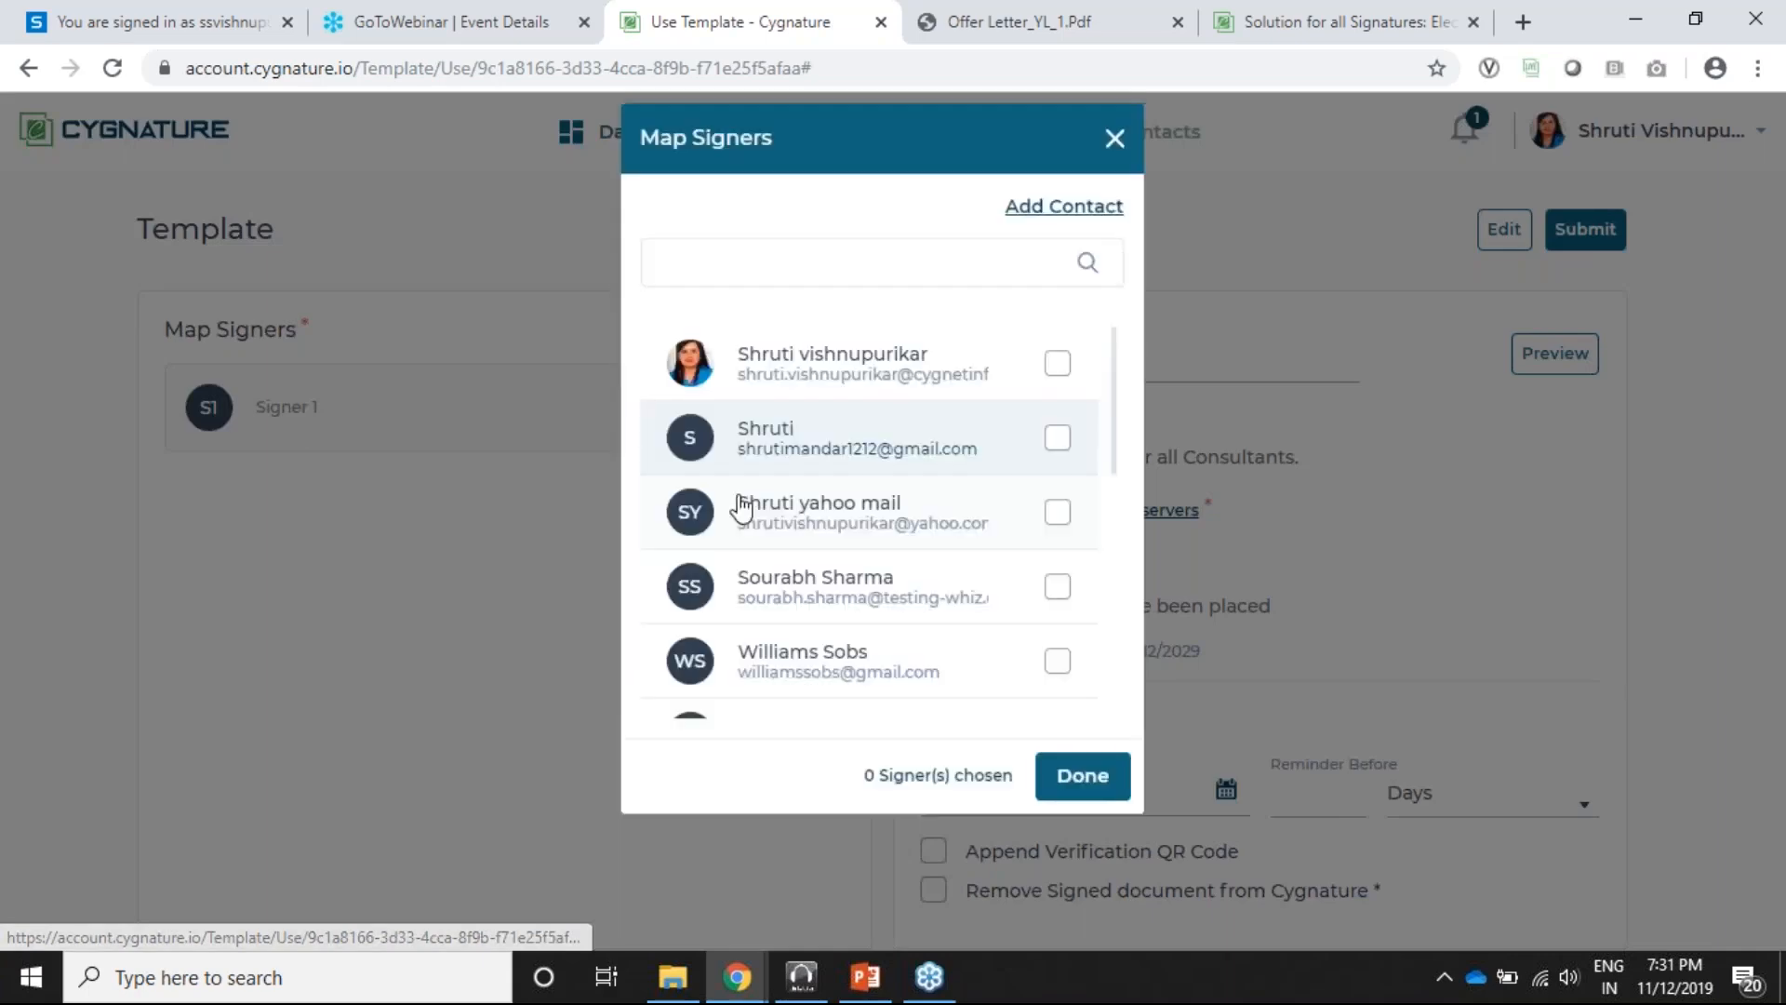
scroll(838, 531, down, 3)
click(917, 525)
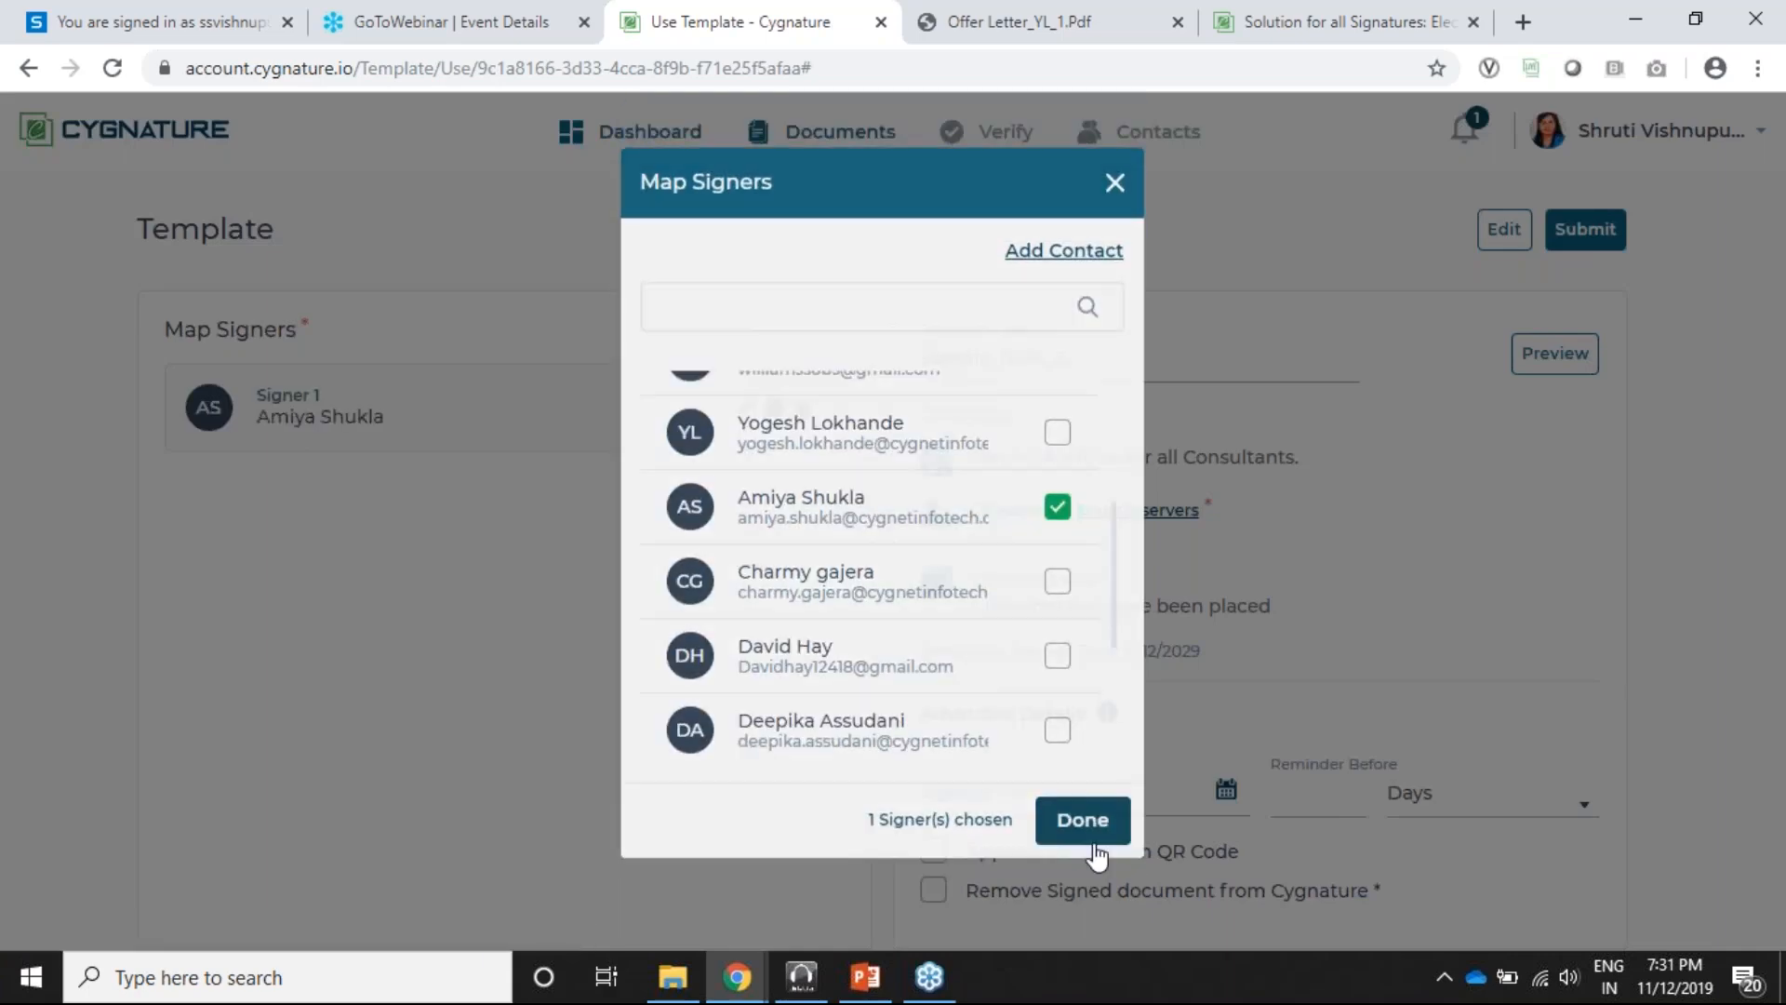
click(1083, 819)
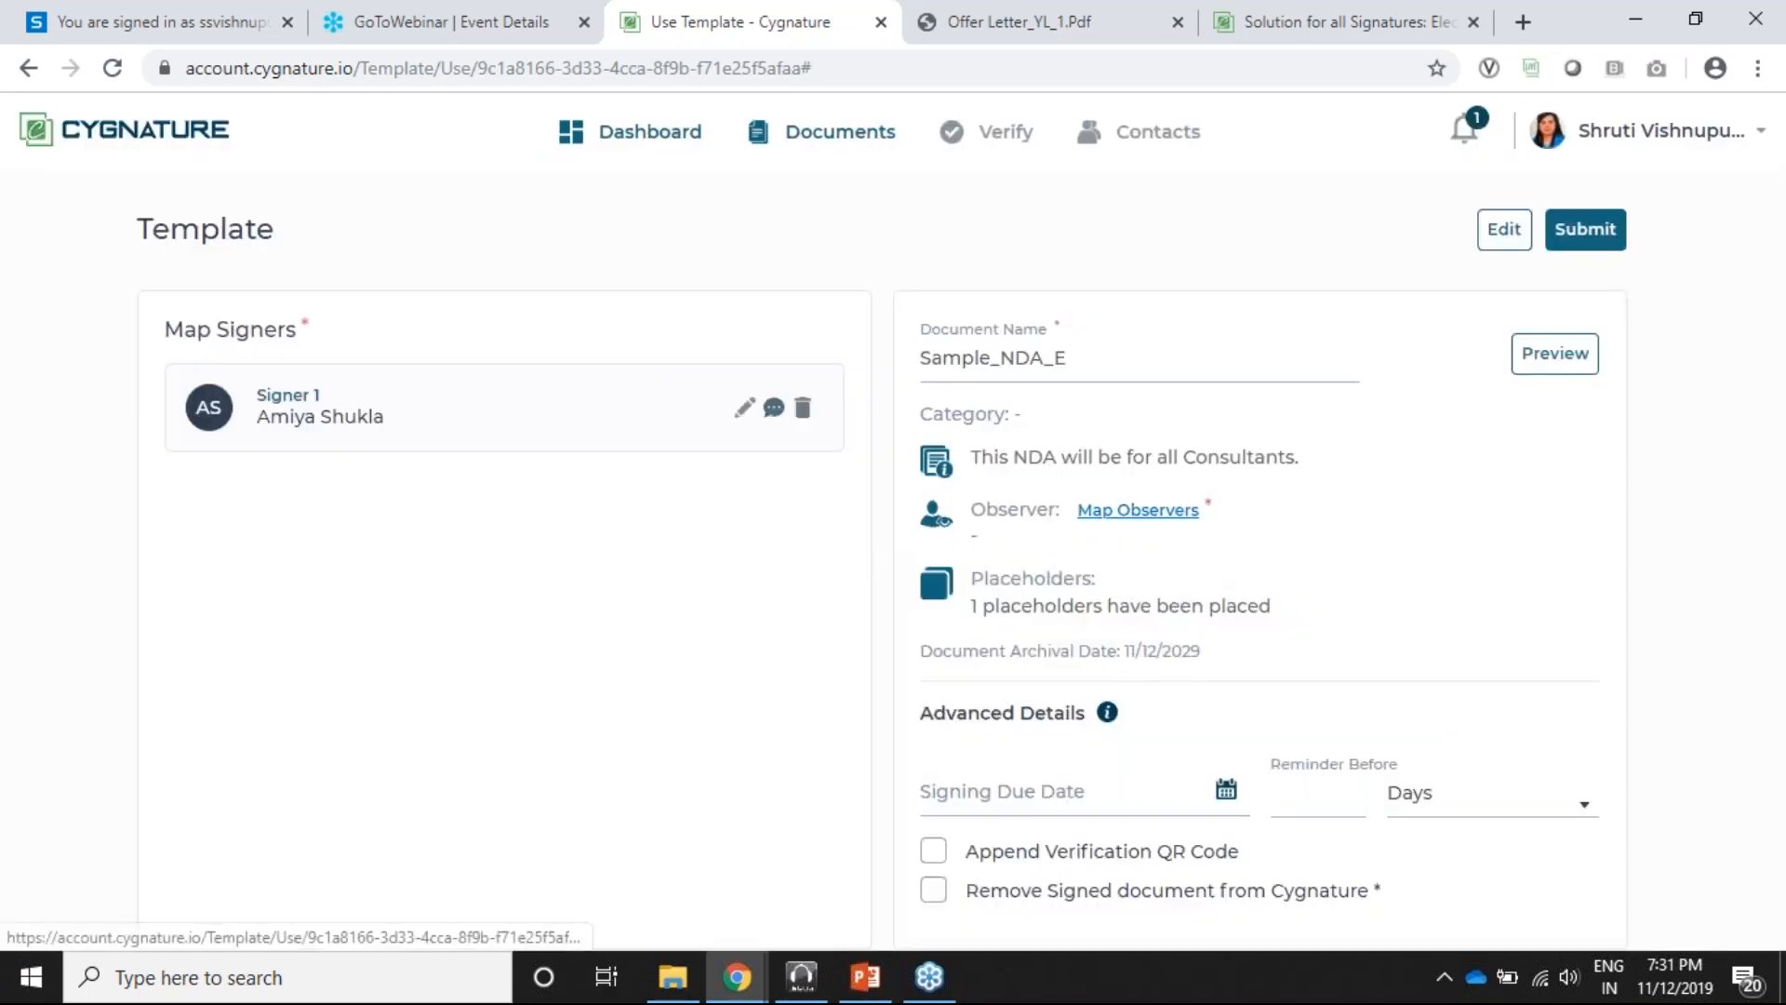
Map a different contact than the signer as the single observer of this Sample_NDA_E document
click(1138, 510)
scroll(990, 623, down, 3)
scroll(992, 612, down, 1)
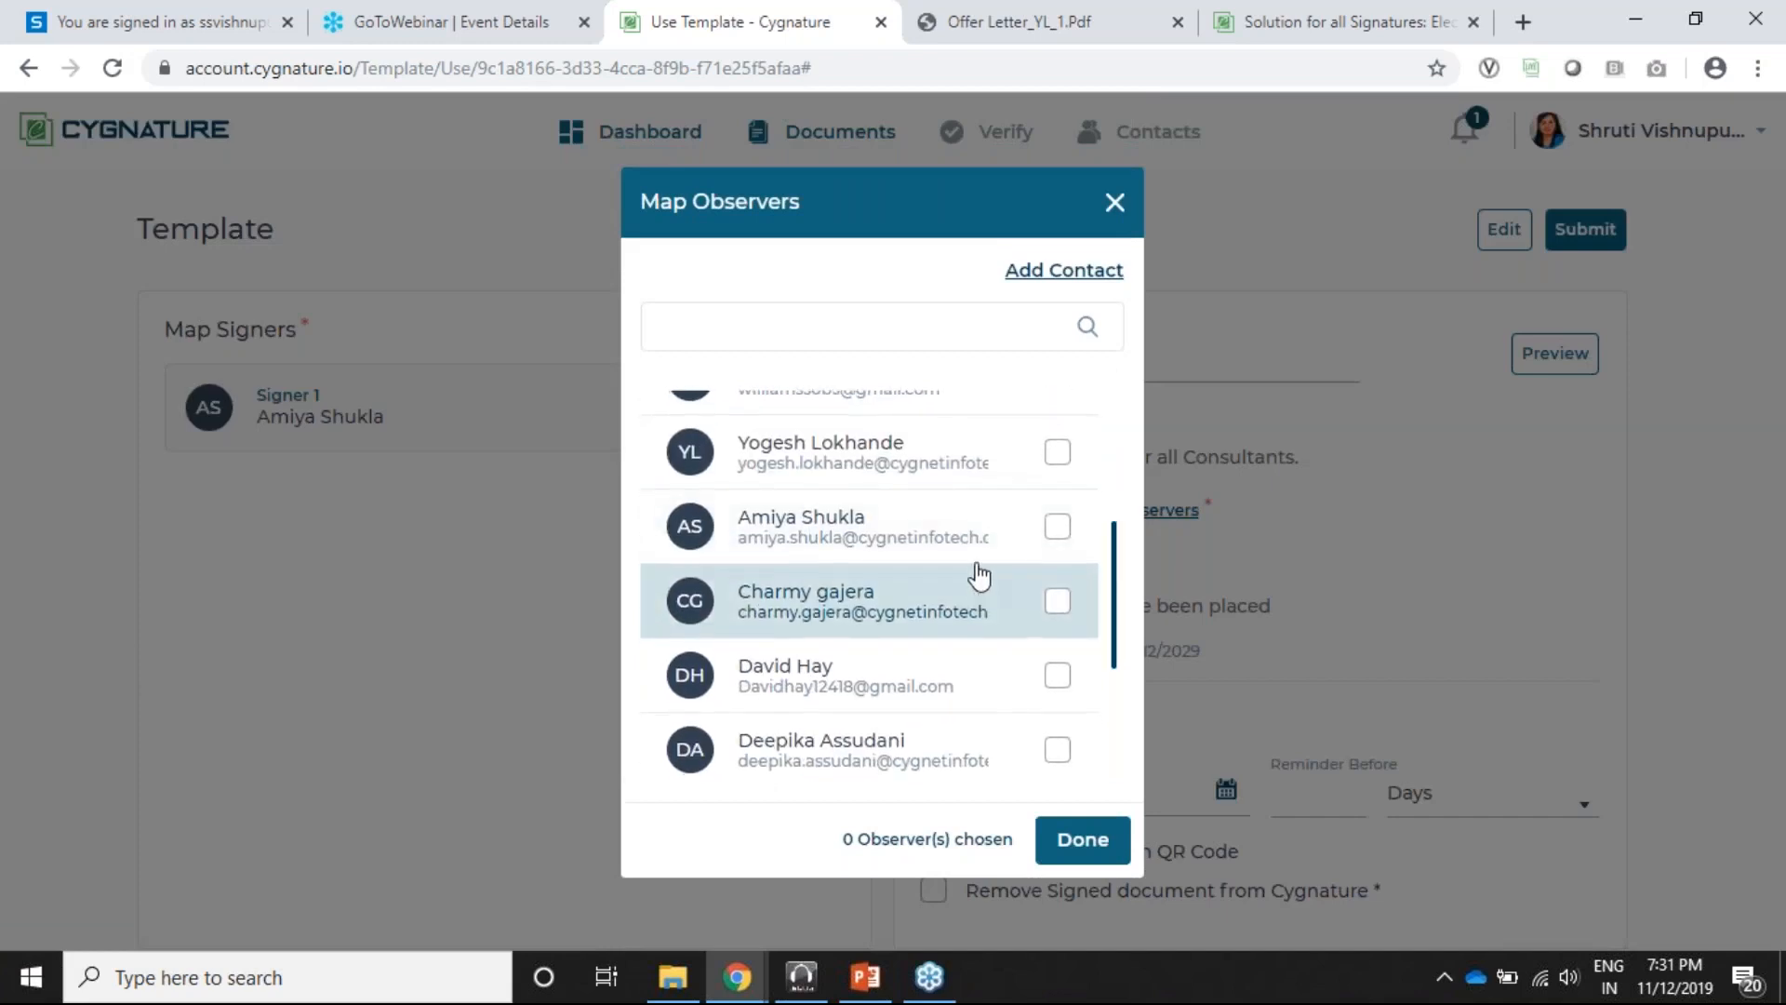
click(977, 745)
click(1103, 847)
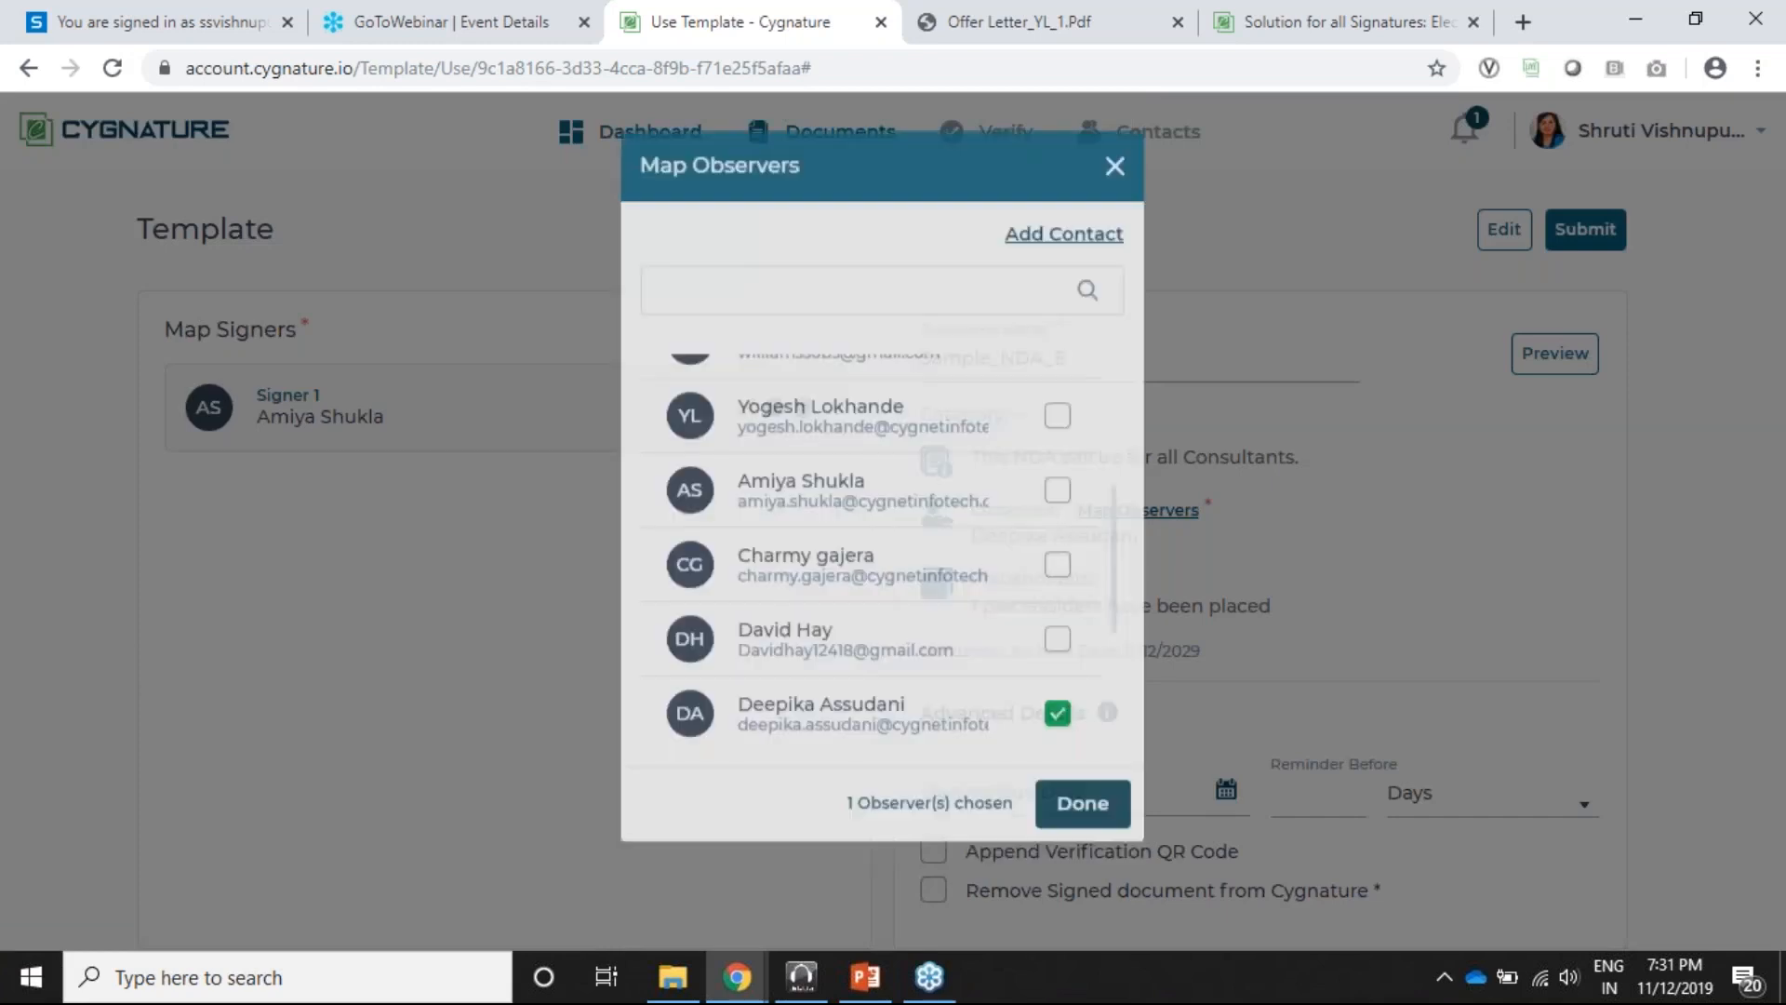
Set the signing due date to 11/27/2019 with a reminder 1 day before, and submit the Sample_NDA_E document for signing
scroll(1190, 670, down, 1)
click(1157, 724)
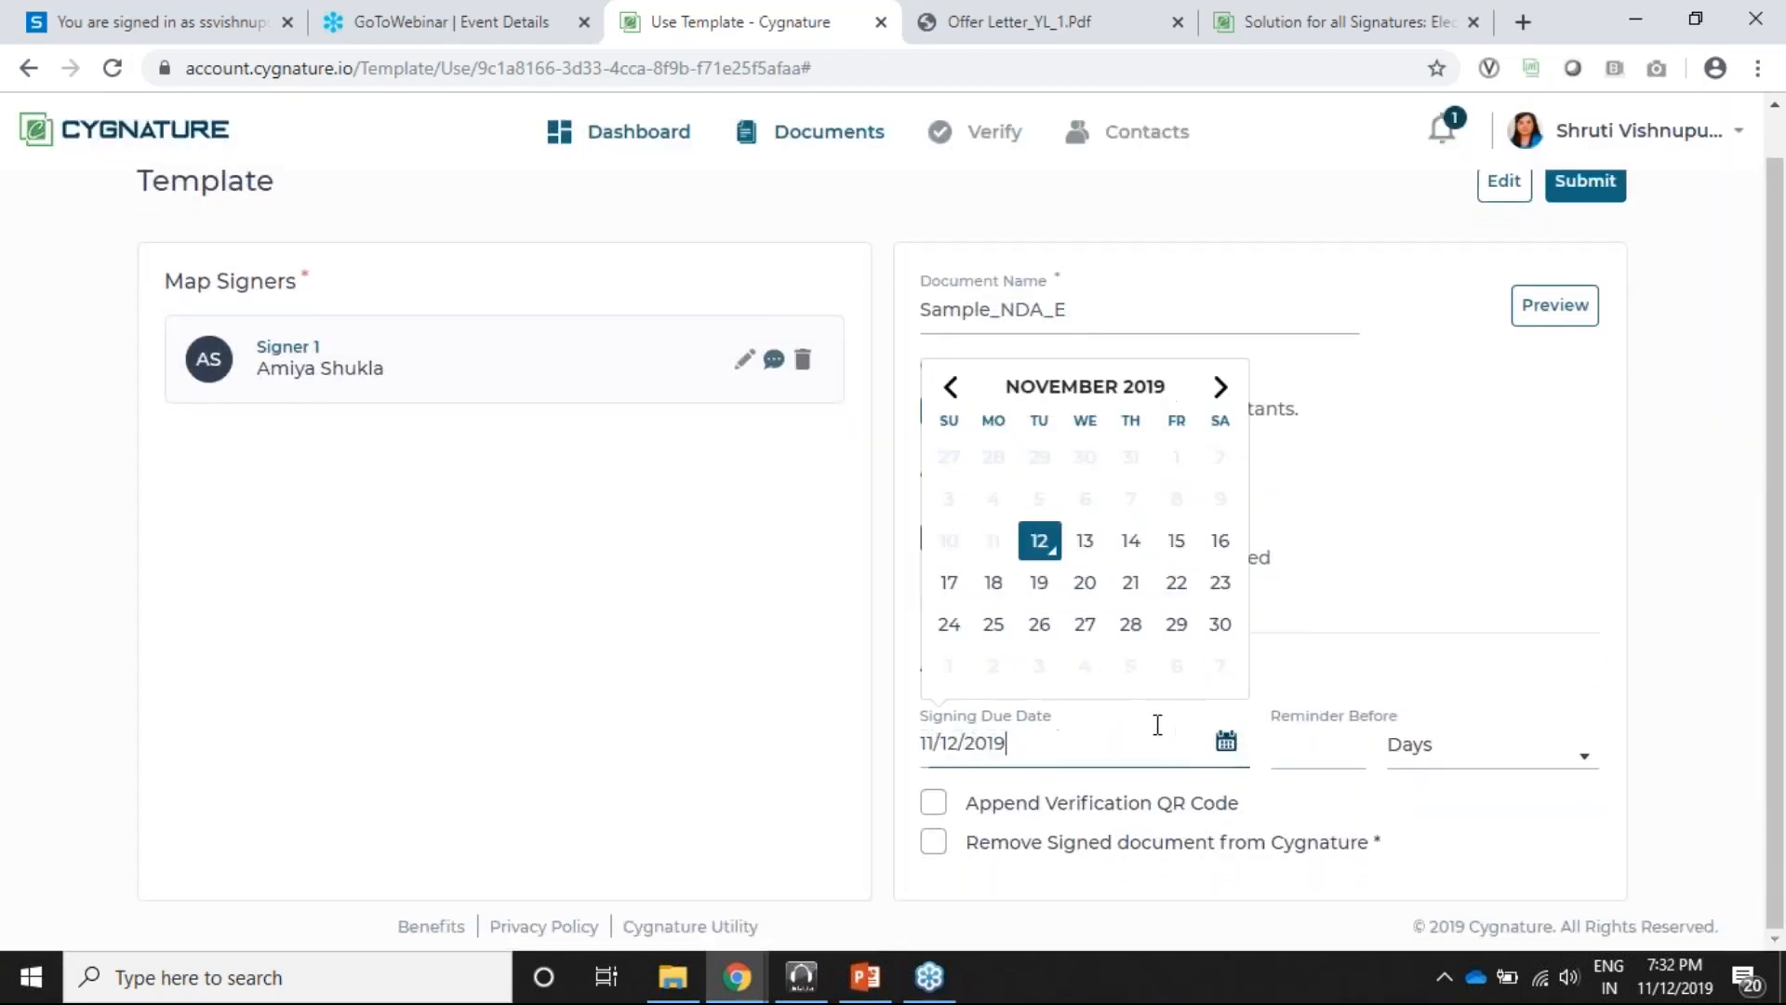
click(1083, 626)
click(1314, 752)
text(1)
click(1583, 186)
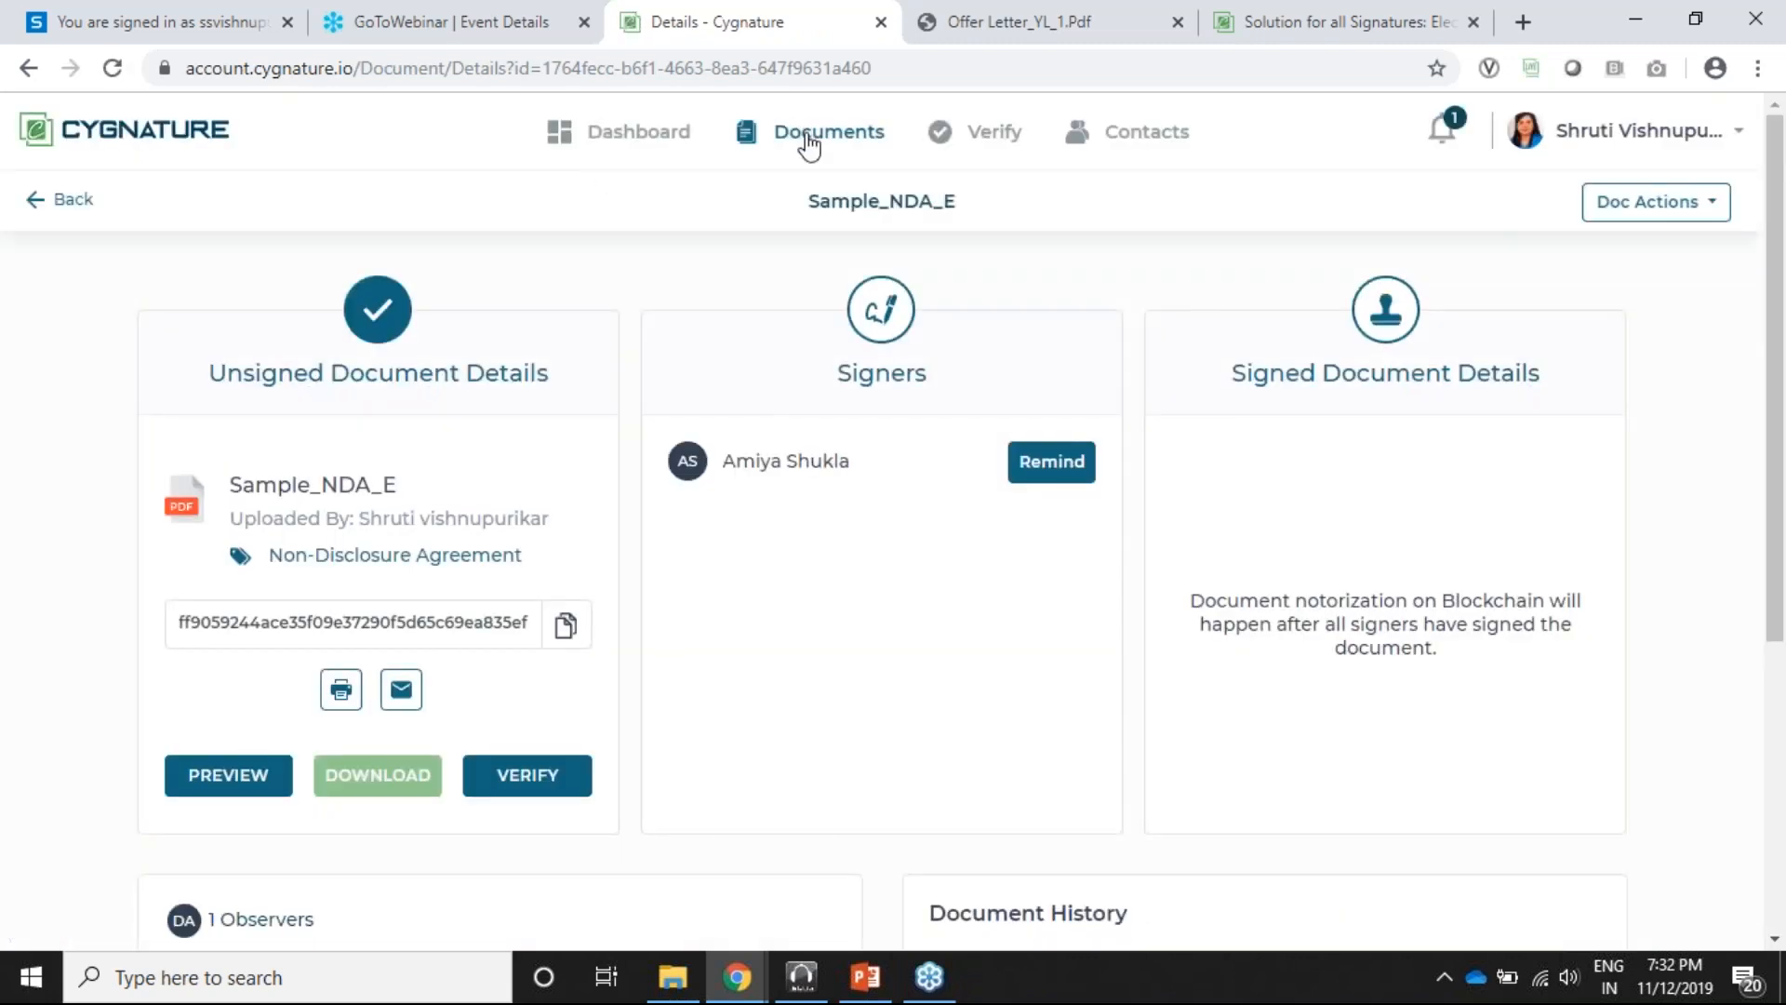
Return to the Dashboard and check the notifications, closing the list after viewing it
click(572, 144)
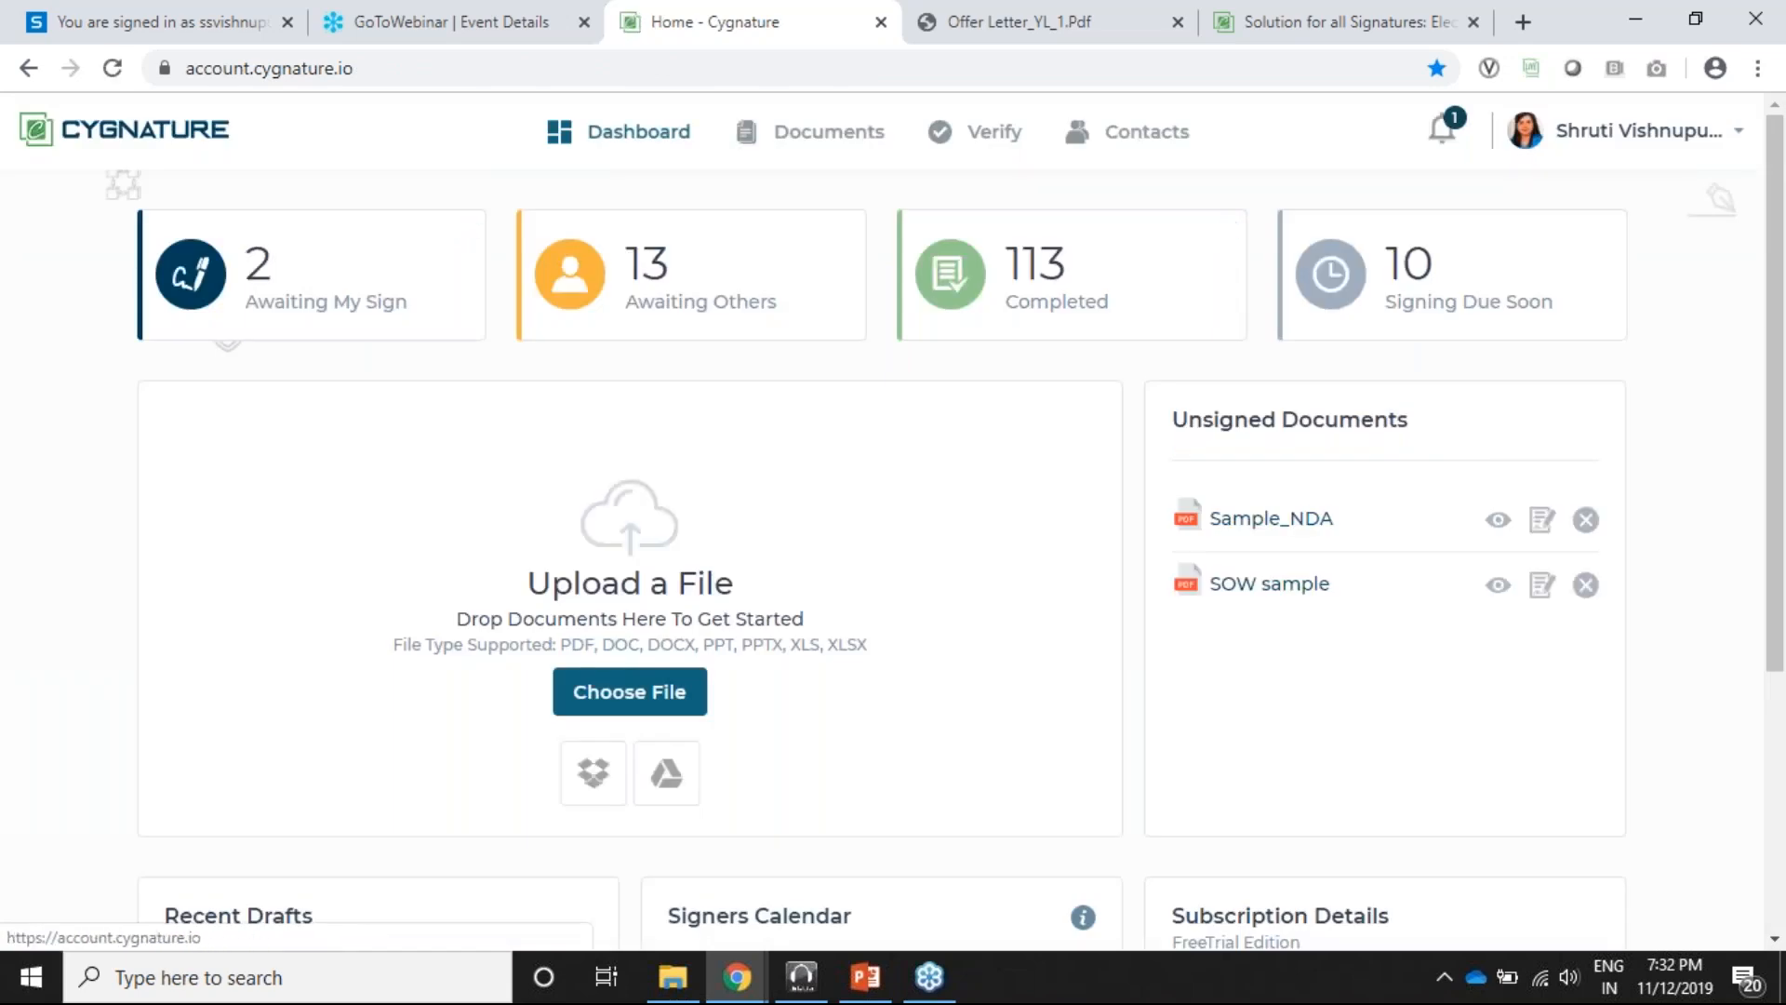
click(1445, 131)
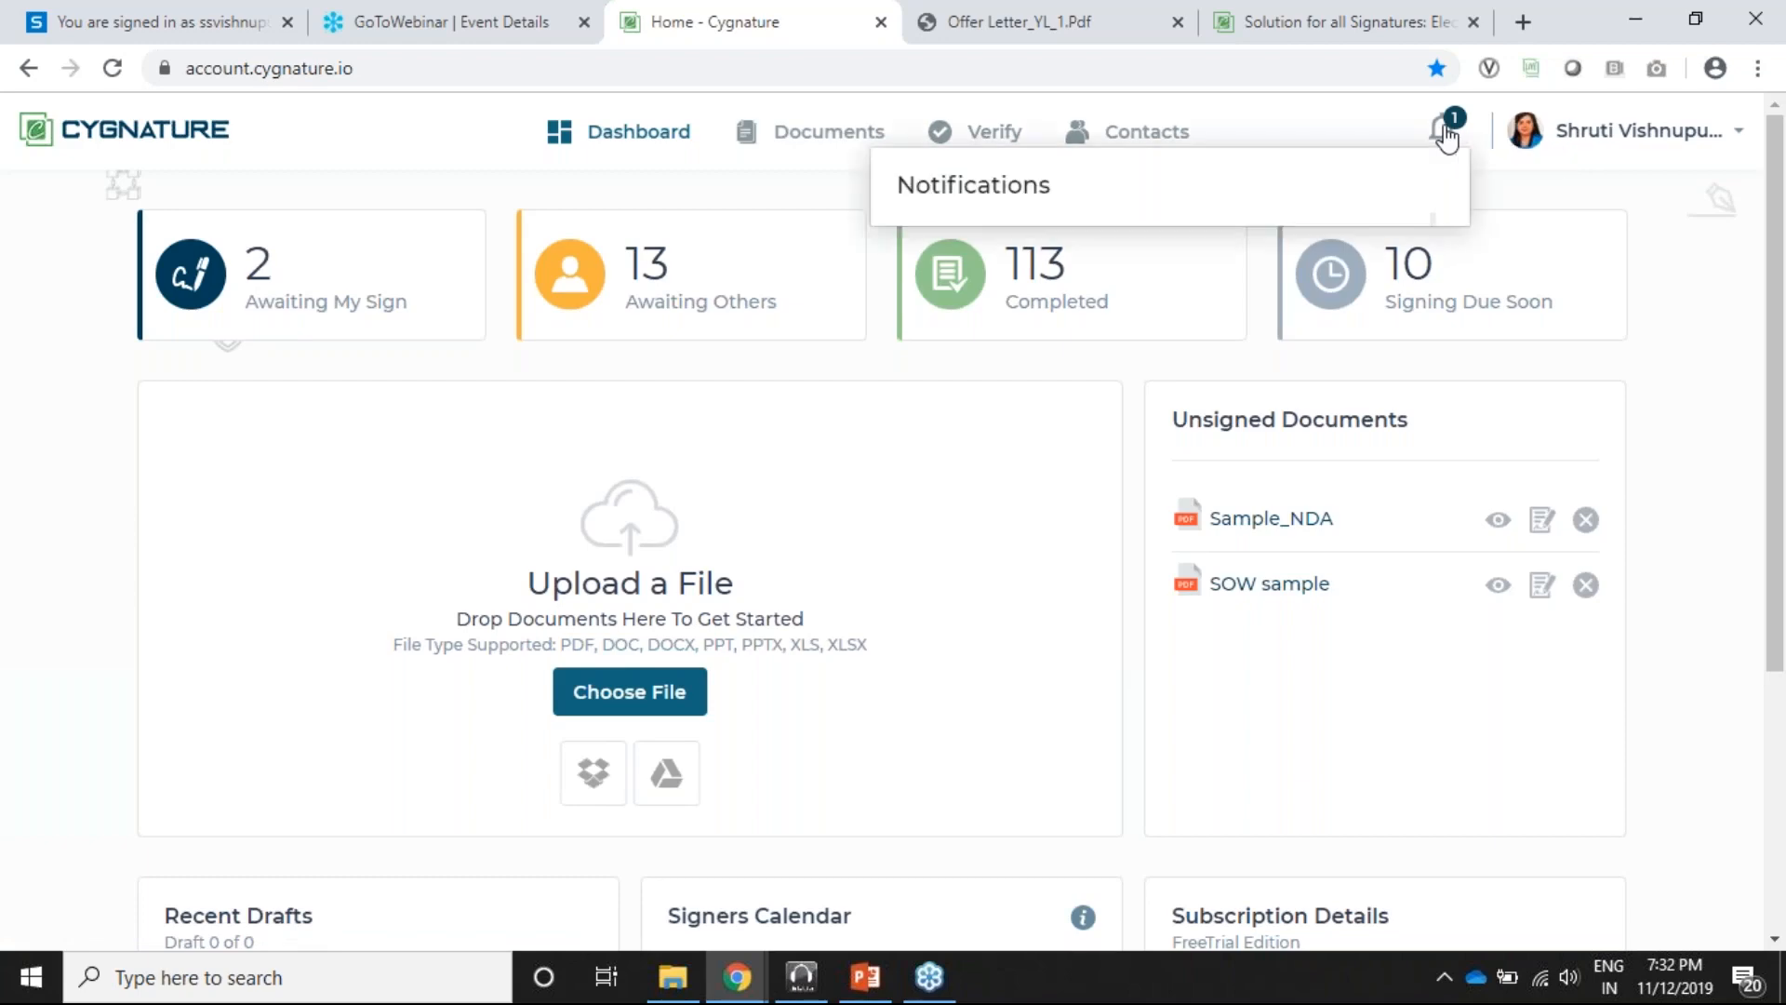
click(1296, 140)
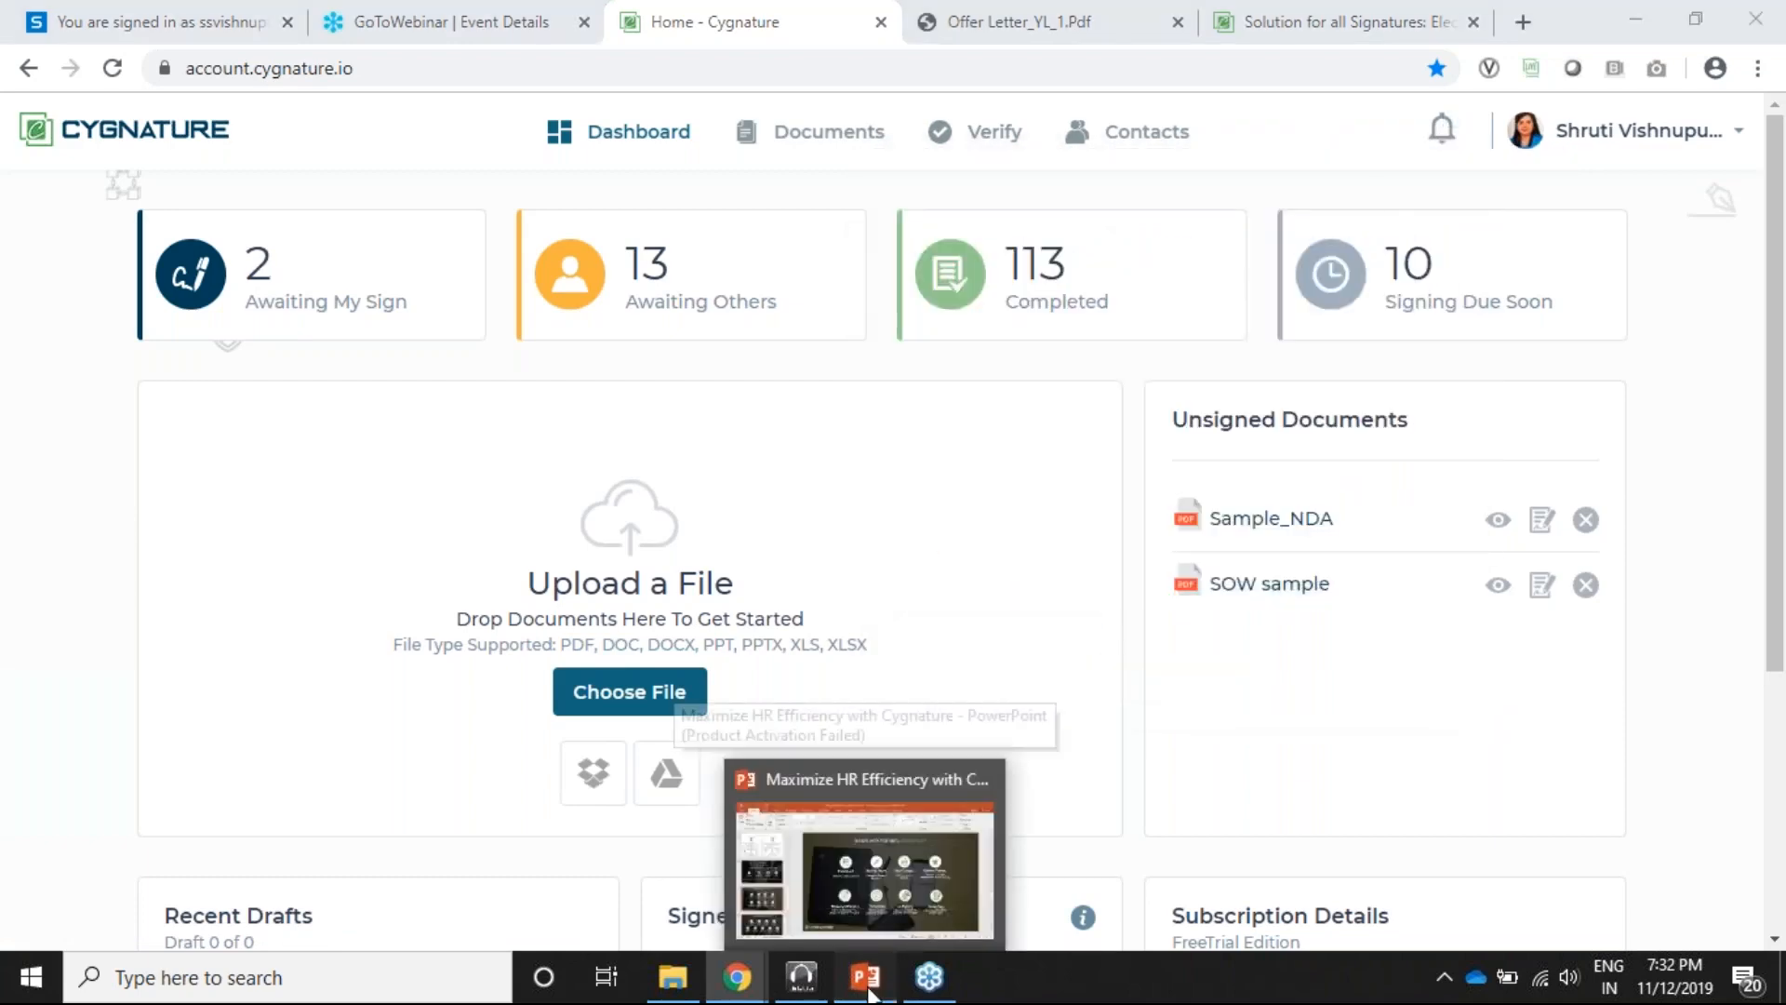
Switch to the PowerPoint presentation, start the slide show from the "Use Case 3: Template" slide and advance to the API Integration slide
click(870, 991)
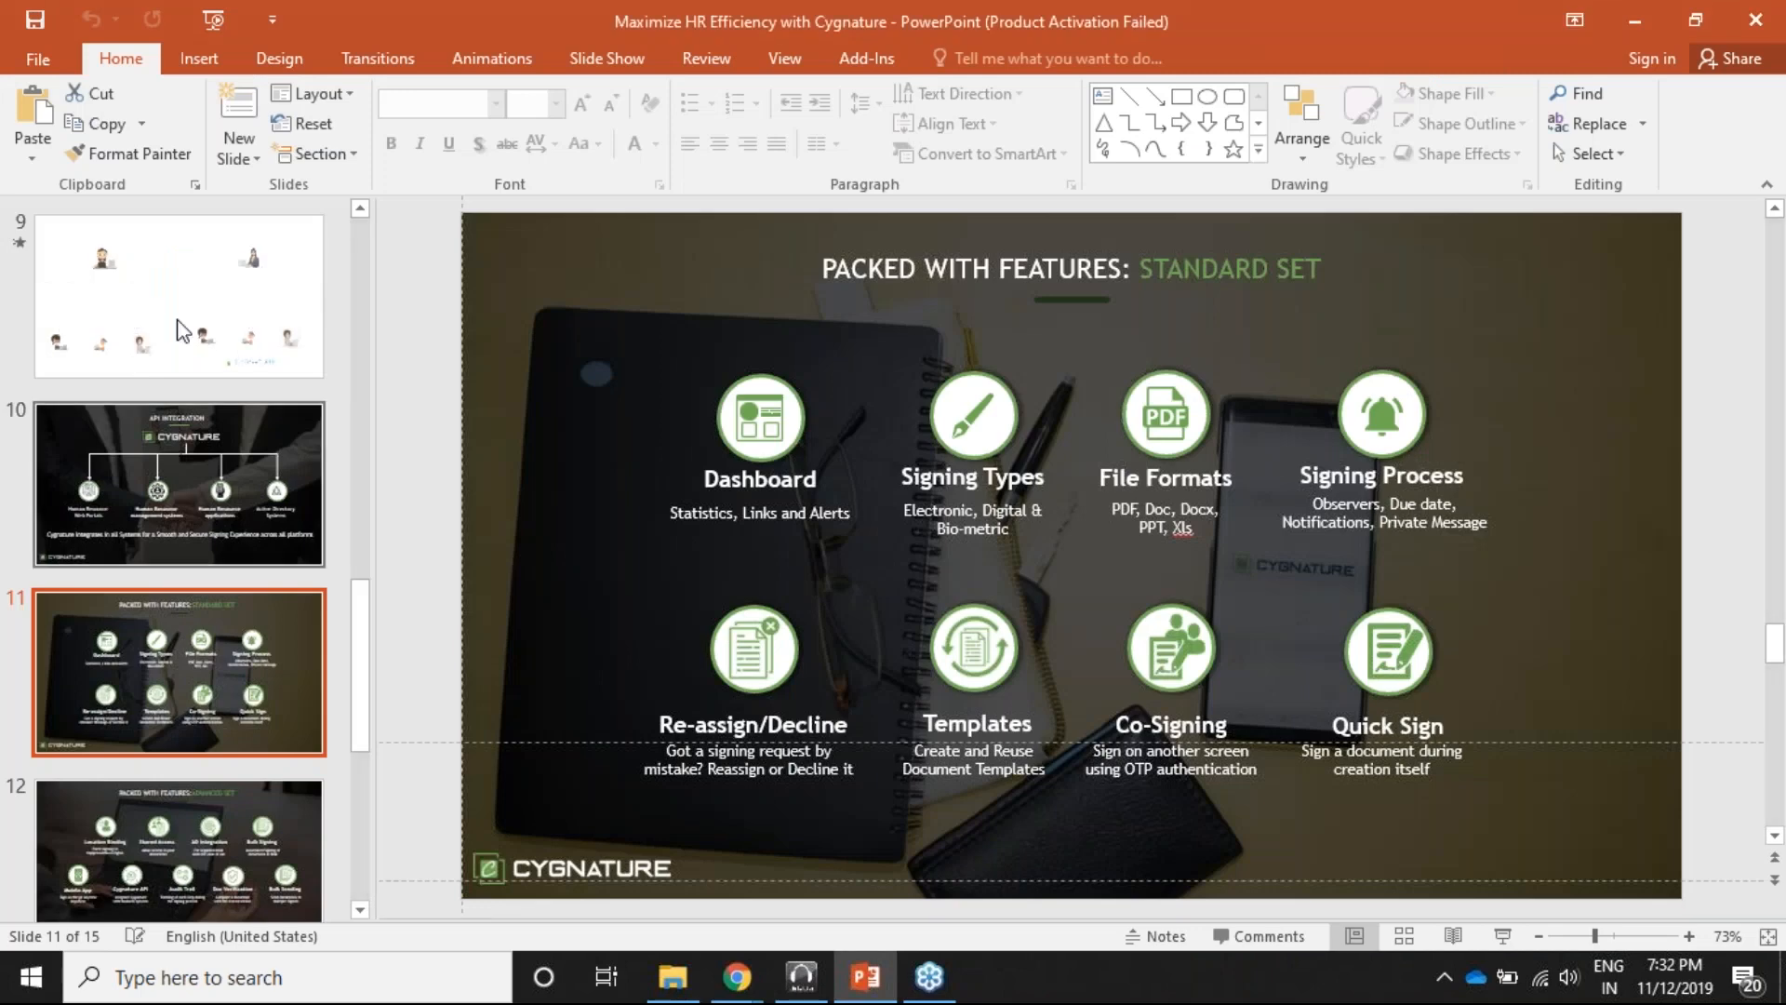
click(158, 335)
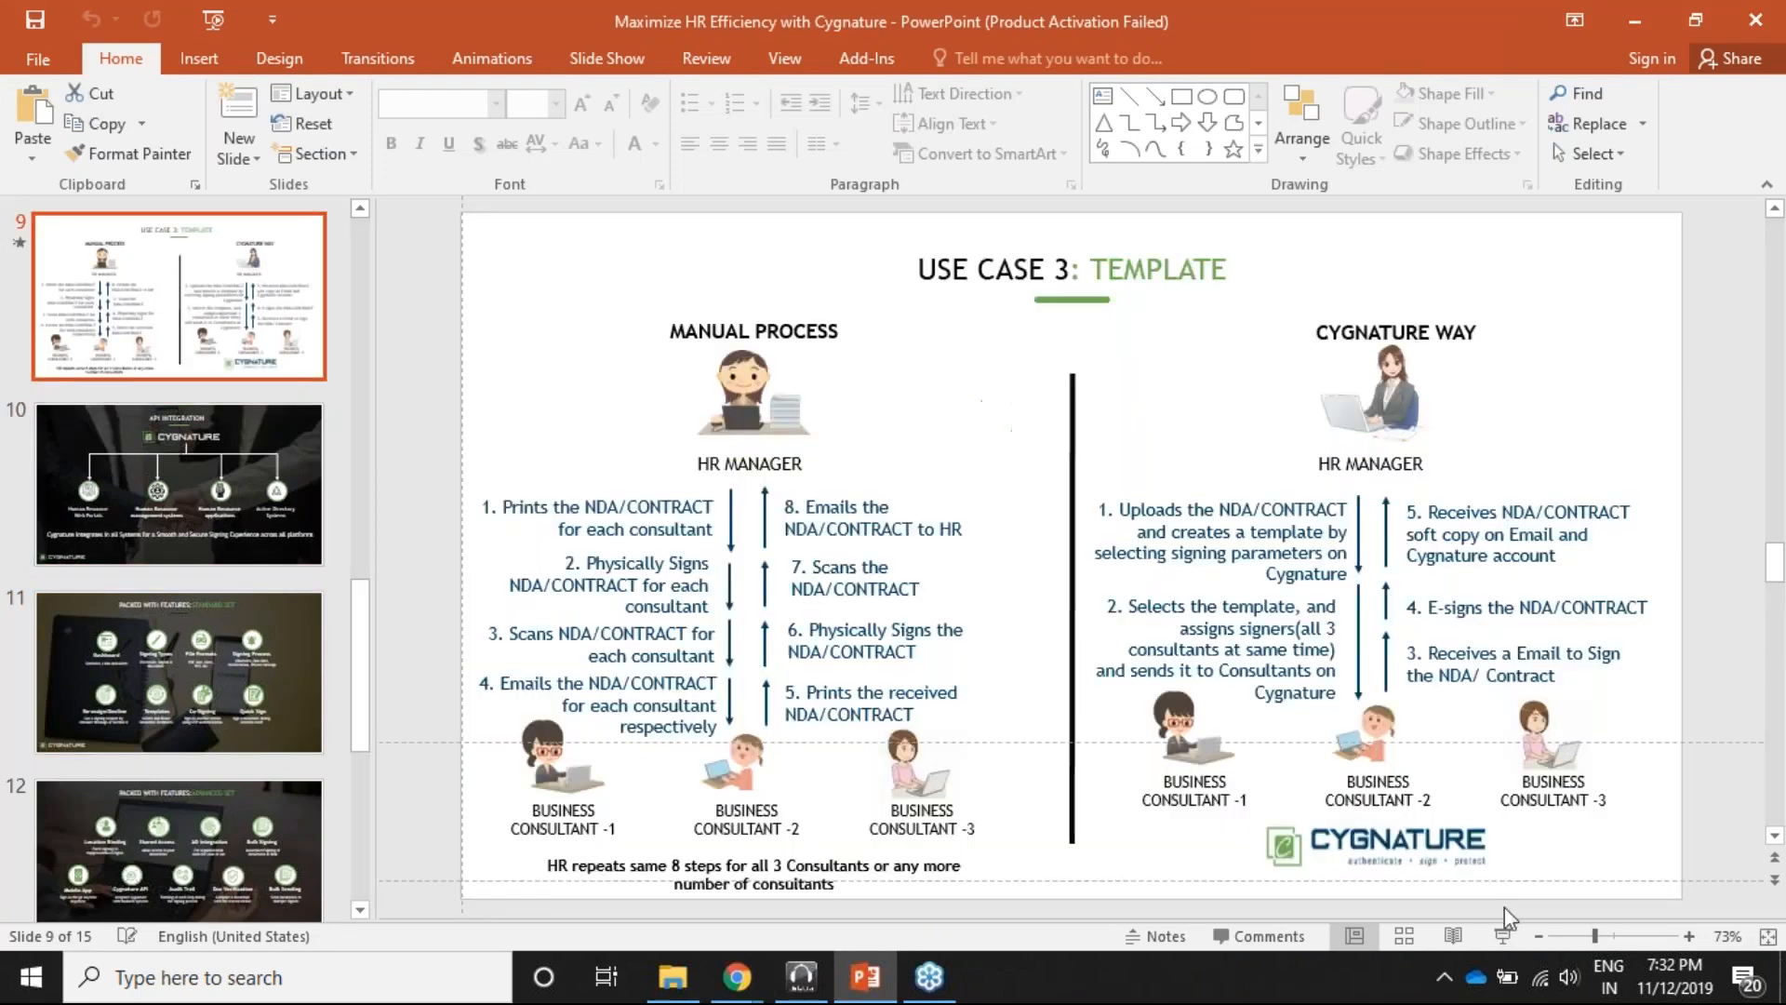
click(1504, 937)
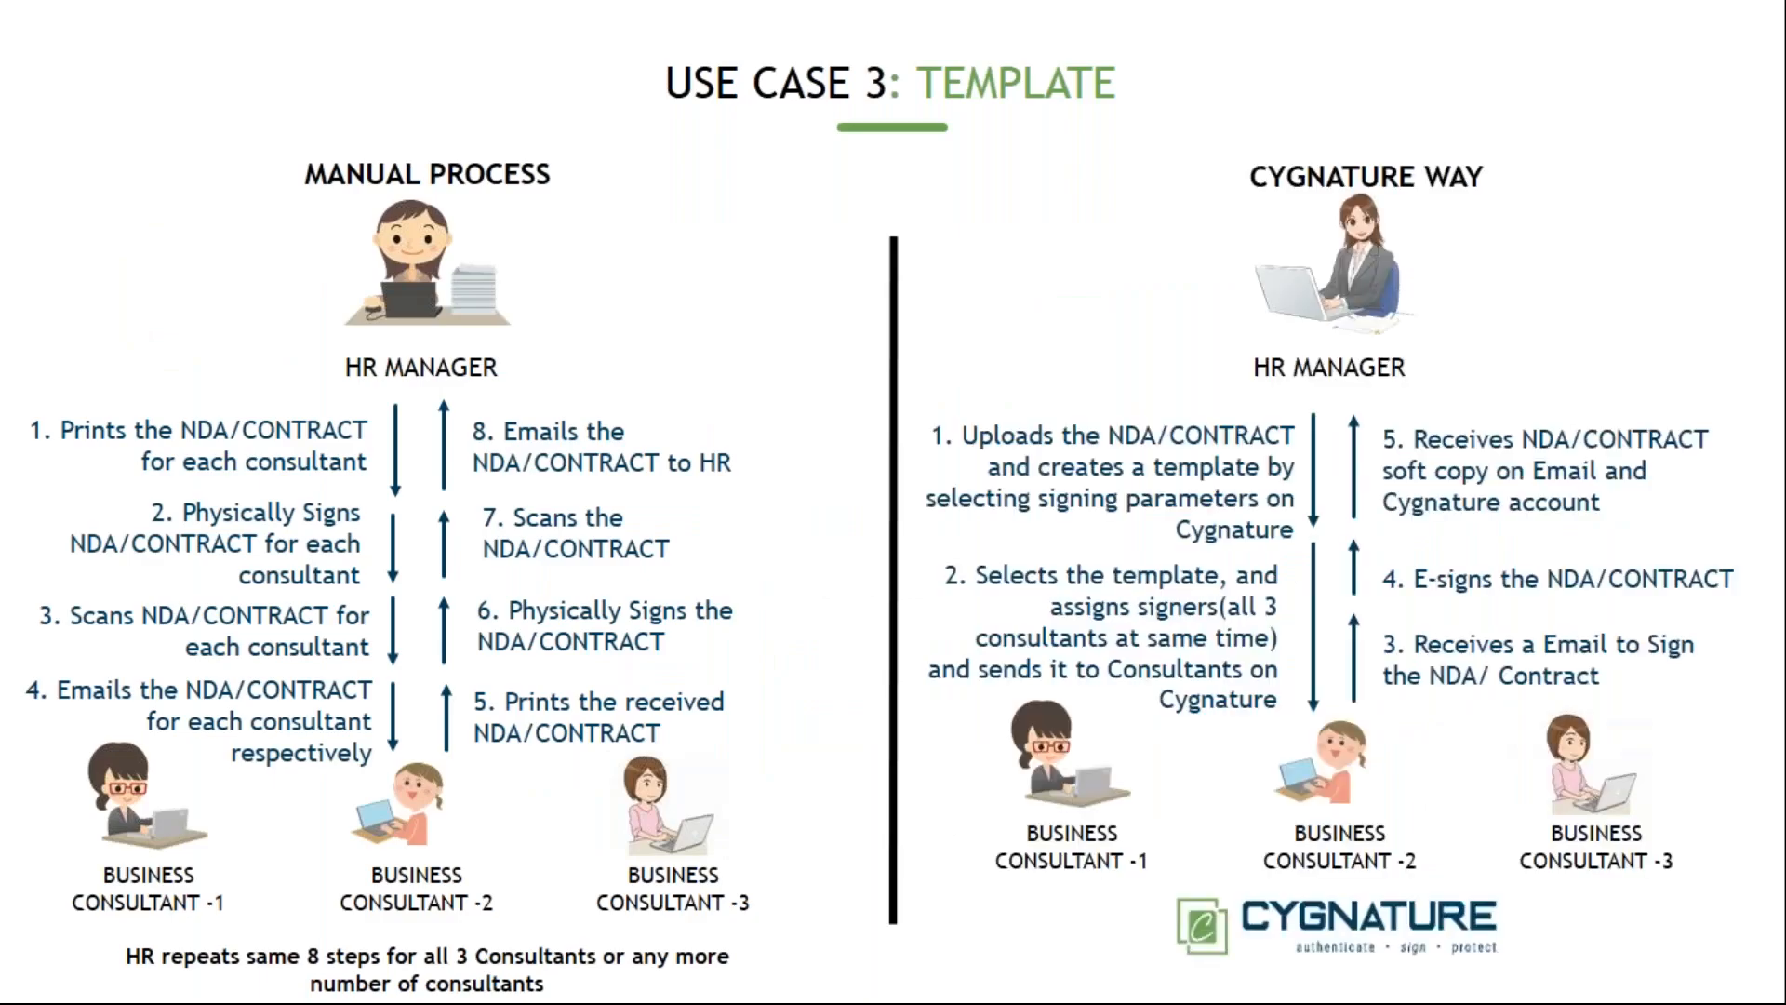
click(779, 369)
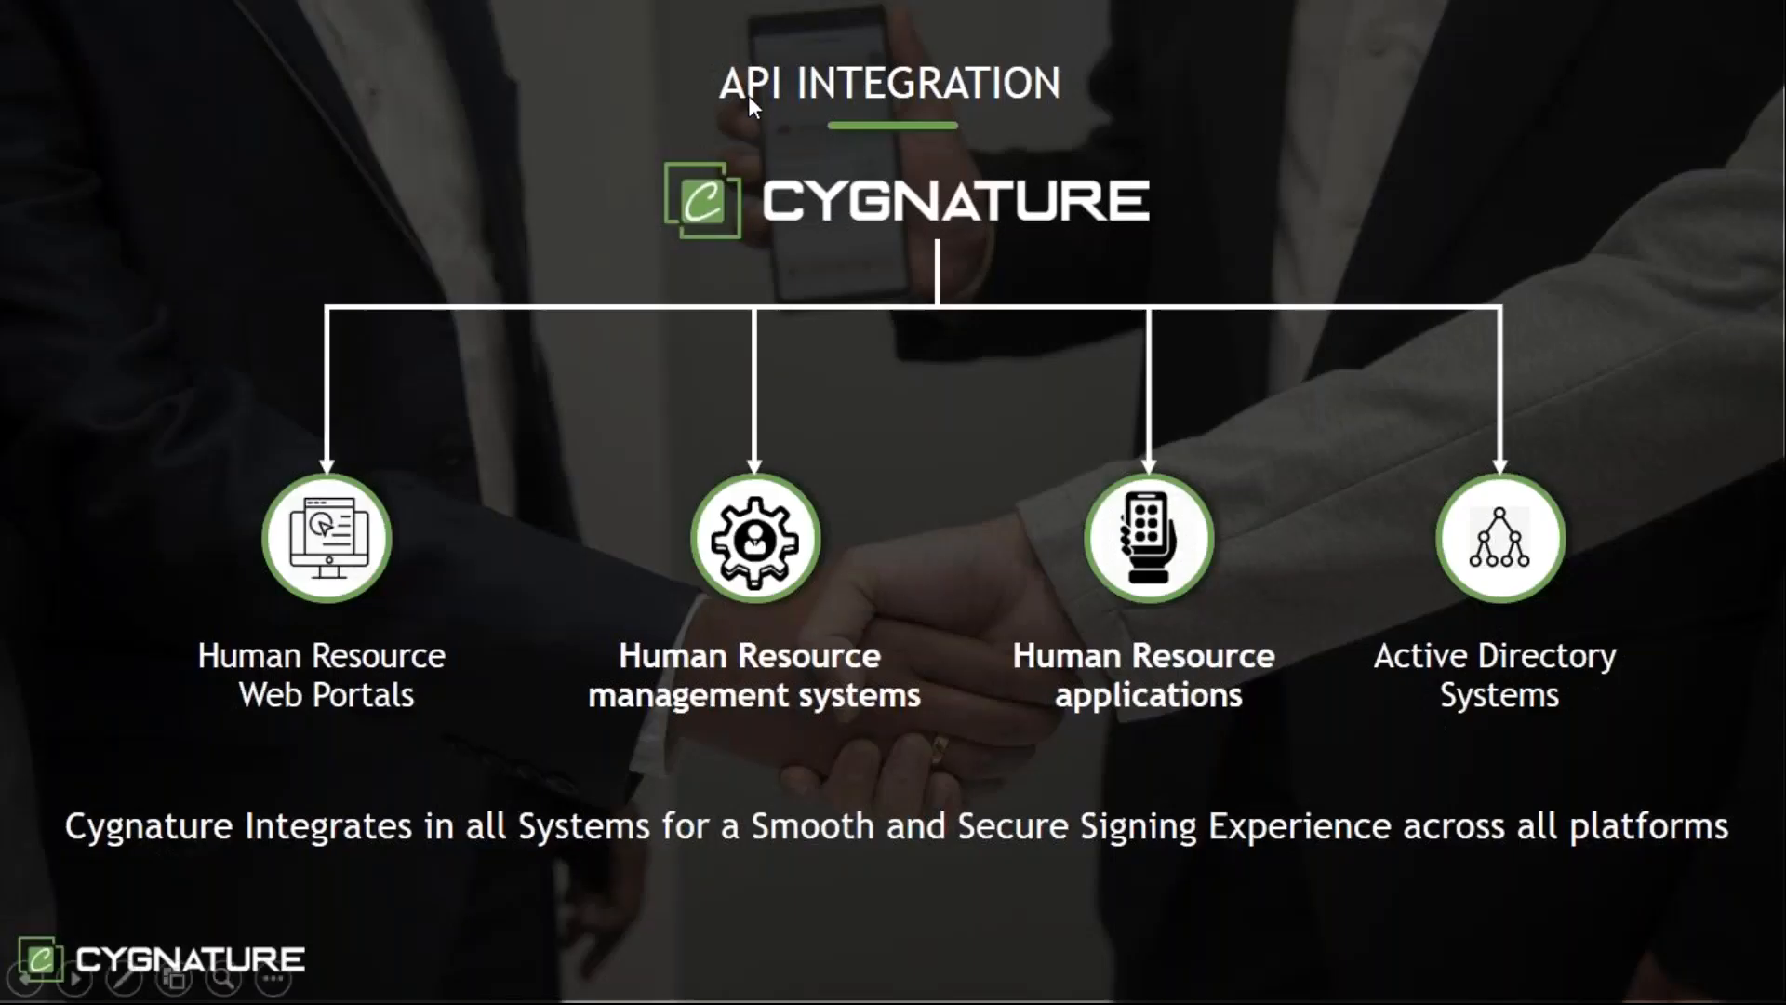